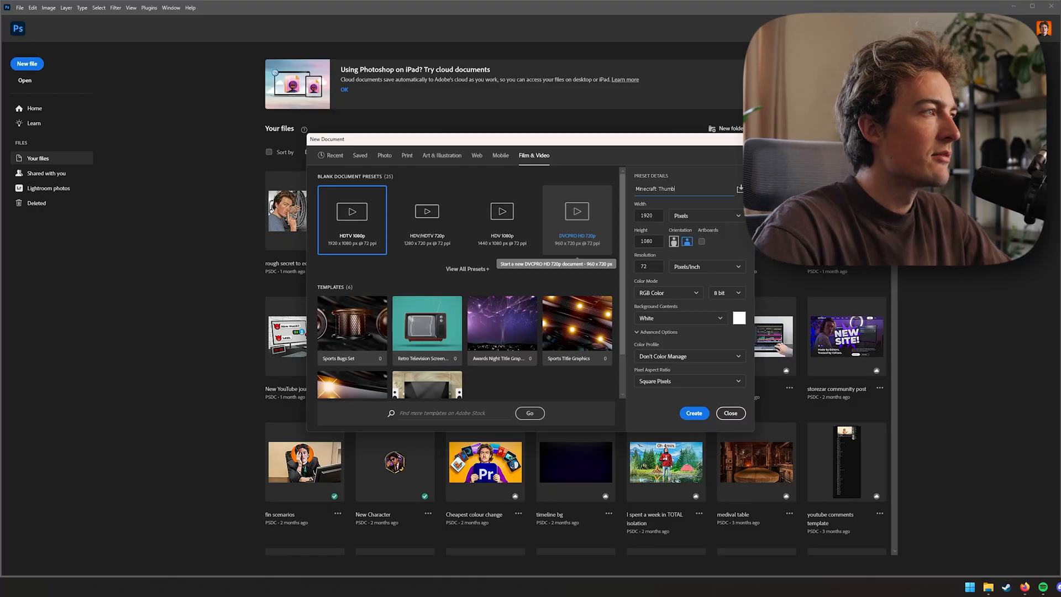
# Create the 1920 x 1080 Minecraft Thumb document and hide its guides
pyautogui.click(695, 413)
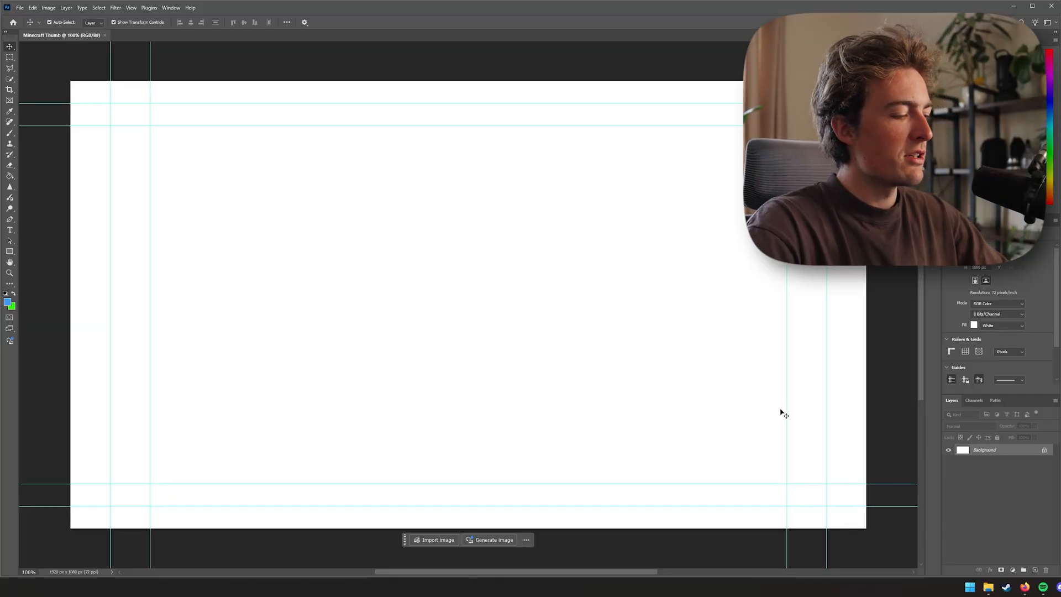
pyautogui.hotkey('ctrl', 'h')
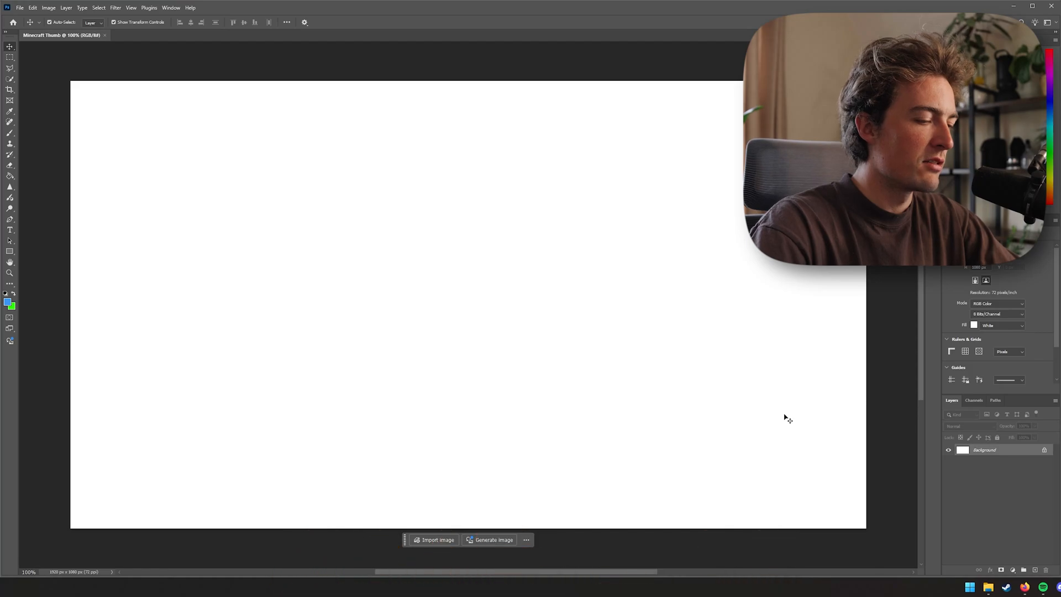
pyautogui.hotkey('ctrl', '-')
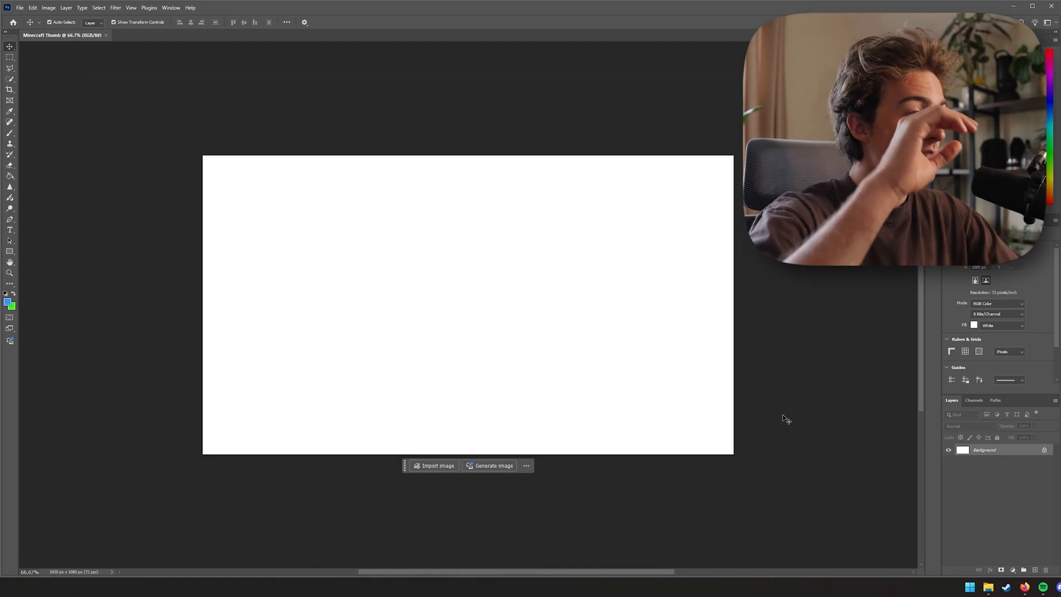
pyautogui.hotkey('ctrl', 'h')
pyautogui.hotkey('ctrl', 'h')
pyautogui.hotkey('ctrl', 'h')
pyautogui.hotkey('ctrl', 'h')
pyautogui.hotkey('ctrl', 'h')
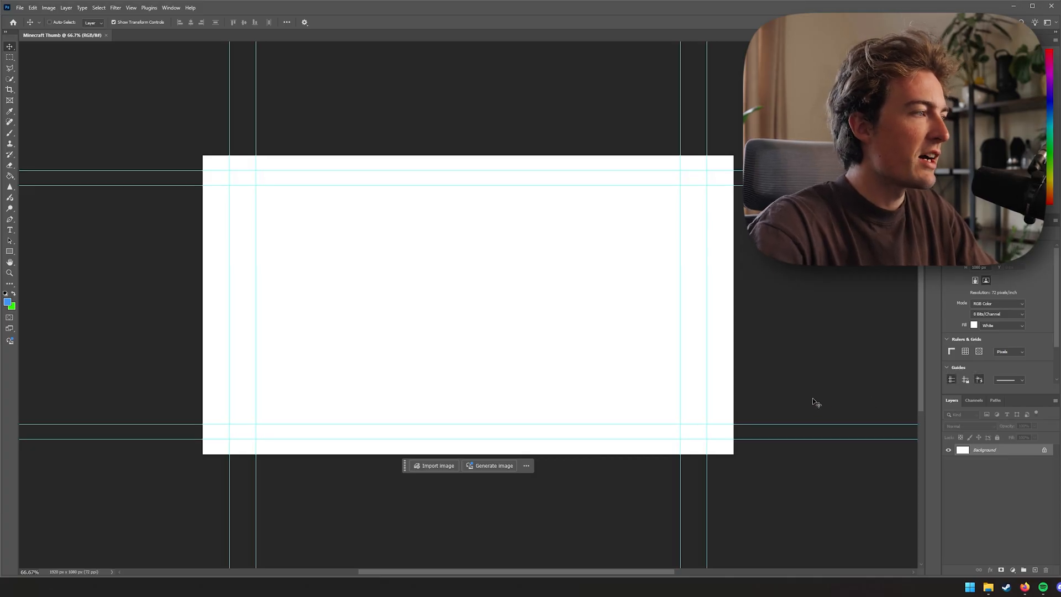
pyautogui.hotkey('ctrl', 'h')
# Bring the IMG_2335.DNG photo from File Explorer into the document and close the Camera Raw welcome screen
pyautogui.click(989, 587)
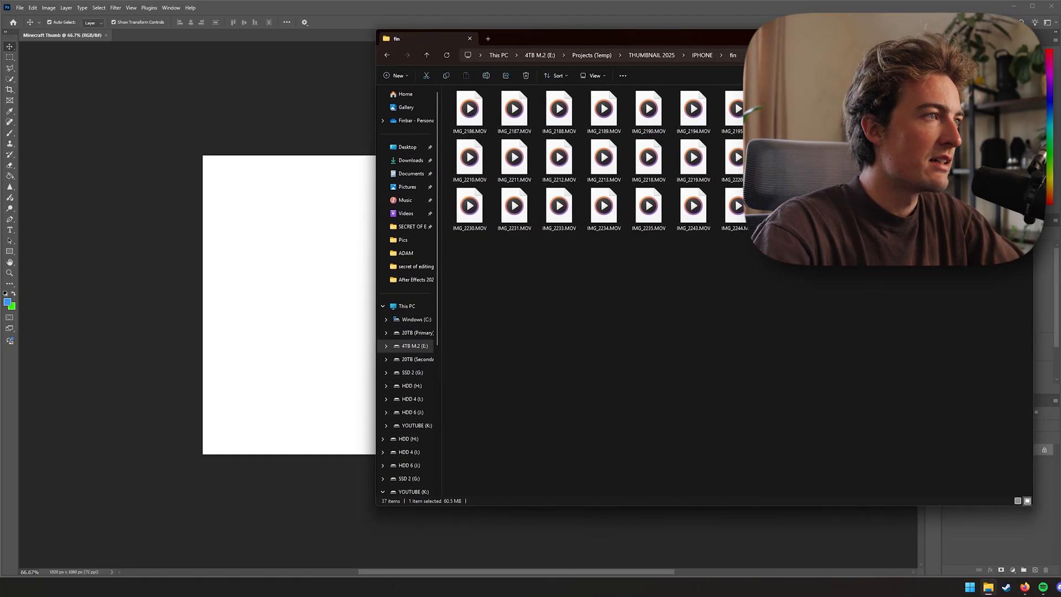
pyautogui.click(865, 267)
pyautogui.moveTo(873, 213); pyautogui.dragTo(339, 345)
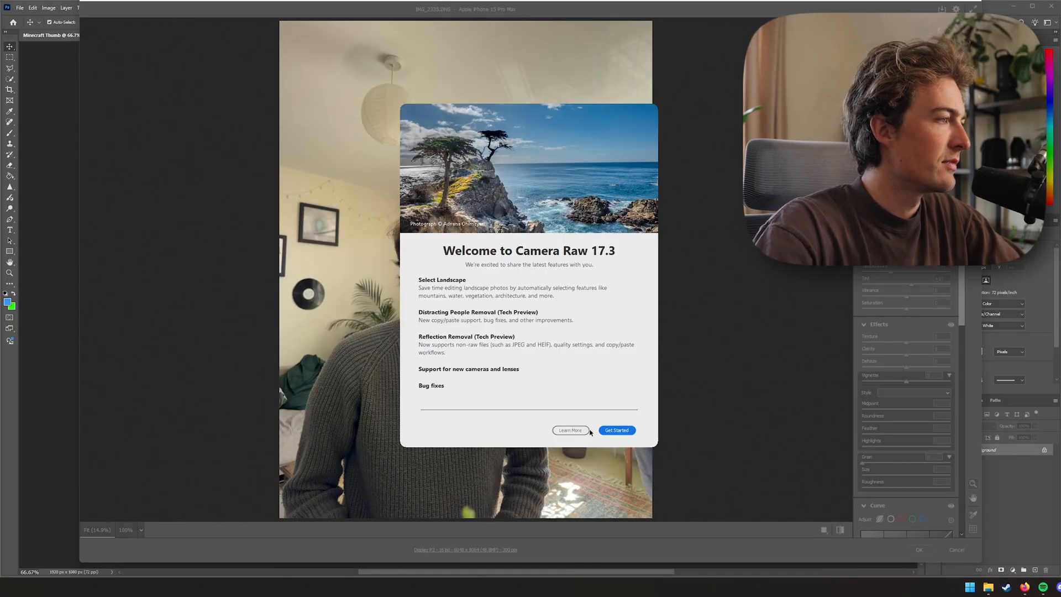
pyautogui.click(608, 431)
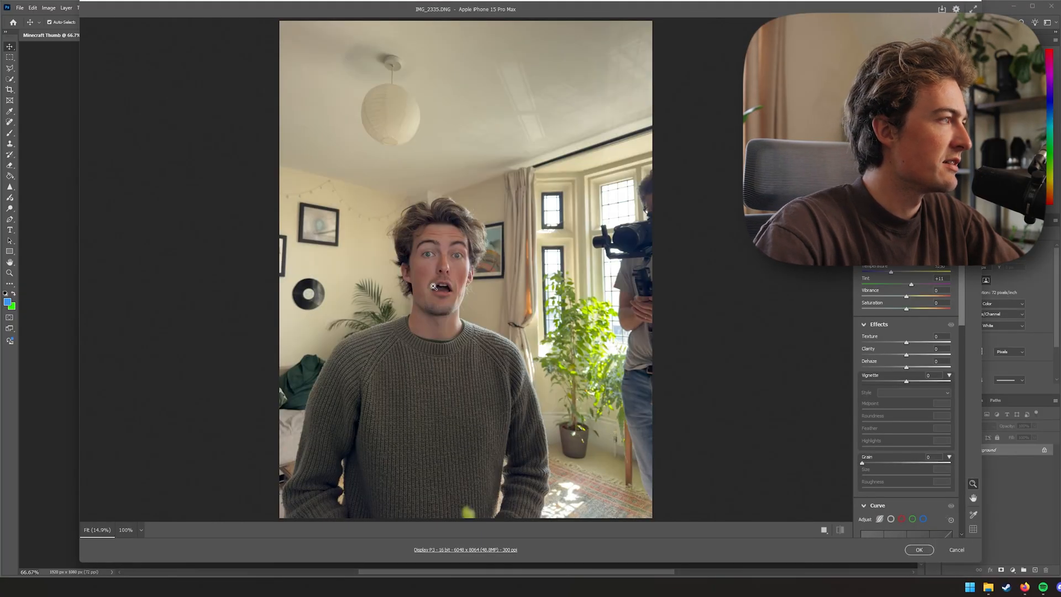
# Inspect the face closely in the Camera Raw preview, finishing at 66% zoom
pyautogui.click(434, 286)
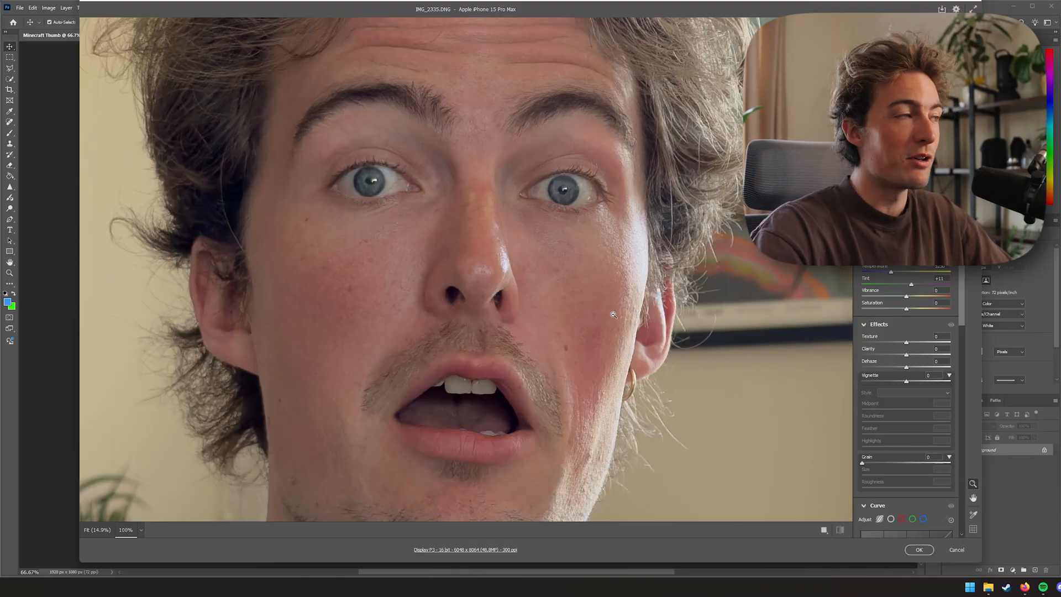
pyautogui.moveTo(592, 331); pyautogui.dragTo(587, 390)
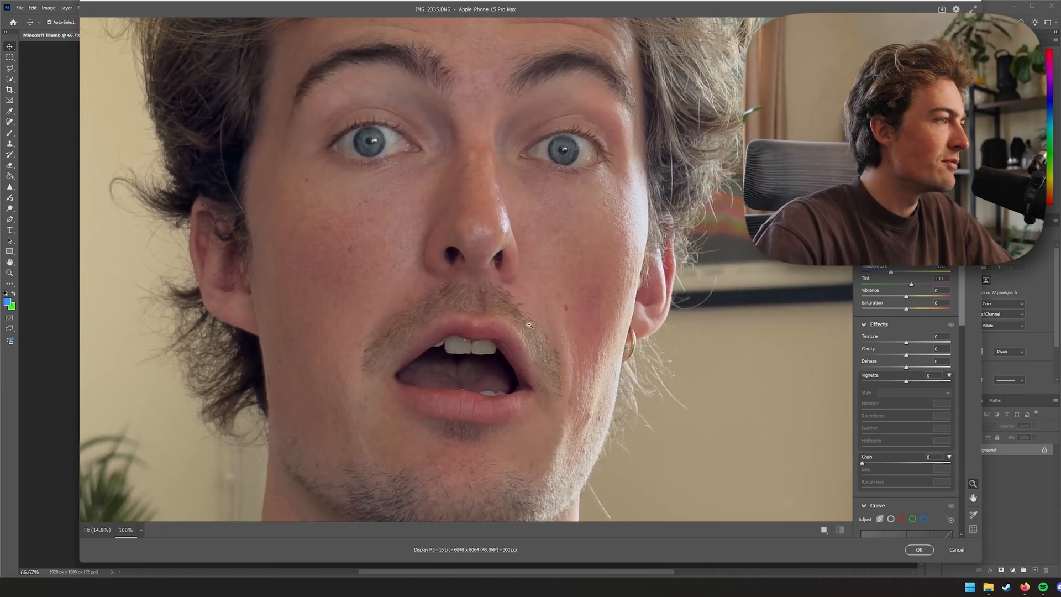
pyautogui.moveTo(523, 339); pyautogui.dragTo(566, 378)
pyautogui.click(613, 326)
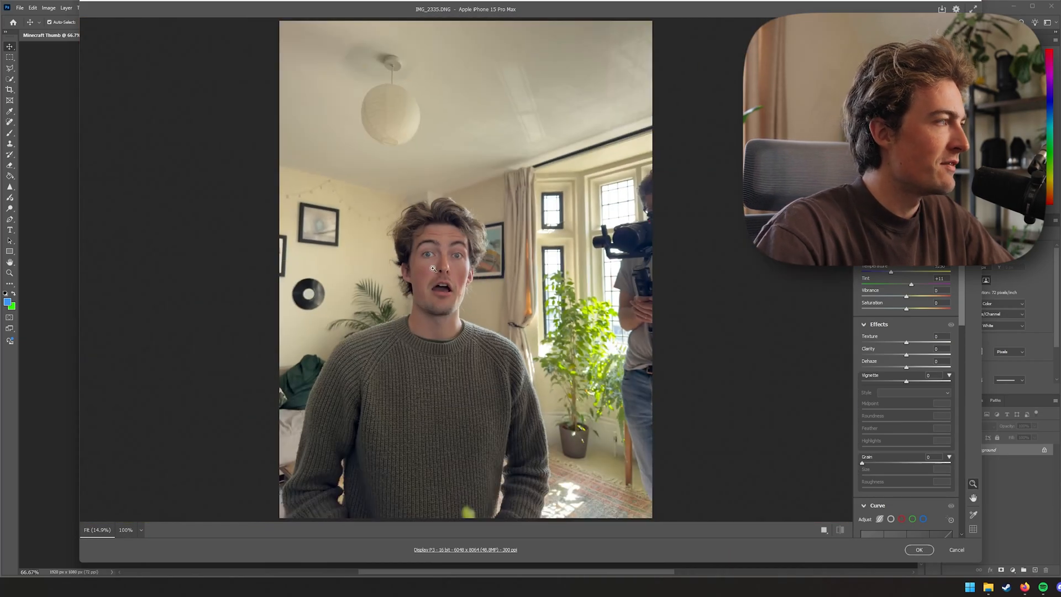
pyautogui.click(433, 268)
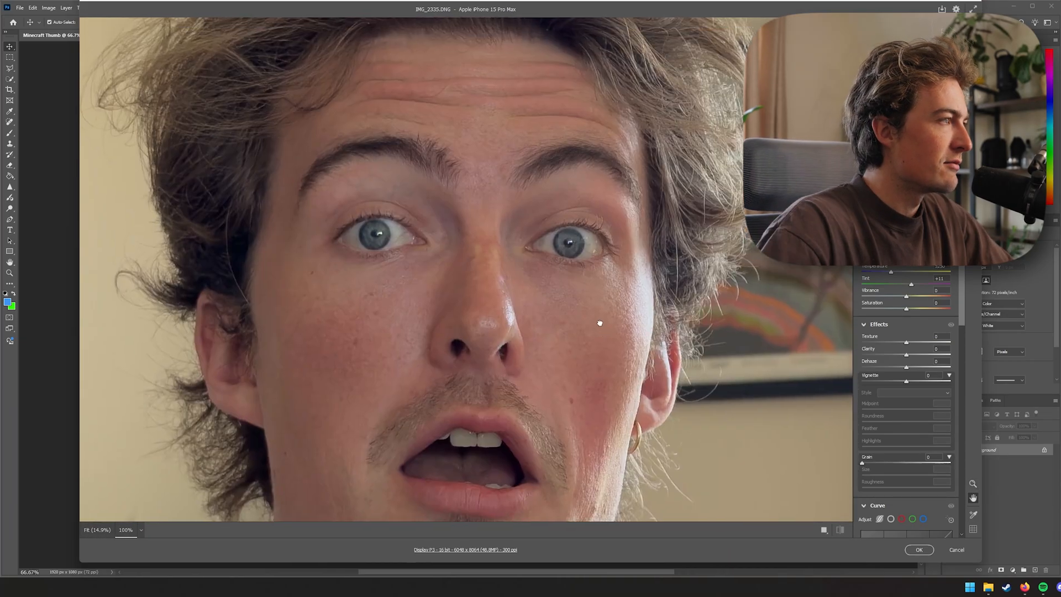
pyautogui.moveTo(621, 291); pyautogui.dragTo(617, 267)
pyautogui.click(617, 267)
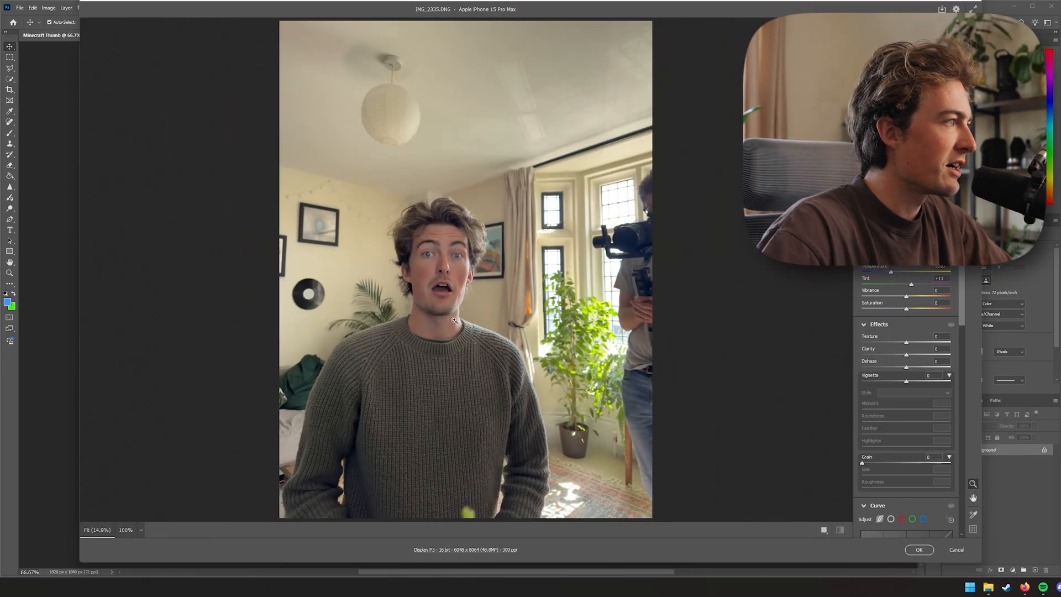
pyautogui.click(467, 268)
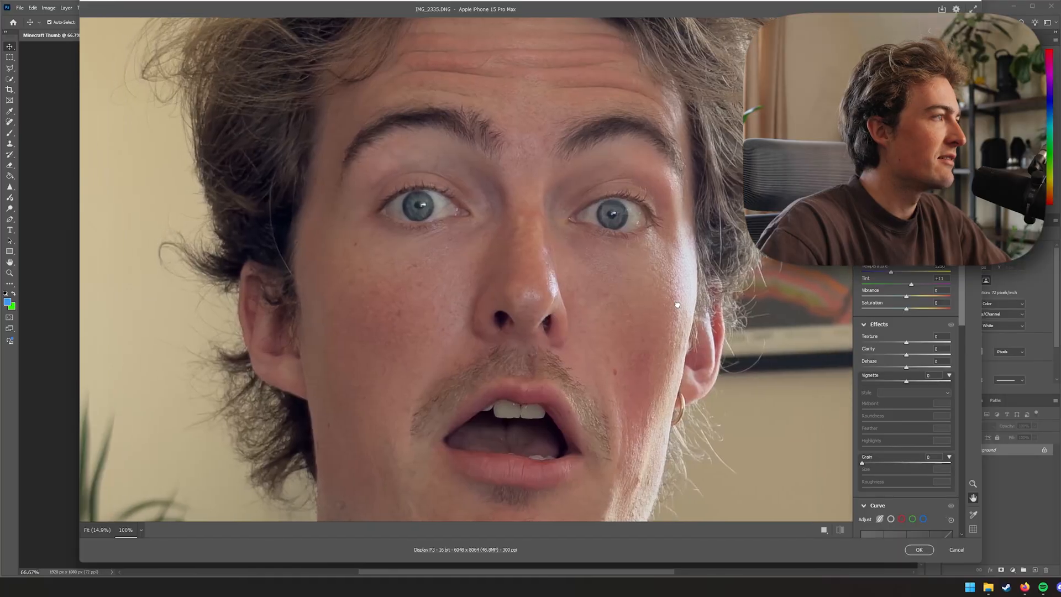
pyautogui.click(663, 336)
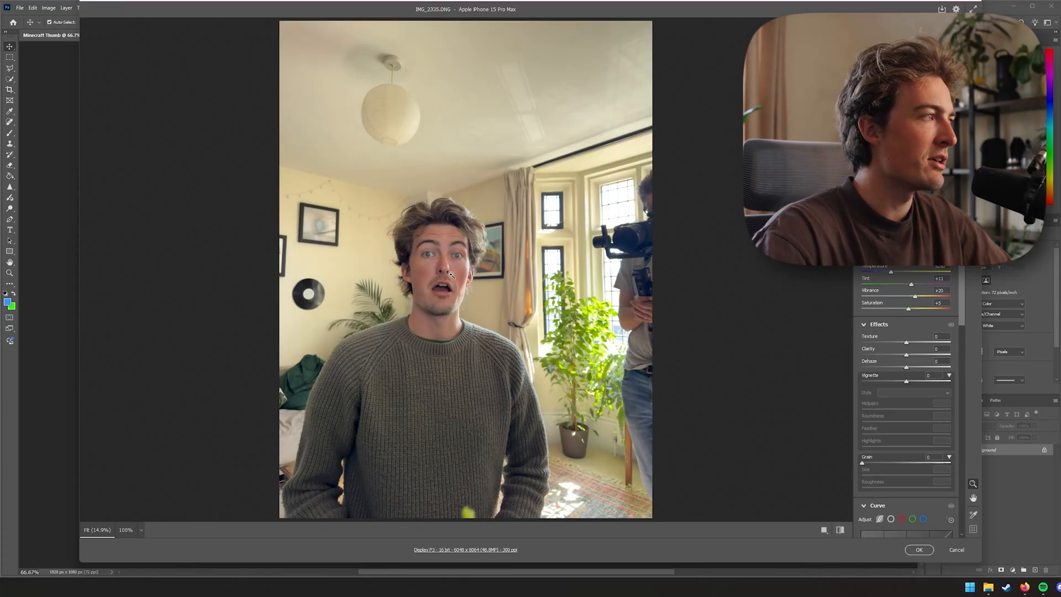
pyautogui.click(447, 271)
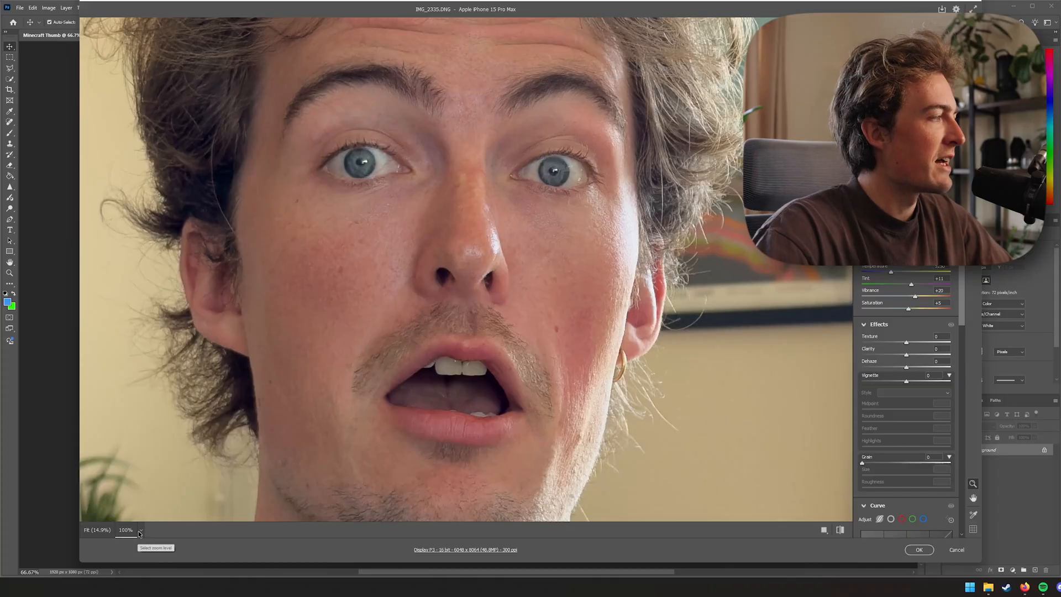
pyautogui.click(141, 530)
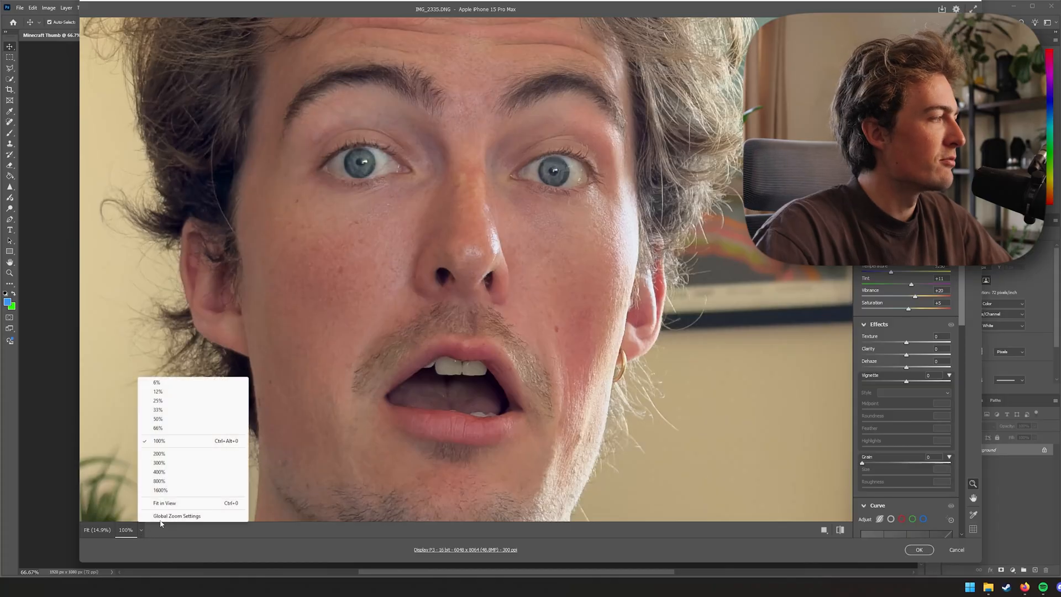
pyautogui.click(158, 428)
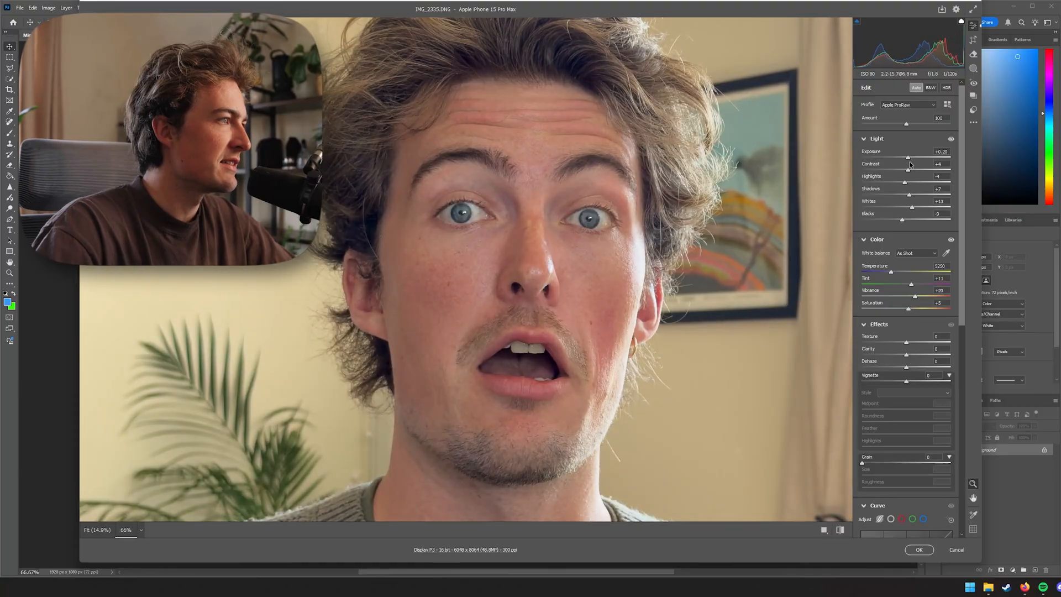
# Set the exposure to +0.30 and the contrast to about +10
pyautogui.moveTo(910, 161); pyautogui.dragTo(910, 161)
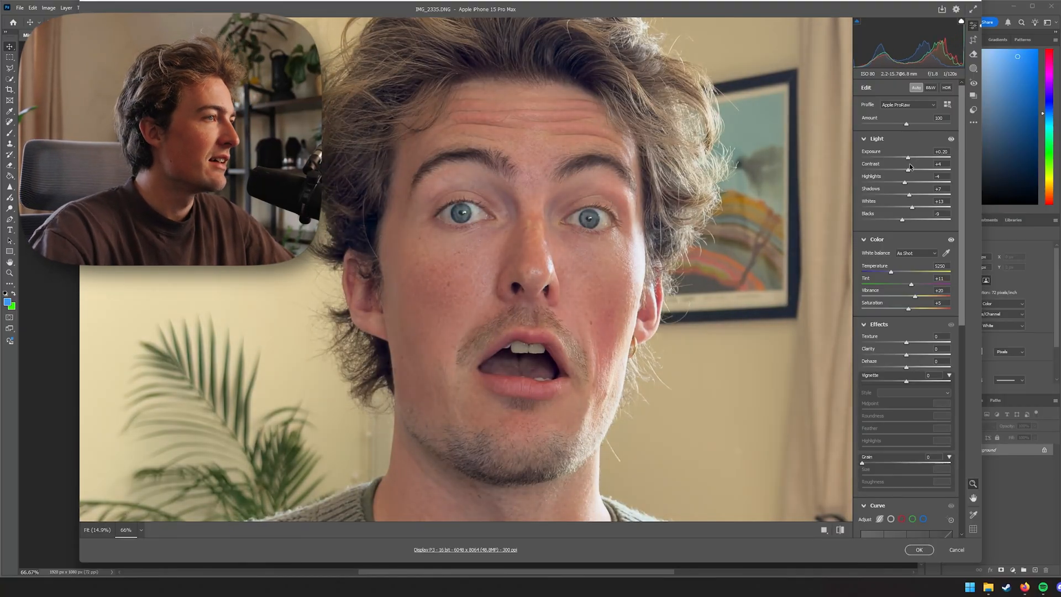
pyautogui.moveTo(910, 164); pyautogui.dragTo(914, 175)
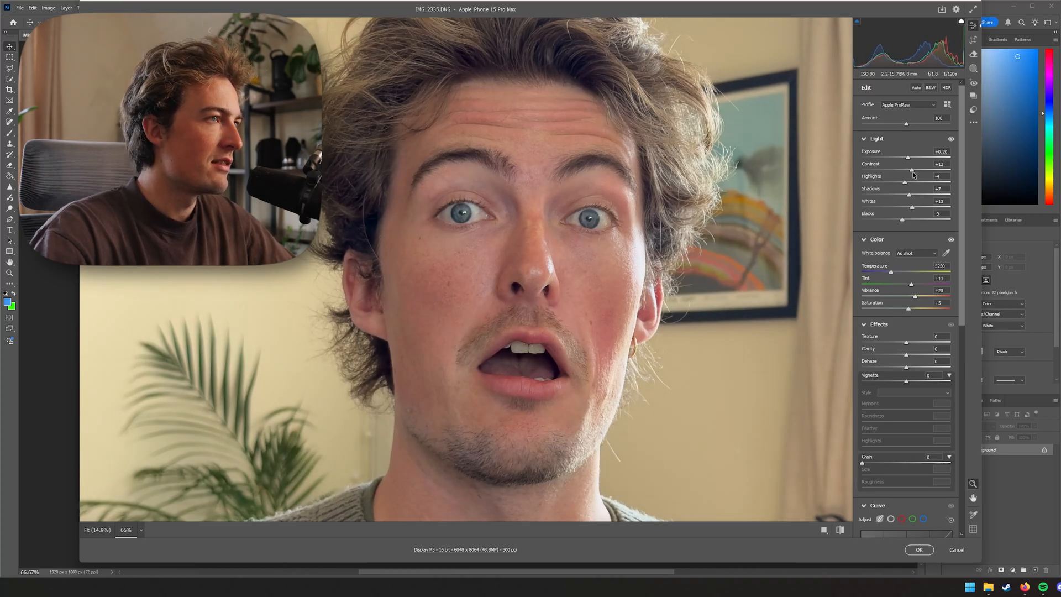
pyautogui.moveTo(911, 175); pyautogui.dragTo(913, 175)
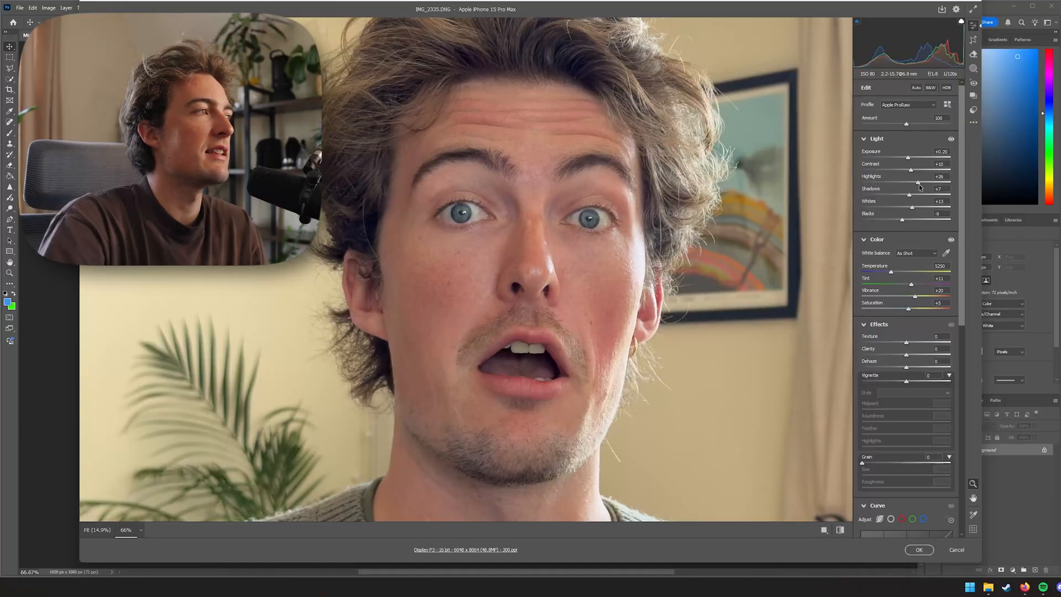
# Raise highlights to +25 and shadows to +14, and lower whites to about -30
pyautogui.moveTo(920, 184); pyautogui.dragTo(920, 193)
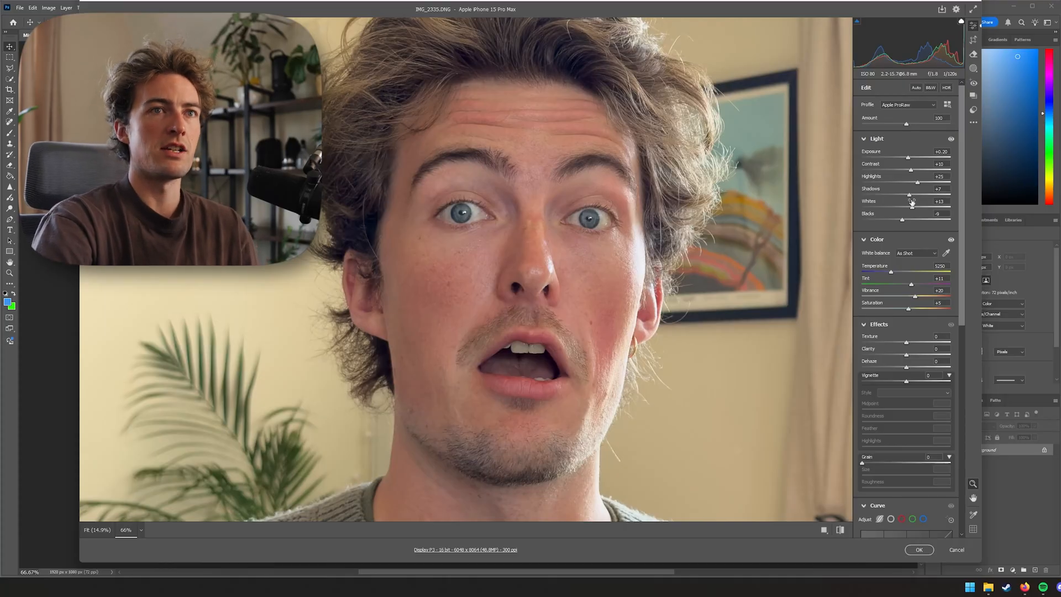
pyautogui.moveTo(912, 202); pyautogui.dragTo(901, 216)
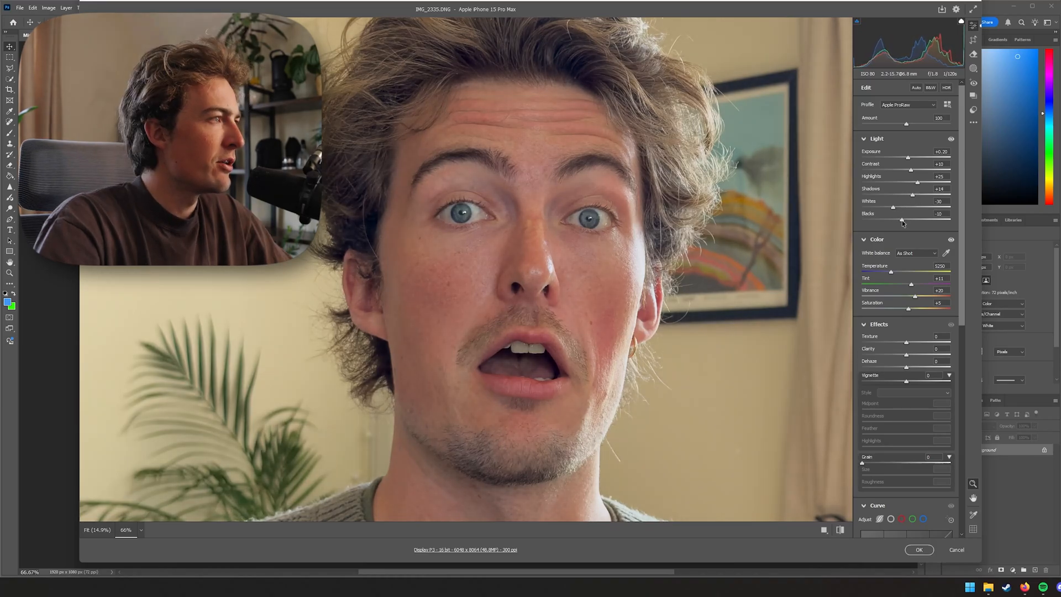
pyautogui.moveTo(902, 220); pyautogui.dragTo(904, 220)
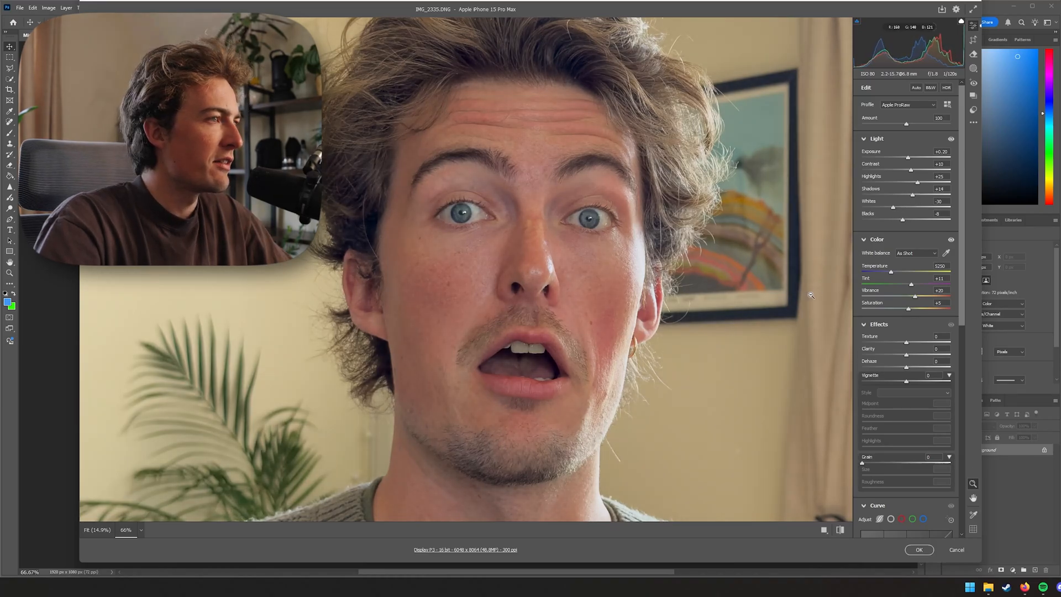
# Reset the Blacks slider to 0
pyautogui.press('space')
pyautogui.moveTo(747, 294); pyautogui.dragTo(497, 301)
pyautogui.moveTo(724, 306); pyautogui.dragTo(475, 214)
pyautogui.press('space')
pyautogui.moveTo(562, 200); pyautogui.dragTo(689, 286)
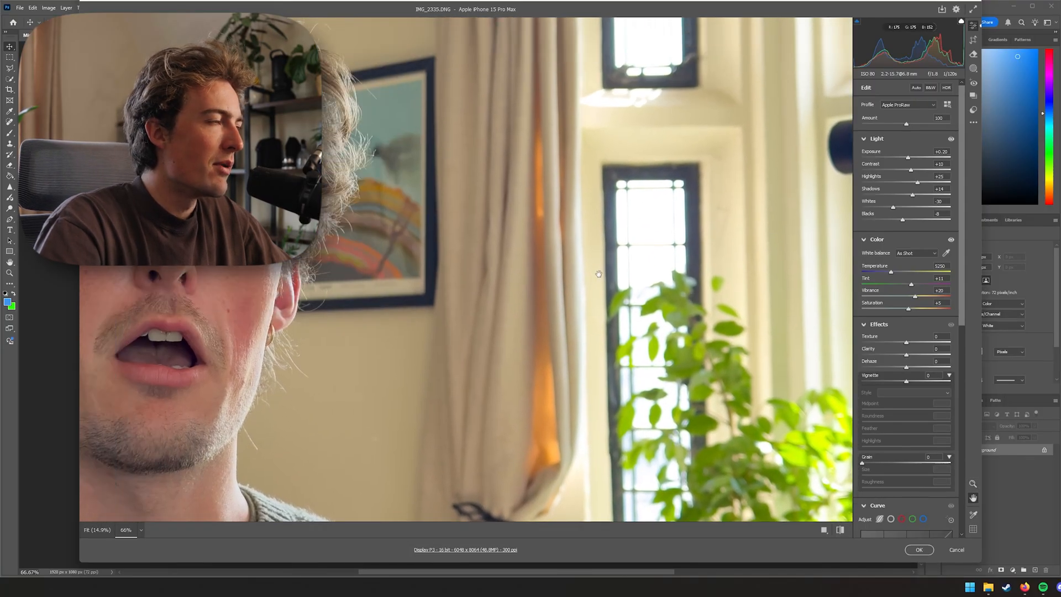
pyautogui.moveTo(599, 274); pyautogui.dragTo(875, 296)
pyautogui.moveTo(631, 277); pyautogui.dragTo(691, 268)
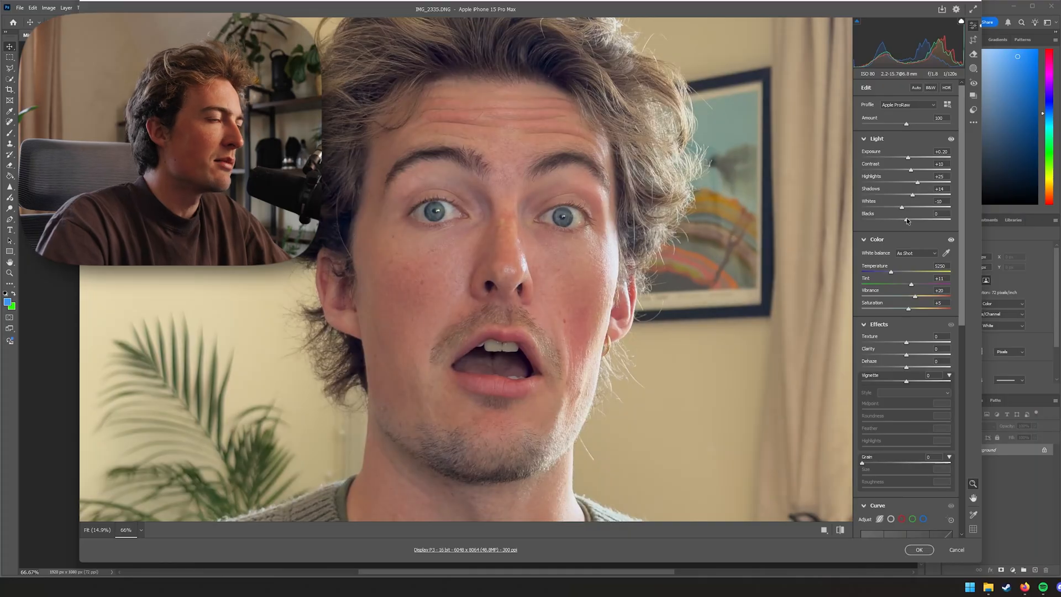
pyautogui.doubleClick(903, 207)
pyautogui.click(902, 208)
# Reset the Shadows slider and undo that reset
pyautogui.doubleClick(912, 196)
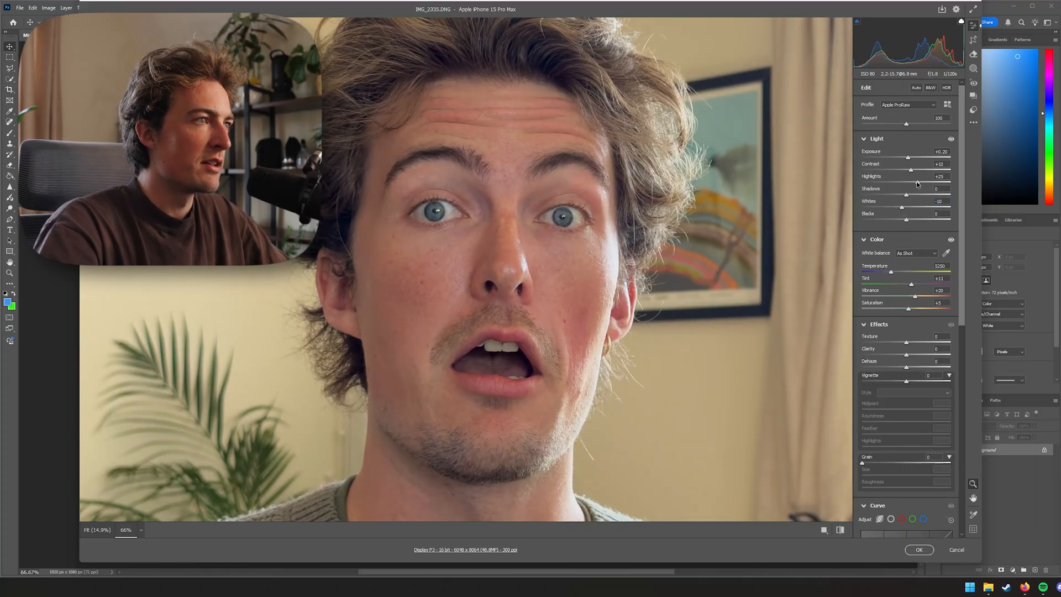
pyautogui.hotkey('ctrl', 'z')
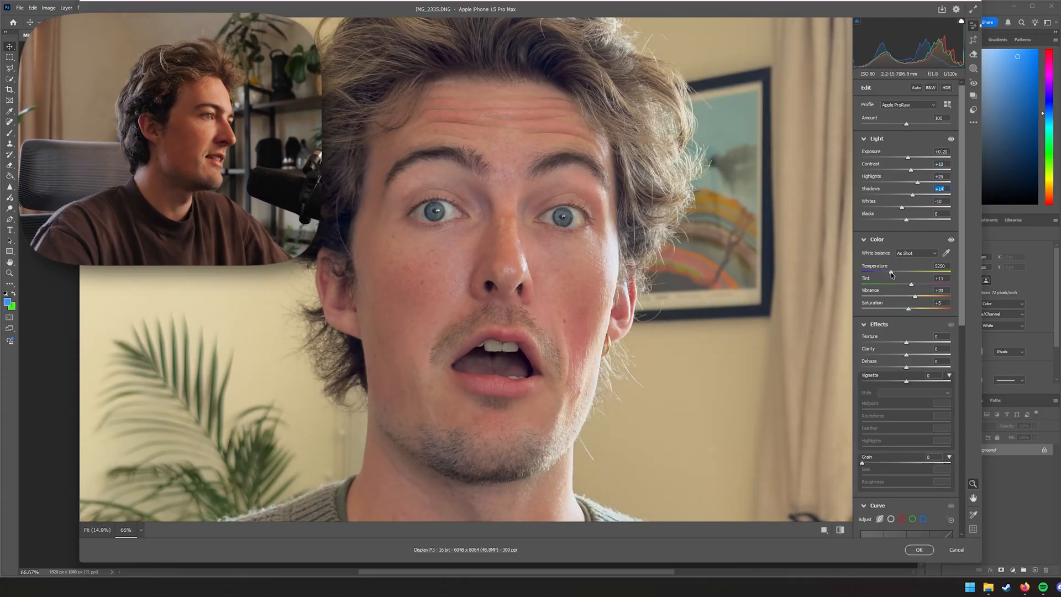
# Set the white balance to the Daylight preset at about 5200 temperature
pyautogui.moveTo(891, 275); pyautogui.dragTo(891, 274)
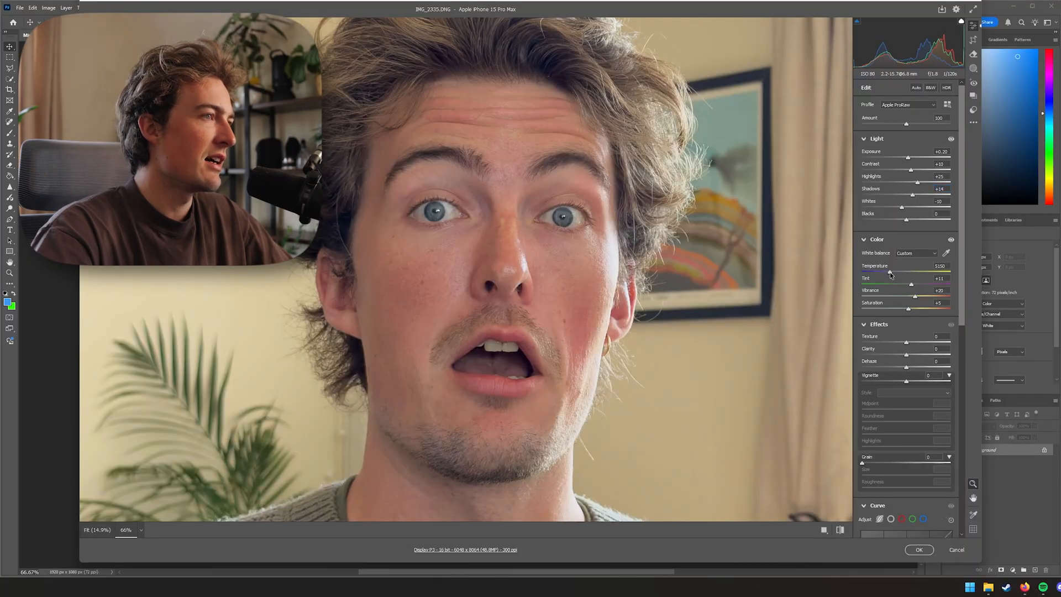
pyautogui.click(914, 253)
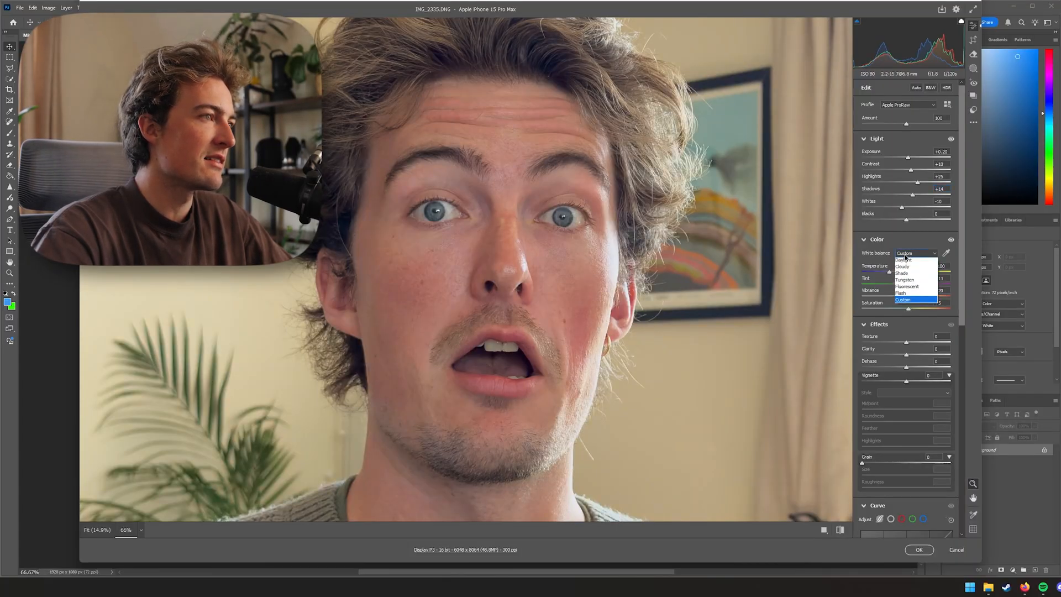
pyautogui.click(901, 262)
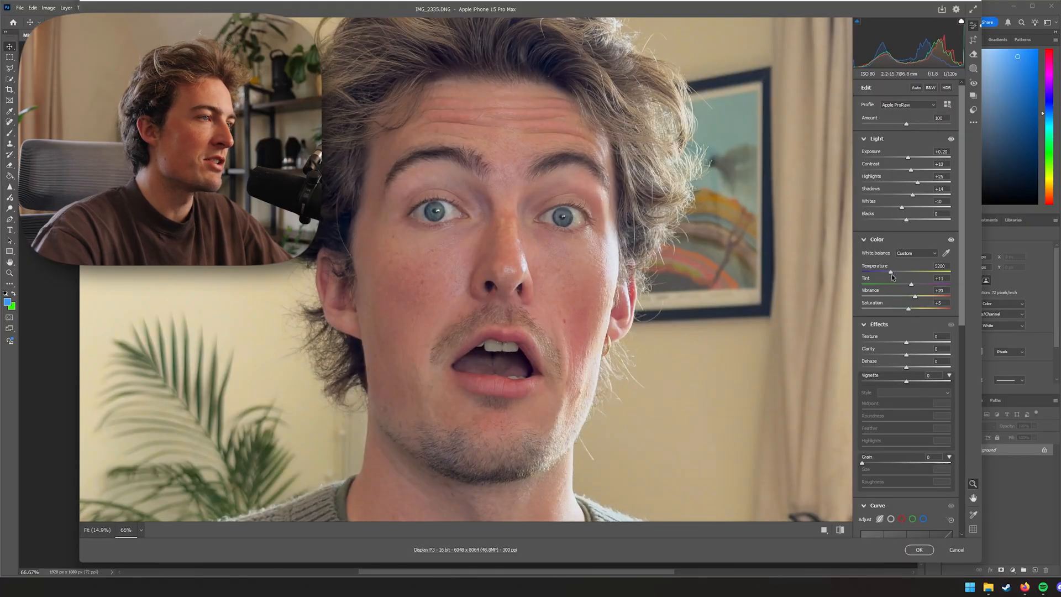
# Try adjusting the tint, vibrance and saturation sliders
pyautogui.moveTo(887, 276)
pyautogui.mouseDown()
pyautogui.moveTo(869, 276)
pyautogui.moveTo(901, 280)
pyautogui.moveTo(889, 283)
pyautogui.mouseUp()
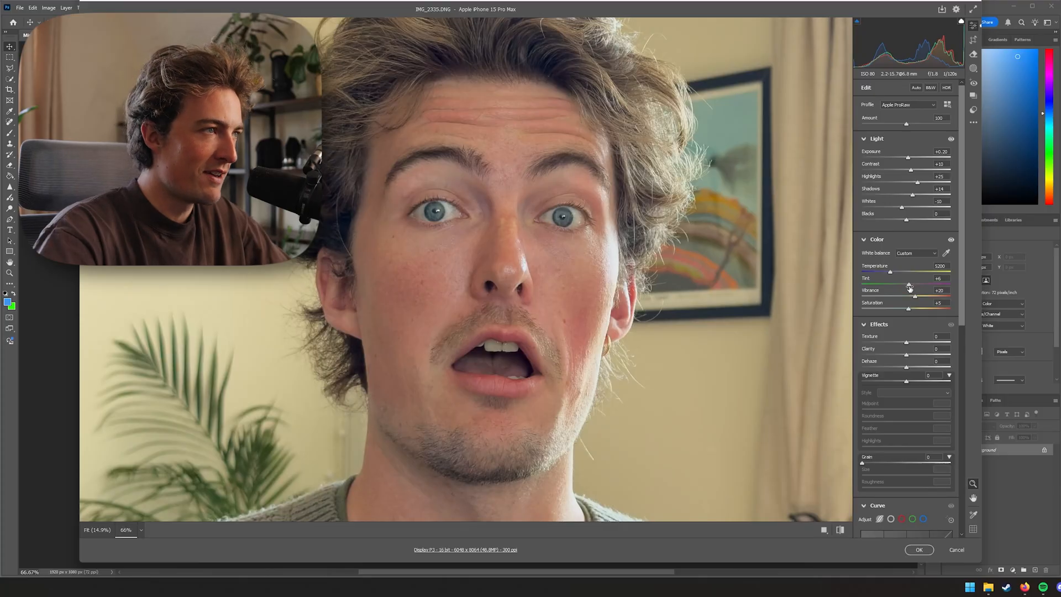
pyautogui.moveTo(910, 286); pyautogui.dragTo(912, 285)
pyautogui.moveTo(916, 297); pyautogui.dragTo(907, 300)
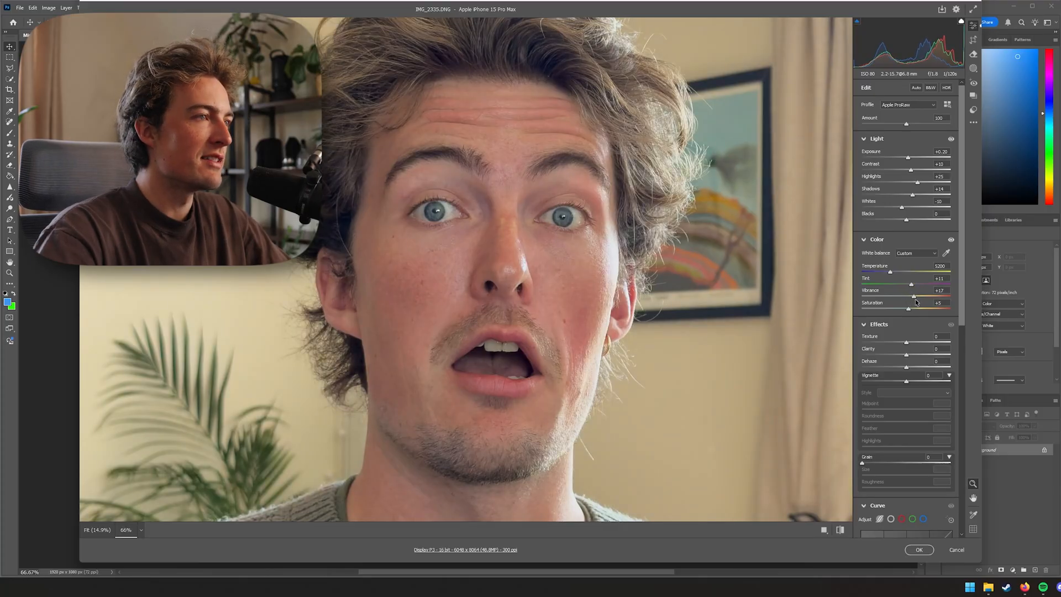
pyautogui.moveTo(916, 300); pyautogui.dragTo(915, 296)
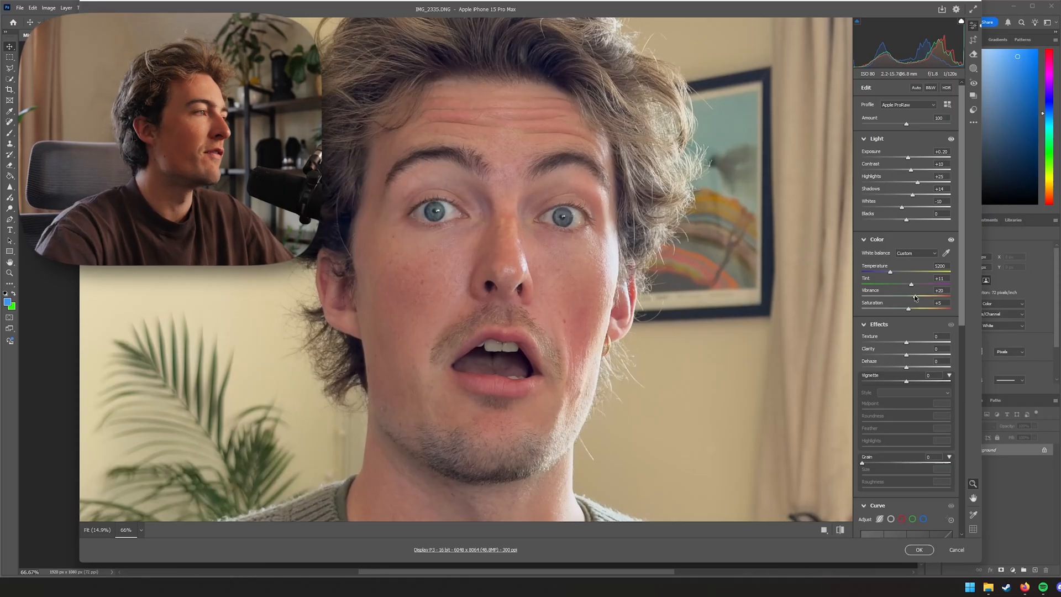
pyautogui.moveTo(908, 309); pyautogui.dragTo(911, 312)
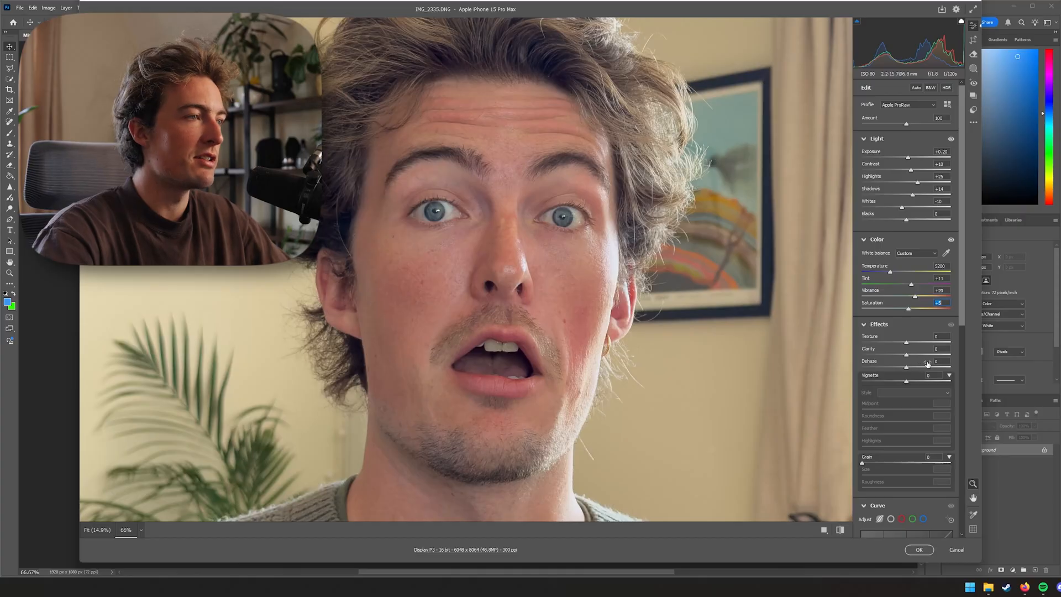
# Set the tone curve's Lights to +8 and Darks to -11, then apply the Camera Raw edits
pyautogui.scroll(-5, 898, 479)
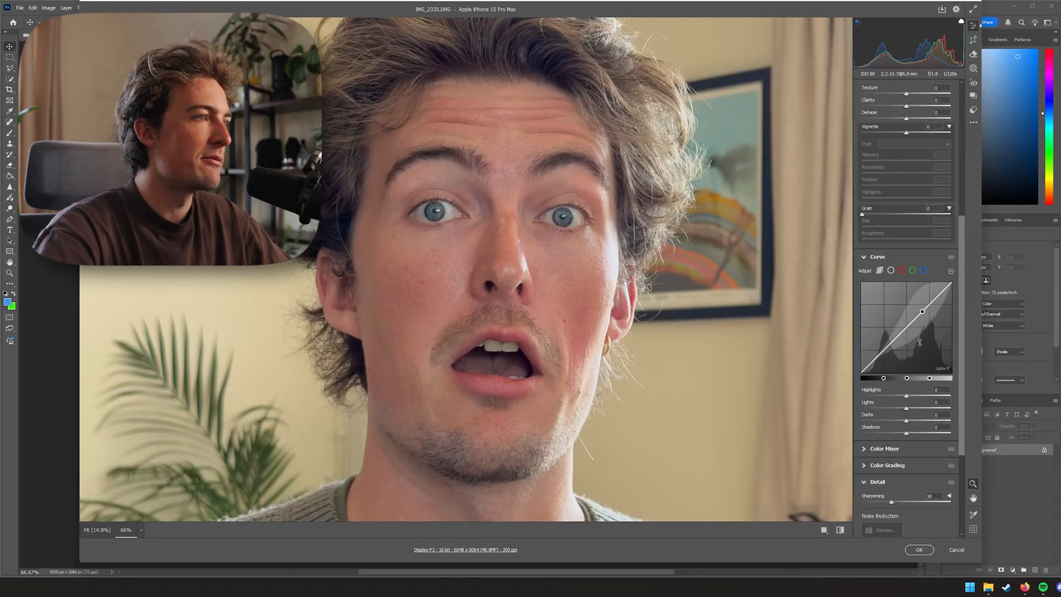
pyautogui.moveTo(900, 334); pyautogui.dragTo(899, 331)
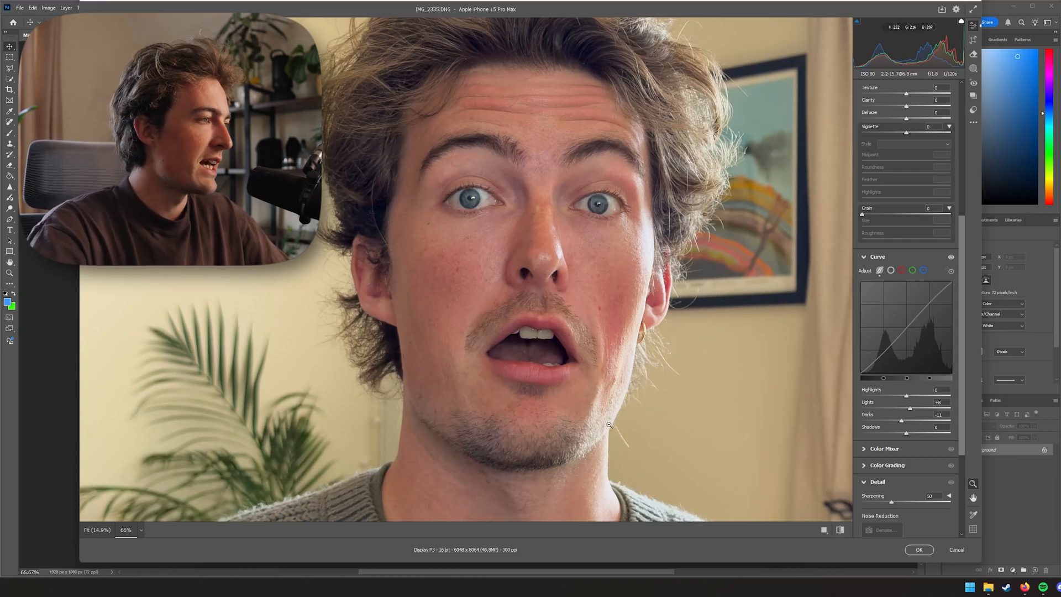
pyautogui.moveTo(680, 384); pyautogui.dragTo(549, 296)
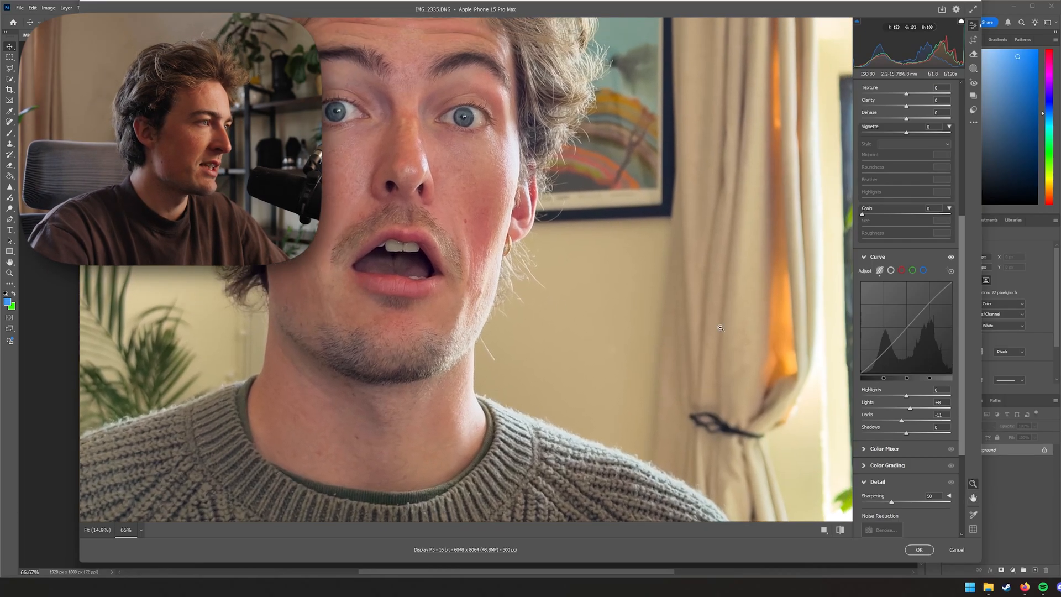
pyautogui.moveTo(761, 206); pyautogui.dragTo(639, 270)
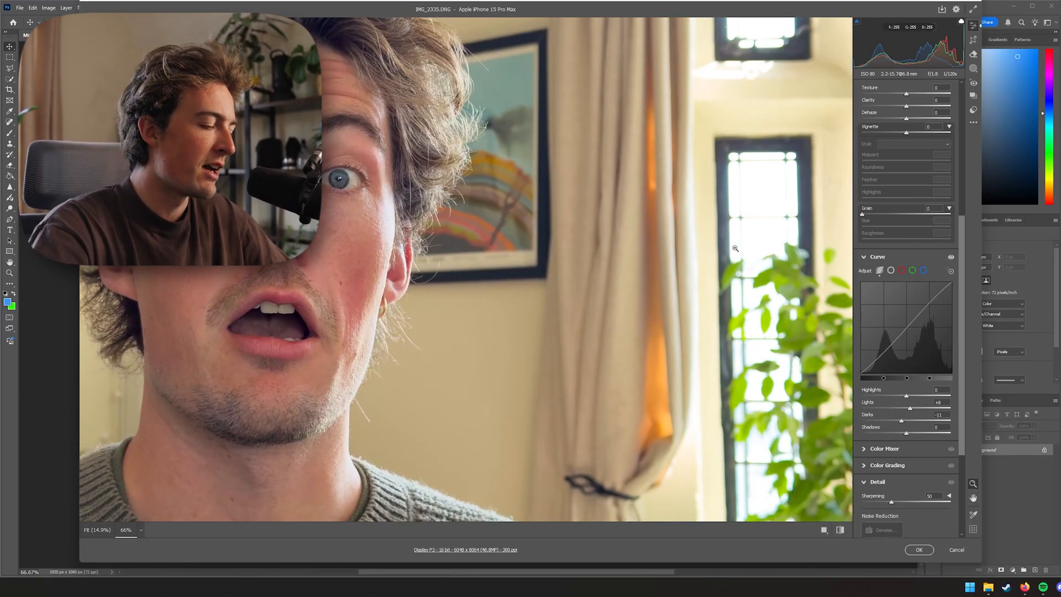
pyautogui.moveTo(425, 295); pyautogui.dragTo(624, 297)
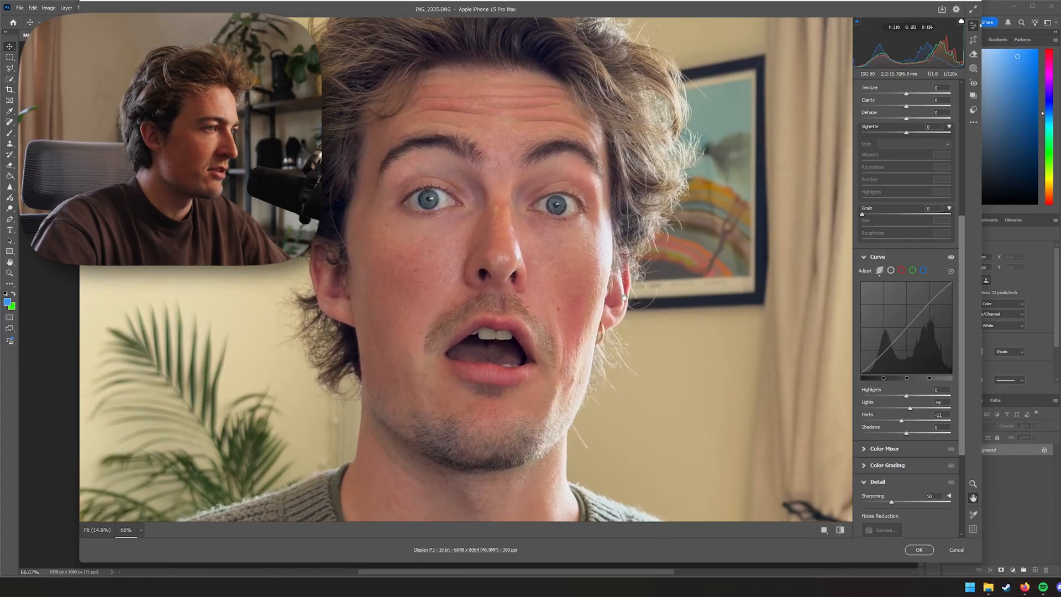
pyautogui.click(919, 550)
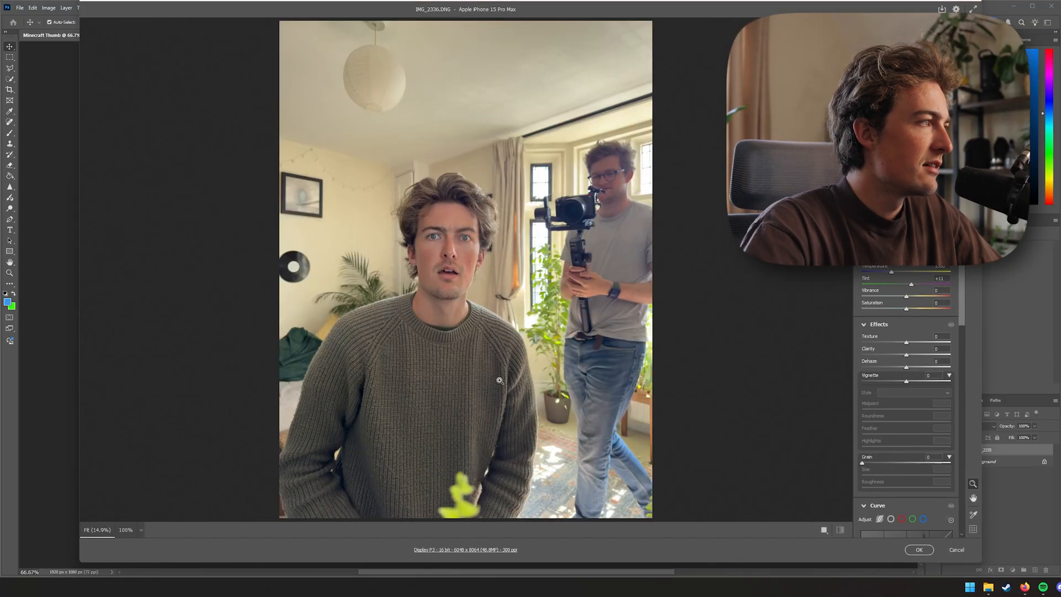
# Place the second photo into the document and cancel its placement
pyautogui.click(920, 550)
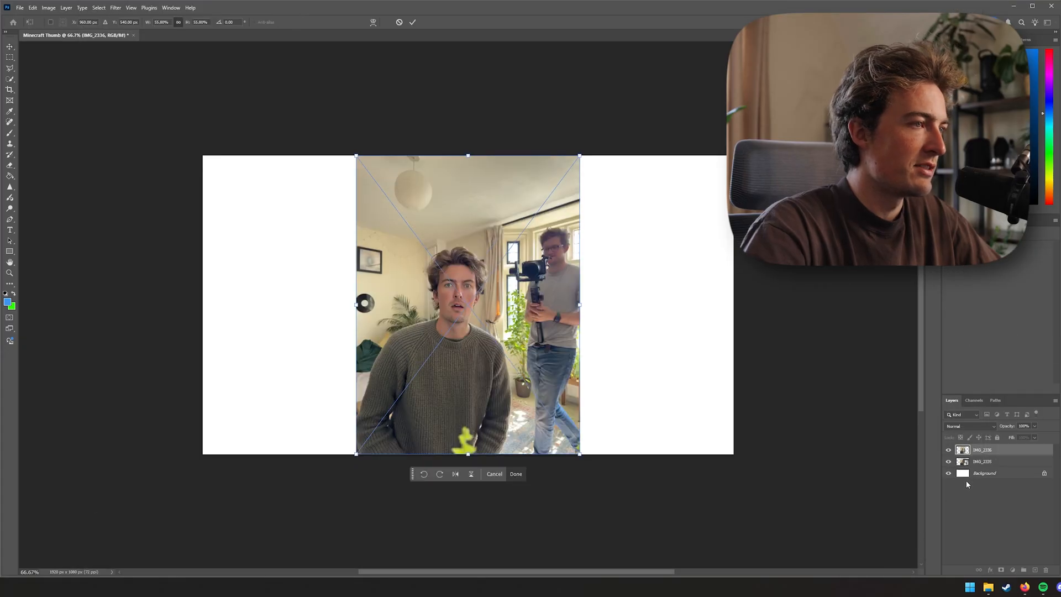
pyautogui.press('Escape')
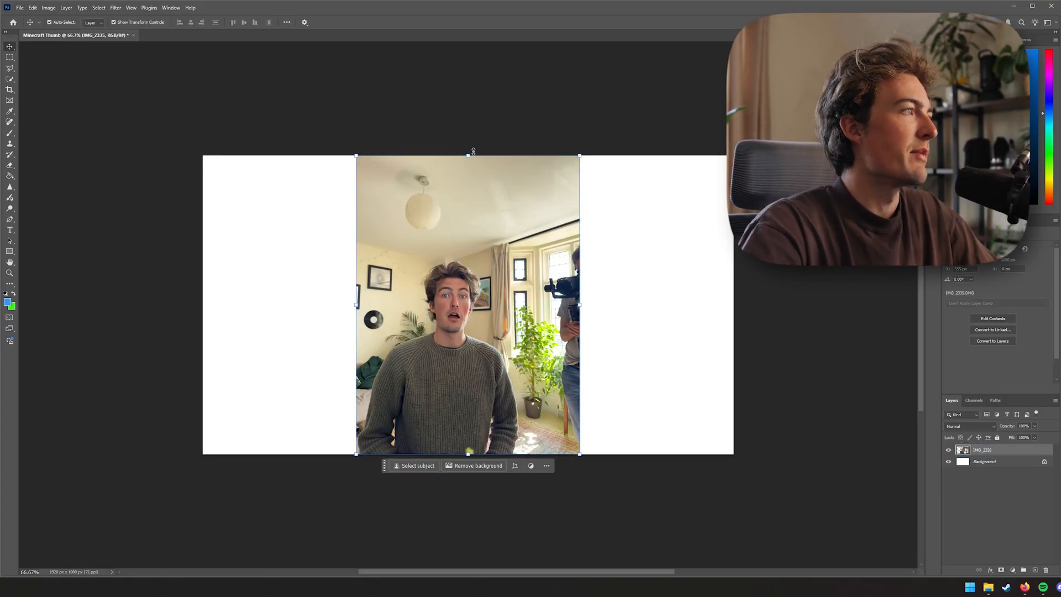
# Free-transform the photo layer, enlarging and repositioning it so the person fills most of the canvas
pyautogui.hotkey('ctrl', 't')
pyautogui.moveTo(470, 146); pyautogui.dragTo(468, 113)
pyautogui.moveTo(509, 366); pyautogui.dragTo(560, 255)
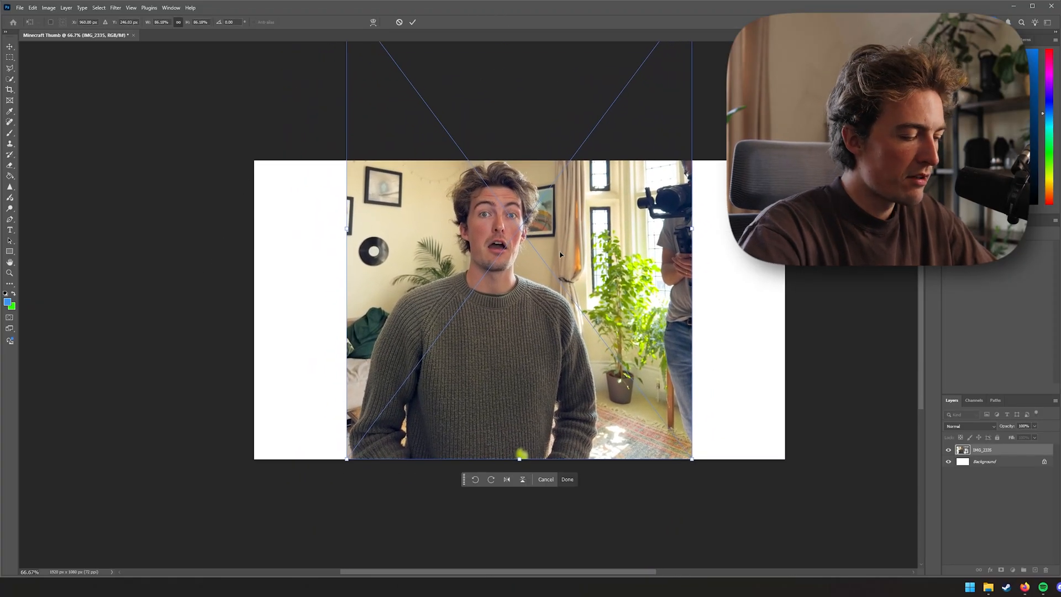
pyautogui.moveTo(692, 328); pyautogui.dragTo(674, 308)
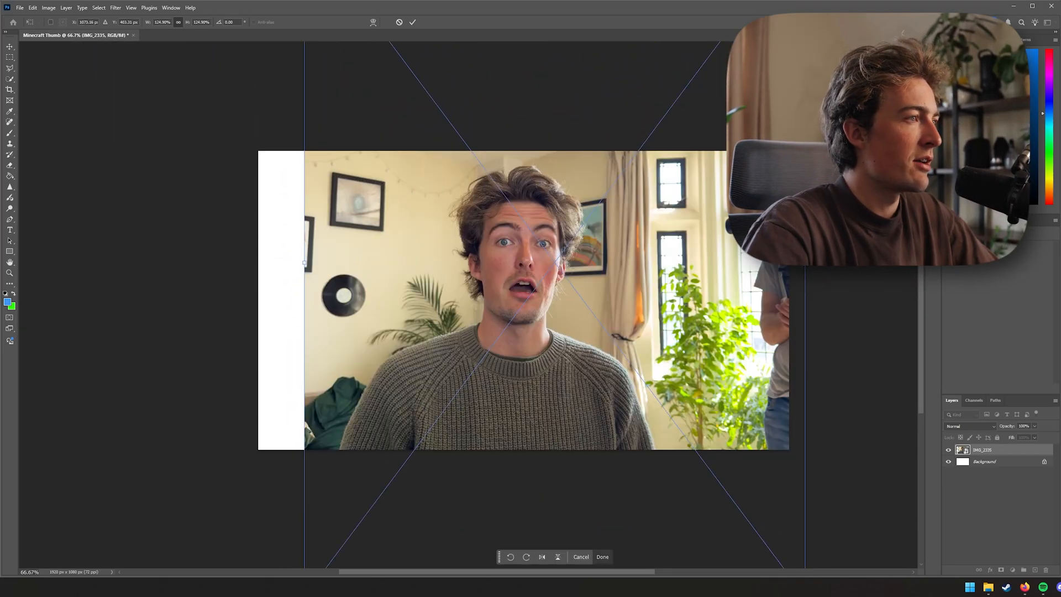
pyautogui.moveTo(805, 263); pyautogui.dragTo(721, 279)
pyautogui.moveTo(705, 304); pyautogui.dragTo(725, 286)
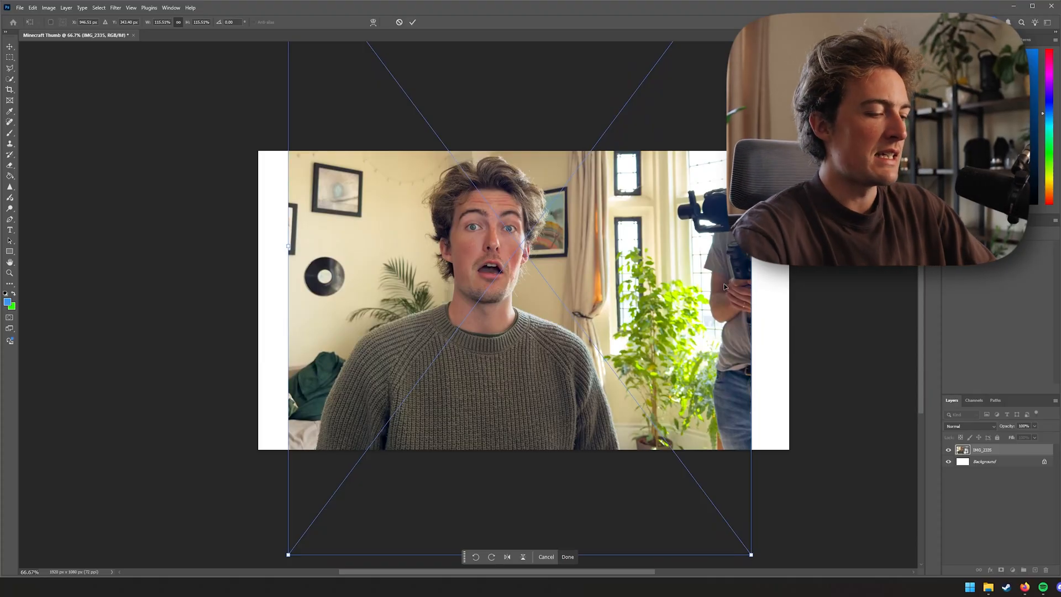
pyautogui.press('Return')
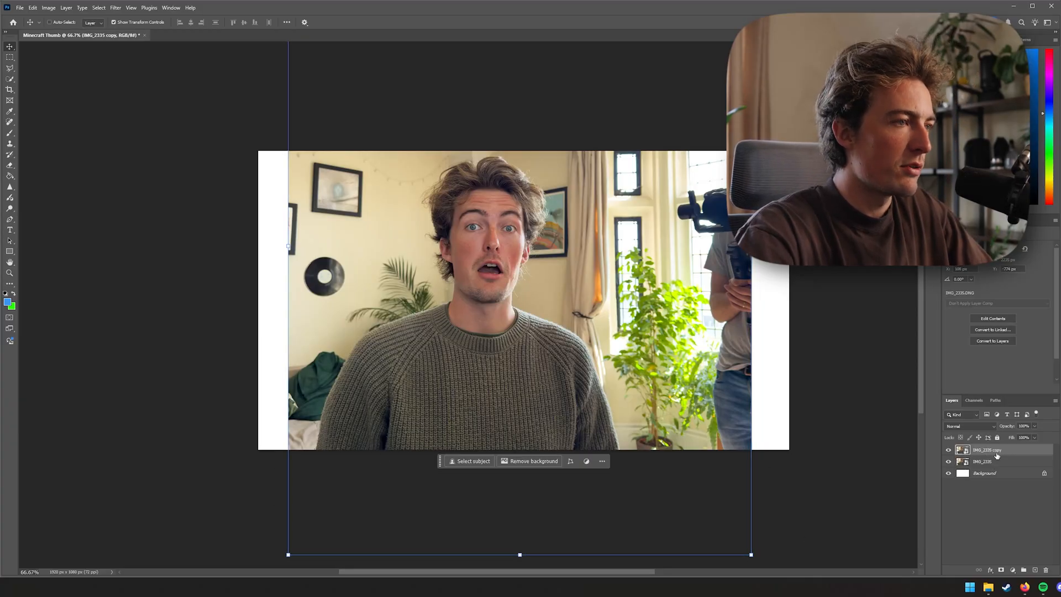
# Duplicate the photo layer and rasterize the copy
pyautogui.hotkey('ctrl', 'j')
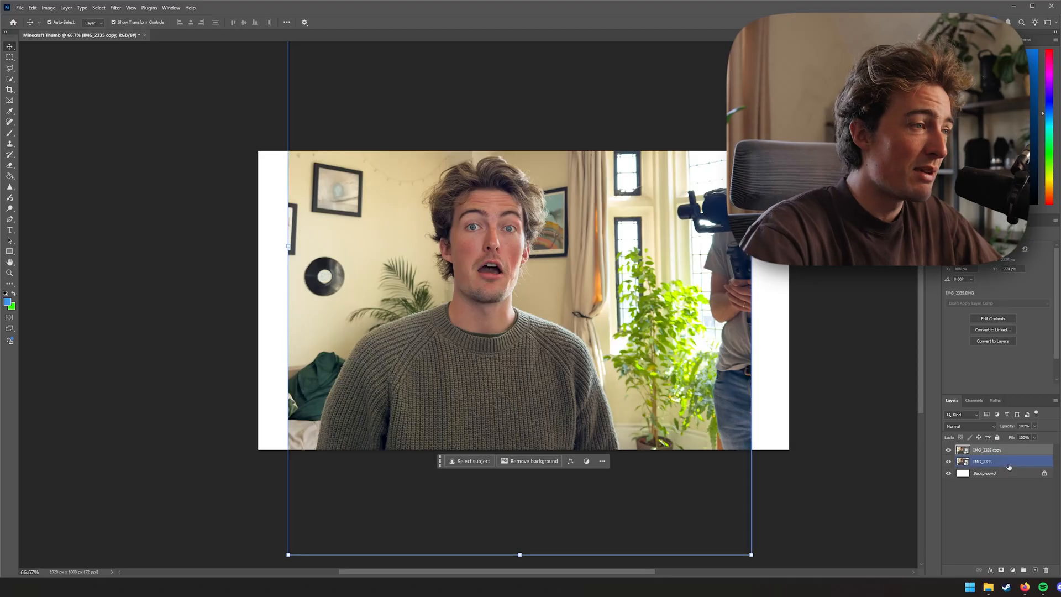
pyautogui.click(995, 462)
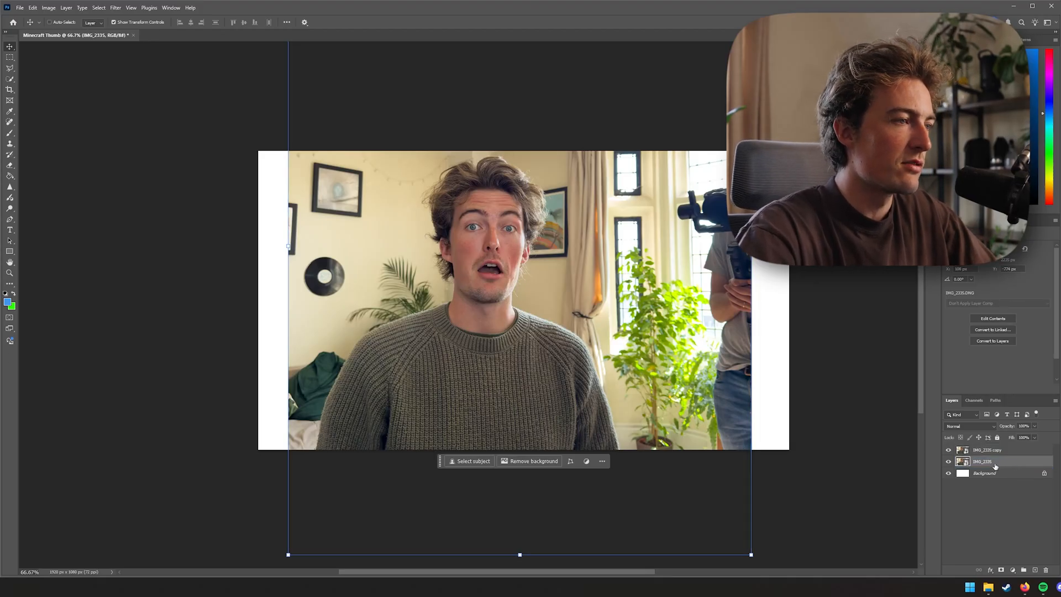
pyautogui.click(1002, 451)
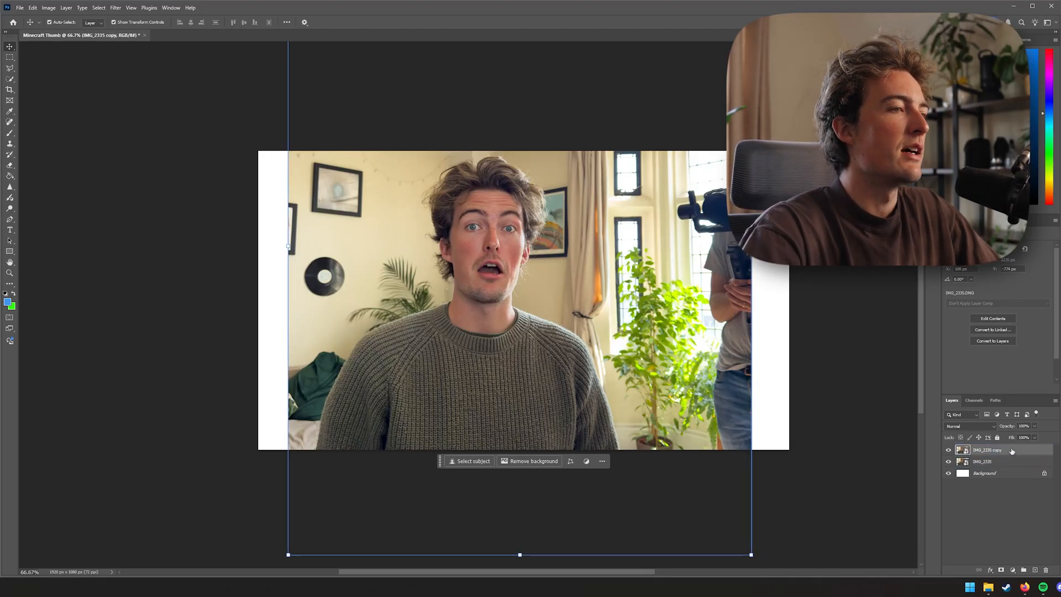
pyautogui.rightClick(1012, 451)
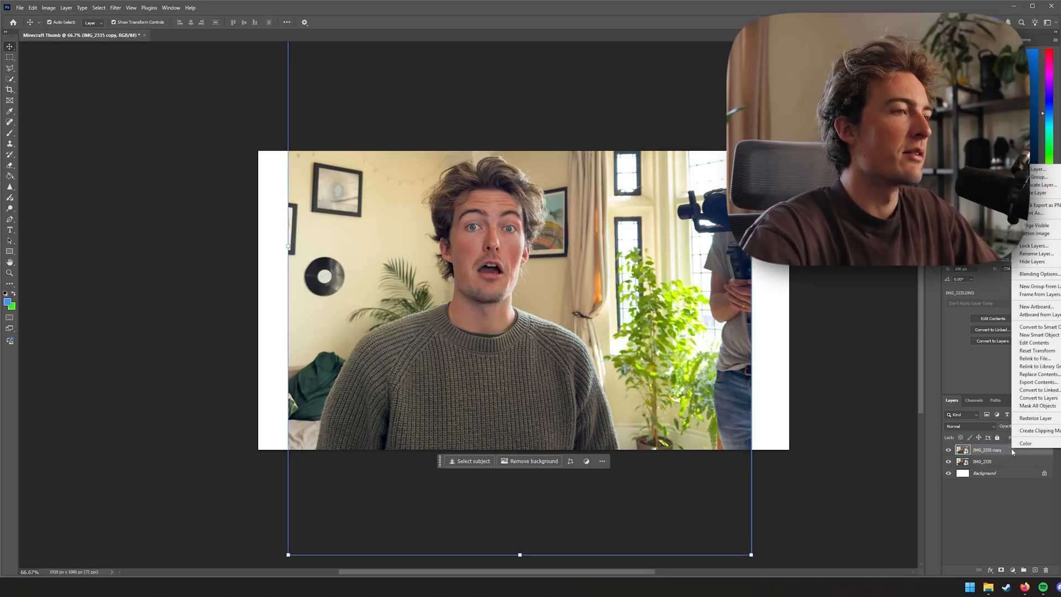
pyautogui.click(1046, 418)
# Select the person with the Object Selection Tool and open Select and Mask
pyautogui.press('w')
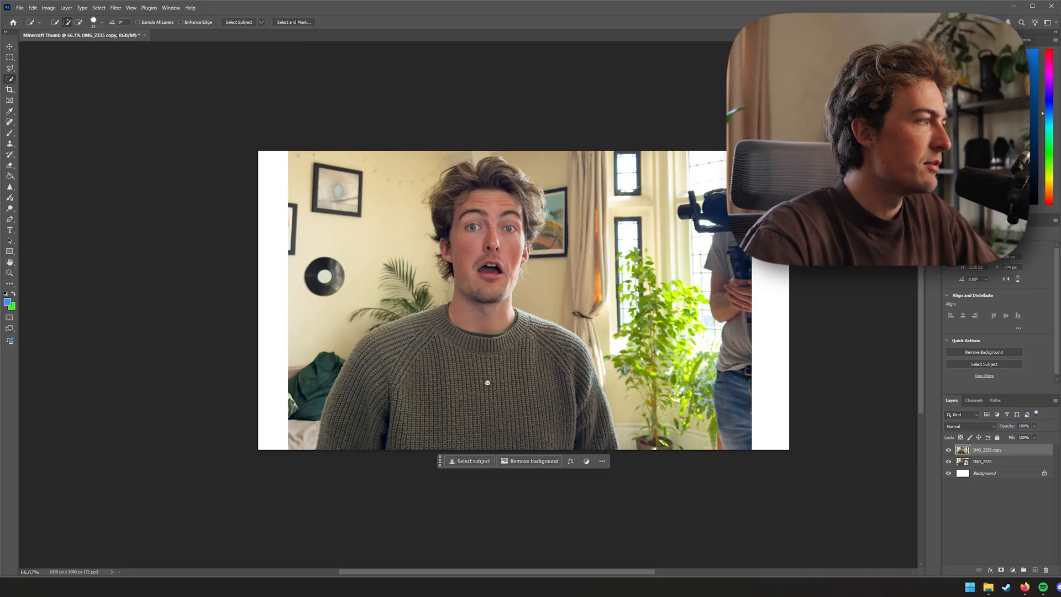
pyautogui.rightClick(10, 79)
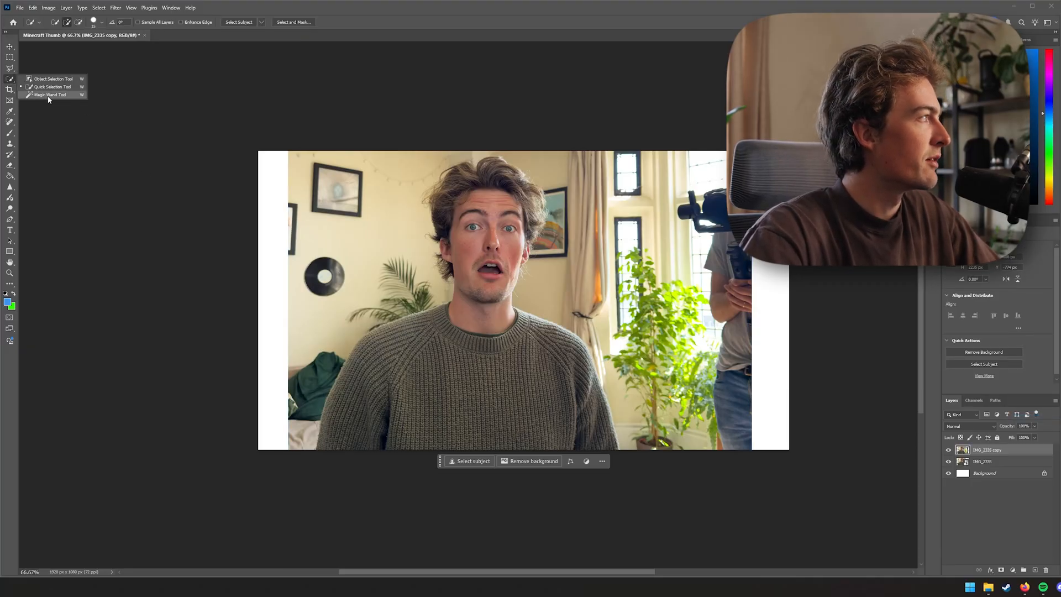
pyautogui.click(44, 77)
pyautogui.moveTo(312, 449); pyautogui.dragTo(311, 448)
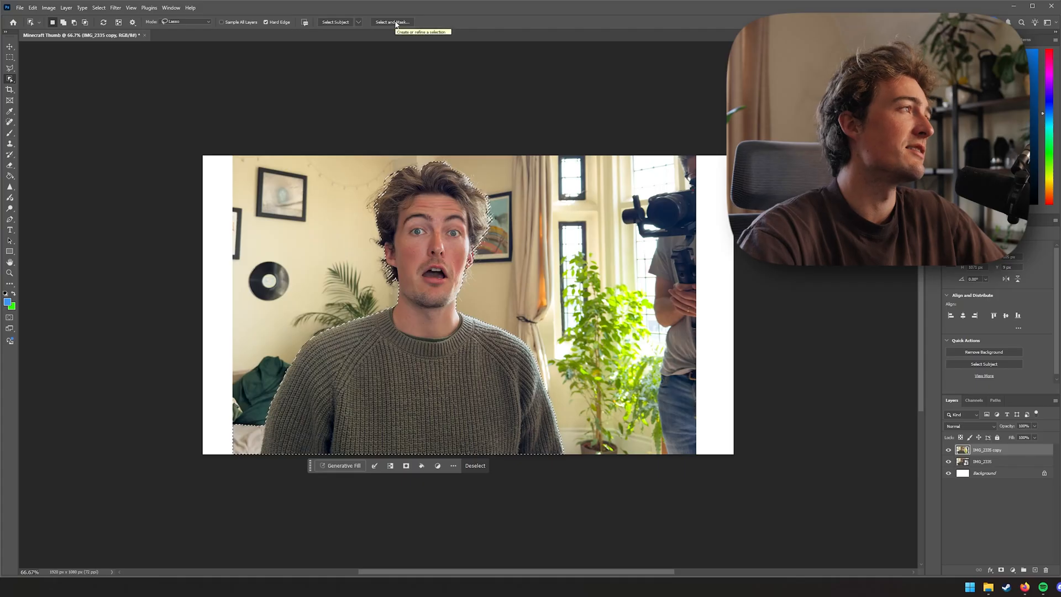
pyautogui.click(395, 23)
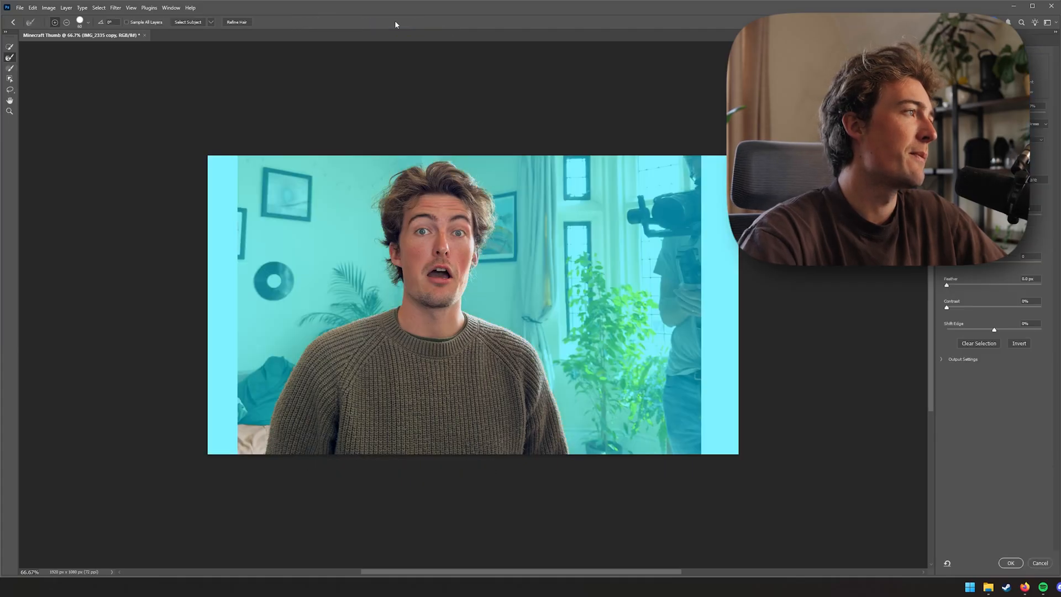
# Try adding an area near the jacket to the selection with the Quick Selection brush, then undo it
pyautogui.hotkey('ctrl', '+')
pyautogui.moveTo(399, 338); pyautogui.dragTo(482, 347)
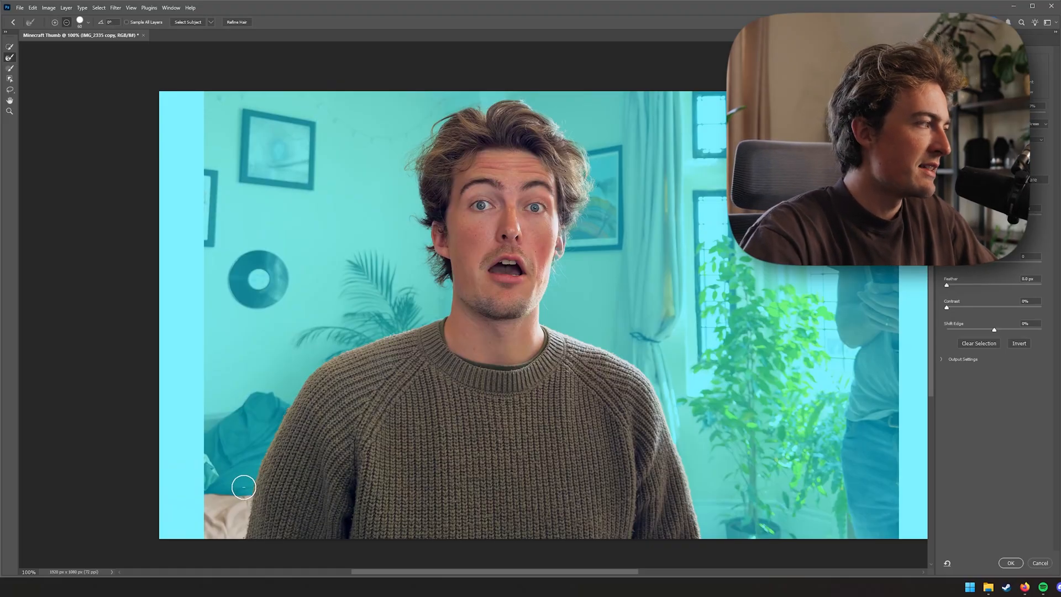
pyautogui.click(9, 47)
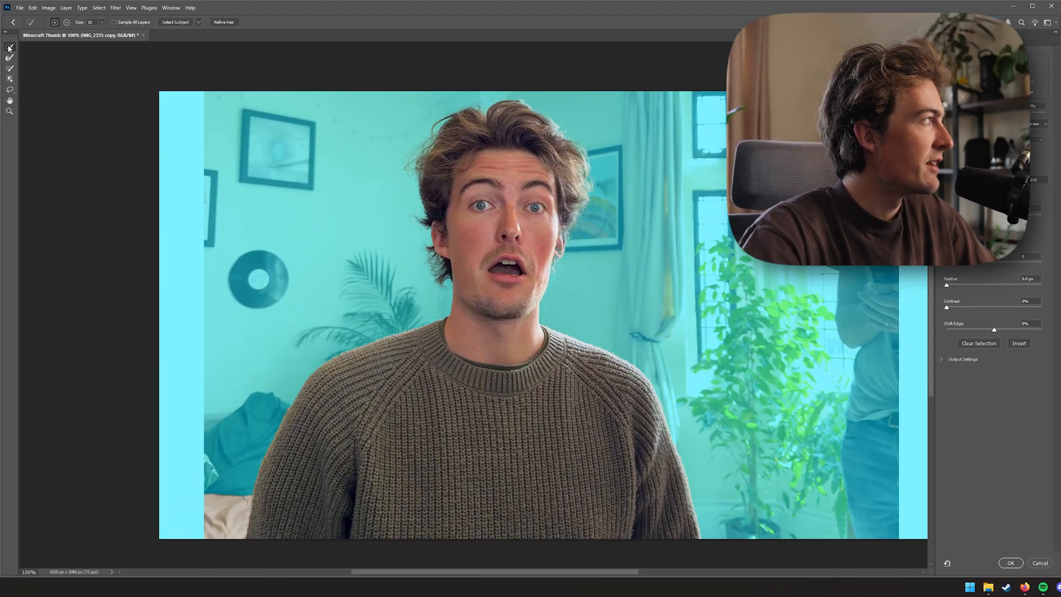
pyautogui.click(241, 461)
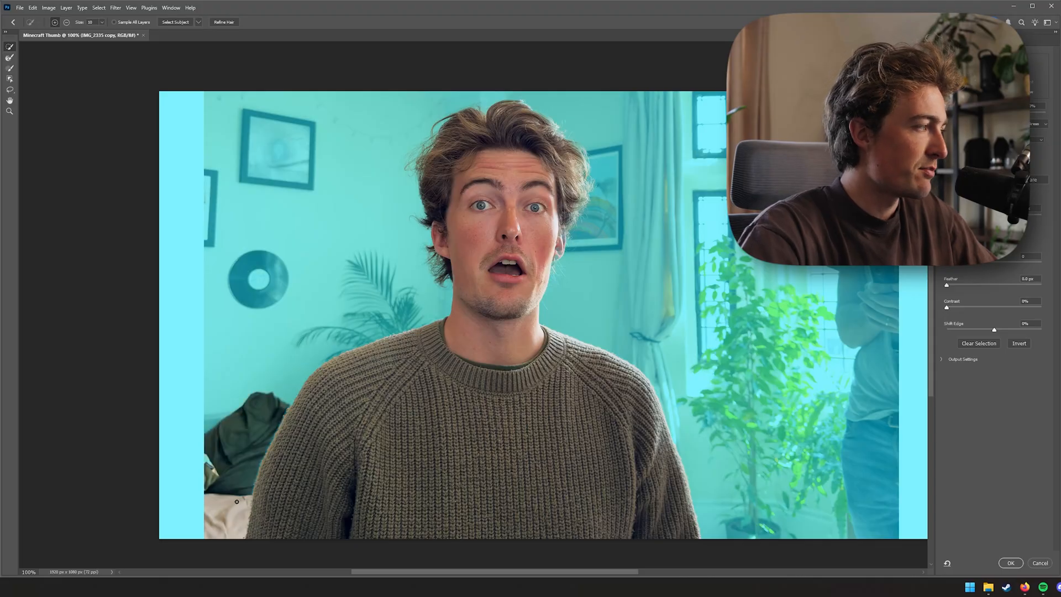
pyautogui.hotkey('ctrl', 'z')
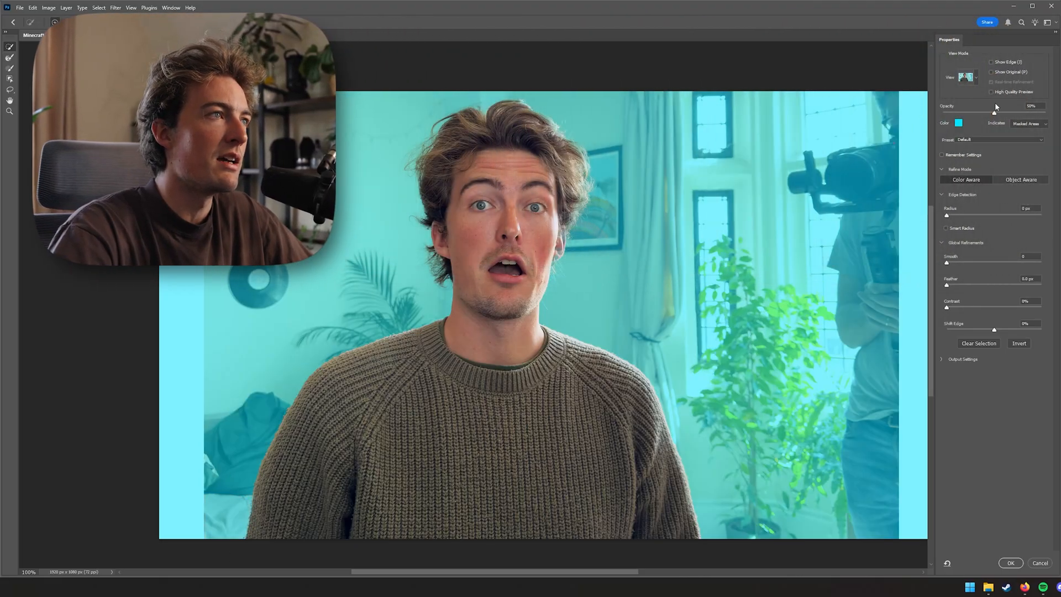
# Switch the overlay indication between Masked Areas and Selected Areas, ending on Masked Areas
pyautogui.click(1027, 123)
pyautogui.click(1021, 138)
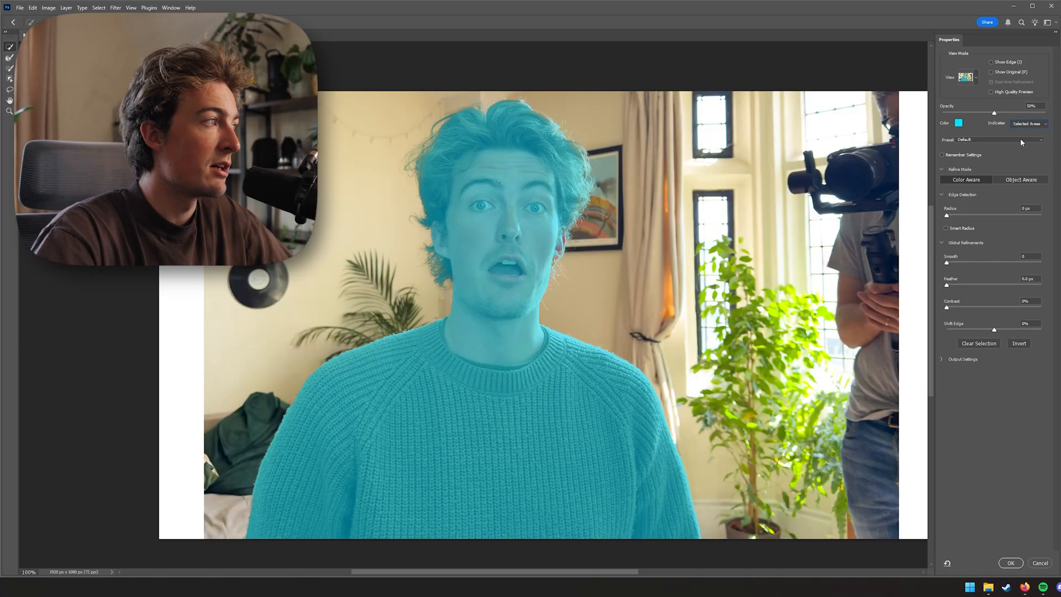
pyautogui.click(1025, 125)
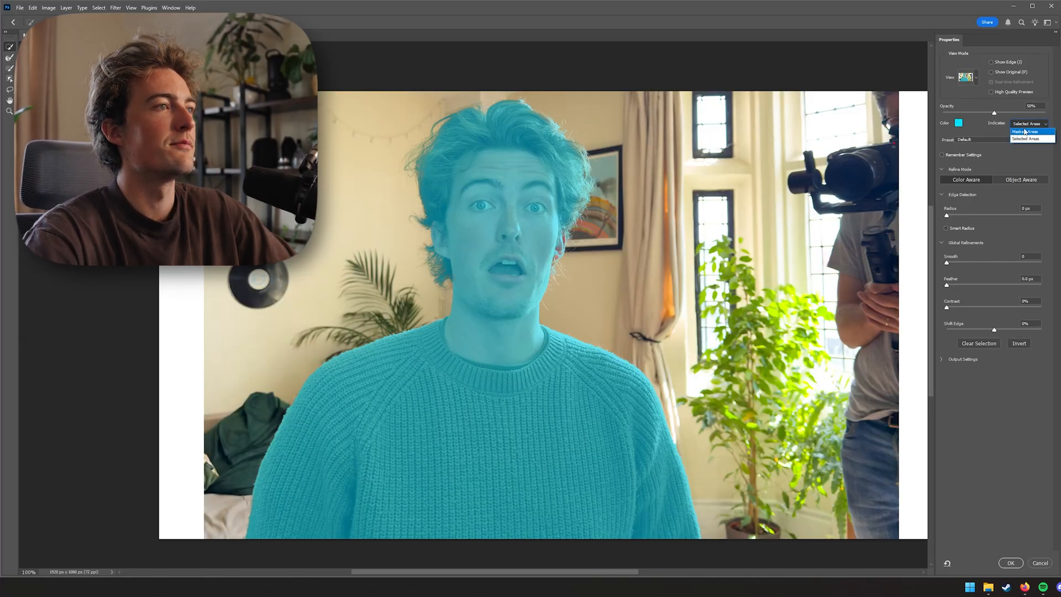
pyautogui.click(1025, 129)
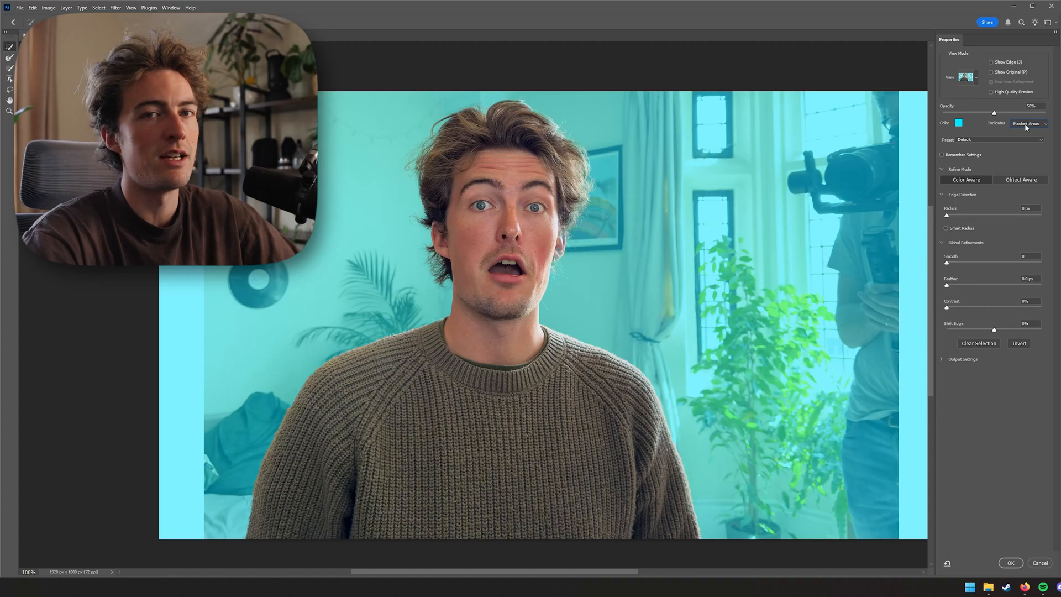
pyautogui.click(1027, 125)
pyautogui.click(1026, 129)
pyautogui.click(1028, 123)
pyautogui.click(1030, 135)
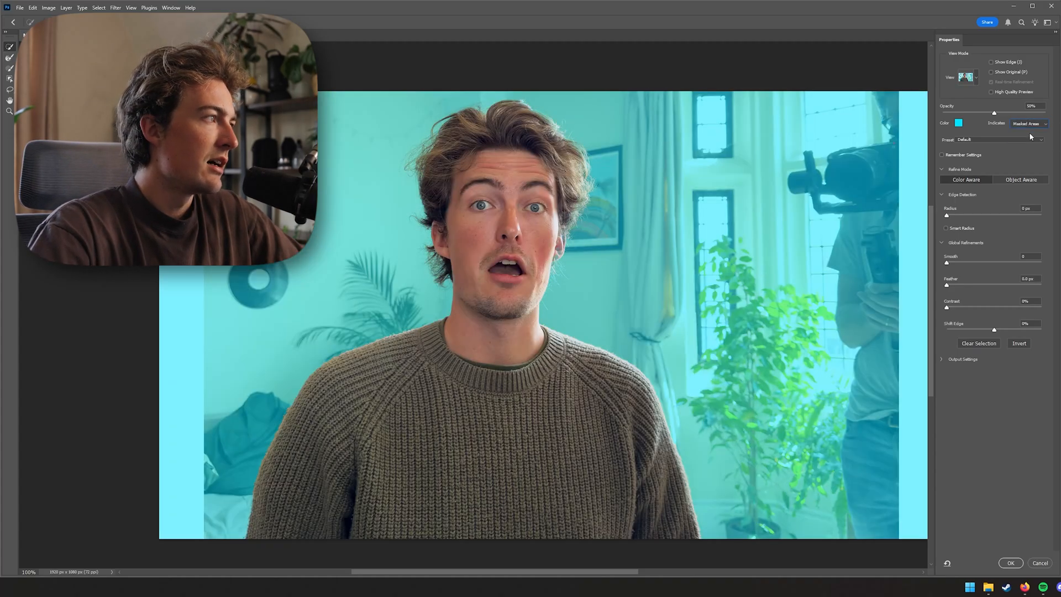
# Change the Select and Mask overlay colour to bright green 00ff00
pyautogui.click(958, 122)
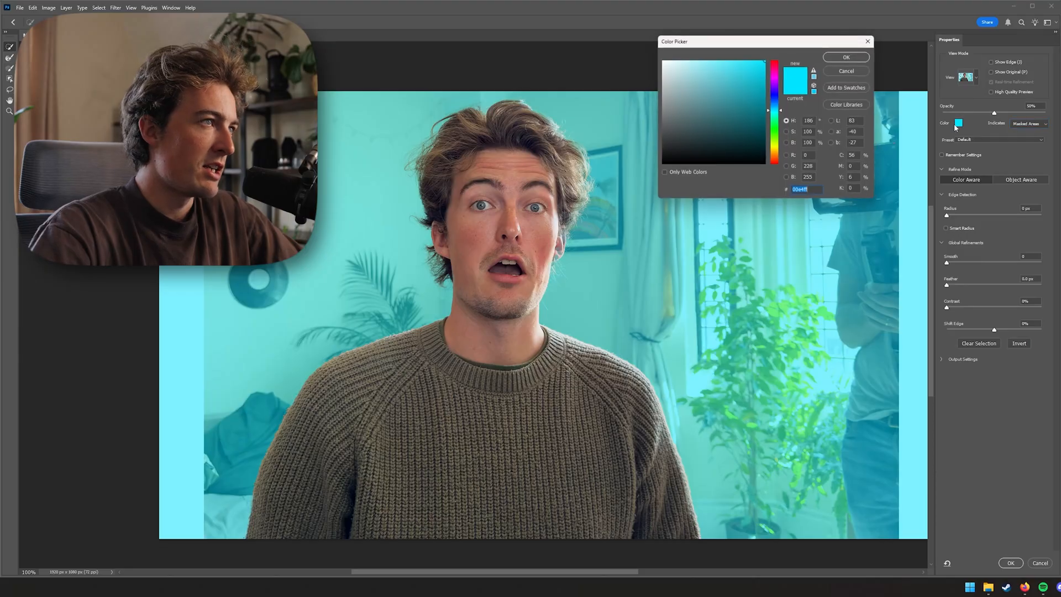
pyautogui.moveTo(775, 151); pyautogui.dragTo(776, 176)
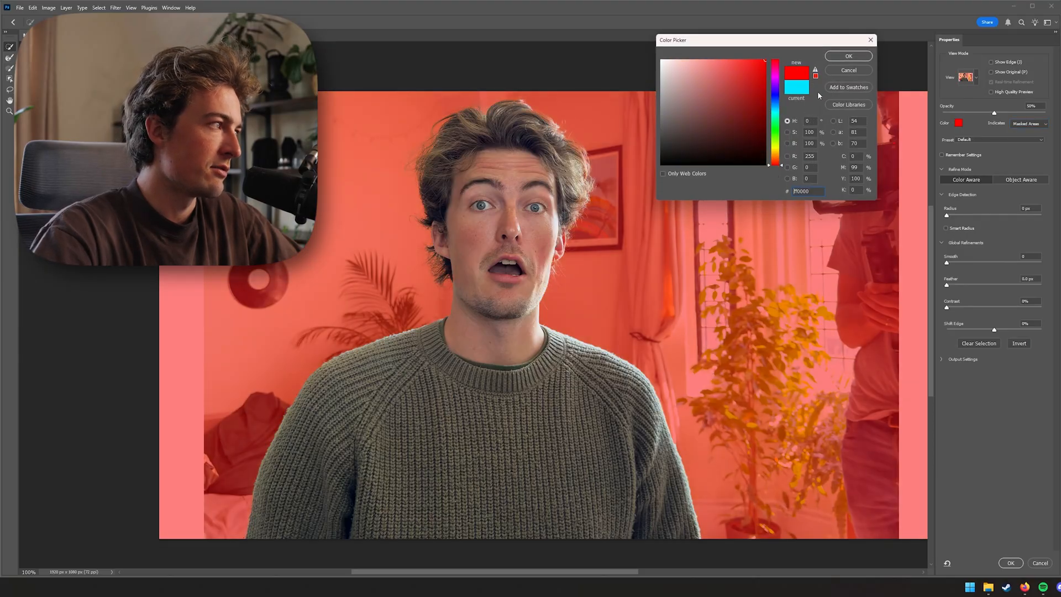
pyautogui.click(776, 115)
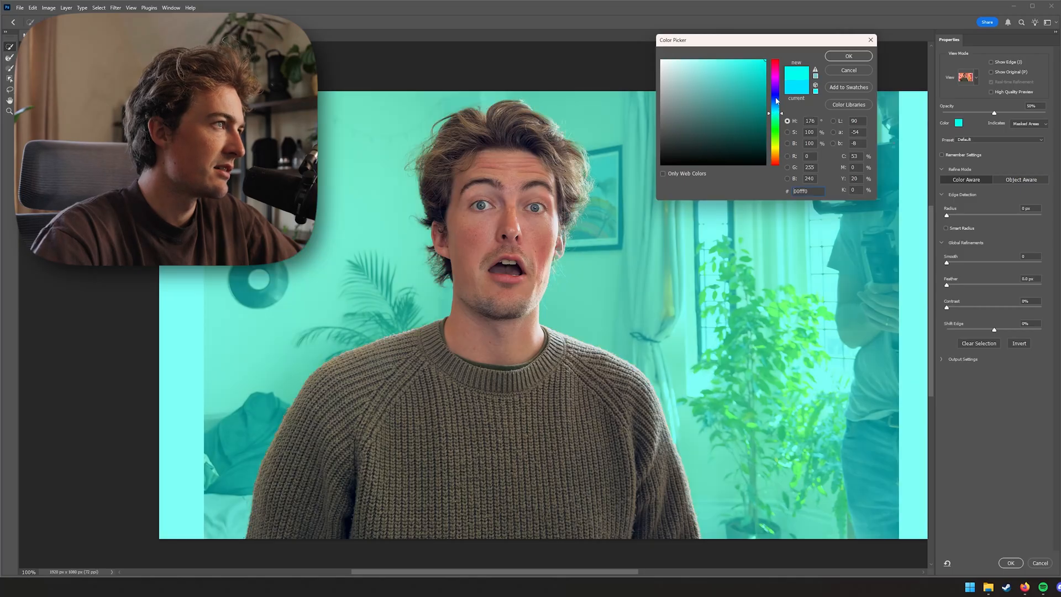
pyautogui.moveTo(778, 138); pyautogui.dragTo(779, 133)
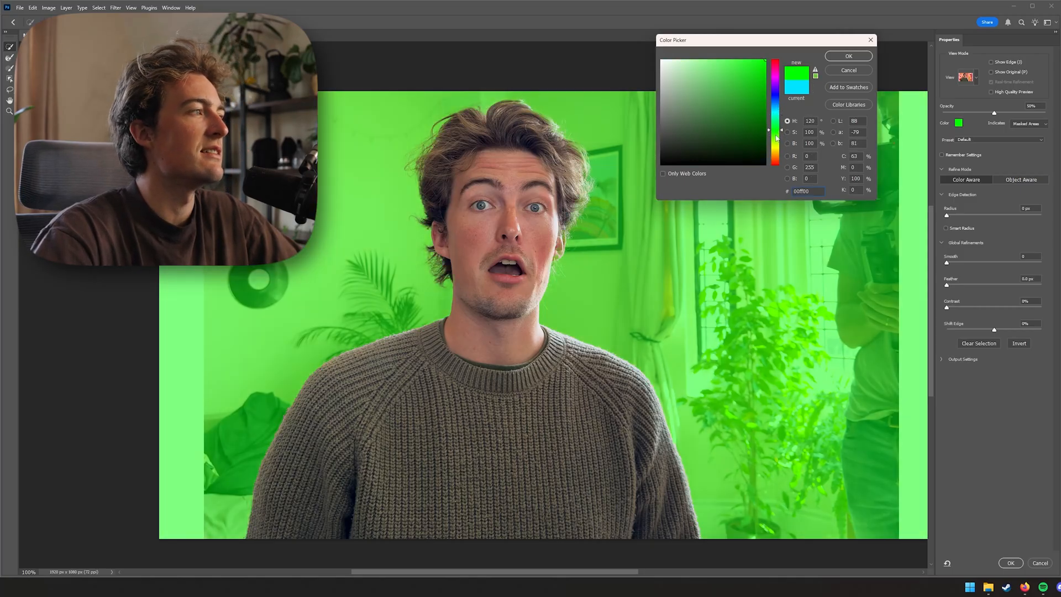
pyautogui.click(846, 58)
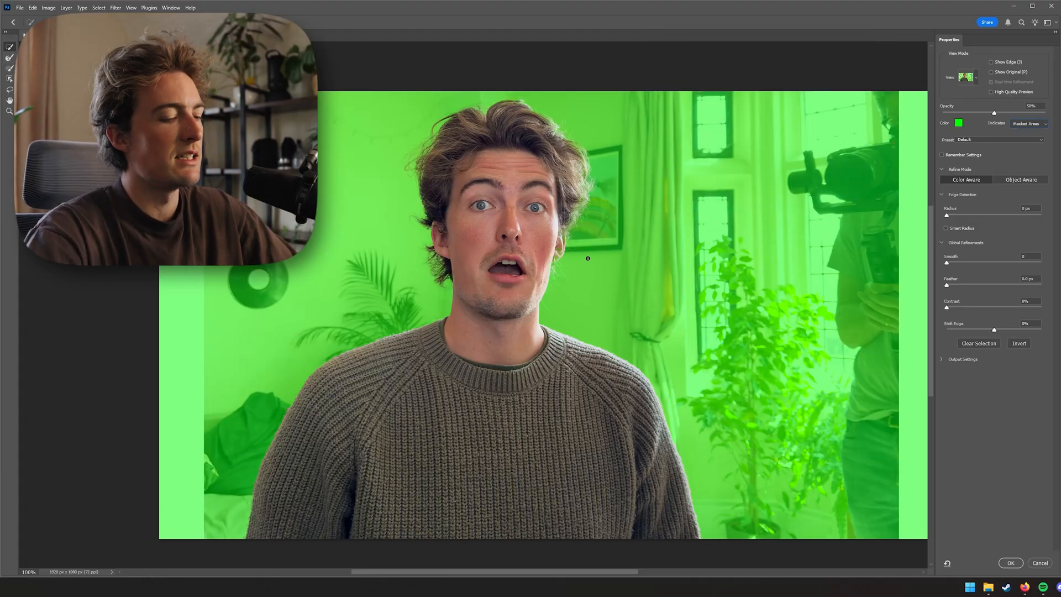
# Inspect the selection edges around the hair, ears, chin and sweater up close
pyautogui.hotkey('ctrl', '+')
pyautogui.hotkey('ctrl', '+')
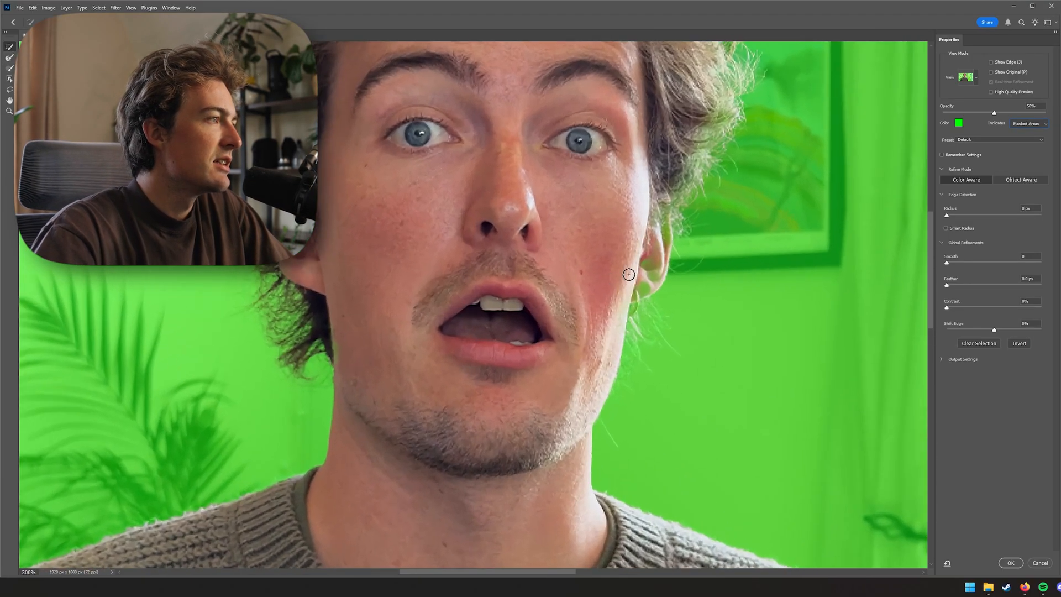
pyautogui.moveTo(629, 274); pyautogui.dragTo(570, 313)
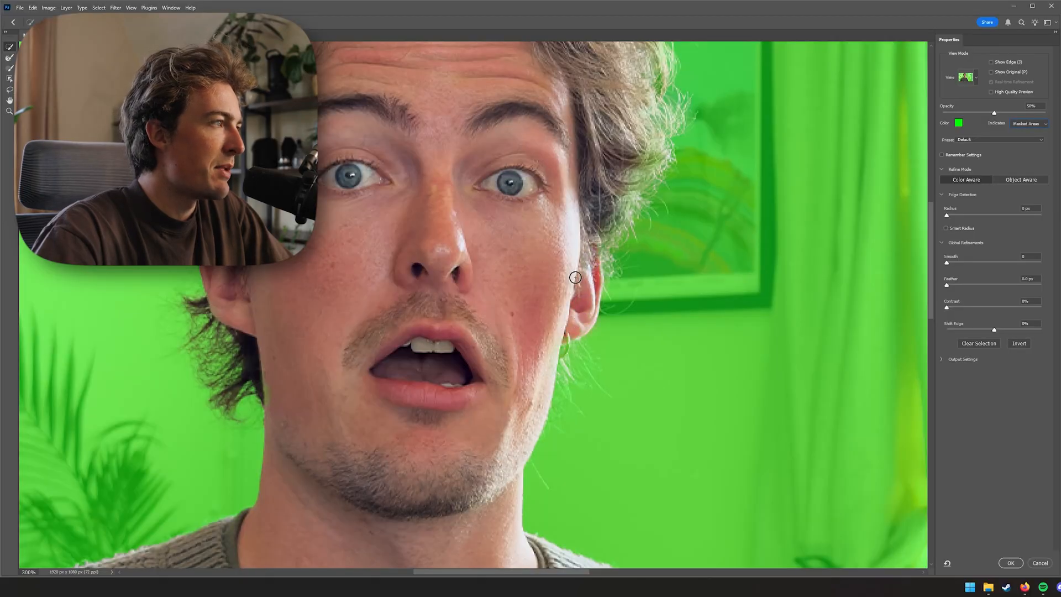
pyautogui.moveTo(392, 312); pyautogui.dragTo(527, 272)
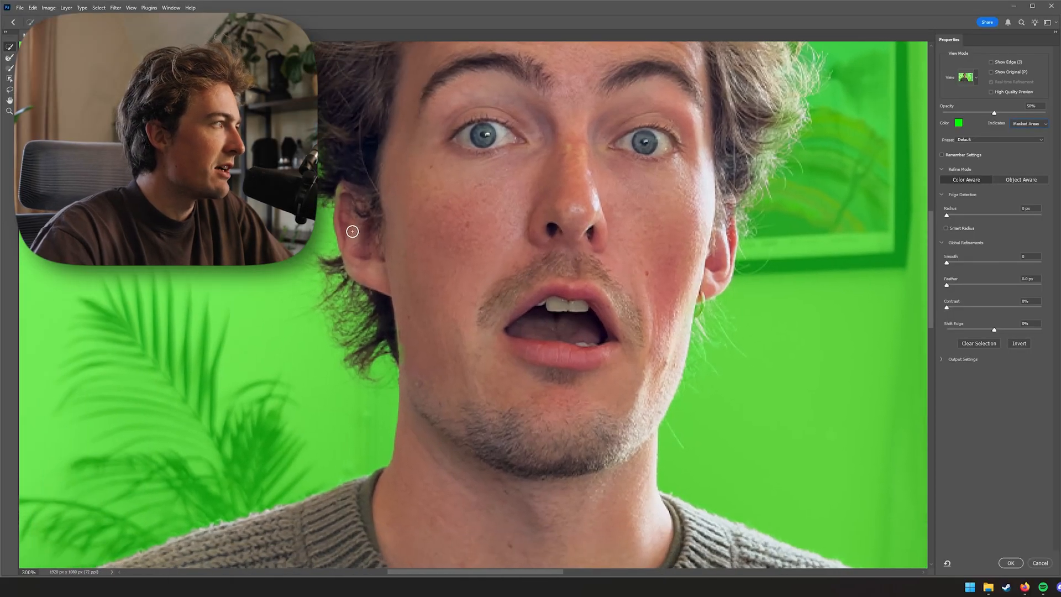
pyautogui.moveTo(377, 296); pyautogui.dragTo(400, 259)
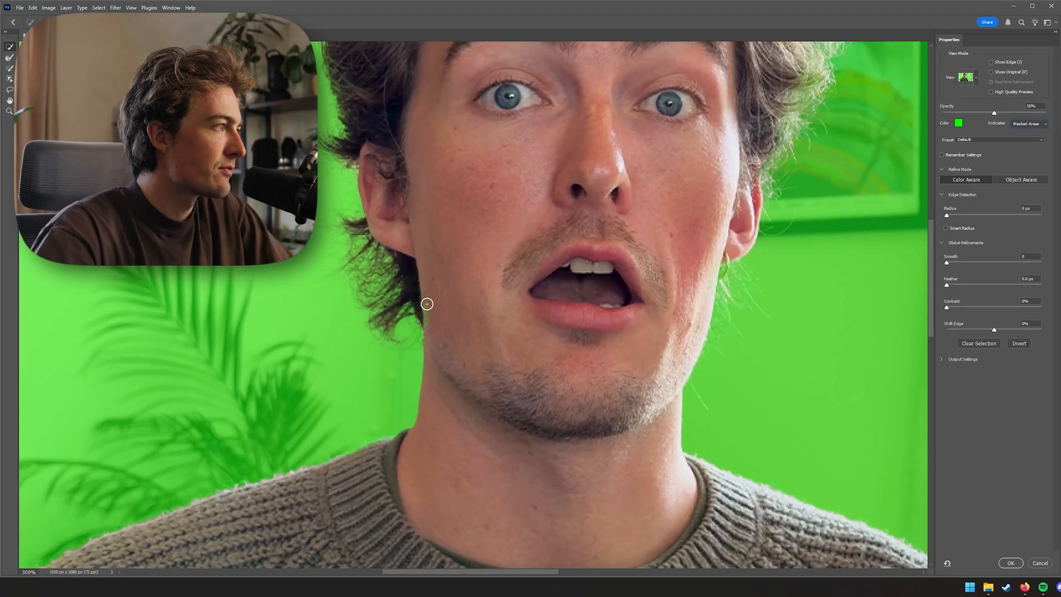
pyautogui.moveTo(501, 463); pyautogui.dragTo(505, 284)
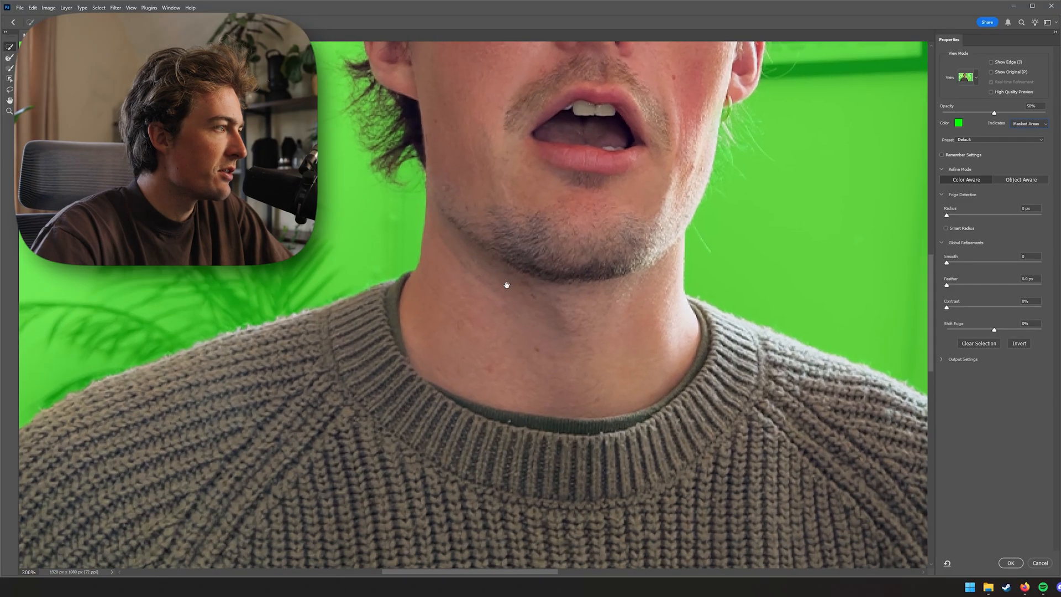
pyautogui.moveTo(528, 190)
pyautogui.mouseDown()
pyautogui.moveTo(536, 320)
pyautogui.moveTo(560, 354)
pyautogui.moveTo(564, 434)
pyautogui.mouseUp()
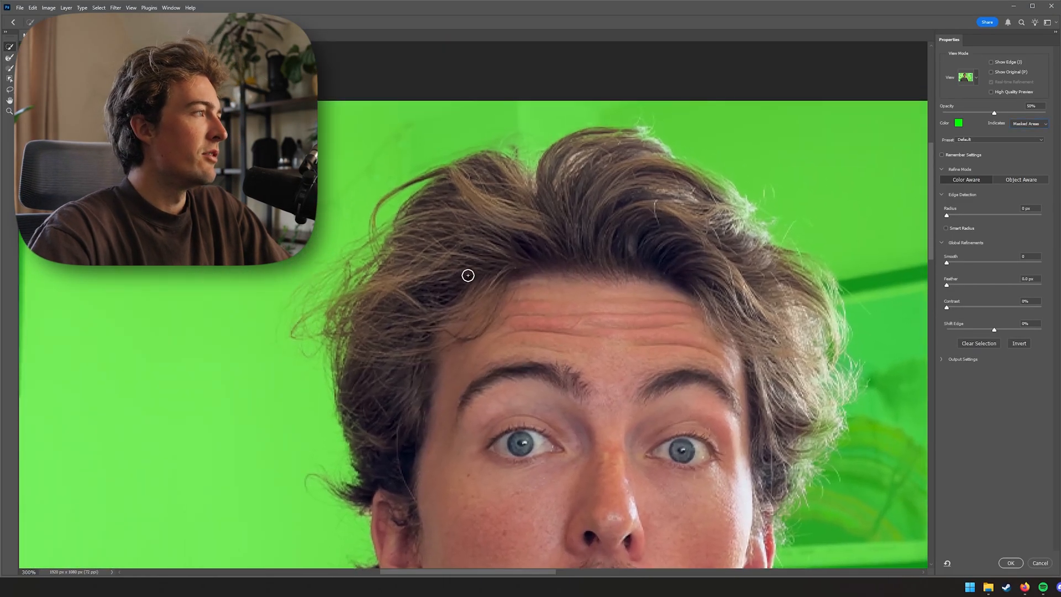
pyautogui.moveTo(400, 275); pyautogui.dragTo(419, 204)
pyautogui.moveTo(648, 406); pyautogui.dragTo(437, 248)
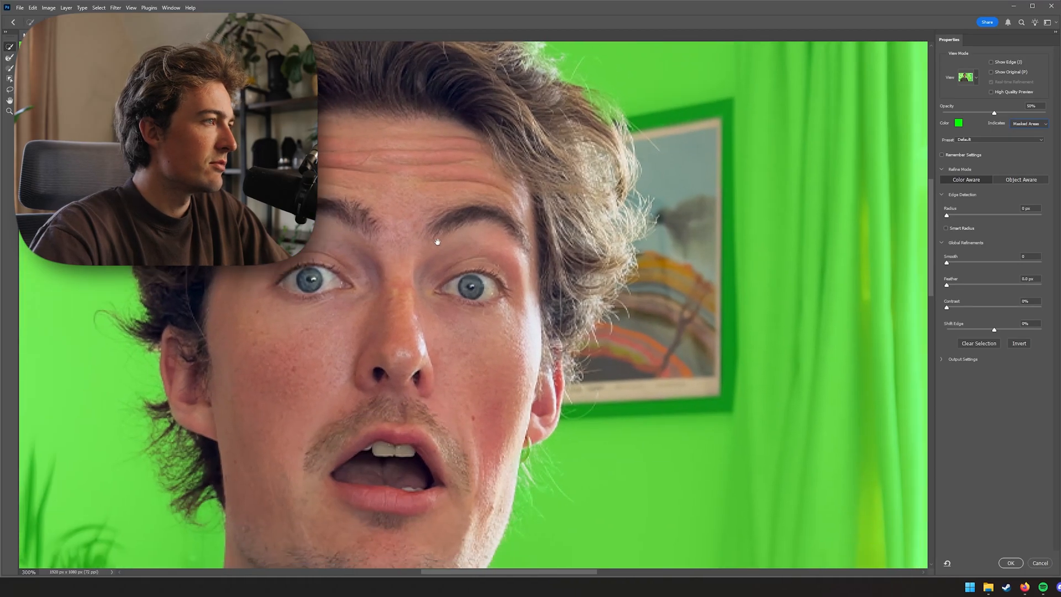
pyautogui.hotkey('ctrl', '-')
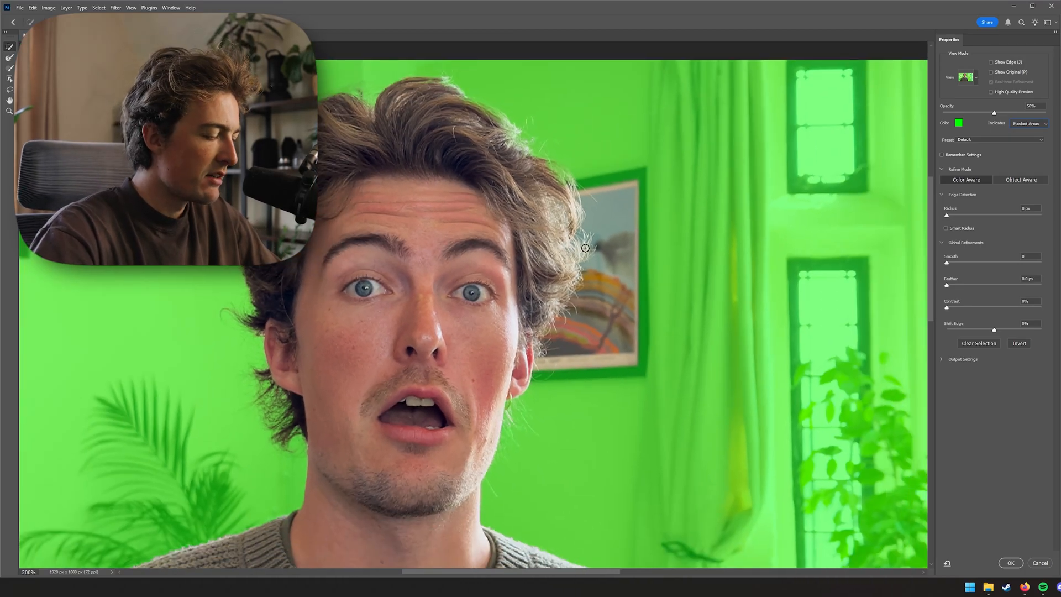
# Brush along the hair edge beside the picture frame to refine the selection
pyautogui.moveTo(604, 173)
pyautogui.mouseDown()
pyautogui.moveTo(615, 246)
pyautogui.moveTo(607, 334)
pyautogui.moveTo(558, 394)
pyautogui.mouseUp()
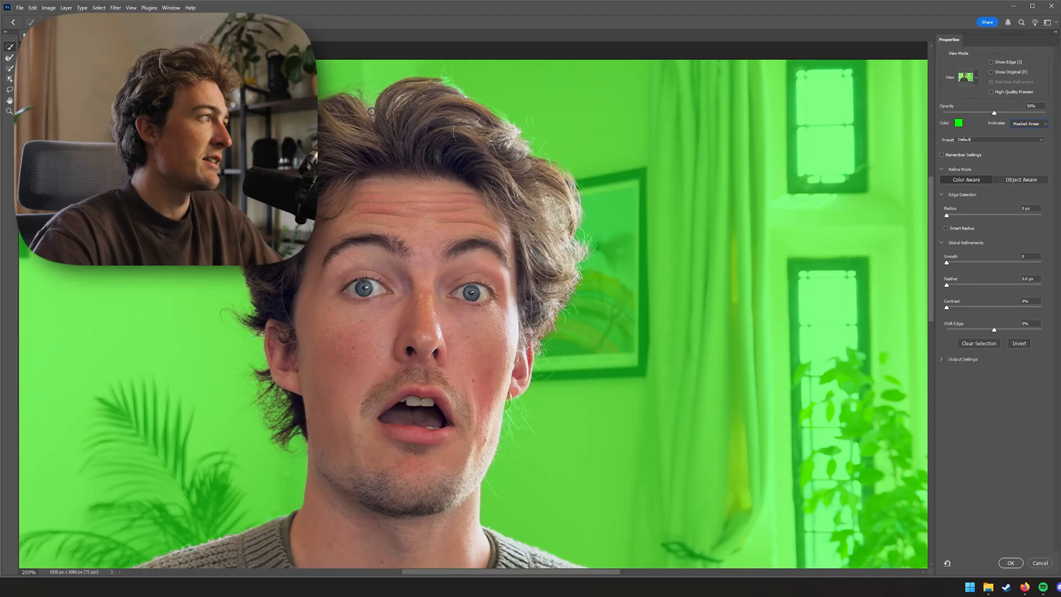
pyautogui.moveTo(443, 380); pyautogui.dragTo(479, 277)
pyautogui.moveTo(547, 321)
pyautogui.mouseDown()
pyautogui.moveTo(497, 170)
pyautogui.moveTo(573, 350)
pyautogui.moveTo(563, 379)
pyautogui.mouseUp()
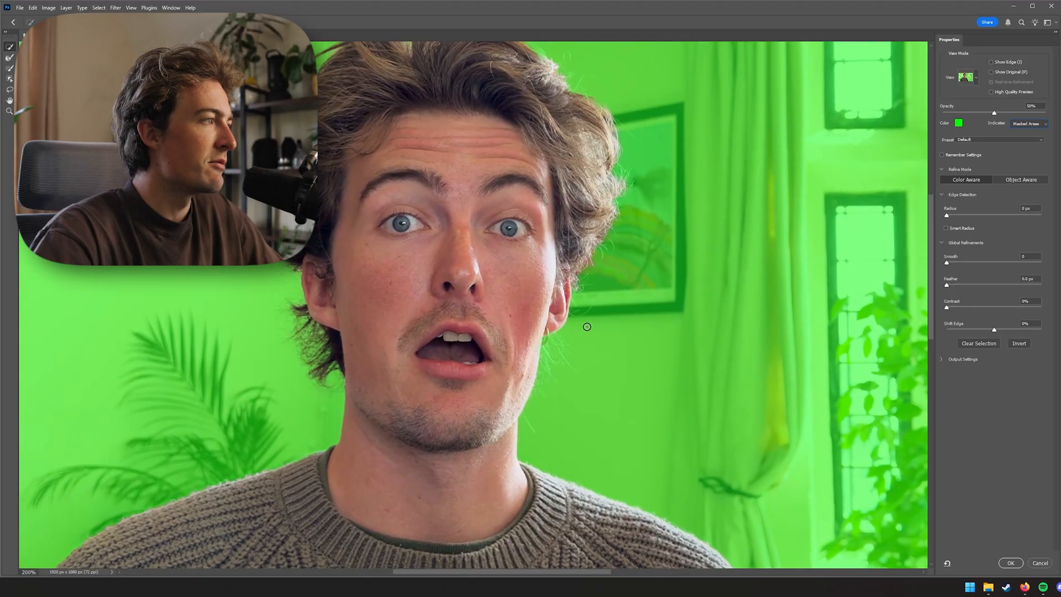
# Switch to the Refine Edge Brush and brush over the hair outline on both sides of the head
pyautogui.click(11, 60)
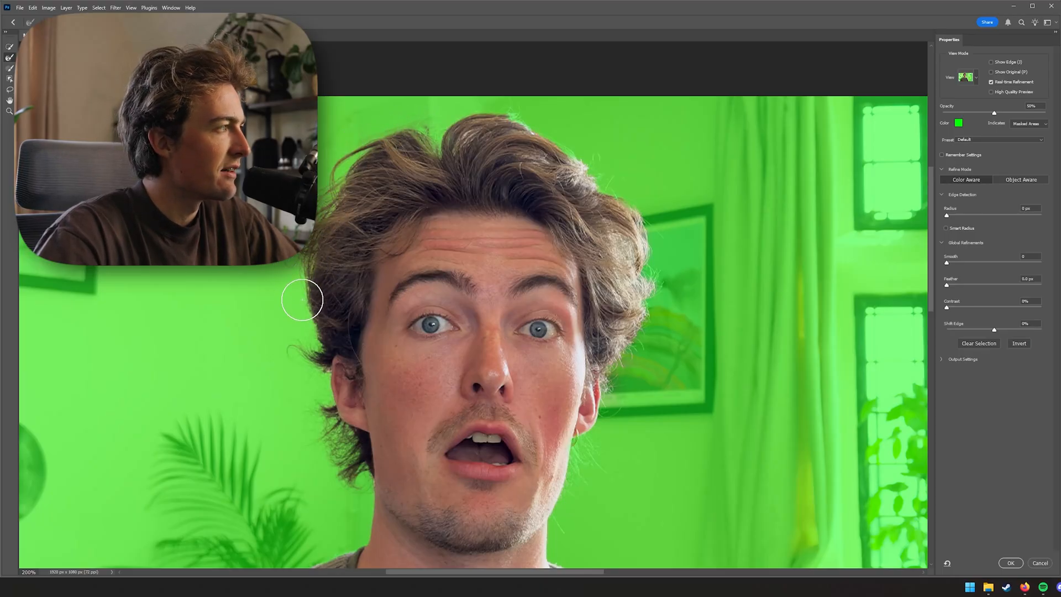
pyautogui.moveTo(333, 411); pyautogui.dragTo(327, 325)
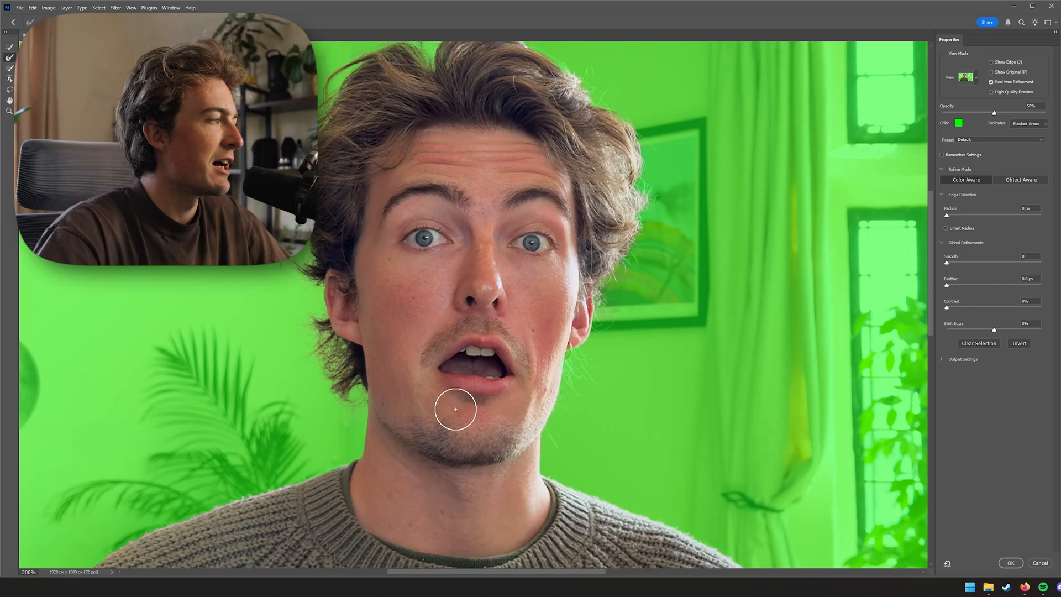
pyautogui.moveTo(562, 407); pyautogui.dragTo(548, 422)
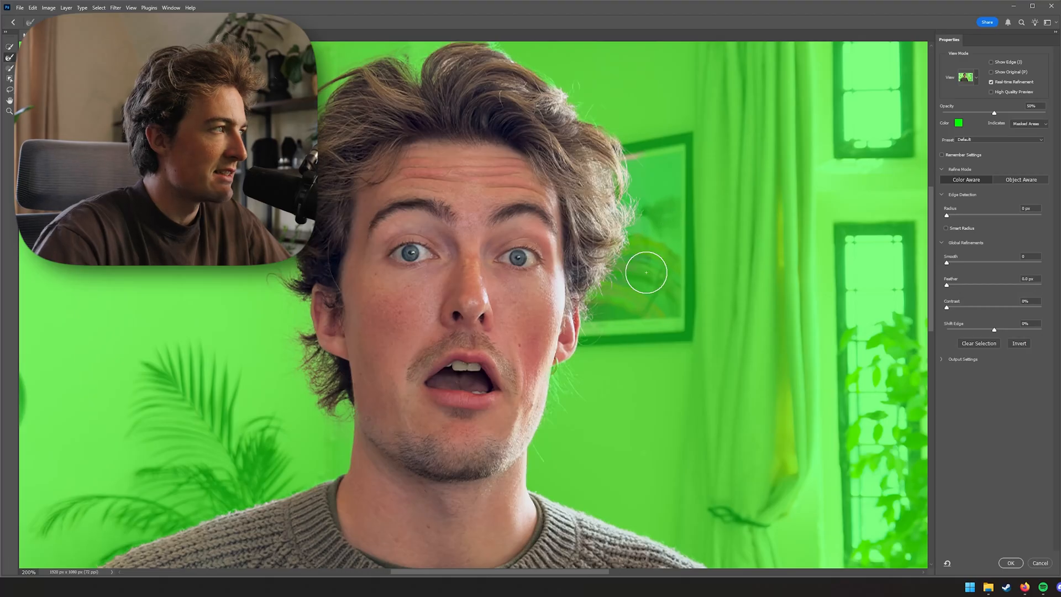
pyautogui.click(558, 101)
pyautogui.moveTo(540, 133); pyautogui.dragTo(570, 210)
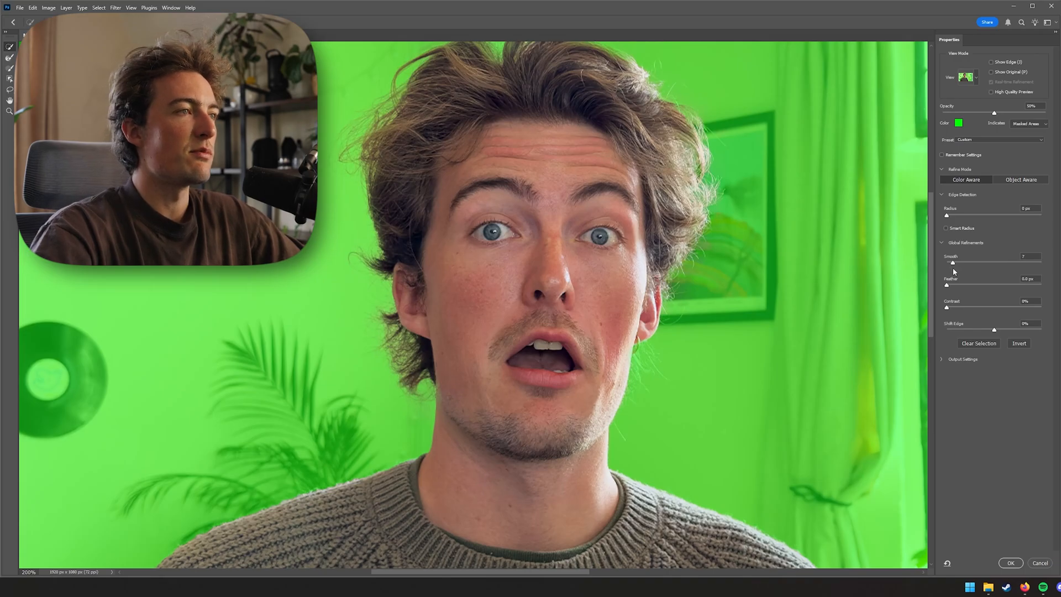
# Raise the Contrast slider and apply the Select and Mask refinement
pyautogui.click(956, 308)
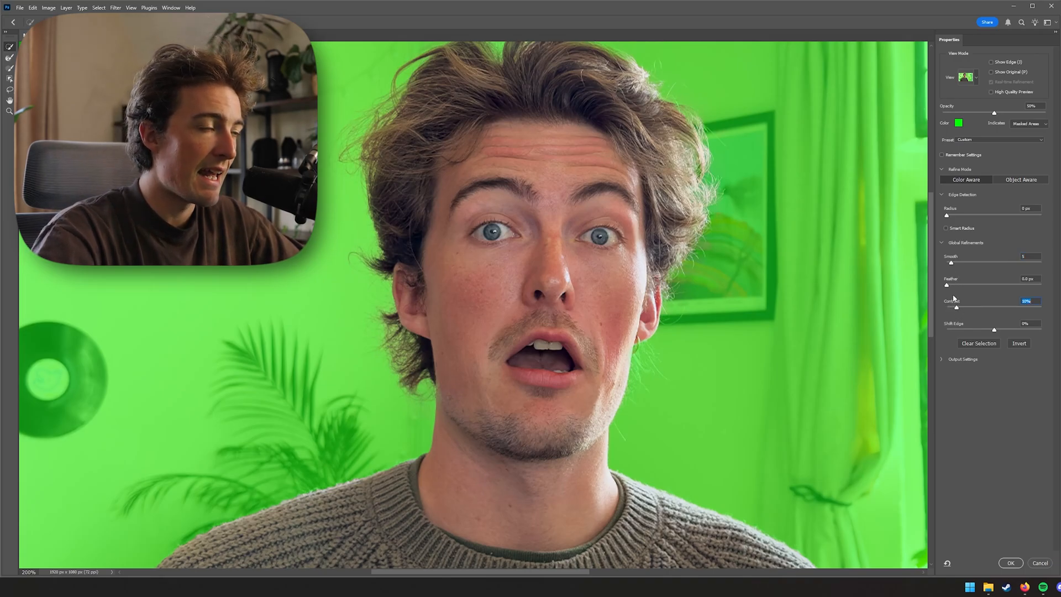
pyautogui.click(1009, 563)
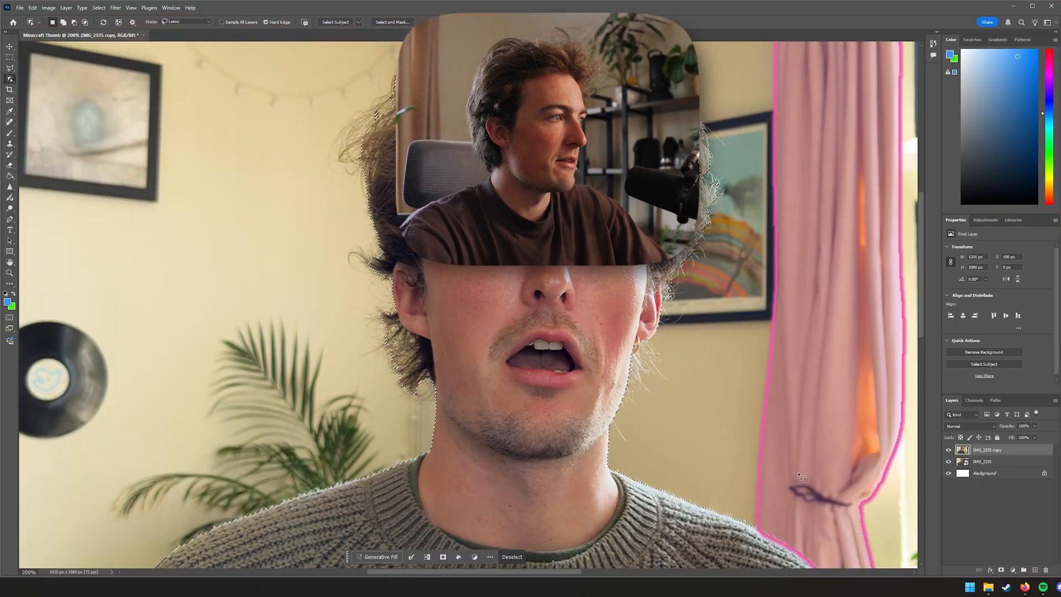
# Inspect the selection edge by the cheek and ear, reopening Select and Mask and confirming it unchanged
pyautogui.scroll(5, 752, 428)
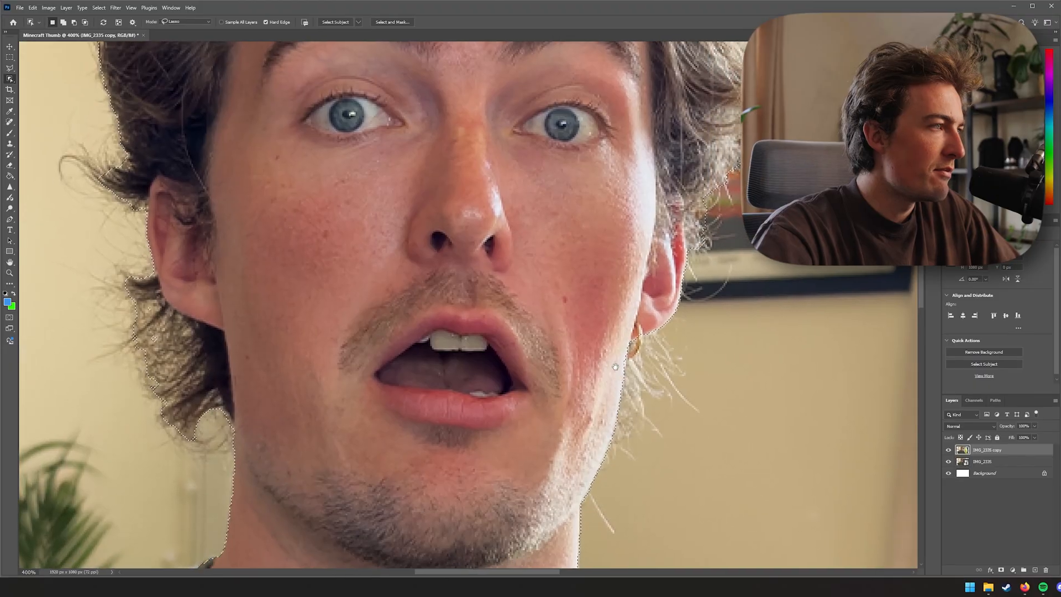
pyautogui.hotkey('ctrl', '+')
pyautogui.moveTo(662, 389); pyautogui.dragTo(536, 307)
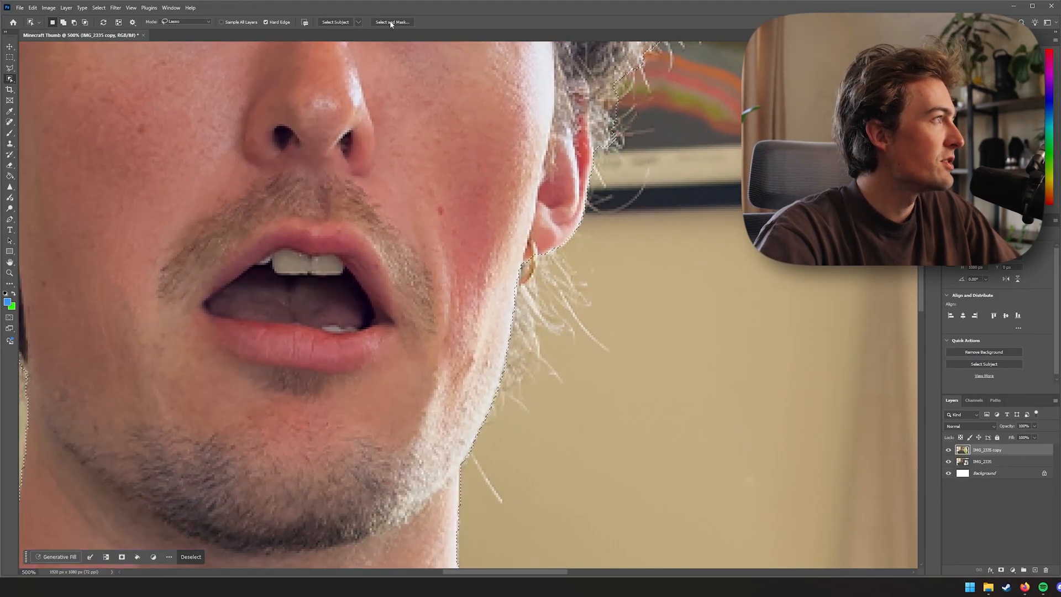
pyautogui.click(391, 22)
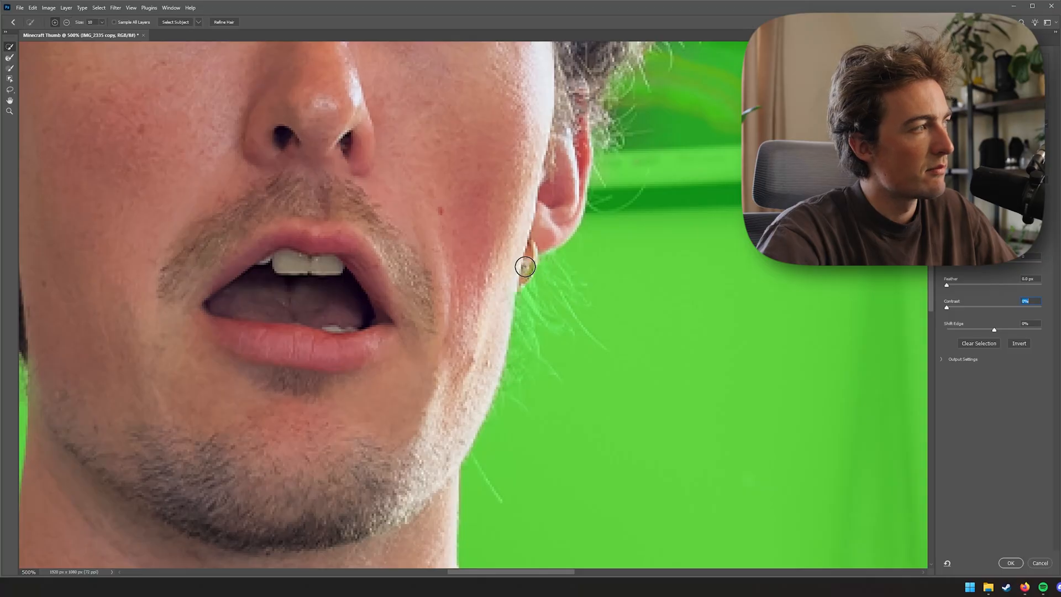
pyautogui.click(1011, 563)
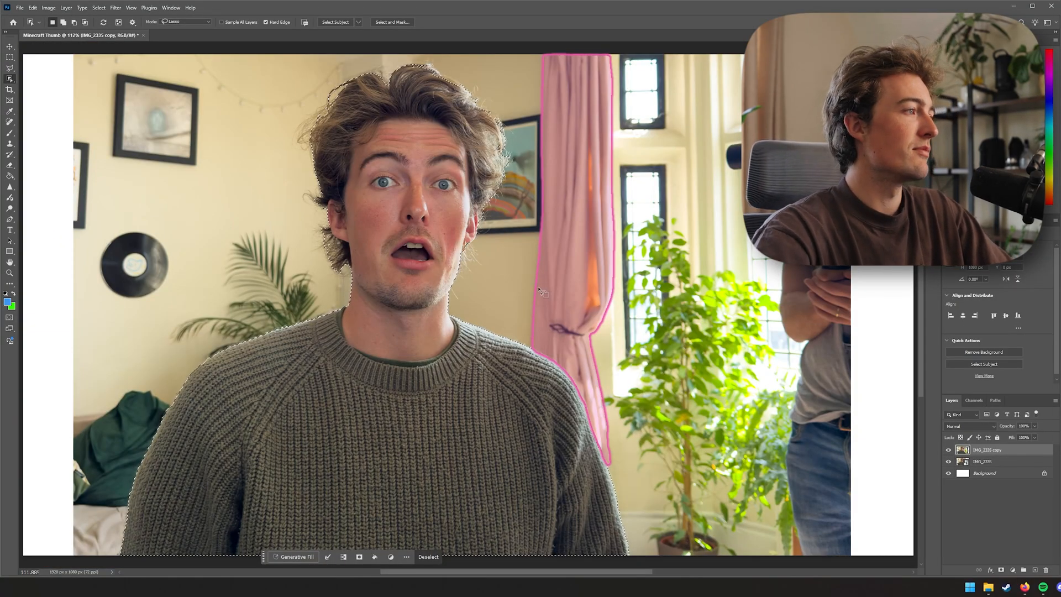
# Copy the selected person onto a new layer and hide both original photo layers
pyautogui.moveTo(472, 261); pyautogui.dragTo(476, 295)
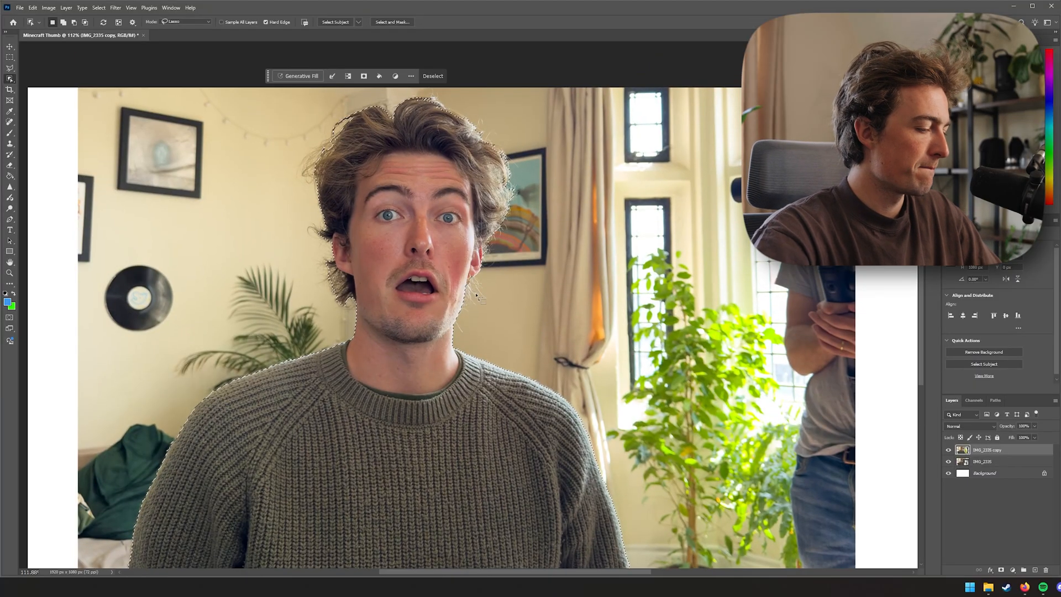
pyautogui.press('v')
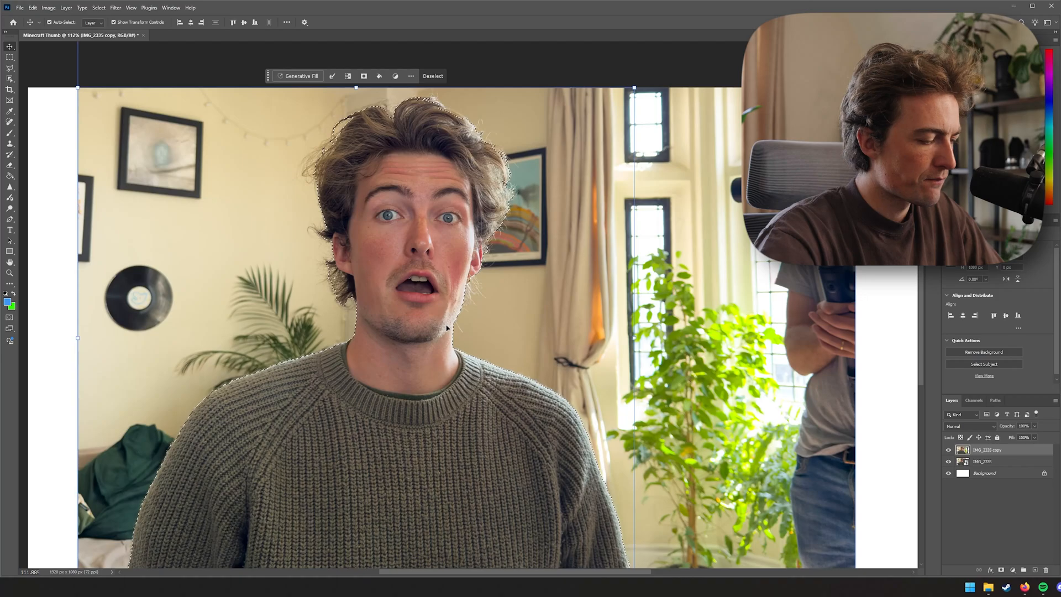
pyautogui.hotkey('ctrl', 'c')
pyautogui.hotkey('ctrl', 'v')
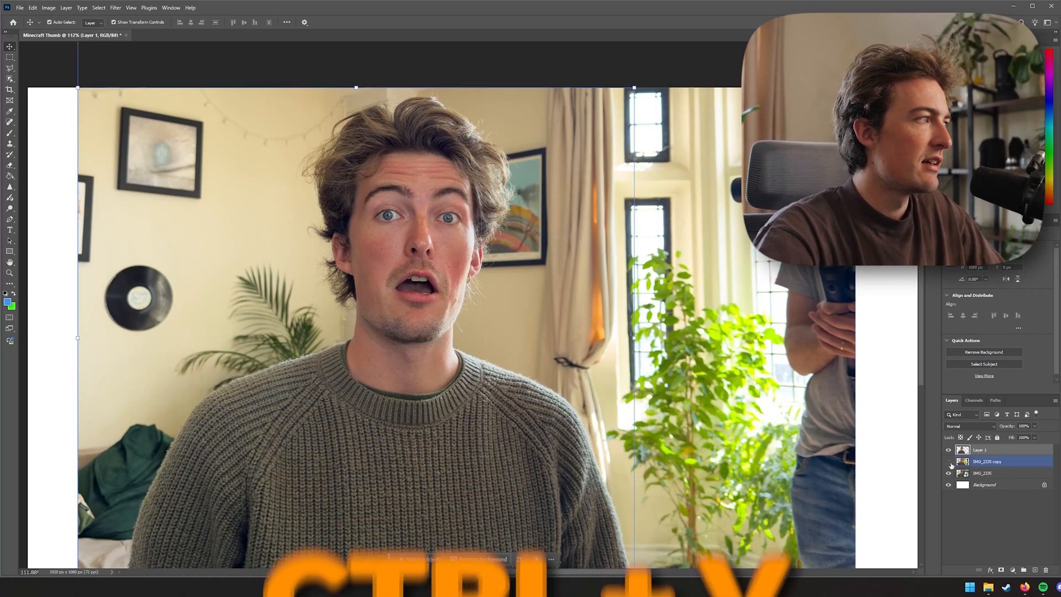
pyautogui.click(949, 463)
pyautogui.click(950, 473)
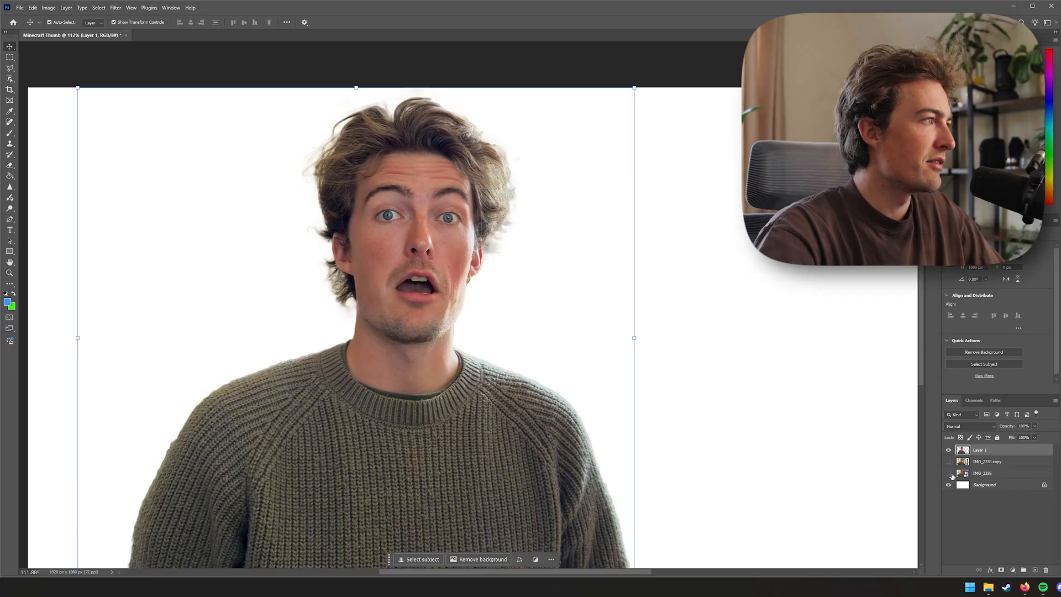
# Toggle the original photo layer on and off to compare the cutout's hair edges
pyautogui.hotkey('ctrl', '+')
pyautogui.hotkey('ctrl', '+')
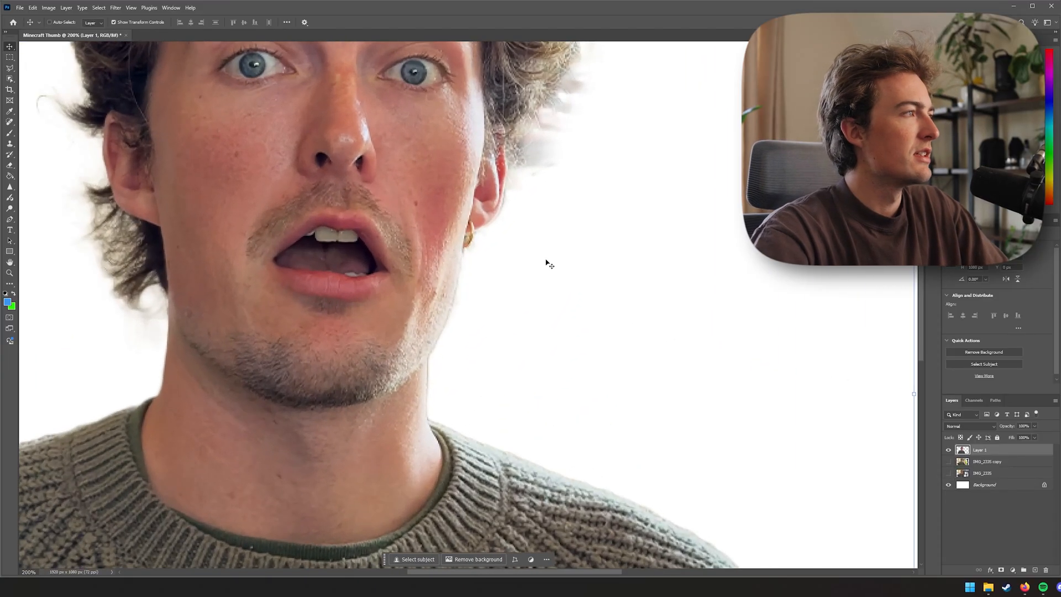
pyautogui.moveTo(550, 266); pyautogui.dragTo(542, 330)
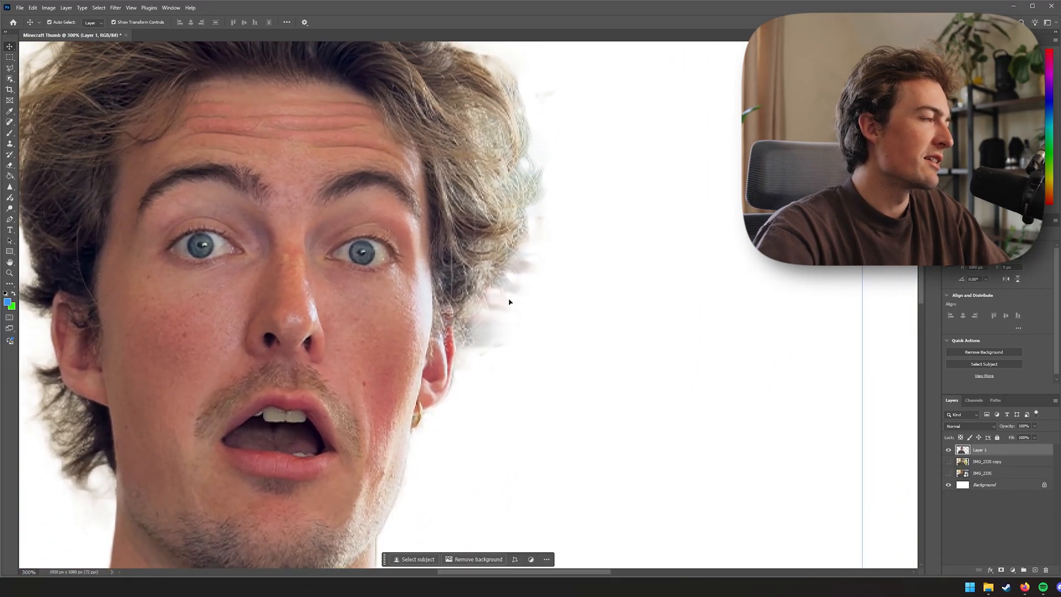
pyautogui.click(946, 473)
pyautogui.click(947, 473)
pyautogui.click(947, 474)
pyautogui.click(947, 475)
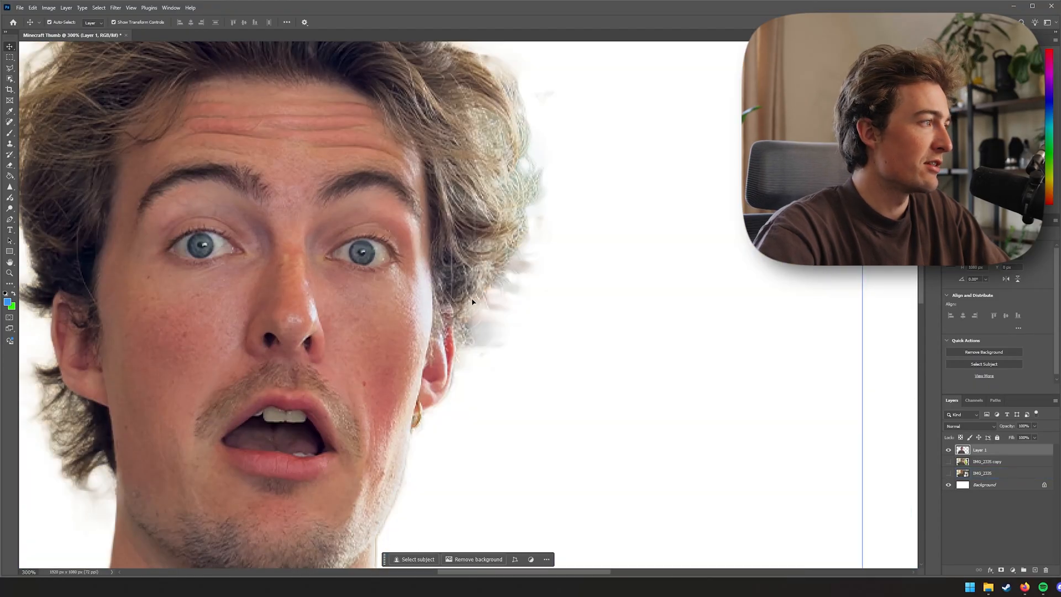
# Pick the Eraser at a smaller brush size and scan the hair outline for leftover background
pyautogui.press('e')
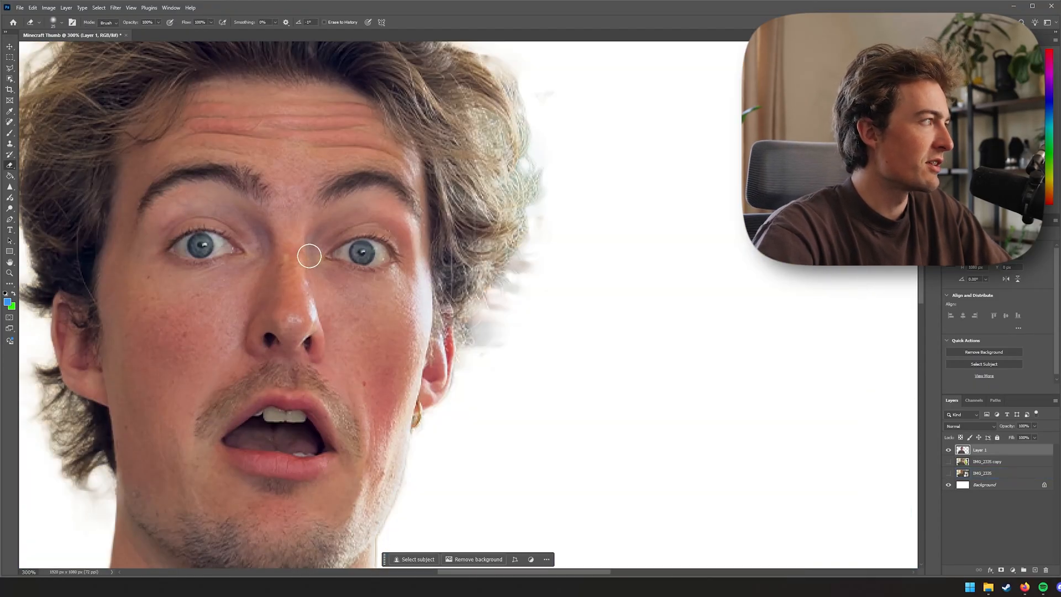
pyautogui.press('[')
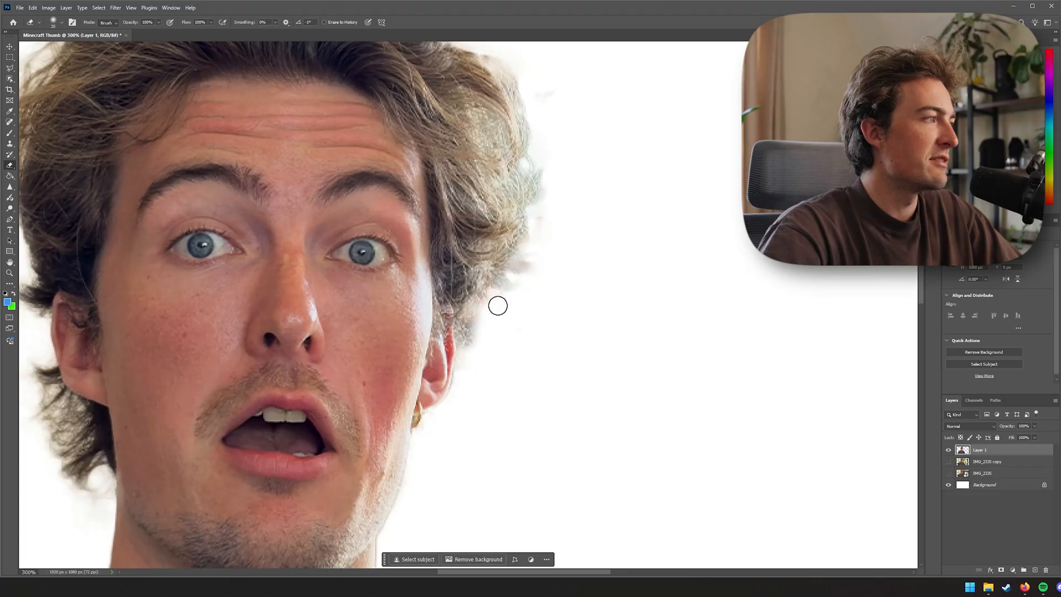
pyautogui.scroll(2, 553, 188)
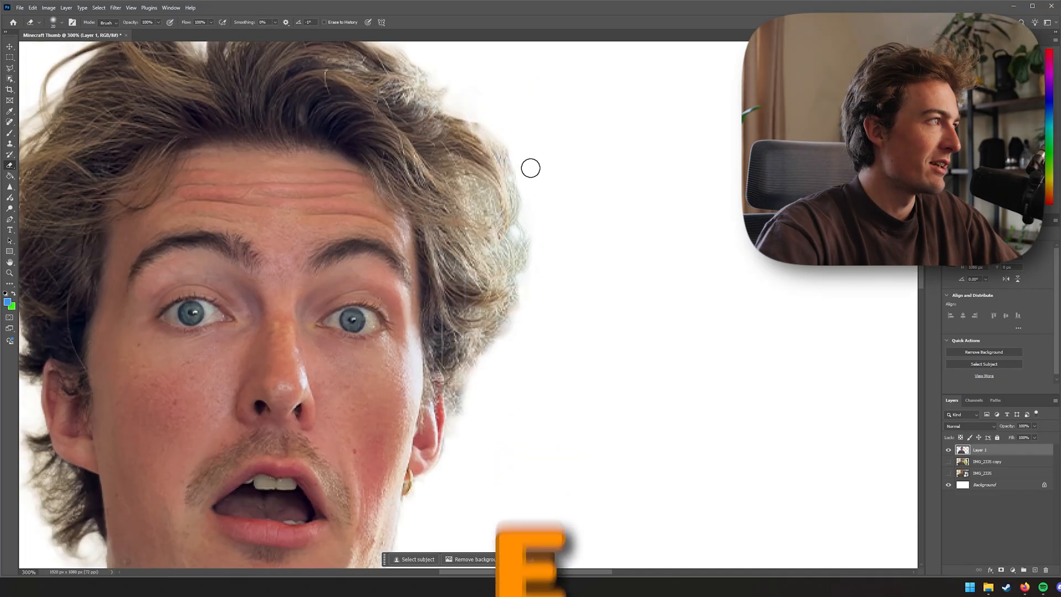
pyautogui.scroll(5, 545, 237)
pyautogui.hscroll(-2, 545, 237)
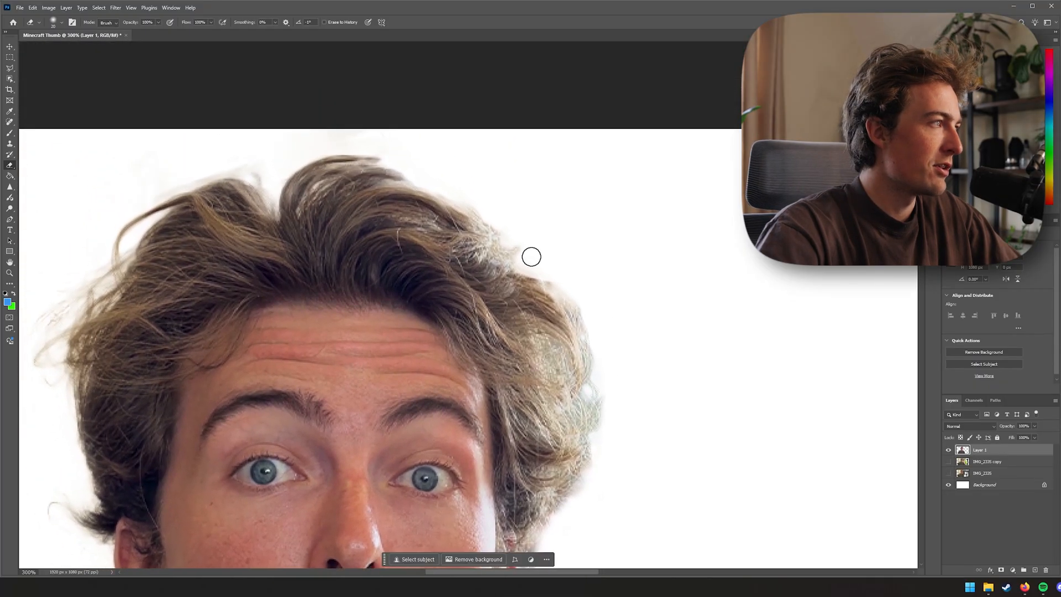
pyautogui.scroll(-3, 398, 172)
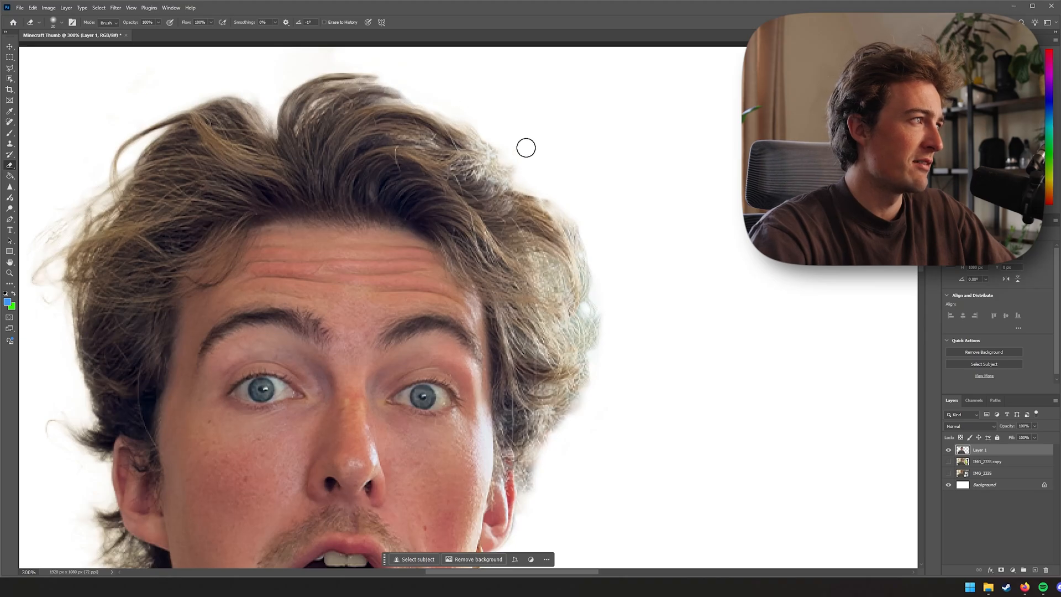
pyautogui.moveTo(162, 192); pyautogui.dragTo(421, 142)
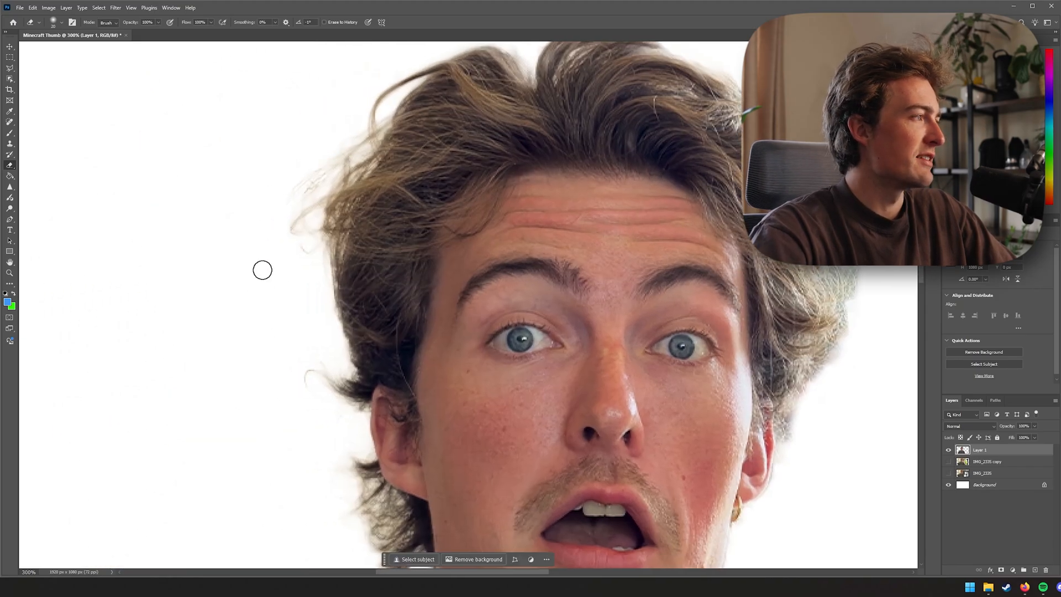
pyautogui.scroll(-5, 271, 265)
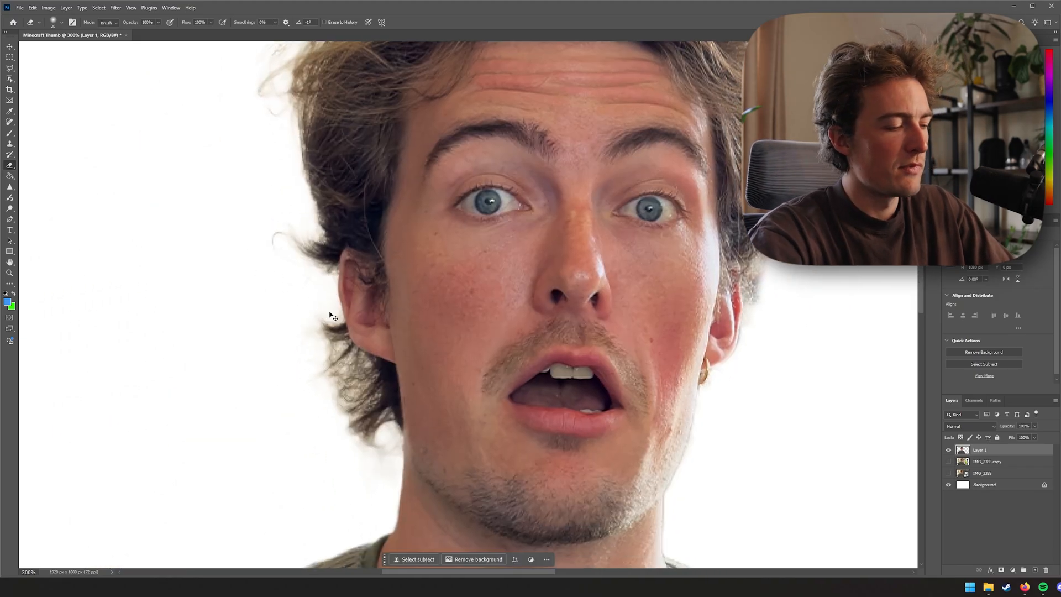
pyautogui.hotkey('ctrl', '-')
pyautogui.hotkey('ctrl', '0')
pyautogui.hotkey('ctrl', '-')
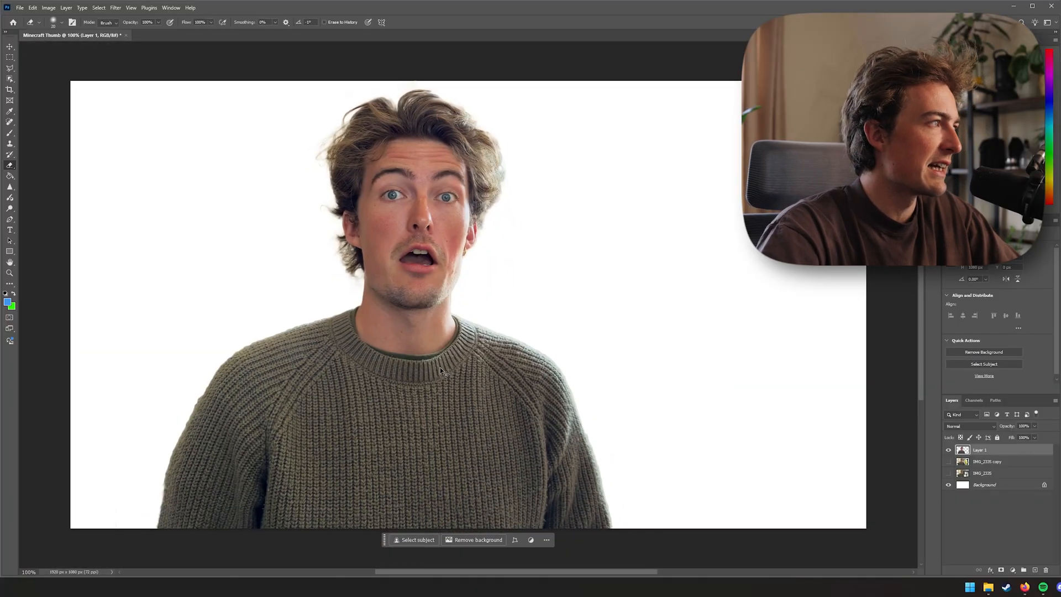
# Enlarge the person cutout with Free Transform and shift it left so the face fills the canvas's left side
pyautogui.hotkey('ctrl', '-')
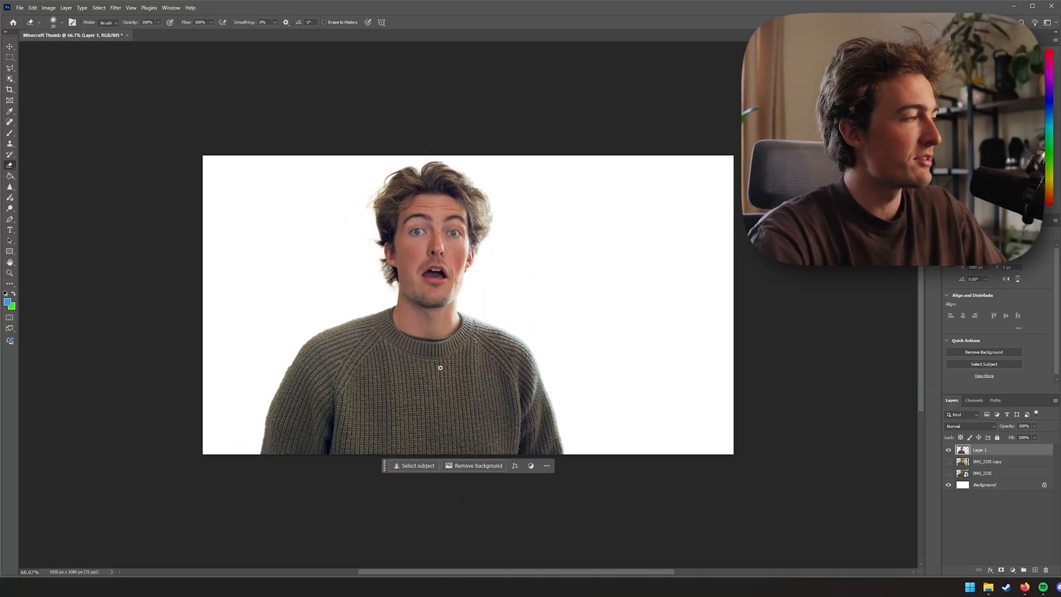
pyautogui.press('v')
pyautogui.moveTo(437, 363); pyautogui.dragTo(436, 381)
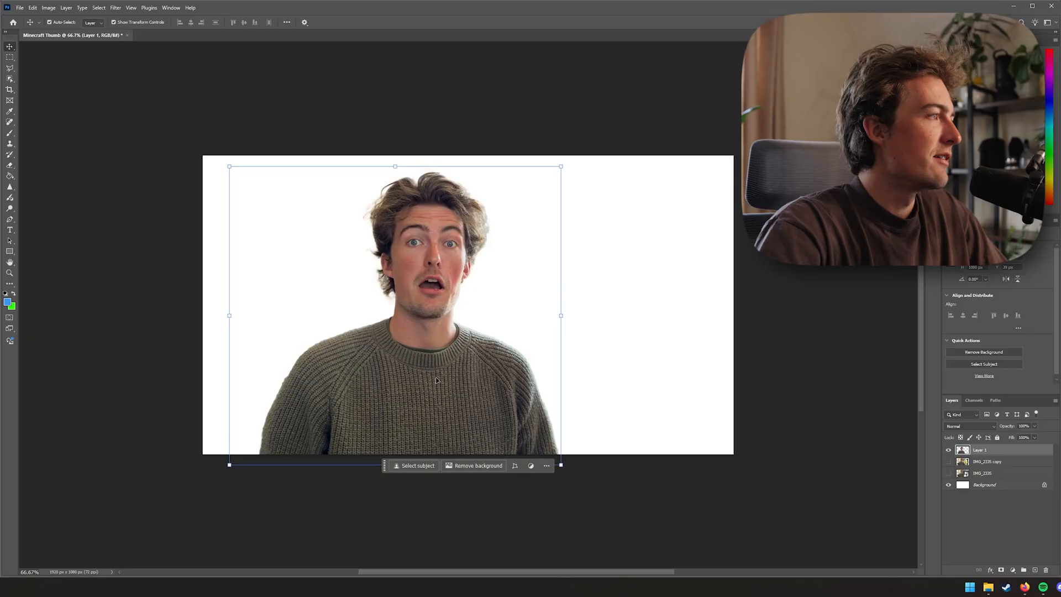
pyautogui.hotkey('ctrl', 'z')
pyautogui.moveTo(545, 323); pyautogui.dragTo(577, 367)
pyautogui.moveTo(529, 385); pyautogui.dragTo(507, 386)
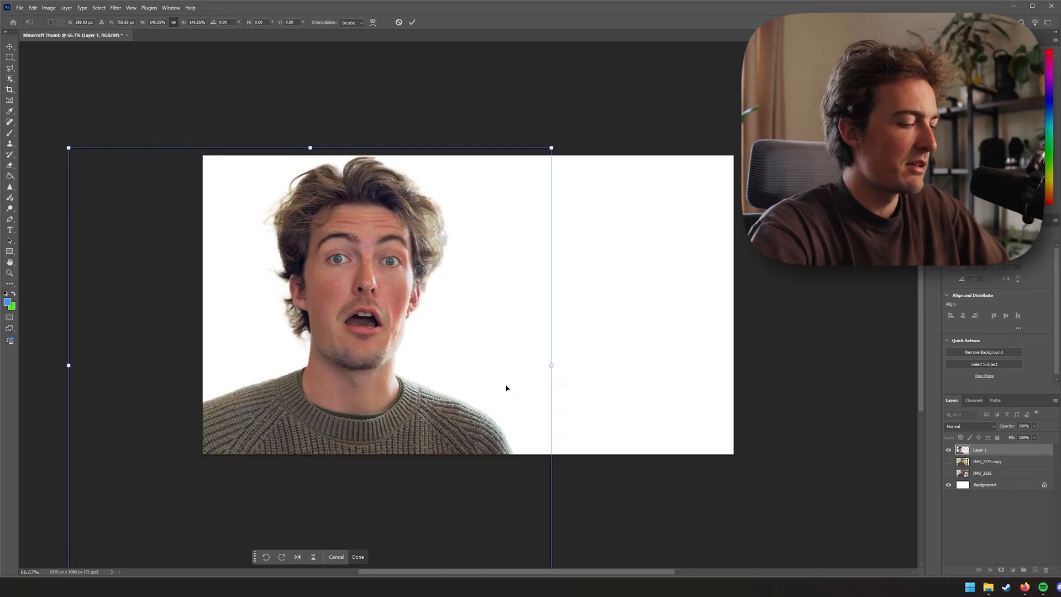
pyautogui.press('Return')
pyautogui.moveTo(380, 419); pyautogui.dragTo(381, 424)
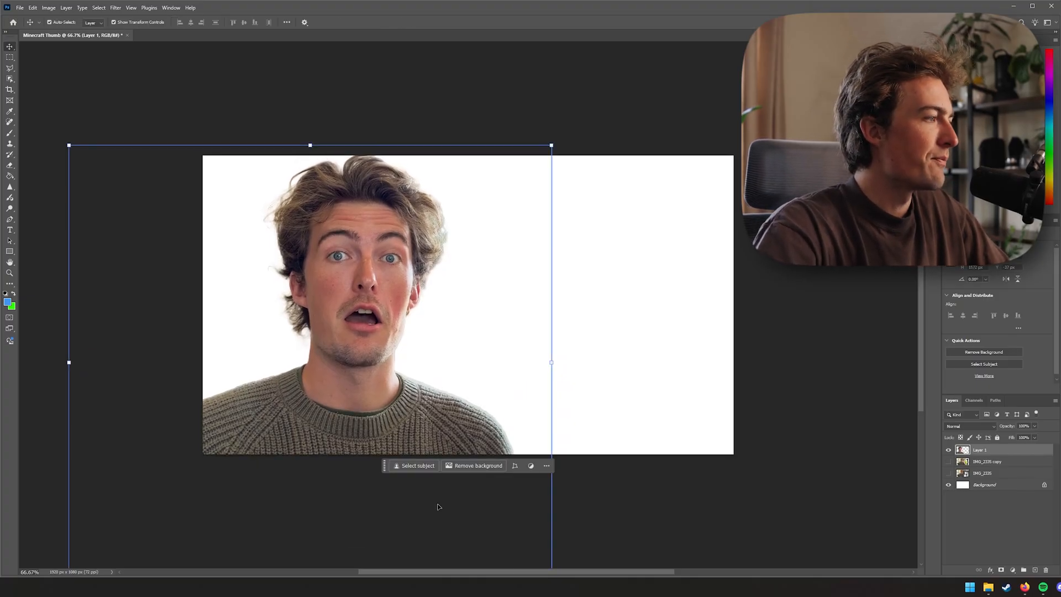
# Browse the Minecraft background image results in the browser for a suitable backdrop
pyautogui.moveTo(1017, 592)
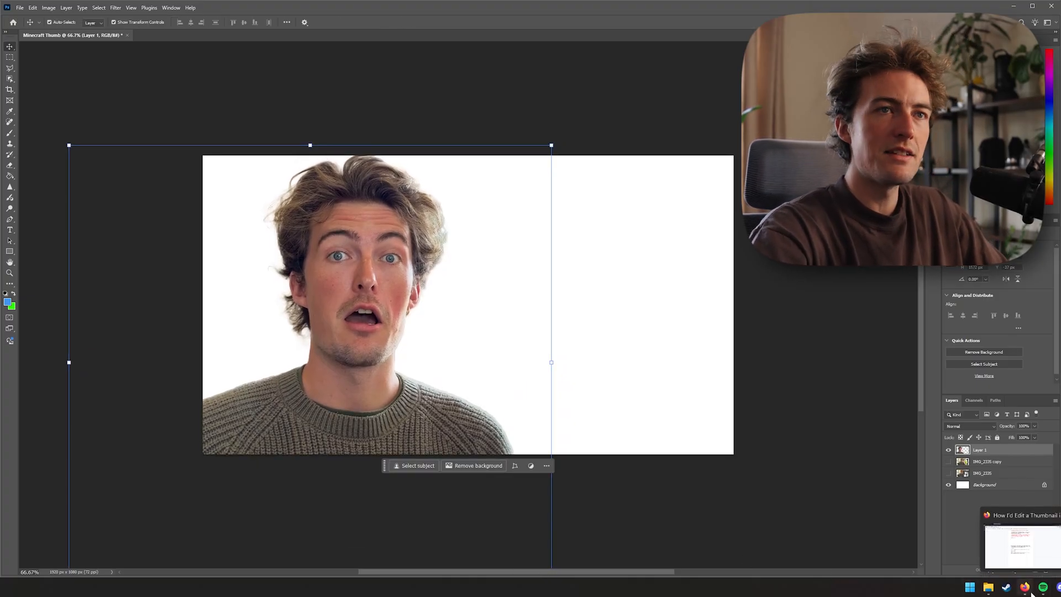
pyautogui.click(1017, 593)
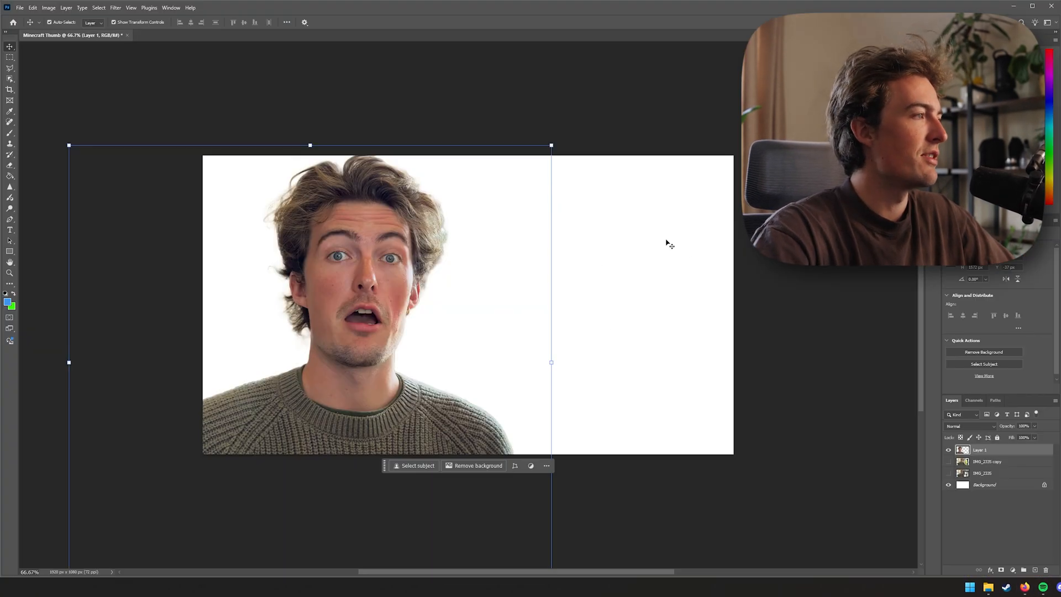
pyautogui.click(600, 317)
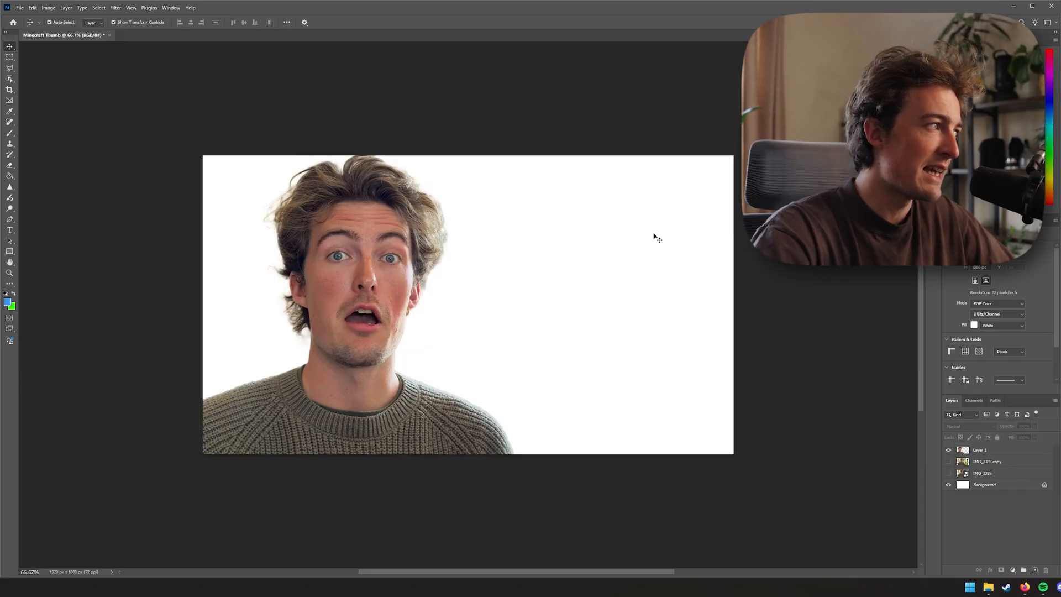
pyautogui.click(1024, 587)
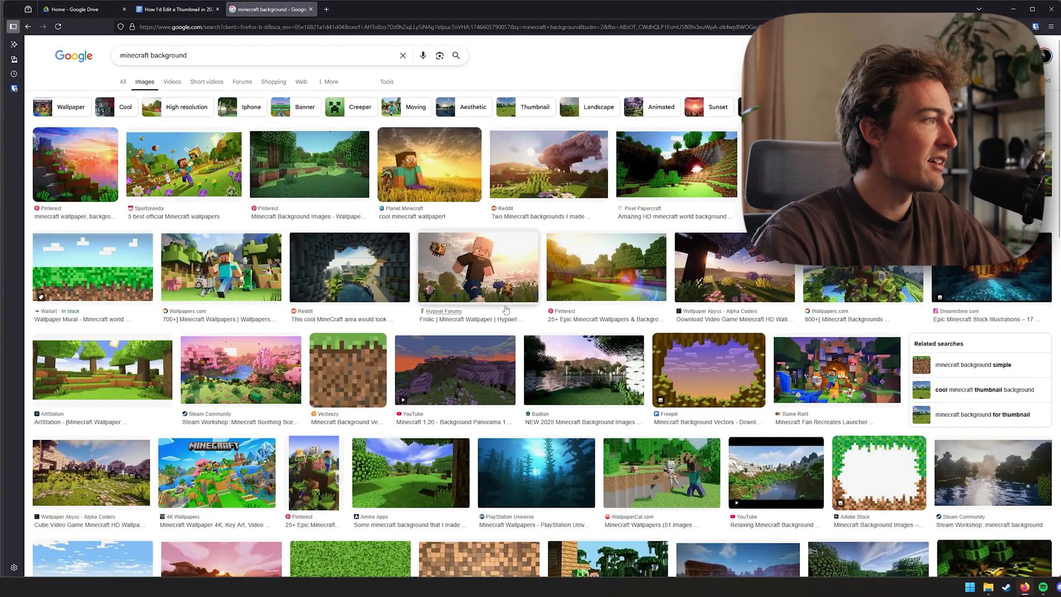
pyautogui.scroll(-3, 349, 345)
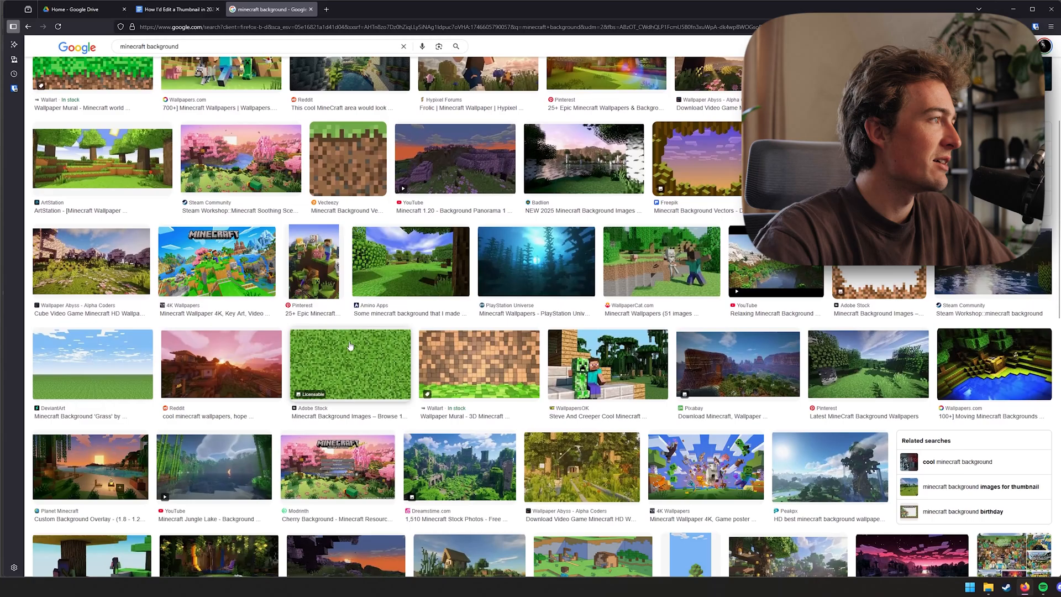
pyautogui.scroll(-2, 386, 344)
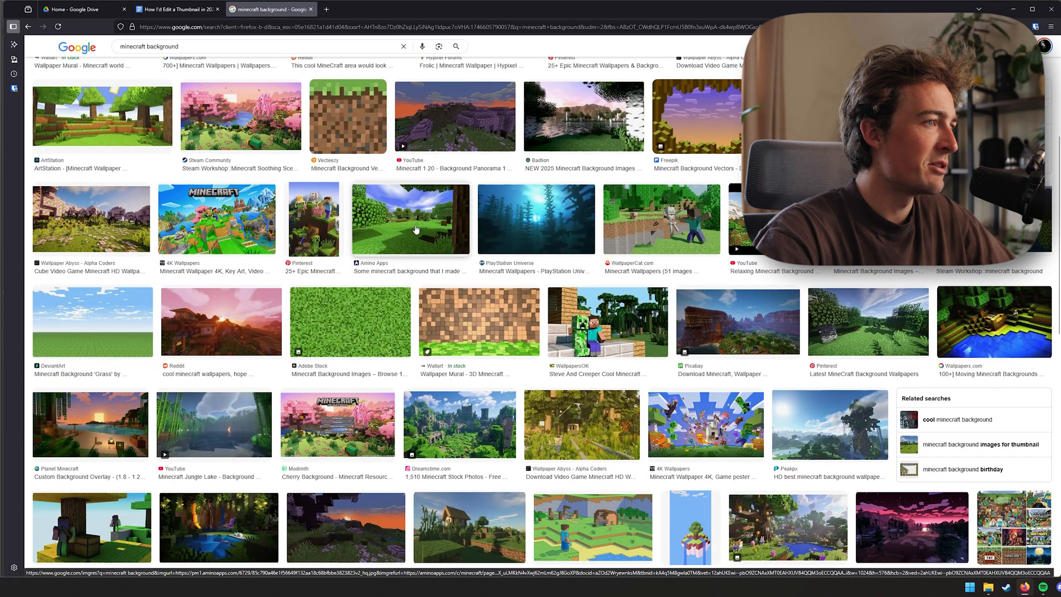
pyautogui.click(416, 229)
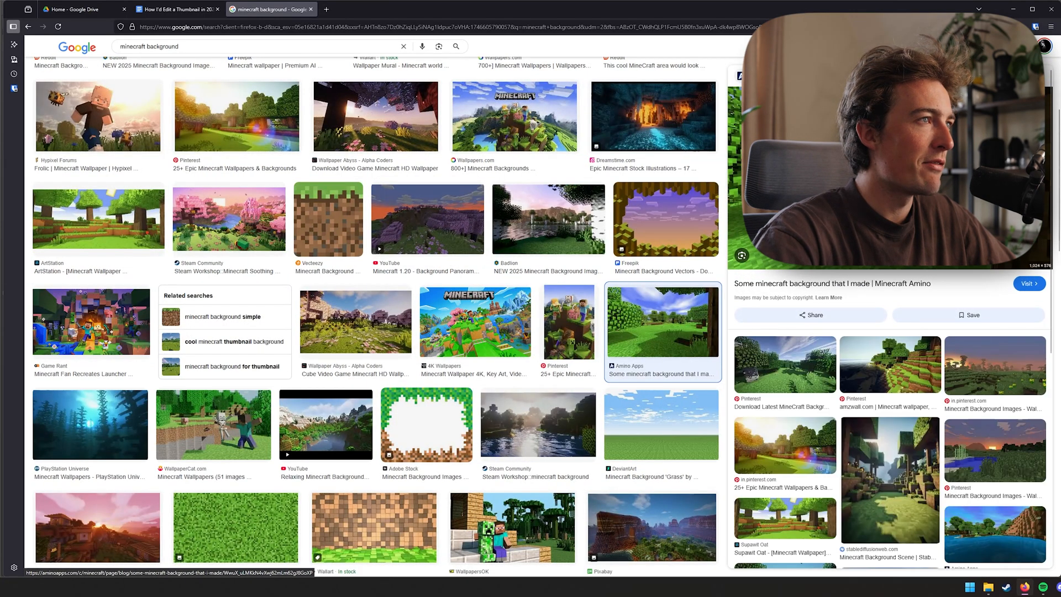
pyautogui.scroll(-4, 440, 405)
pyautogui.scroll(-1, 440, 405)
pyautogui.scroll(8, 439, 406)
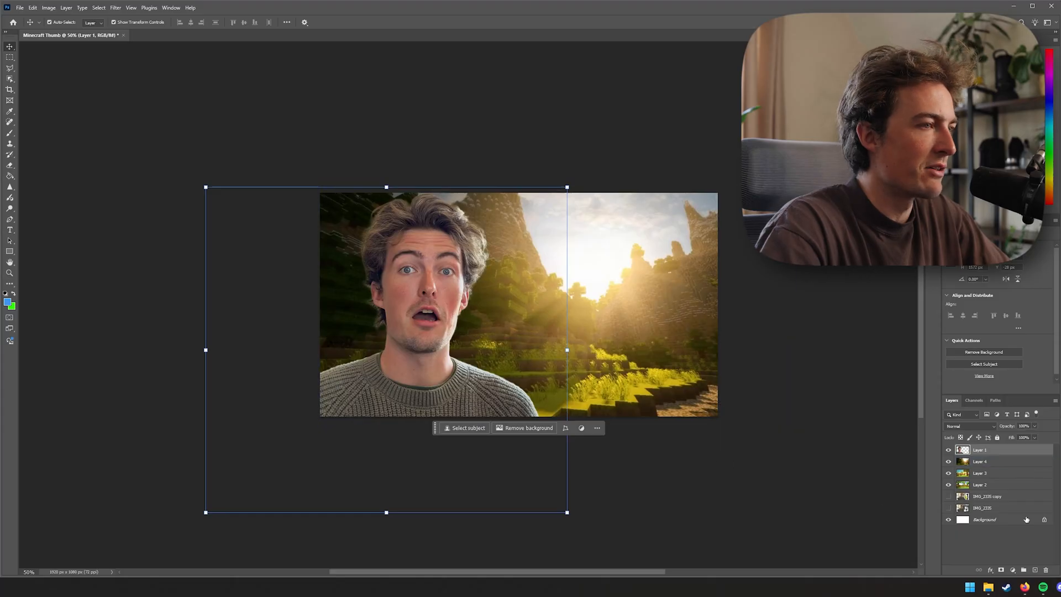
# Delete the three trial background layers, Layer 2 through Layer 4
pyautogui.click(1006, 462)
pyautogui.keyDown('shift'); pyautogui.click(1003, 485); pyautogui.keyUp('shift')
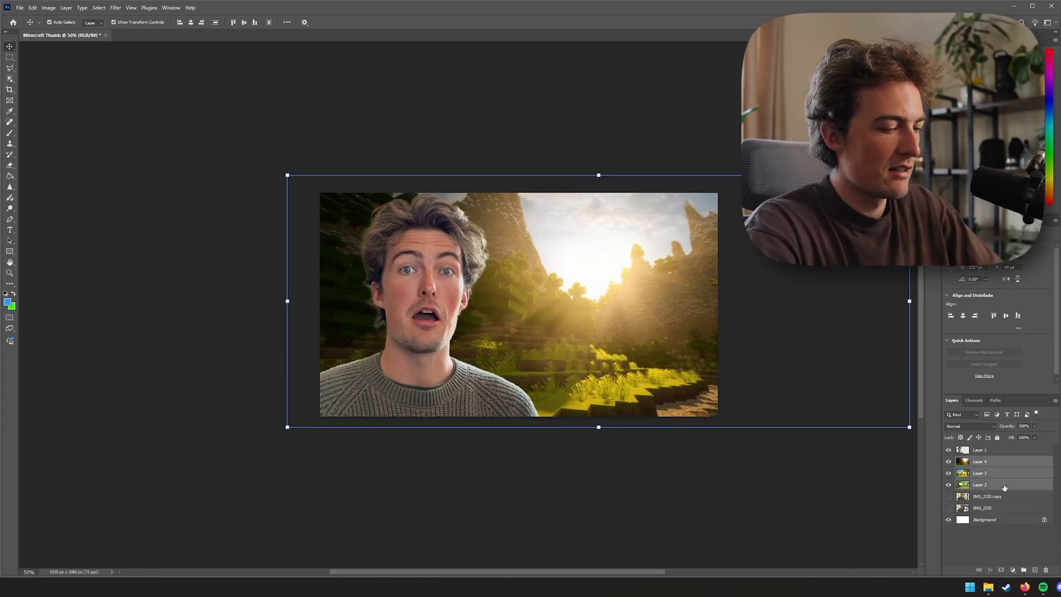
pyautogui.press('Delete')
# Paste the flat grass-and-sky Minecraft background and stretch it to fill the whole canvas behind the person
pyautogui.hotkey('ctrl', 'v')
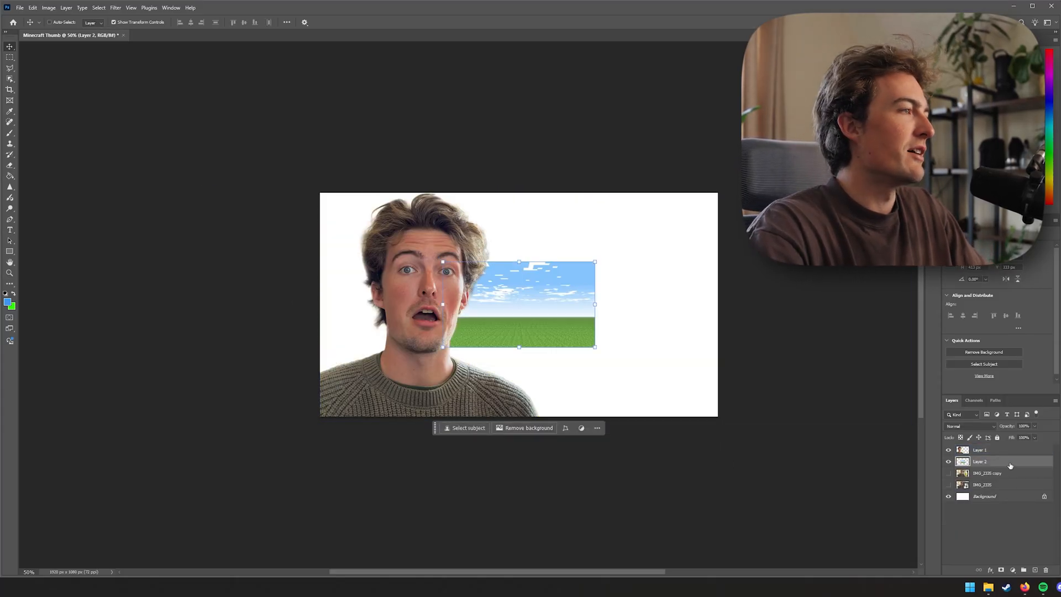
pyautogui.moveTo(519, 348); pyautogui.dragTo(519, 415)
pyautogui.moveTo(519, 261); pyautogui.dragTo(514, 184)
pyautogui.press('Return')
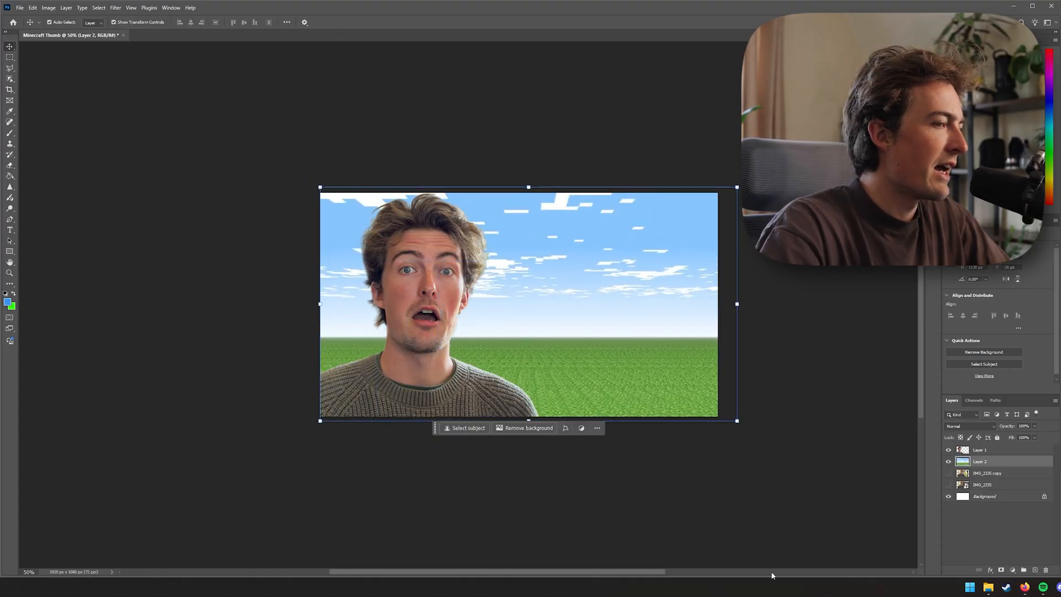
# Search images for "minecraft sun" and copy the Minecraft Wiki sun image
pyautogui.click(1027, 589)
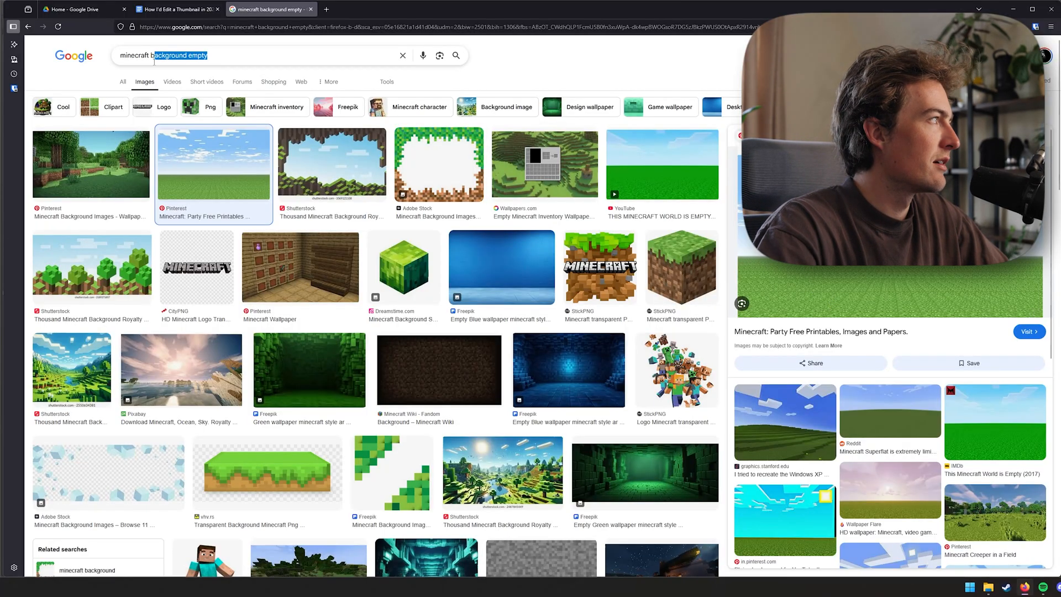
pyautogui.moveTo(153, 62); pyautogui.dragTo(152, 63)
pyautogui.write('sun')
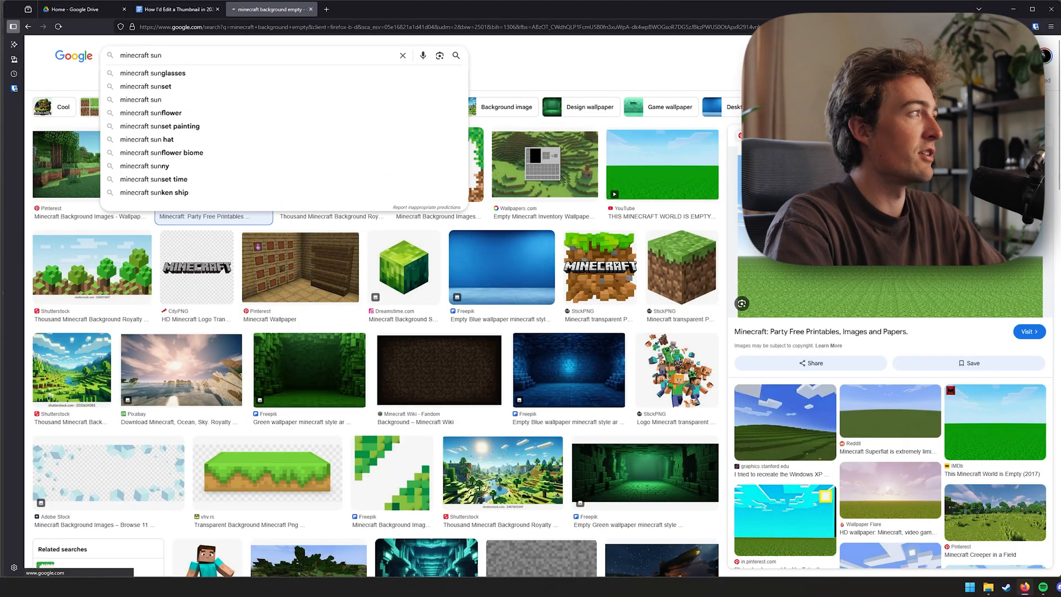
pyautogui.press('Return')
pyautogui.click(81, 171)
pyautogui.rightClick(889, 221)
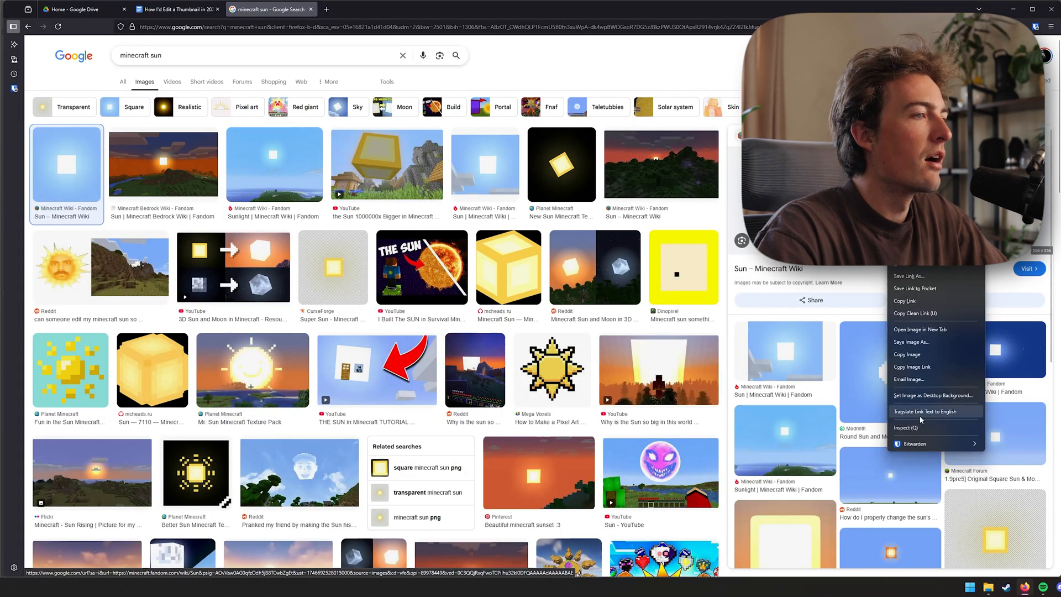
pyautogui.click(908, 354)
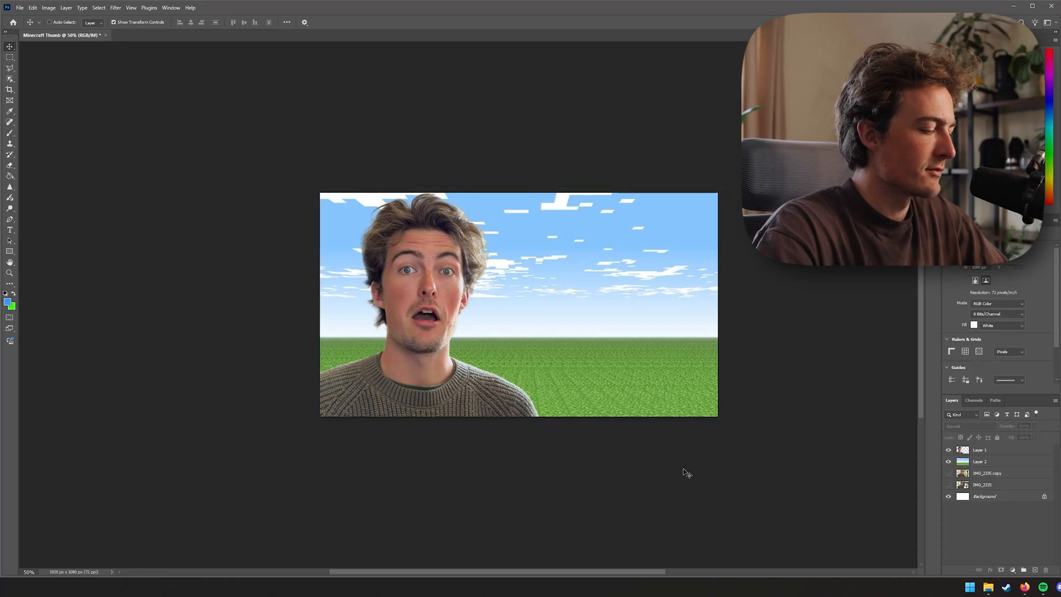
# Paste the sun image into the thumbnail and move it into the sky at the upper right
pyautogui.hotkey('ctrl', 'v')
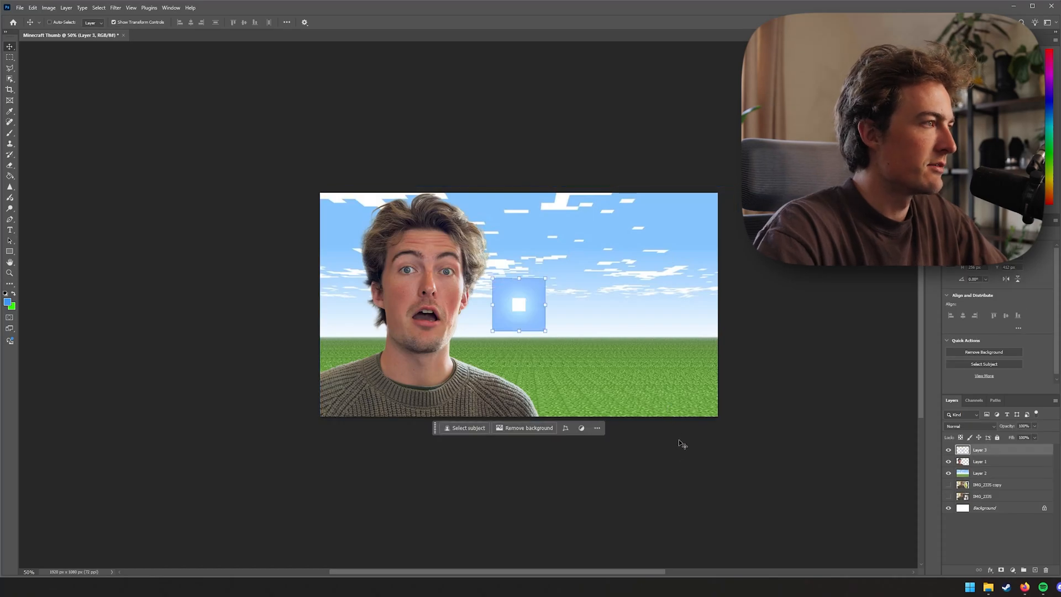
pyautogui.moveTo(534, 308); pyautogui.dragTo(644, 288)
pyautogui.press('Return')
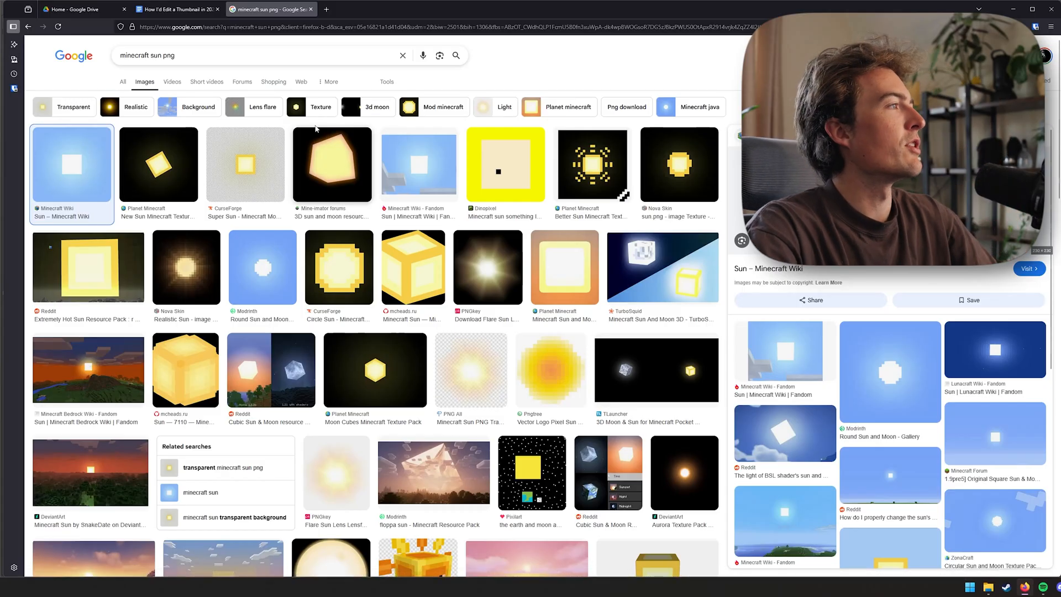
# Search images for "minecraft 3d block"
pyautogui.moveTo(147, 59); pyautogui.dragTo(120, 57)
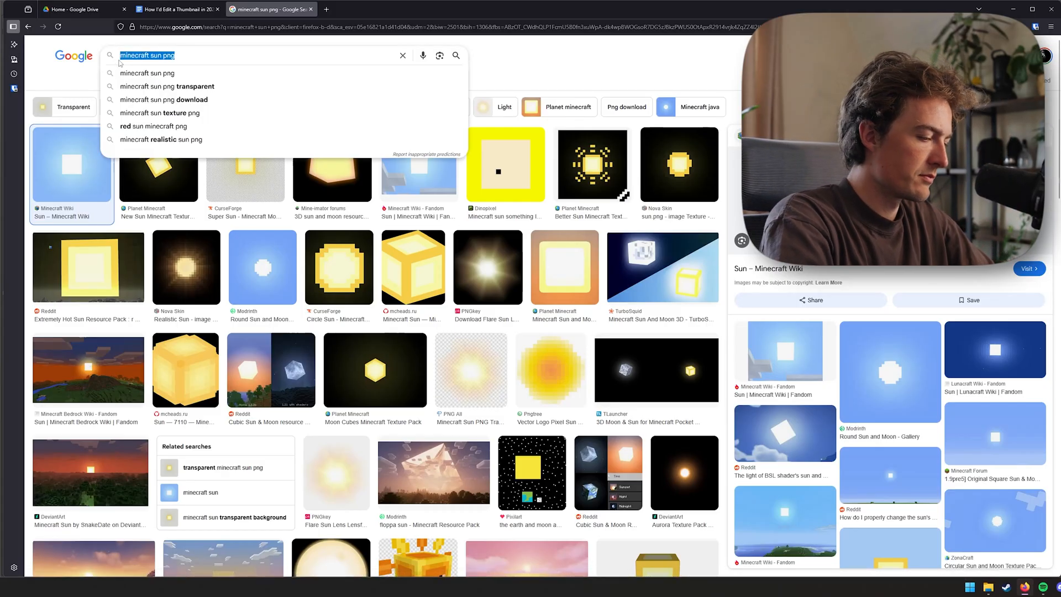
pyautogui.write('minecraft')
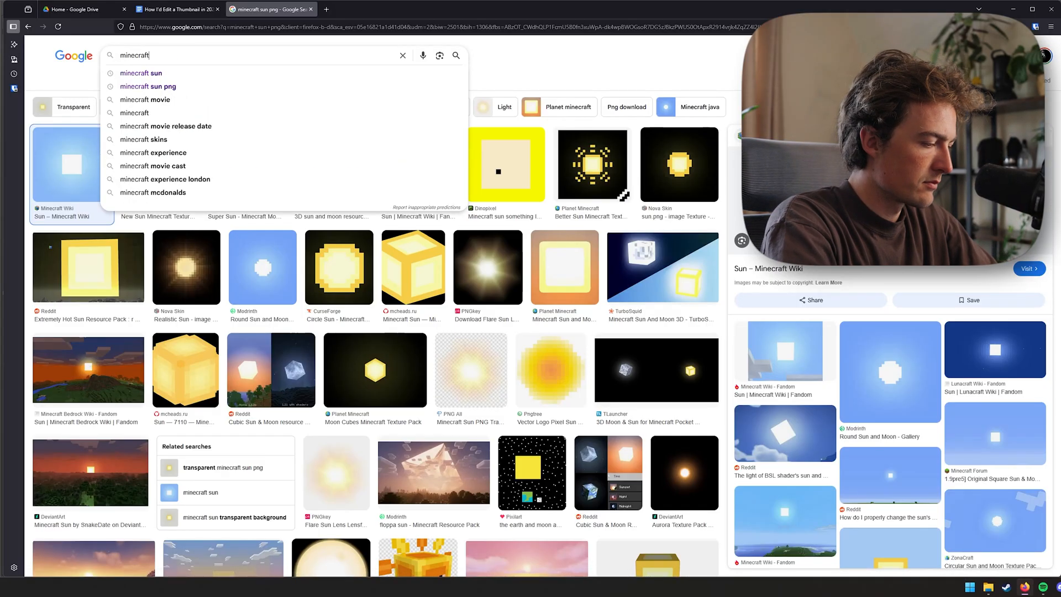
pyautogui.write(' 3d block')
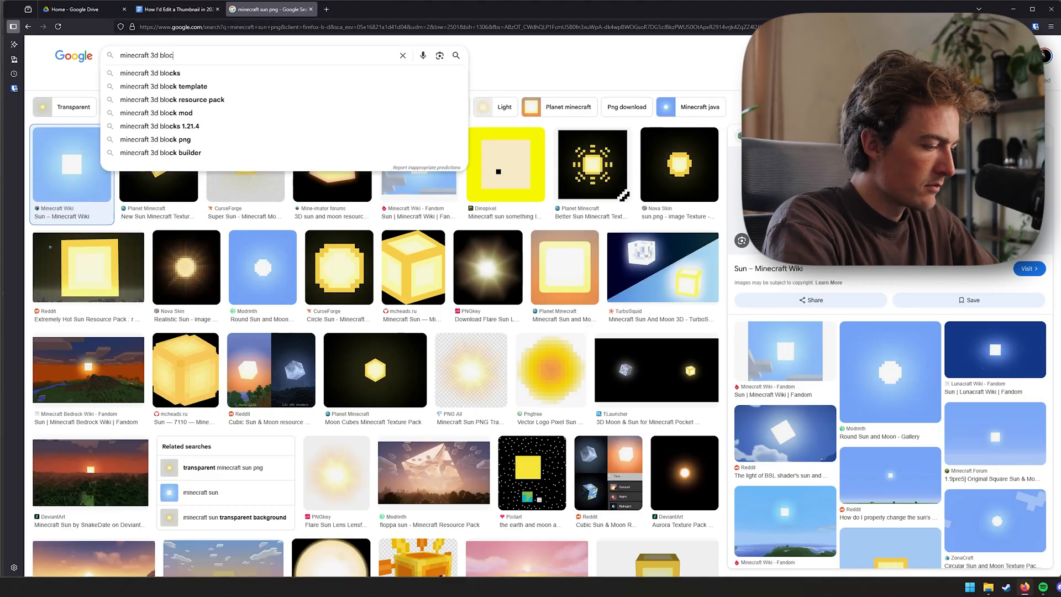
pyautogui.press('Return')
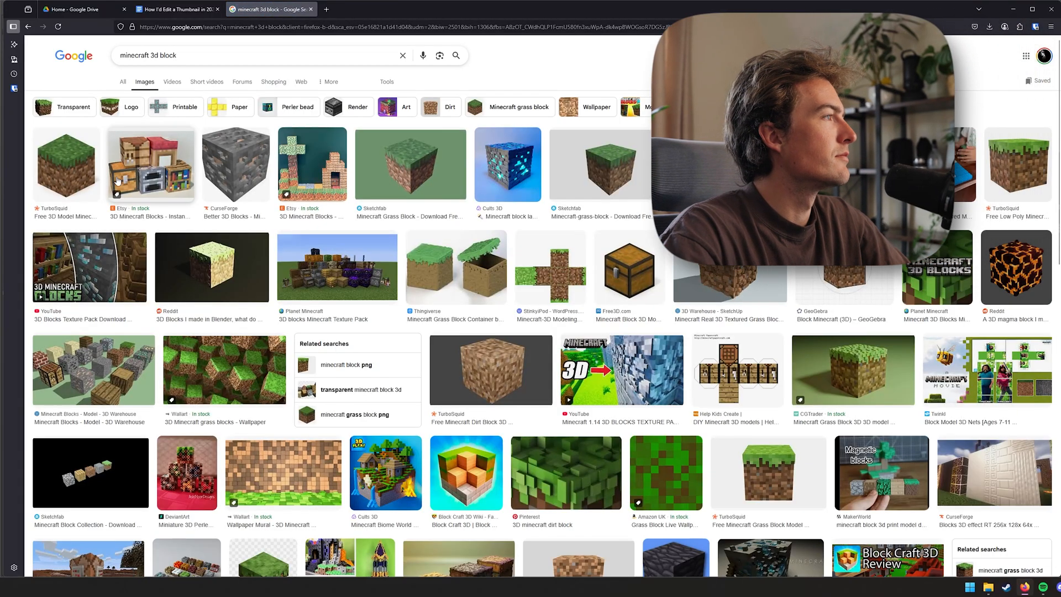
# Compare the 3D grass block images and copy a grass block on a plain light background
pyautogui.click(66, 163)
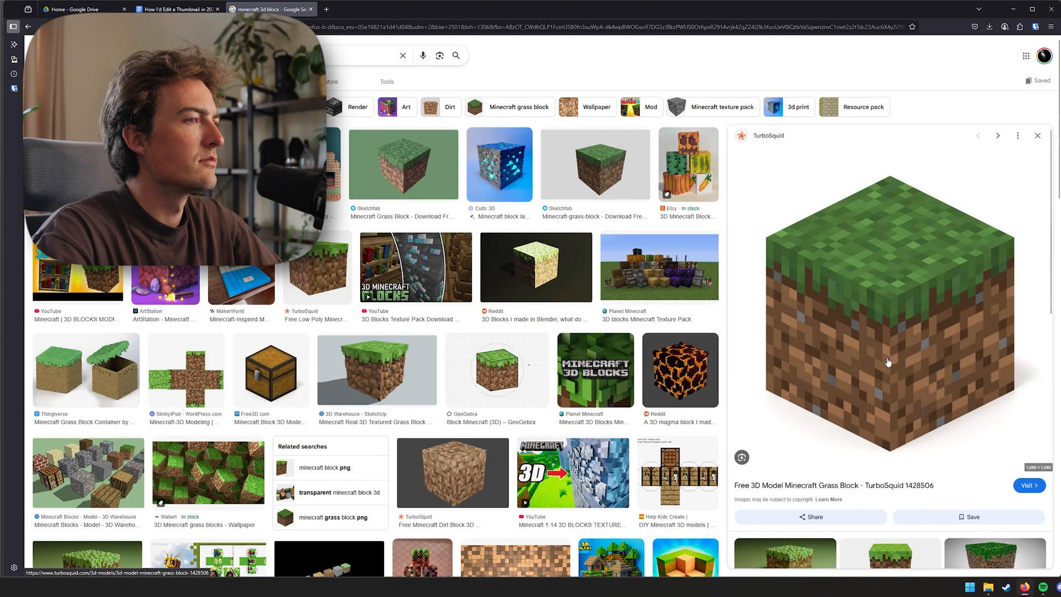
pyautogui.click(595, 166)
pyautogui.rightClick(928, 273)
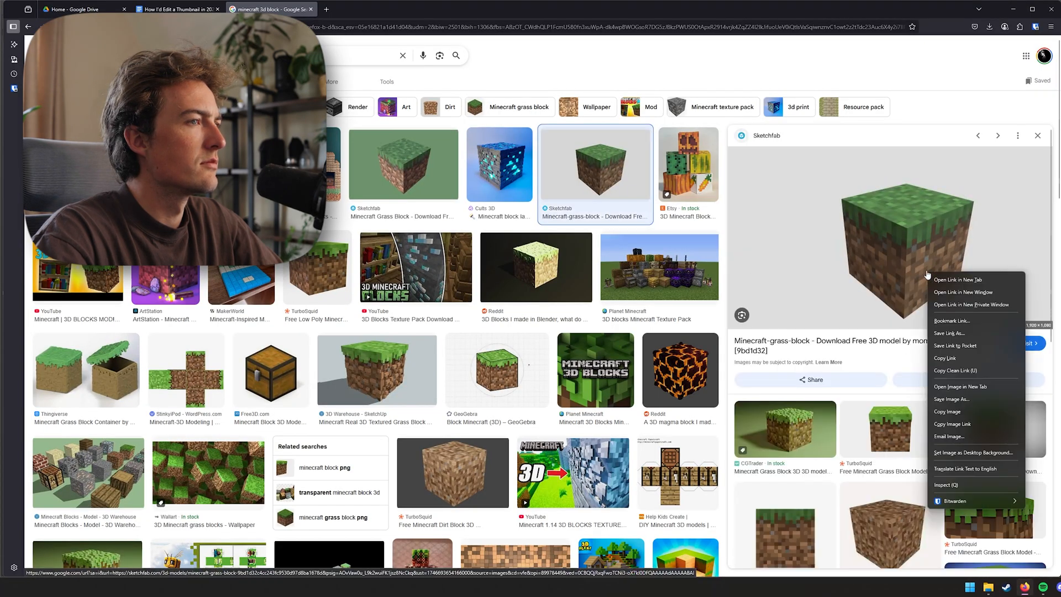
pyautogui.click(959, 414)
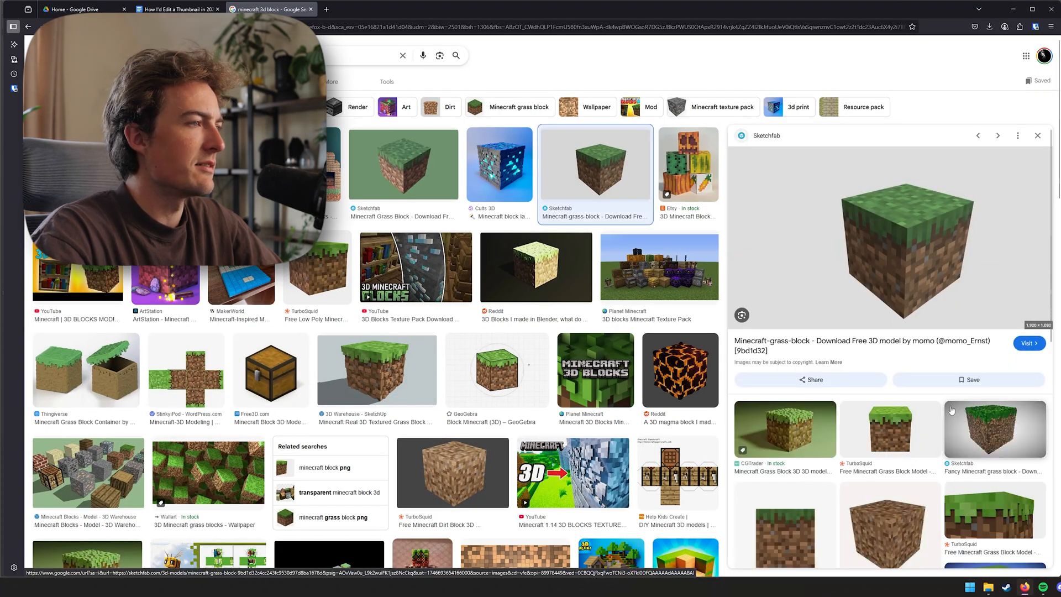
pyautogui.click(785, 428)
pyautogui.rightClick(895, 238)
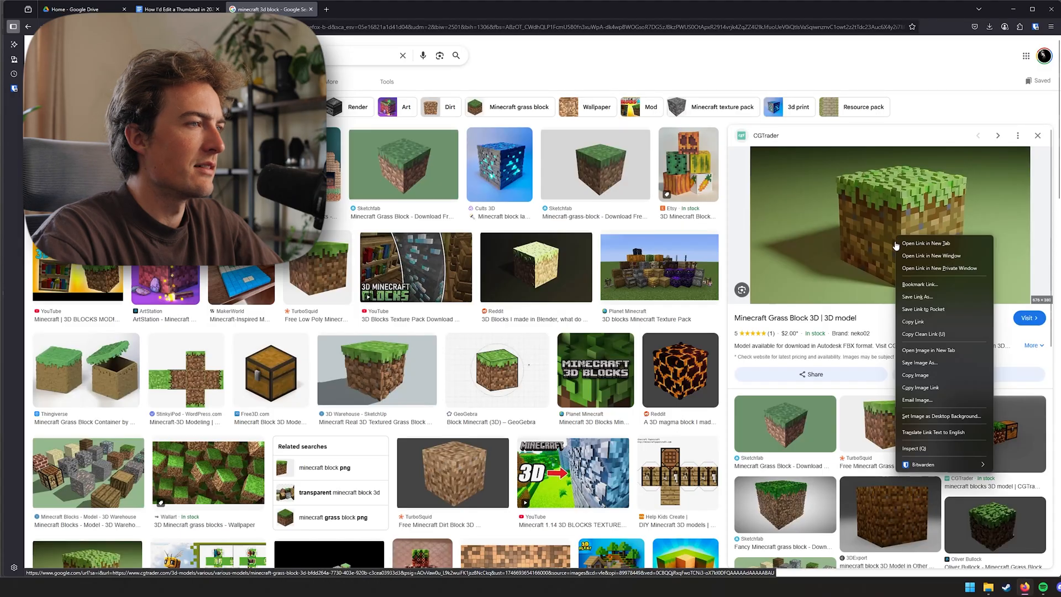
pyautogui.click(926, 376)
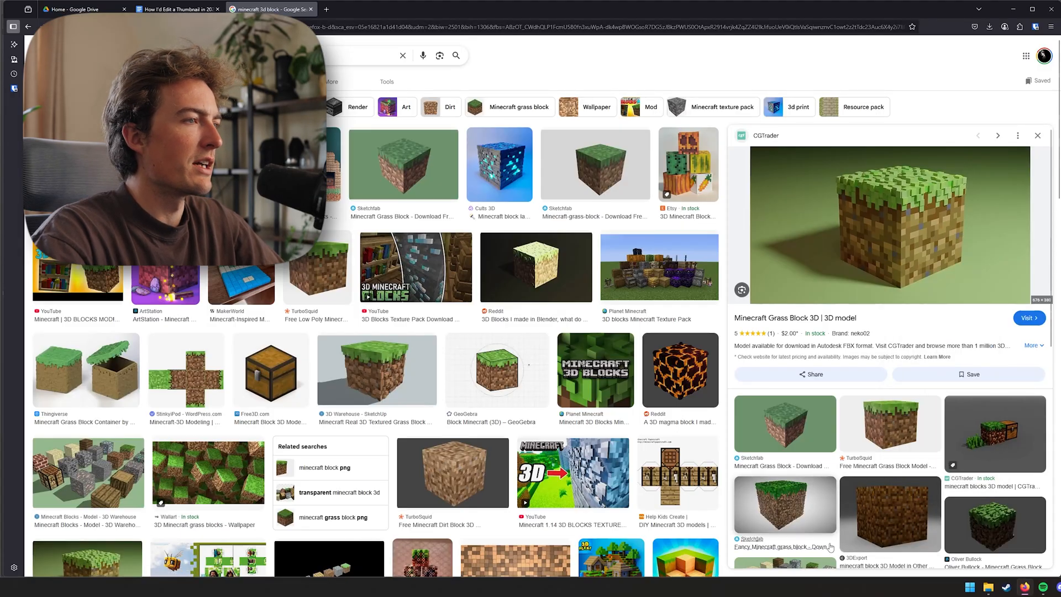
pyautogui.click(886, 459)
pyautogui.click(404, 9)
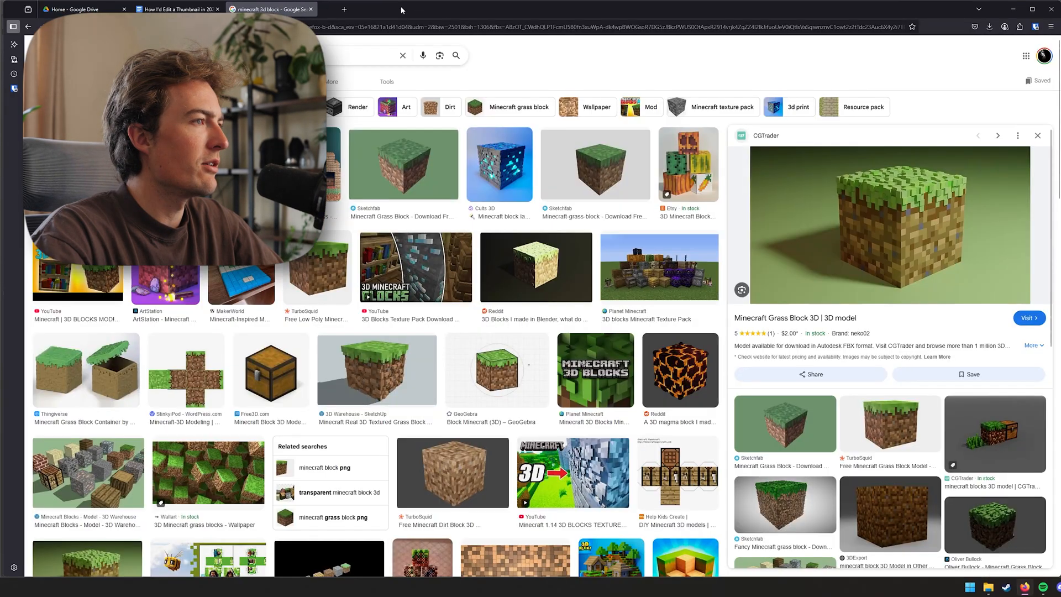
pyautogui.click(912, 418)
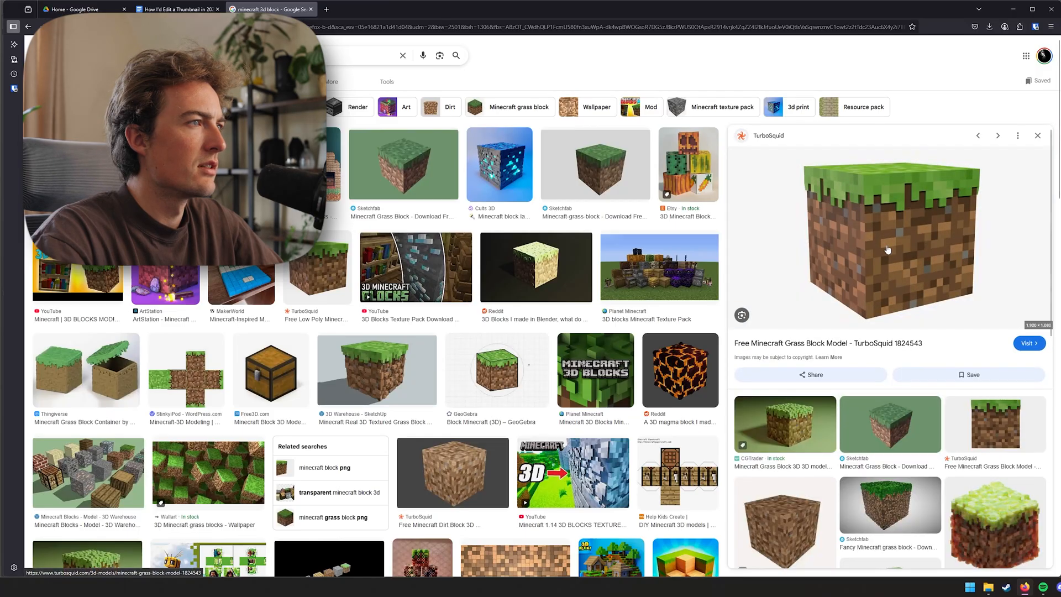
pyautogui.rightClick(887, 250)
pyautogui.click(917, 385)
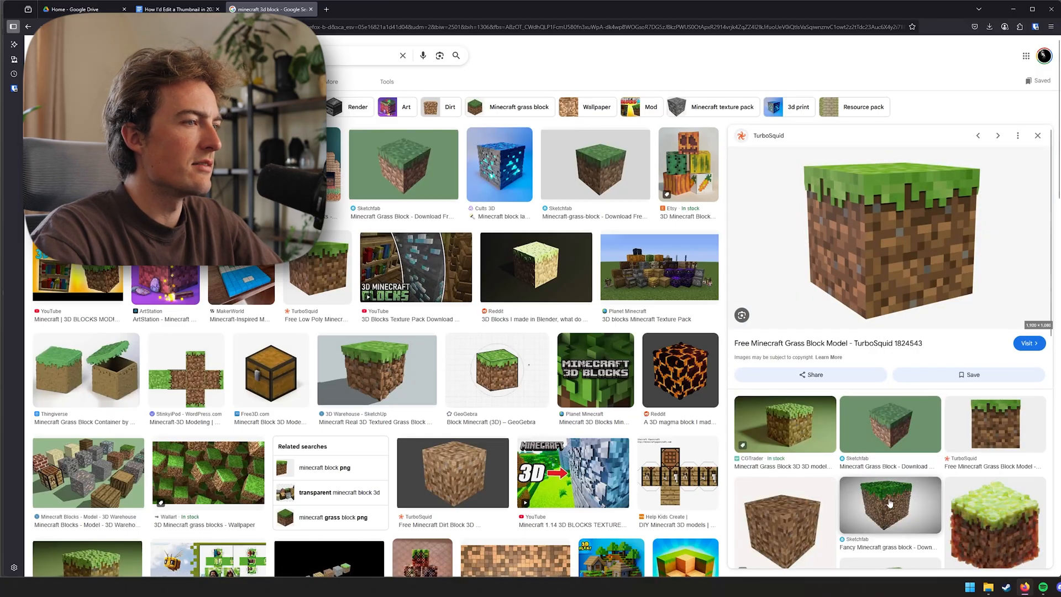
pyautogui.click(984, 489)
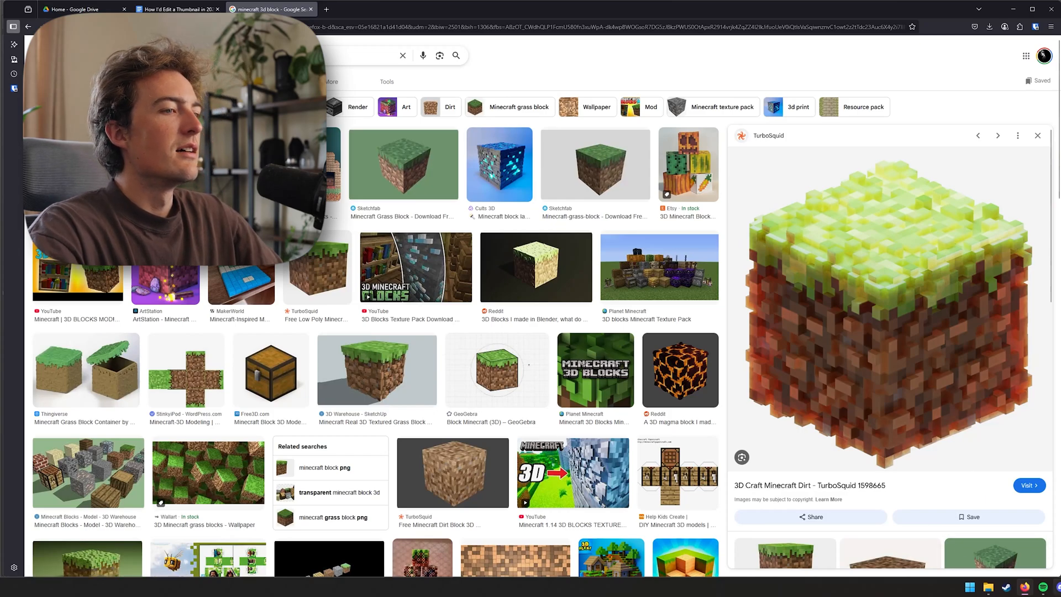
# Switch back to Photoshop and paste the copied grass block into the thumbnail
pyautogui.hotkey('alt', 'Tab')
pyautogui.hotkey('ctrl', 'v')
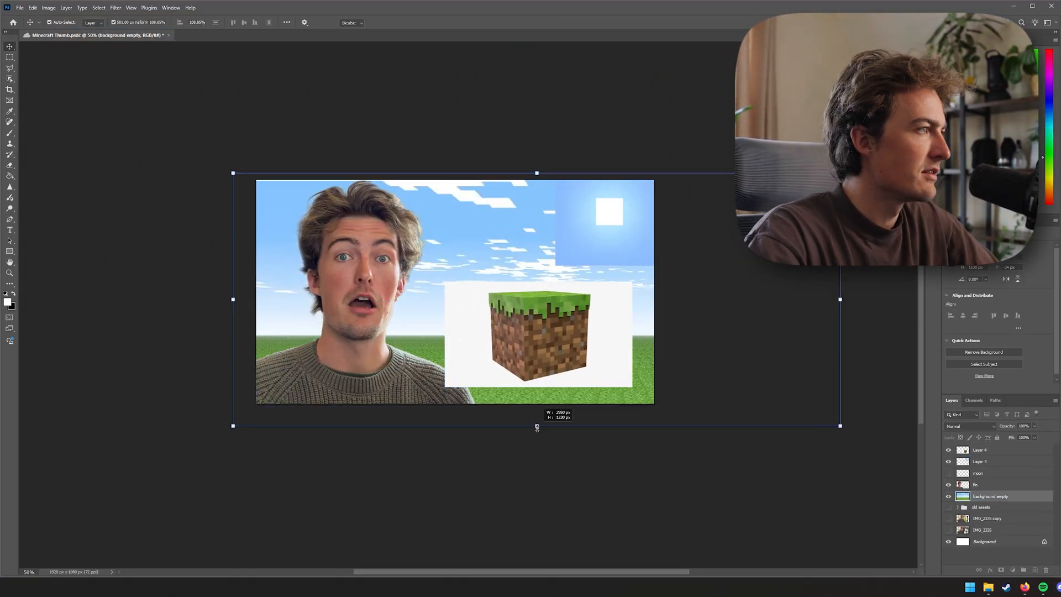
# Confirm the pasted grass block and remove its white background
pyautogui.press('Return')
pyautogui.press('e')
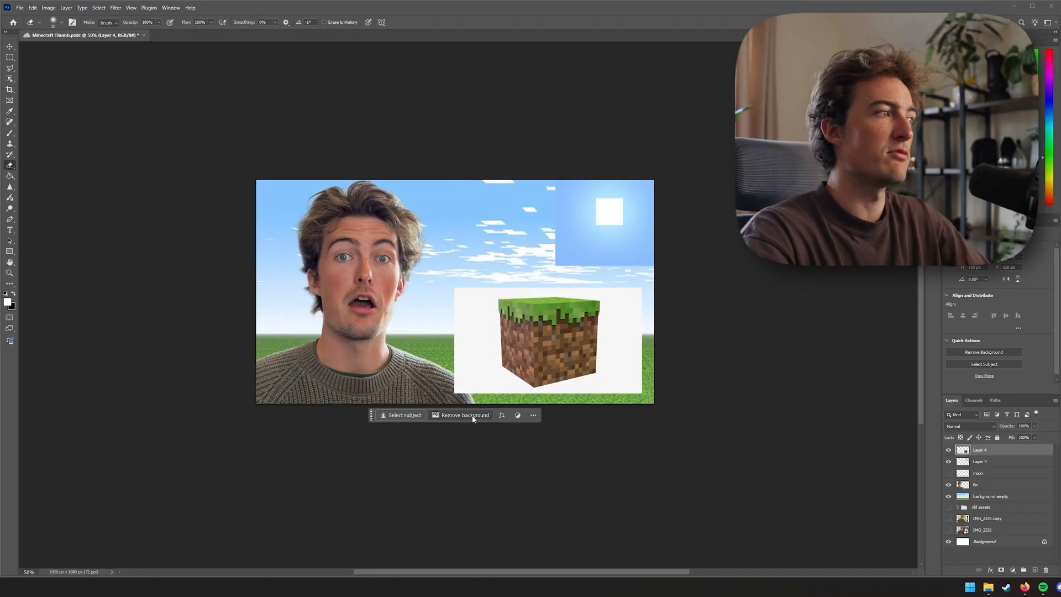
pyautogui.click(473, 416)
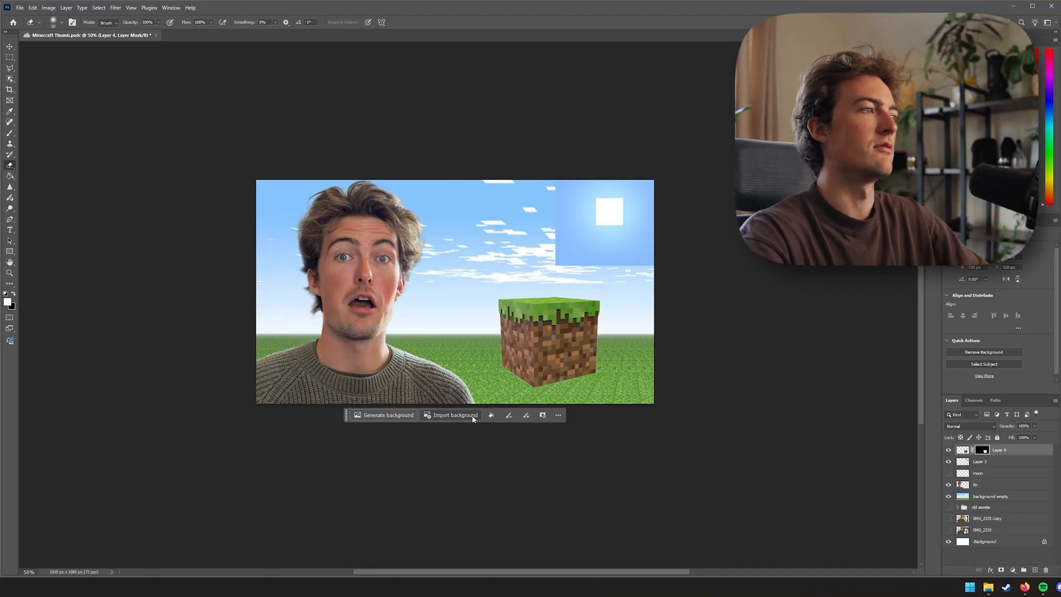
# Apply the layer mask to the grass block layer
pyautogui.press('v')
pyautogui.click(1010, 453)
pyautogui.click(977, 452)
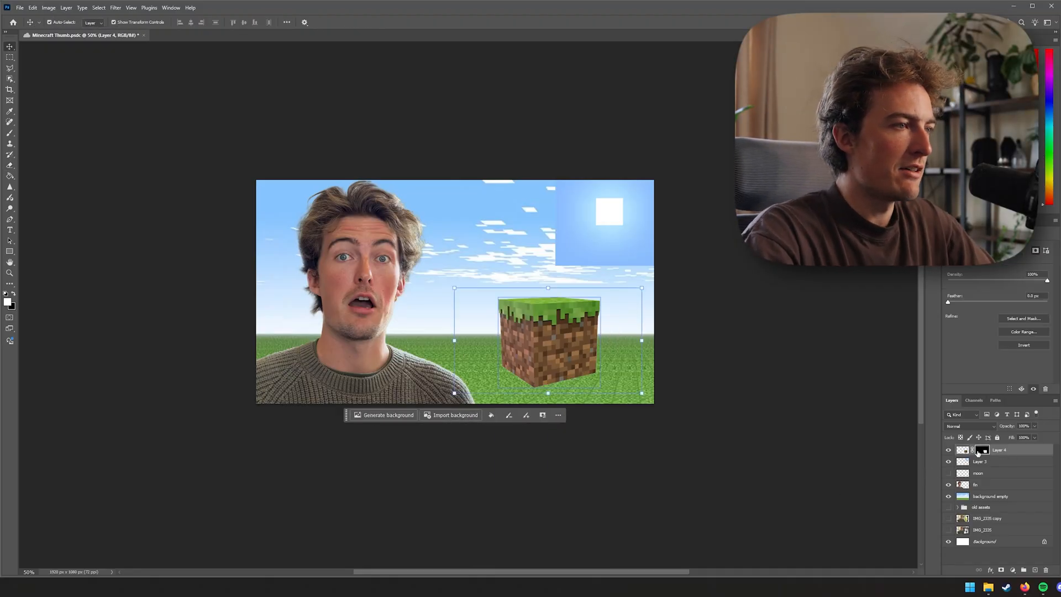
pyautogui.rightClick(1020, 456)
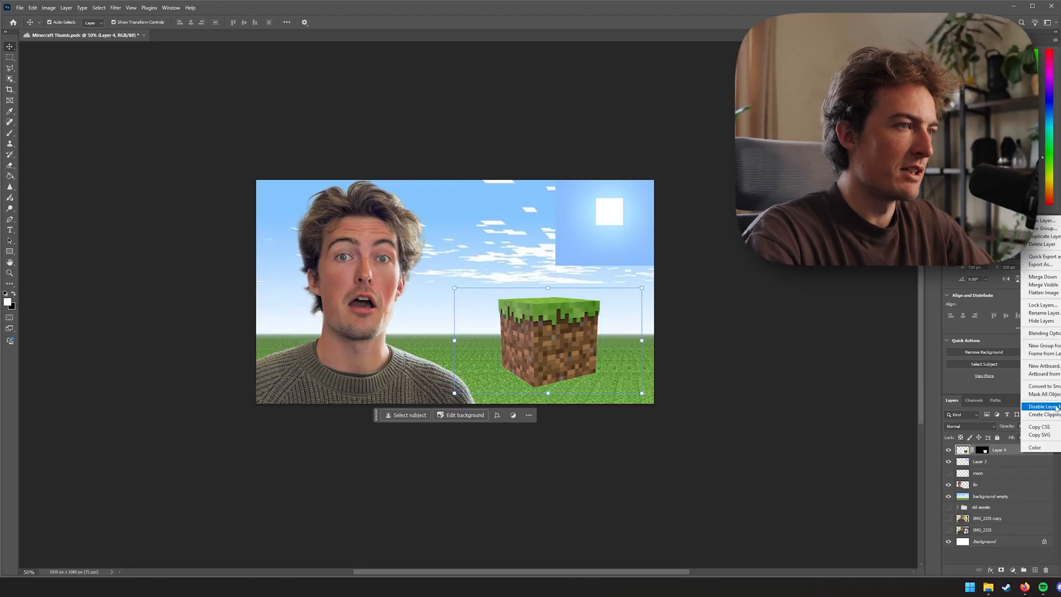
pyautogui.click(1057, 387)
pyautogui.rightClick(1010, 454)
pyautogui.click(1037, 422)
# Scale up the grass block and position it on the grass to the right of the person
pyautogui.moveTo(570, 360); pyautogui.dragTo(547, 399)
pyautogui.moveTo(552, 385); pyautogui.dragTo(555, 376)
pyautogui.click(402, 362)
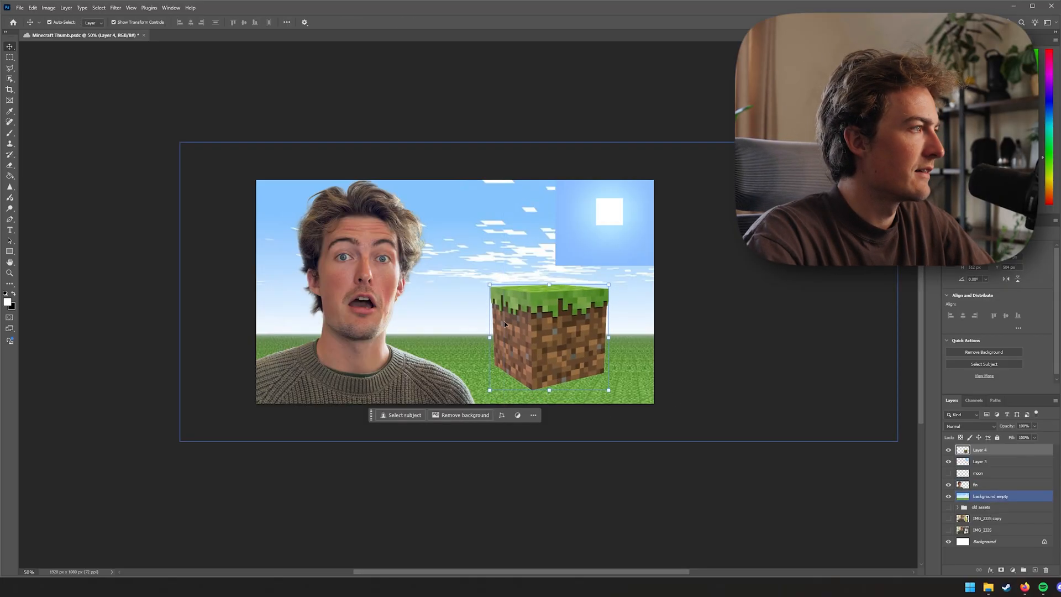
pyautogui.click(406, 373)
pyautogui.moveTo(503, 337); pyautogui.dragTo(539, 339)
pyautogui.moveTo(501, 340); pyautogui.dragTo(486, 350)
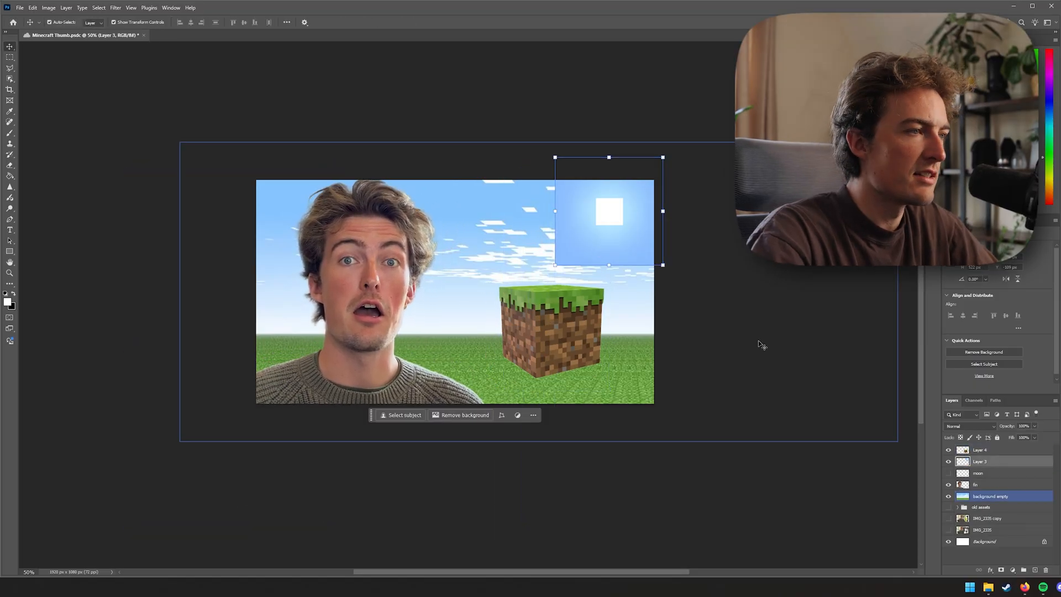
# Set the sun layer's blend mode to Lighten so its square background blends into the sky
pyautogui.click(970, 427)
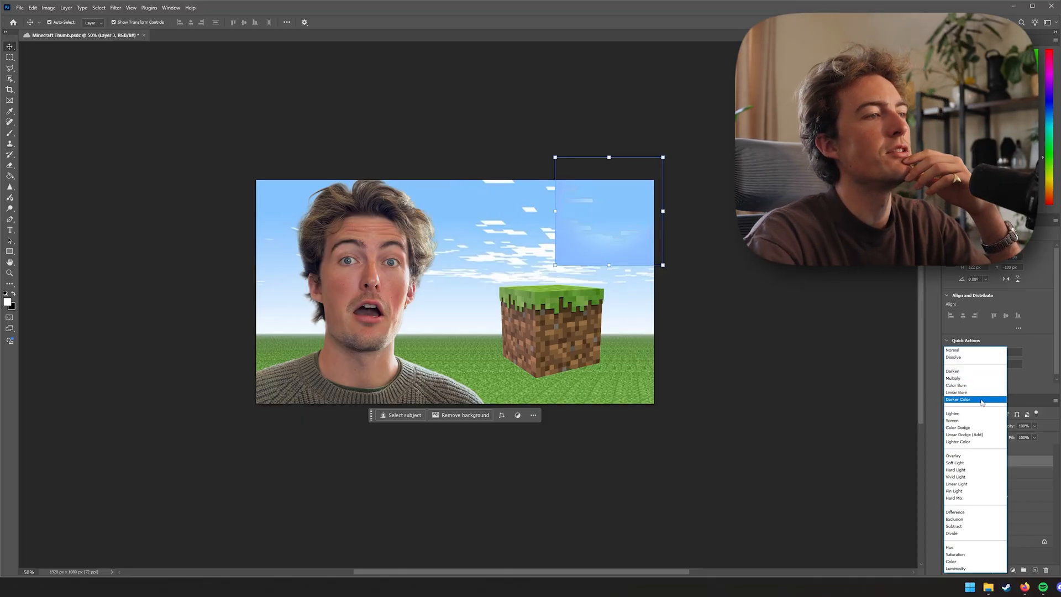
pyautogui.click(971, 393)
pyautogui.scroll(-2, 977, 431)
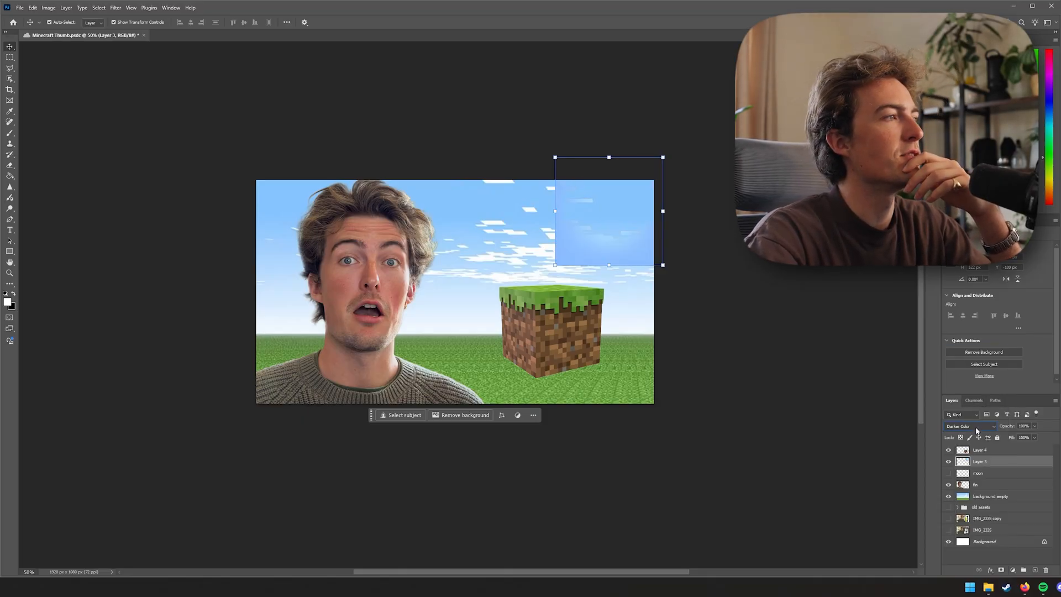
pyautogui.click(888, 429)
pyautogui.click(907, 429)
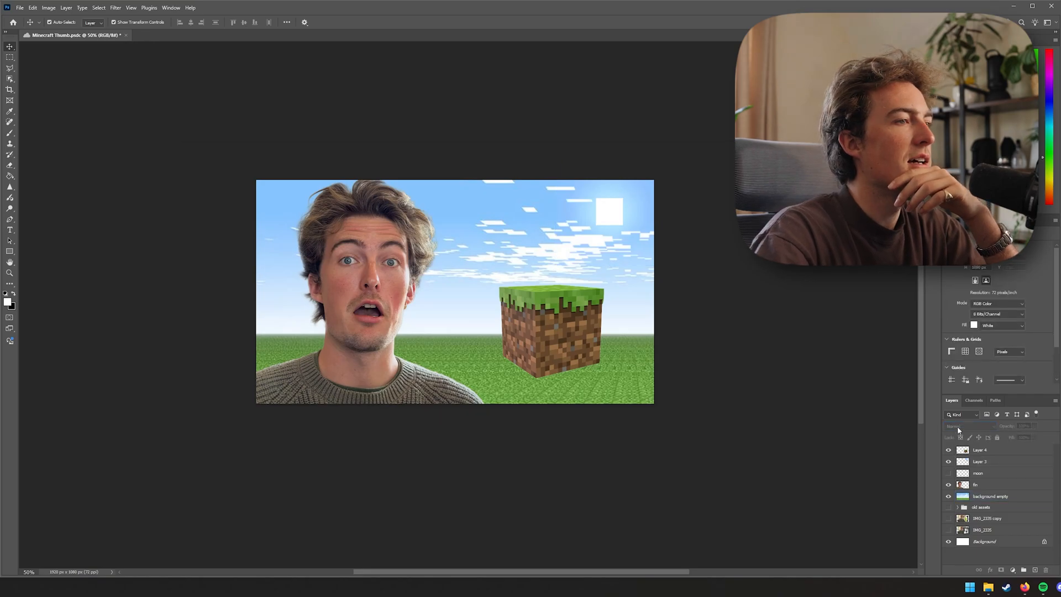
pyautogui.click(978, 493)
pyautogui.click(995, 461)
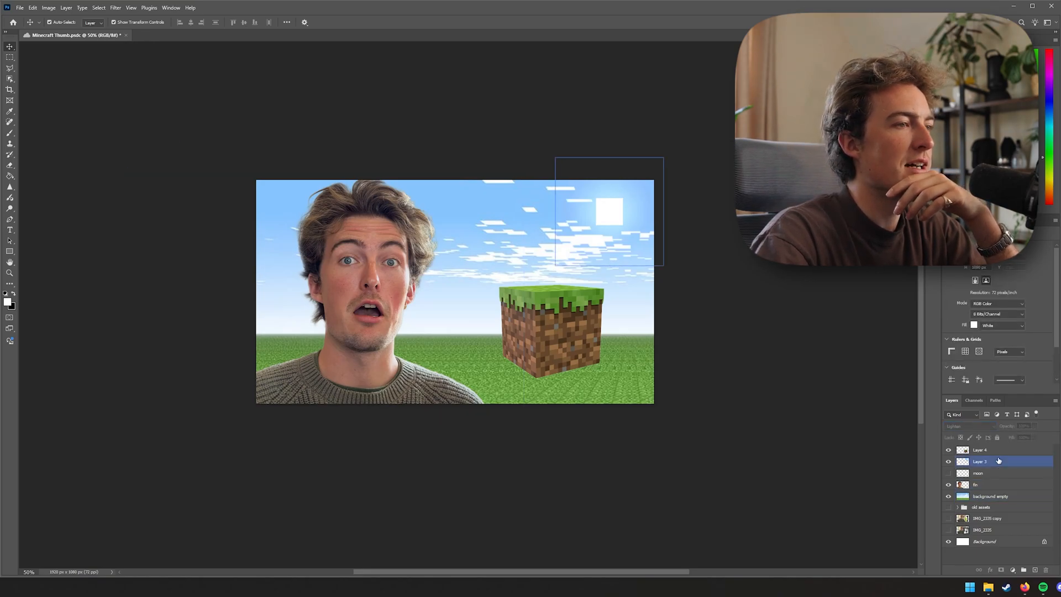
pyautogui.scroll(1, 987, 430)
pyautogui.click(986, 427)
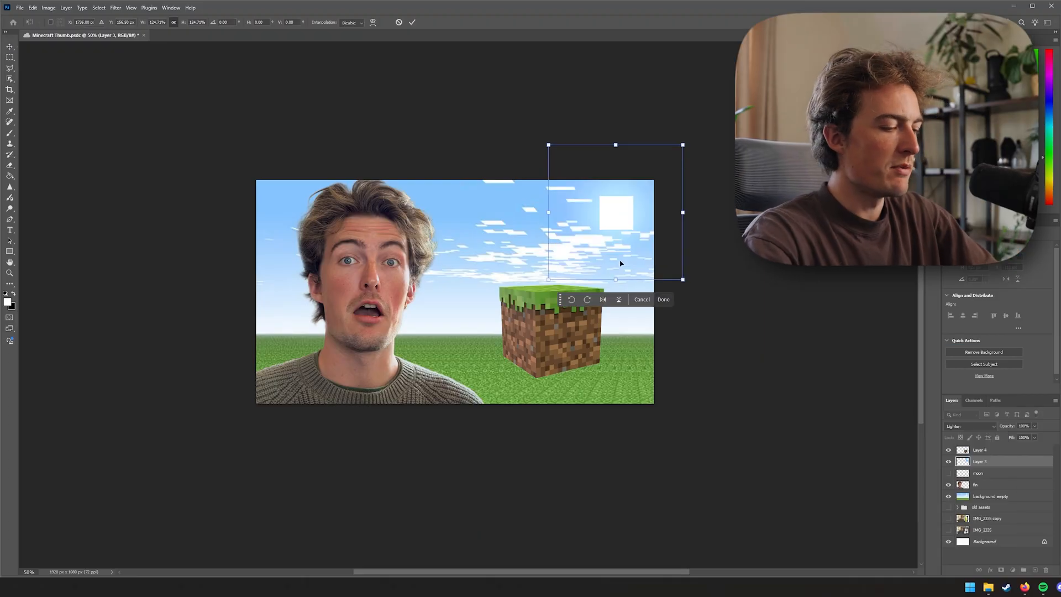
pyautogui.press('Return')
# Nudge the sun slightly up and the grass block slightly down into place
pyautogui.moveTo(618, 232); pyautogui.dragTo(622, 226)
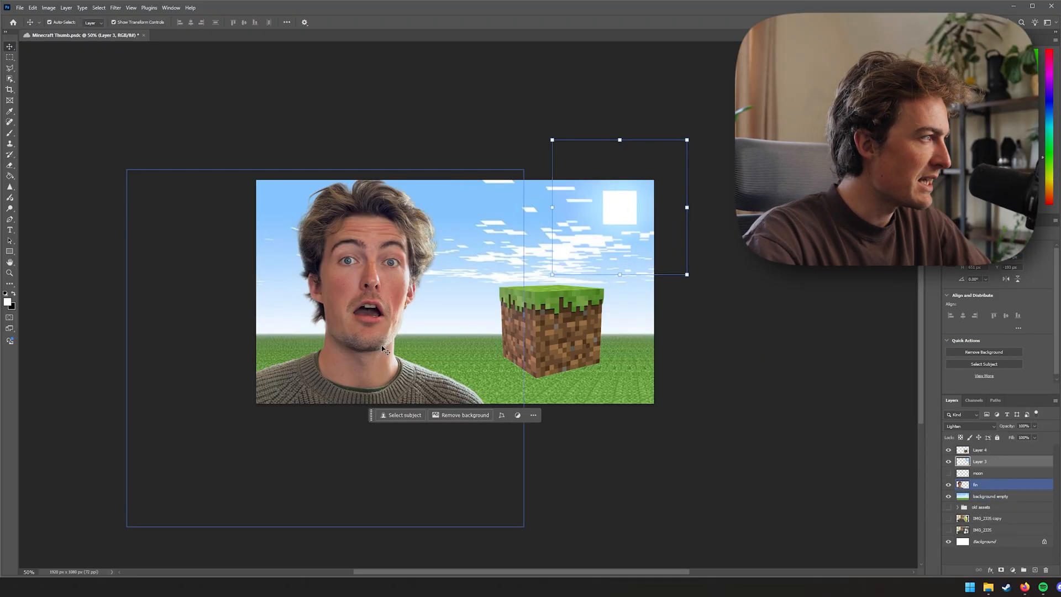
pyautogui.click(731, 480)
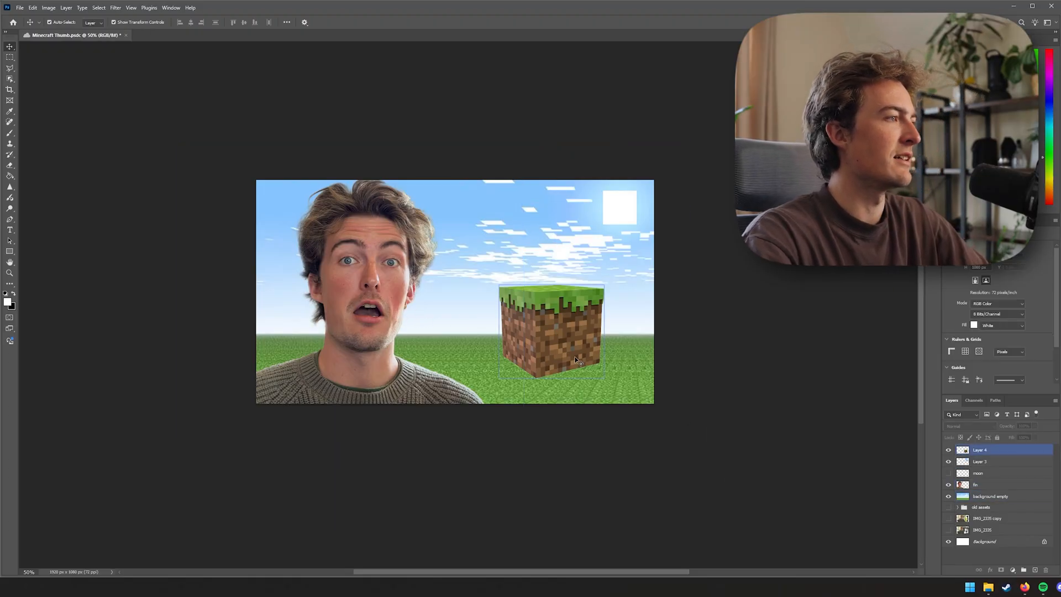
pyautogui.moveTo(578, 360); pyautogui.dragTo(580, 364)
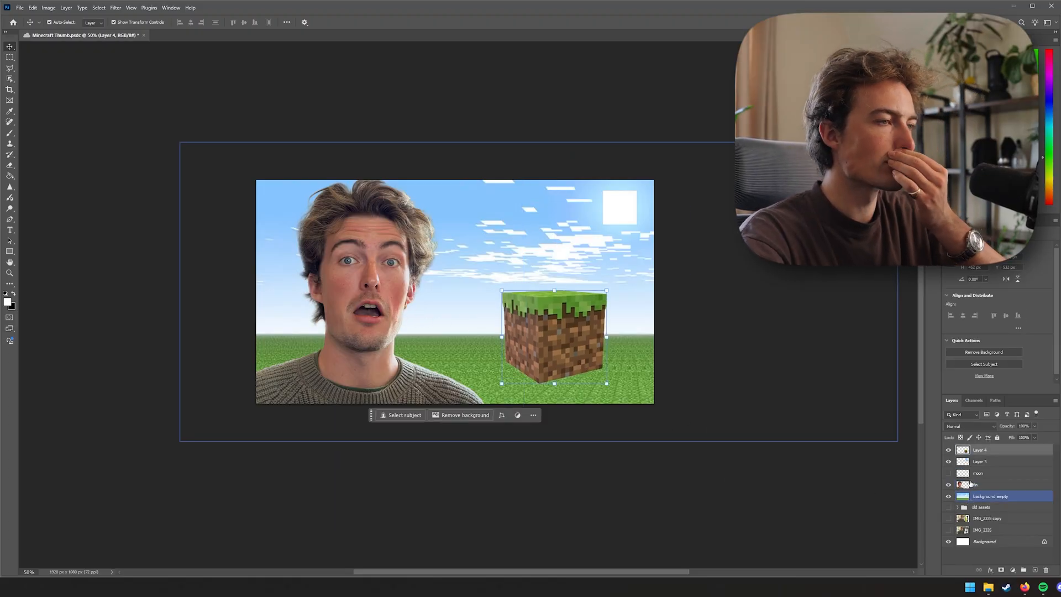
# Rename the sun layer to "sun" and the grass block layer to "block"
pyautogui.click(976, 462)
pyautogui.doubleClick(976, 462)
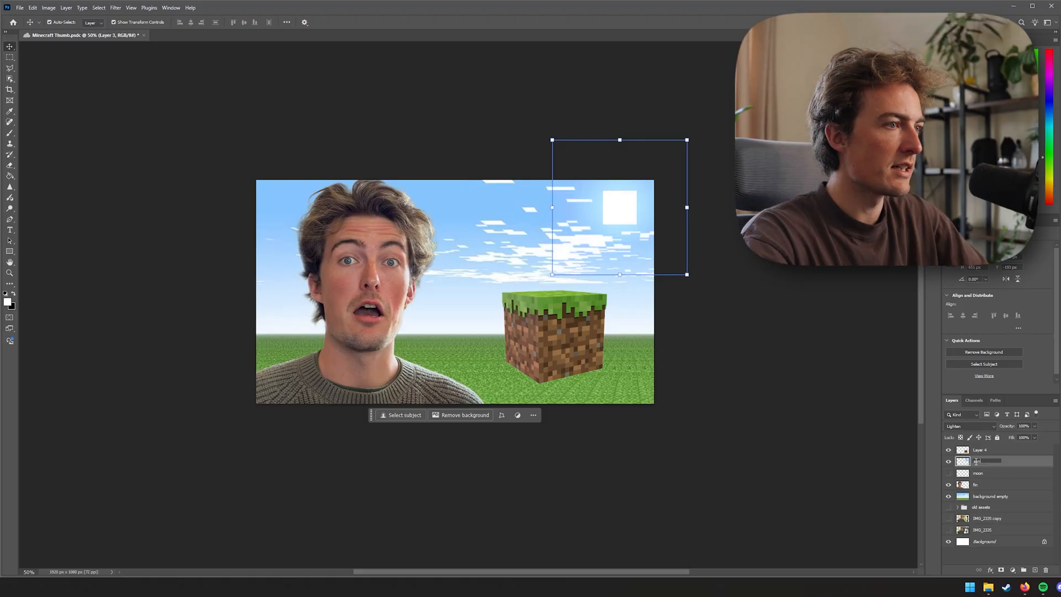
pyautogui.click(979, 450)
pyautogui.write('block')
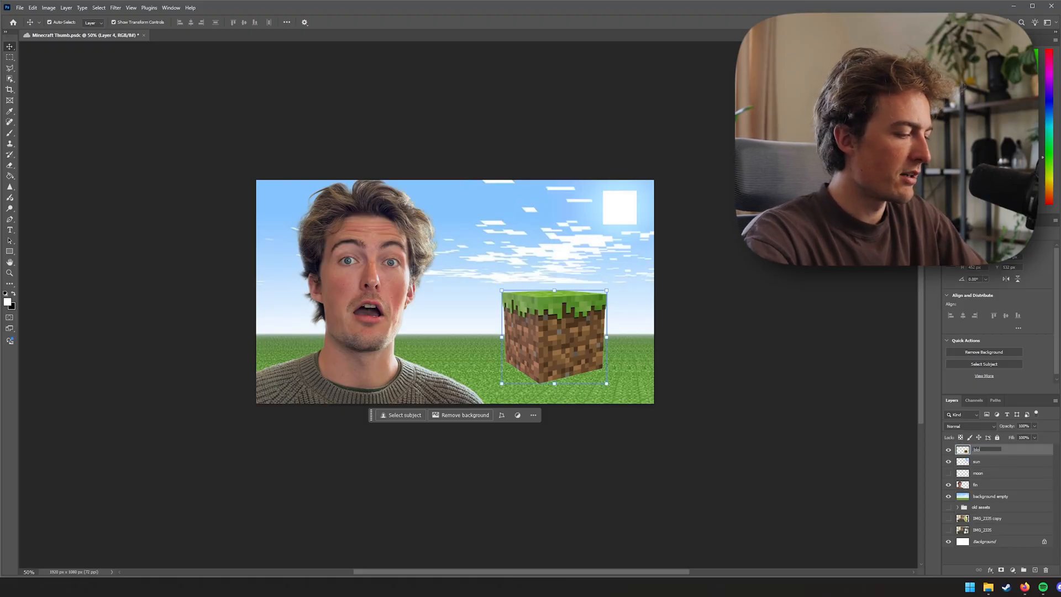
pyautogui.click(999, 467)
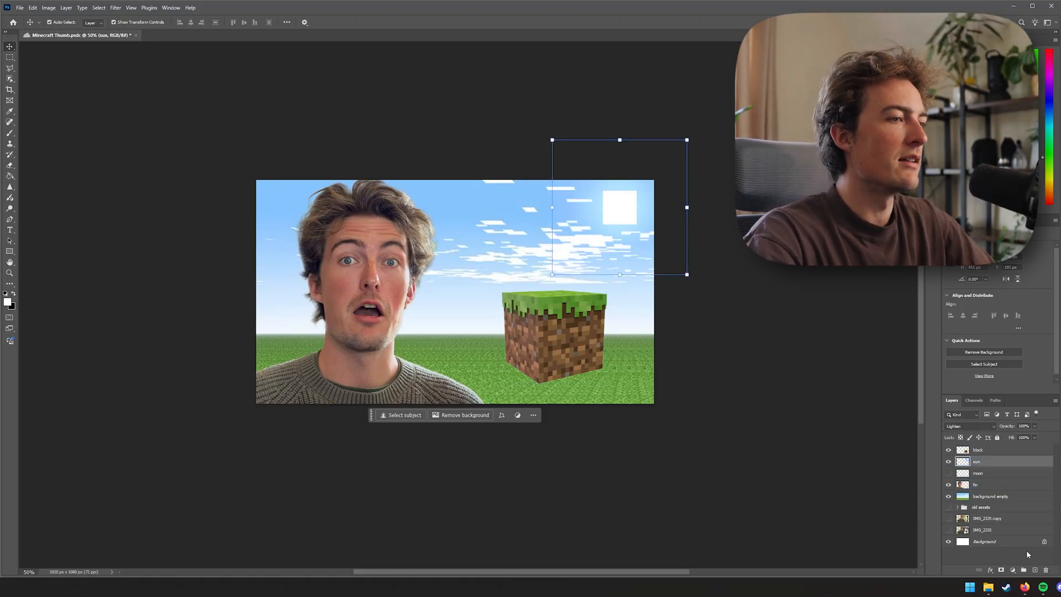
# Reorganise the layer stack, tucking the unused layers into the old assets group
pyautogui.click(995, 451)
pyautogui.moveTo(998, 454); pyautogui.dragTo(991, 507)
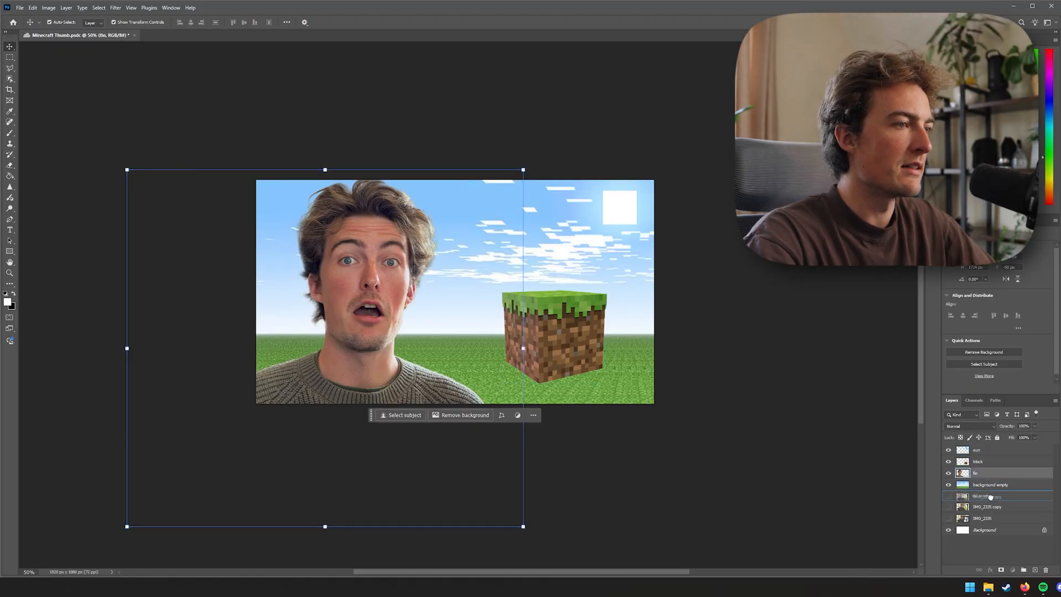
pyautogui.click(990, 496)
pyautogui.click(990, 485)
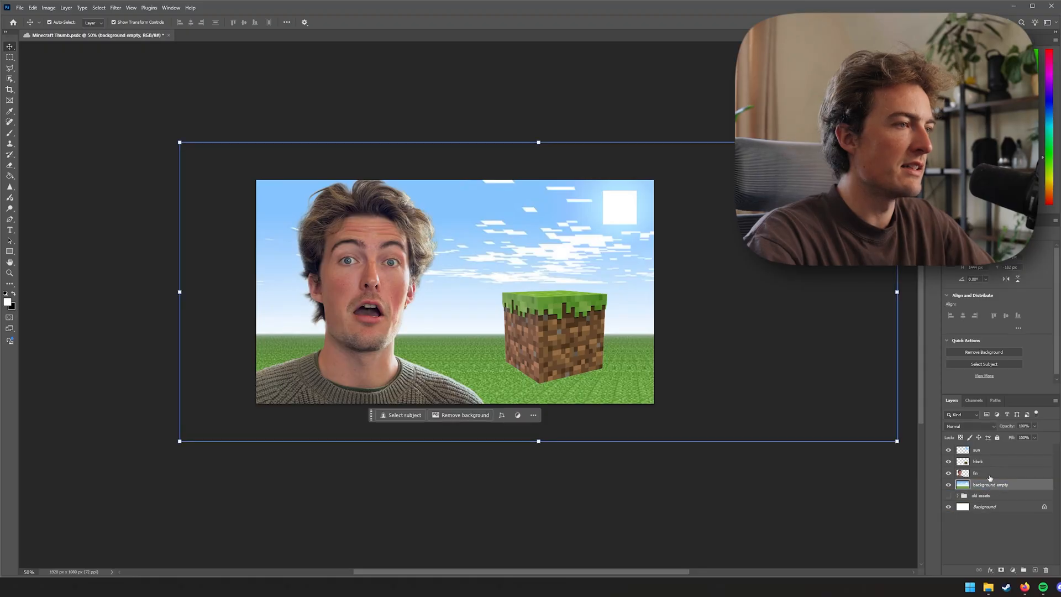
pyautogui.click(989, 474)
pyautogui.click(988, 462)
pyautogui.click(988, 450)
pyautogui.click(986, 462)
pyautogui.click(988, 473)
# Create a new layer and draw a polygonal lasso selection for a shadow below the grass block
pyautogui.hotkey('ctrl', 'shift', 'alt', 'n')
pyautogui.click(949, 507)
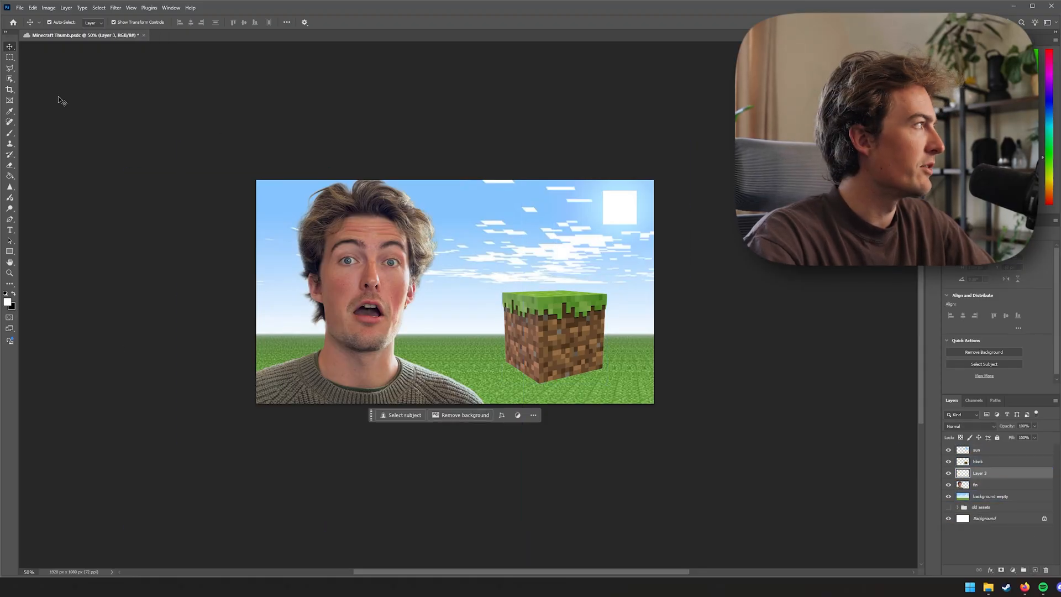
pyautogui.click(11, 65)
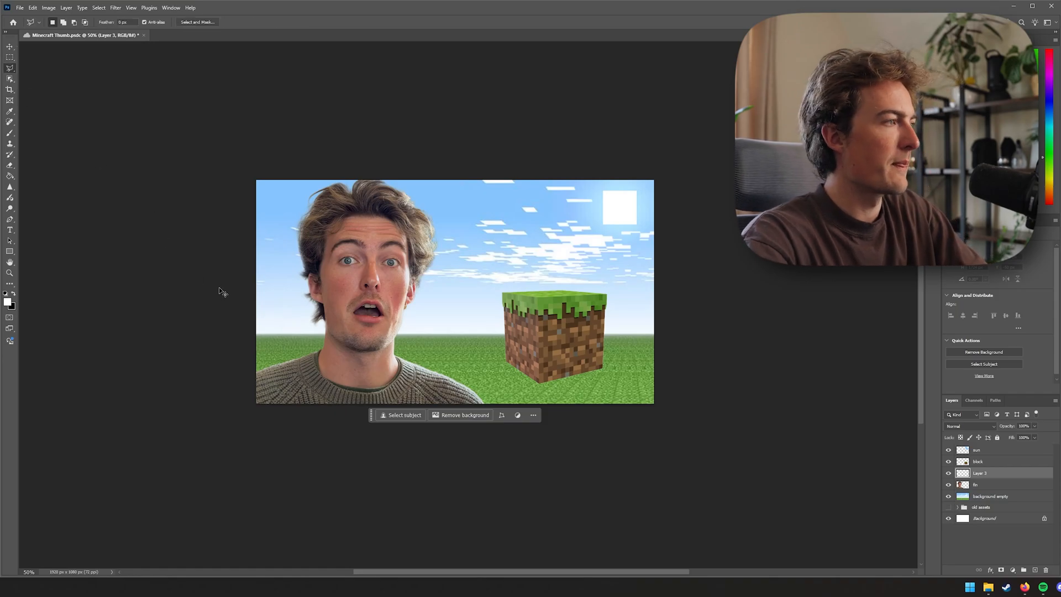
pyautogui.hotkey('ctrl', '+')
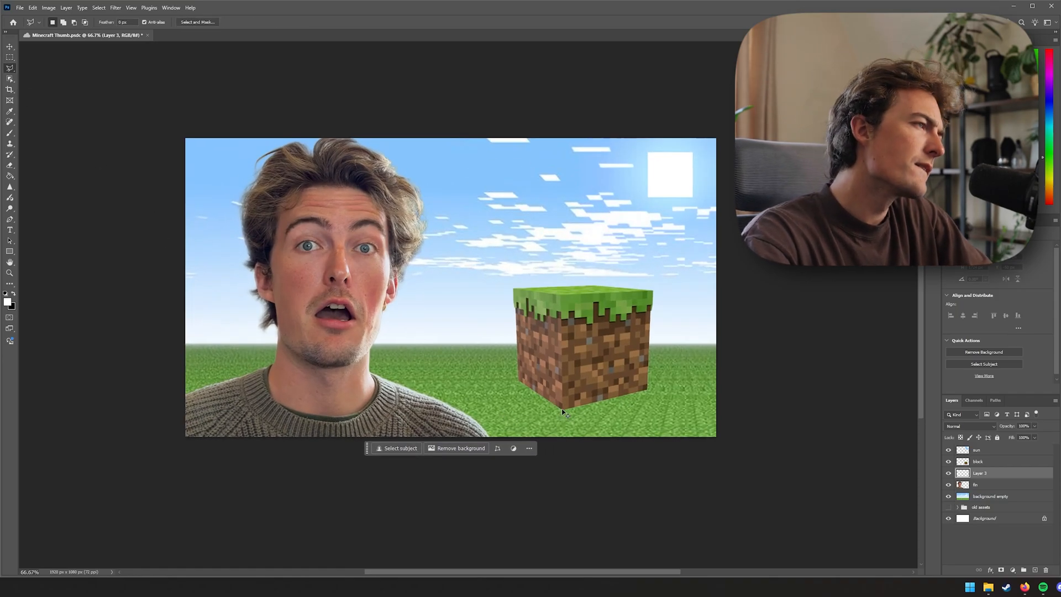
pyautogui.hotkey('ctrl', '+')
pyautogui.moveTo(575, 420); pyautogui.dragTo(520, 351)
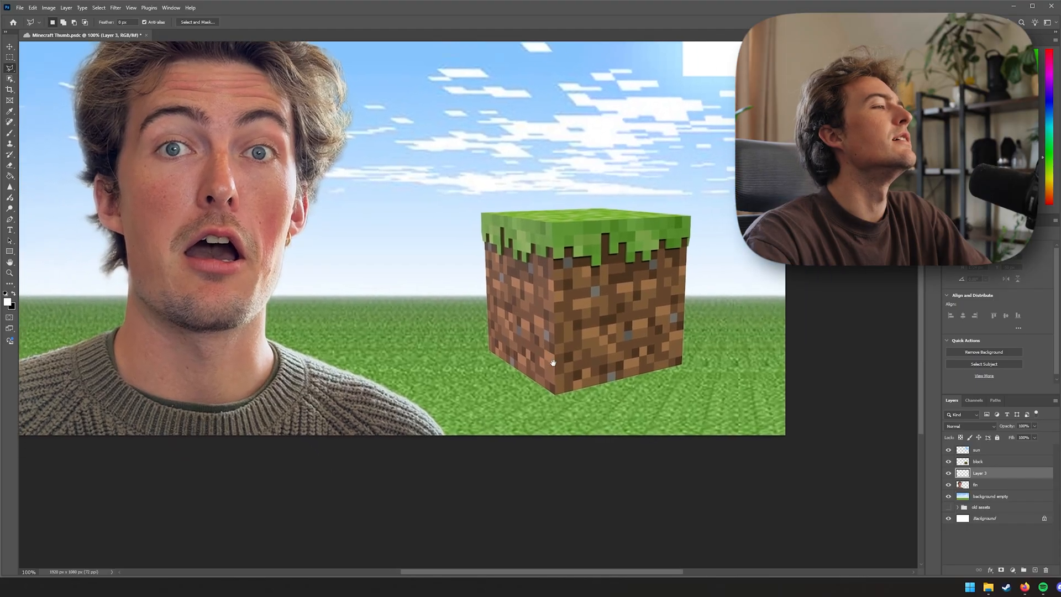
pyautogui.click(489, 349)
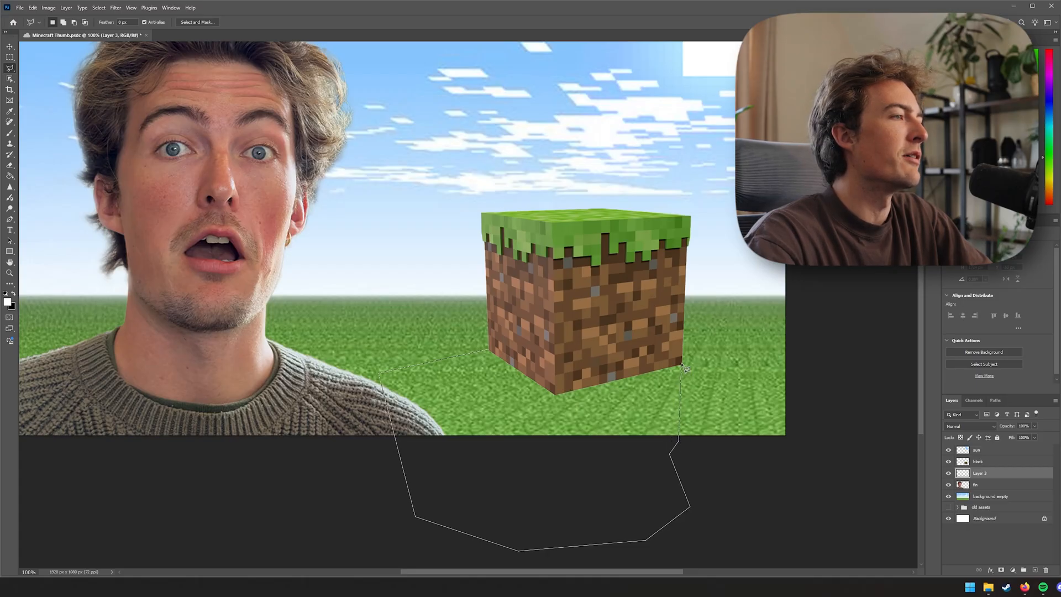
pyautogui.click(491, 352)
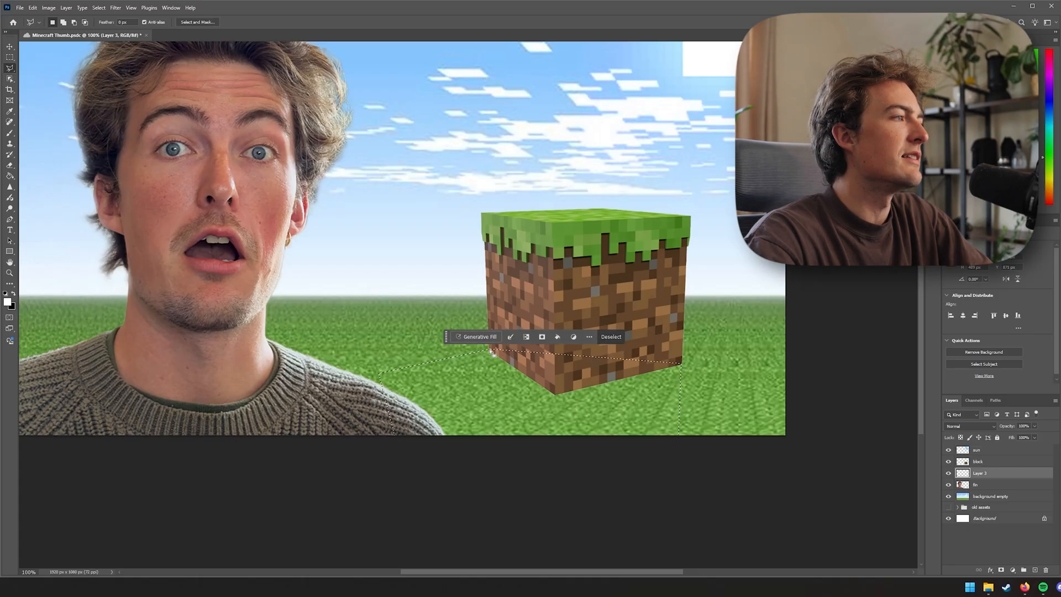
# Fill the shadow selection with black and deselect
pyautogui.press('g')
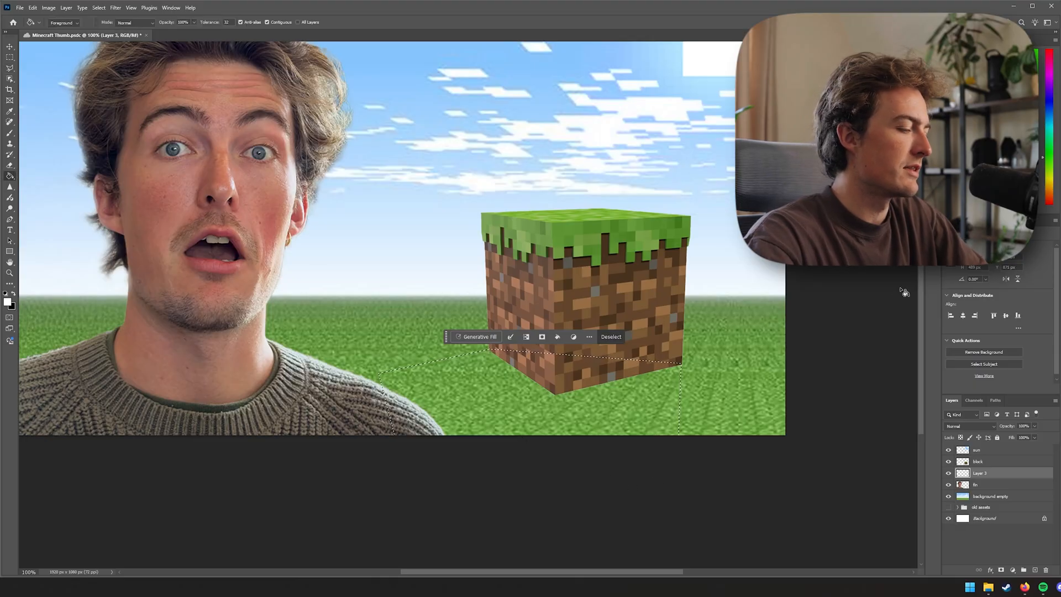
pyautogui.click(620, 407)
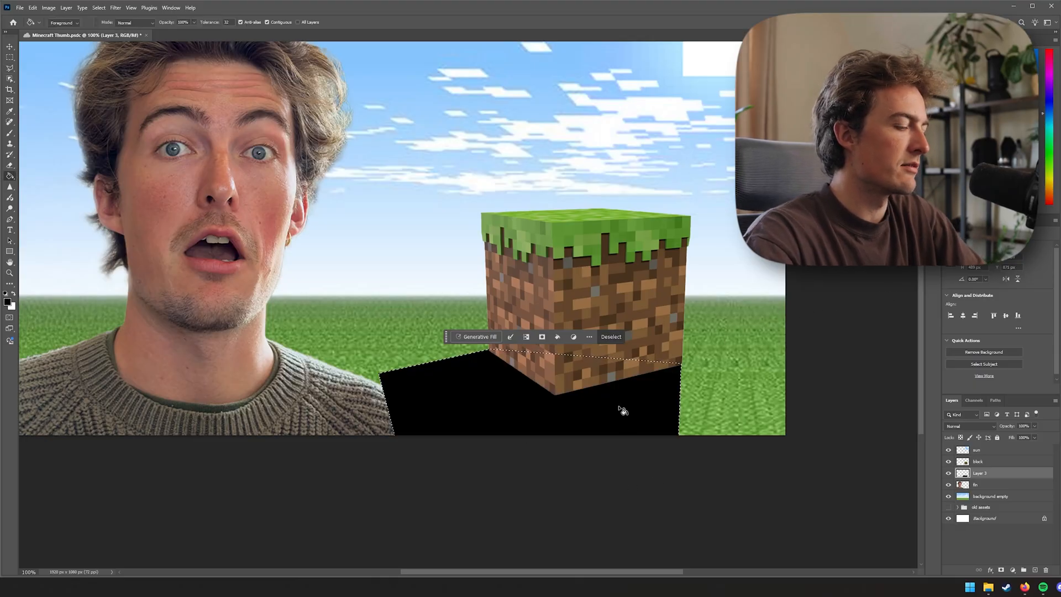
pyautogui.hotkey('ctrl', 'd')
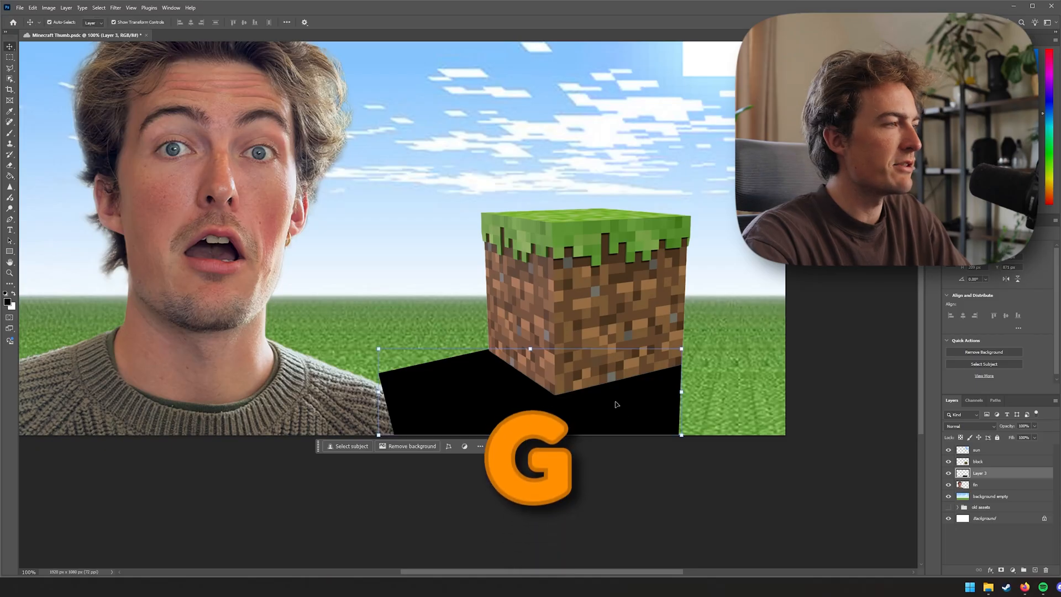
# Move the shadow layer and the block layer beneath the person layer
pyautogui.press('v')
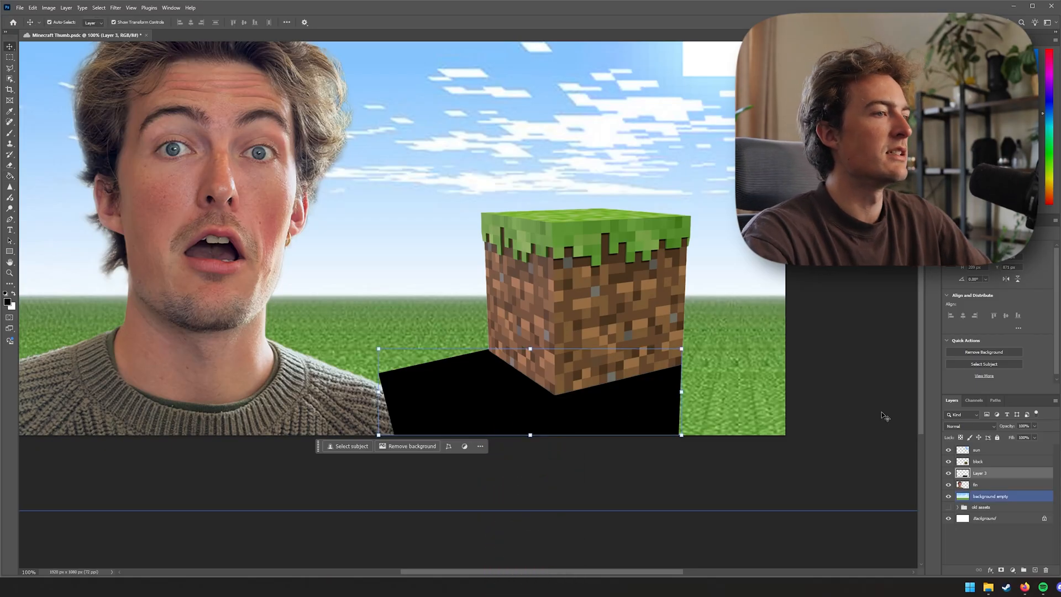
pyautogui.moveTo(991, 477); pyautogui.dragTo(991, 491)
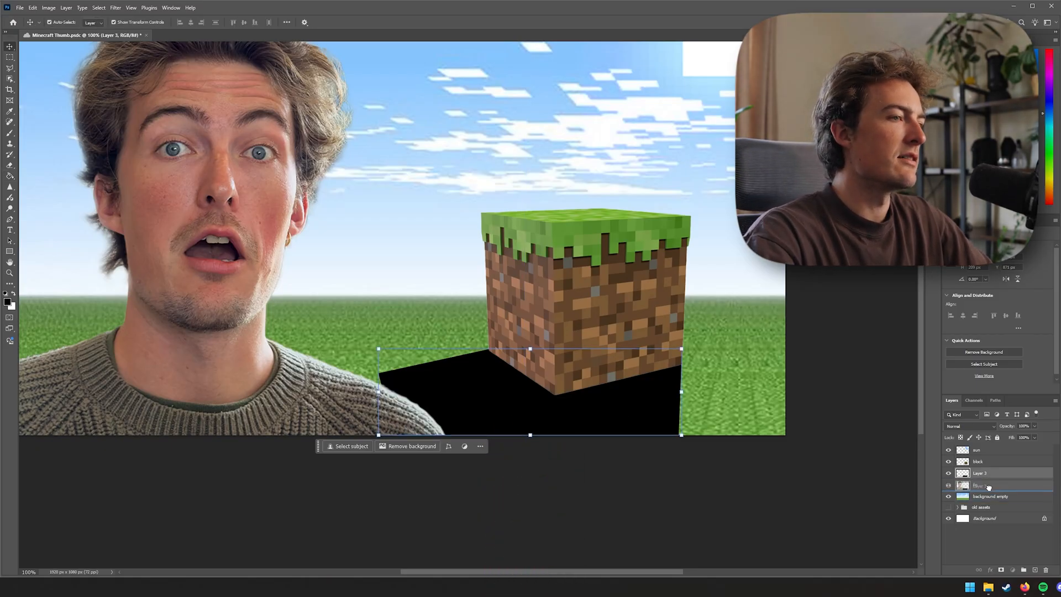
pyautogui.click(990, 465)
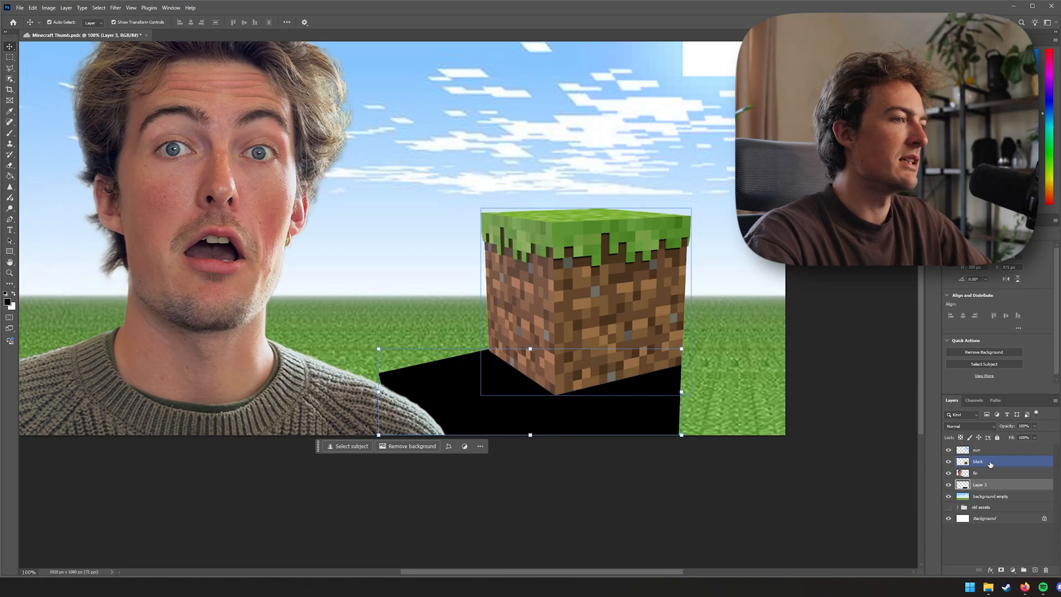
pyautogui.moveTo(990, 465); pyautogui.dragTo(990, 479)
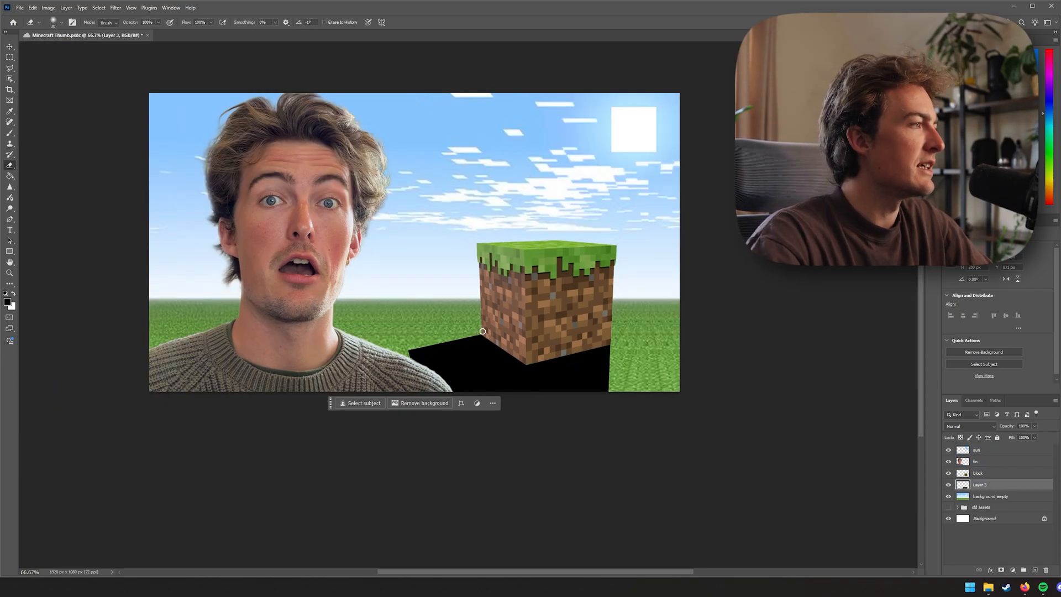
# Erase the shadow's left end with the eraser and enlarge the brush size
pyautogui.moveTo(406, 350); pyautogui.dragTo(477, 334)
pyautogui.press(']')
pyautogui.press(']')
pyautogui.press(']')
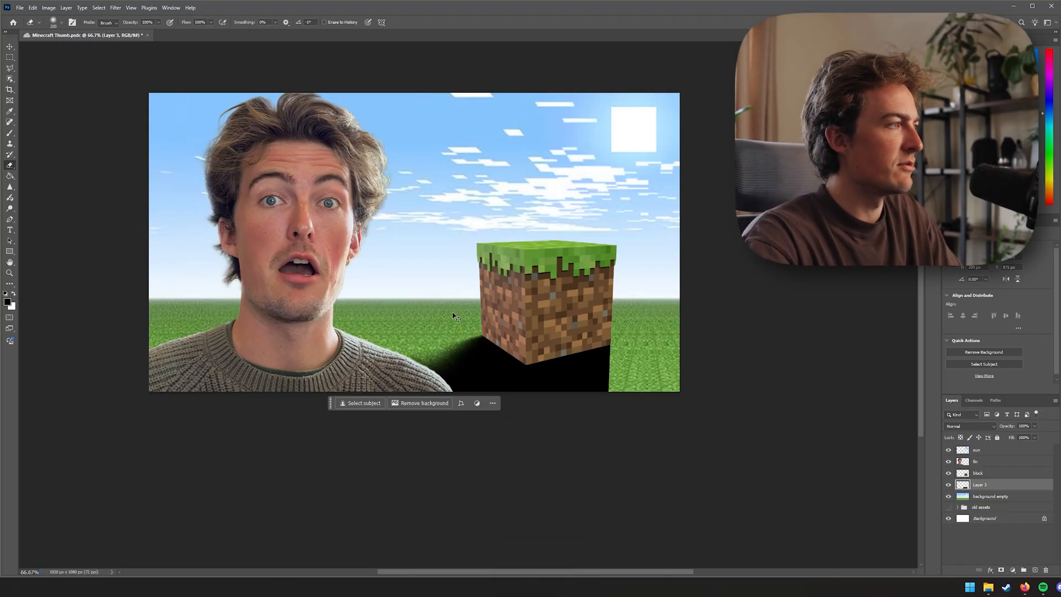
pyautogui.press(']')
pyautogui.press(']')
pyautogui.press(']')
pyautogui.press(']')
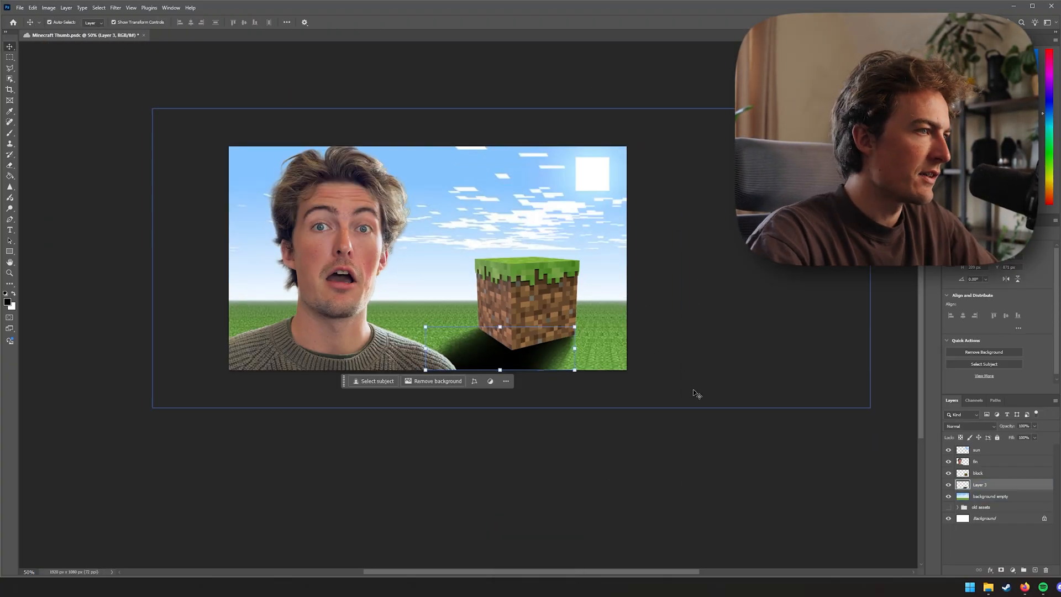
# Lower the shadow layer's opacity
pyautogui.click(1026, 427)
pyautogui.scroll(-2, 1027, 426)
pyautogui.scroll(-20, 1025, 427)
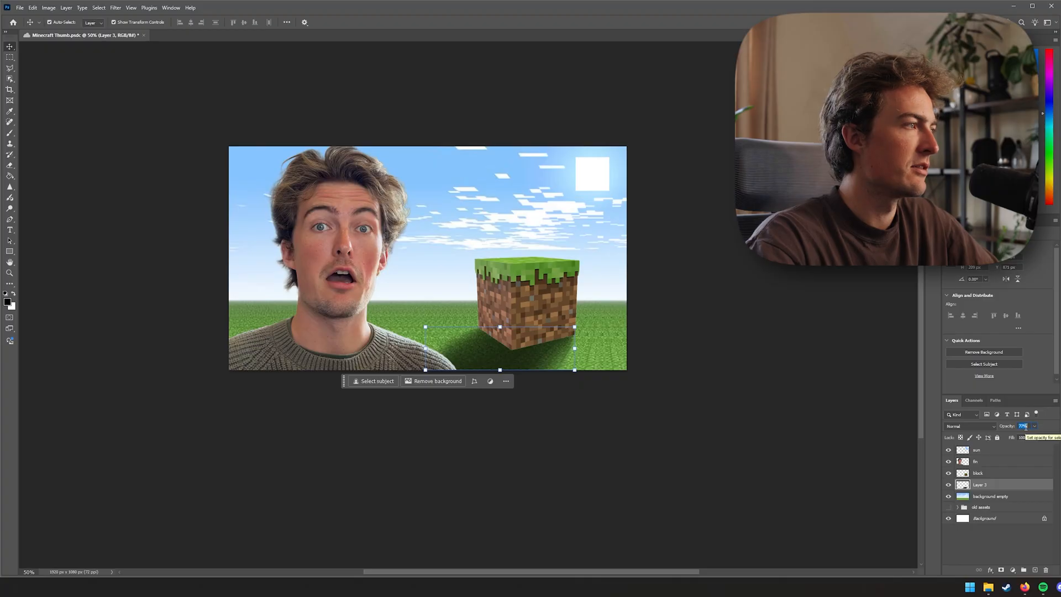
pyautogui.scroll(-2, 1026, 427)
pyautogui.scroll(13, 1026, 427)
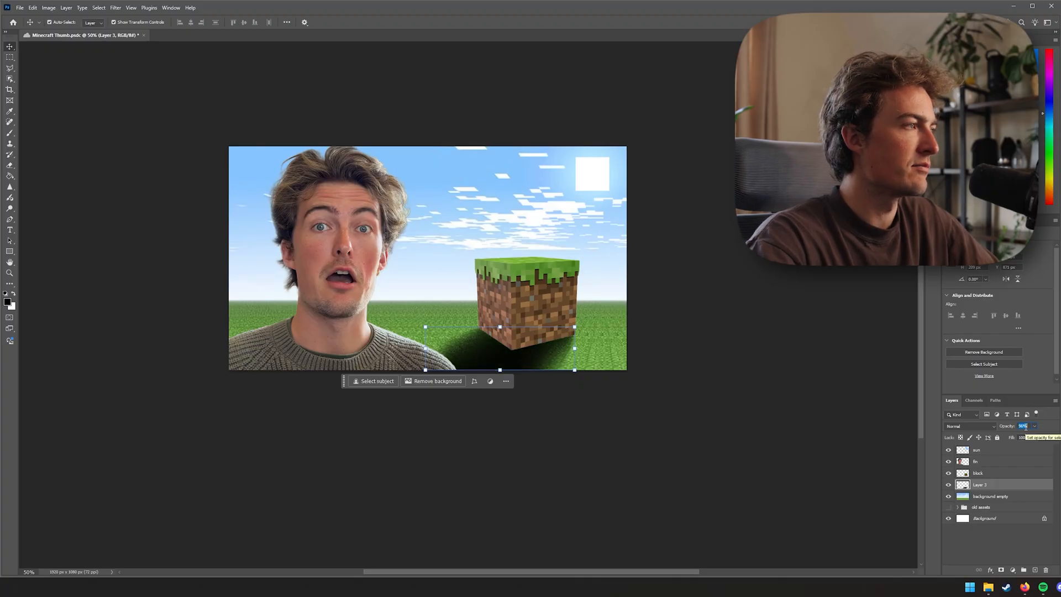
# Create a new empty layer and move it up above the block layer
pyautogui.scroll(-7, 1026, 427)
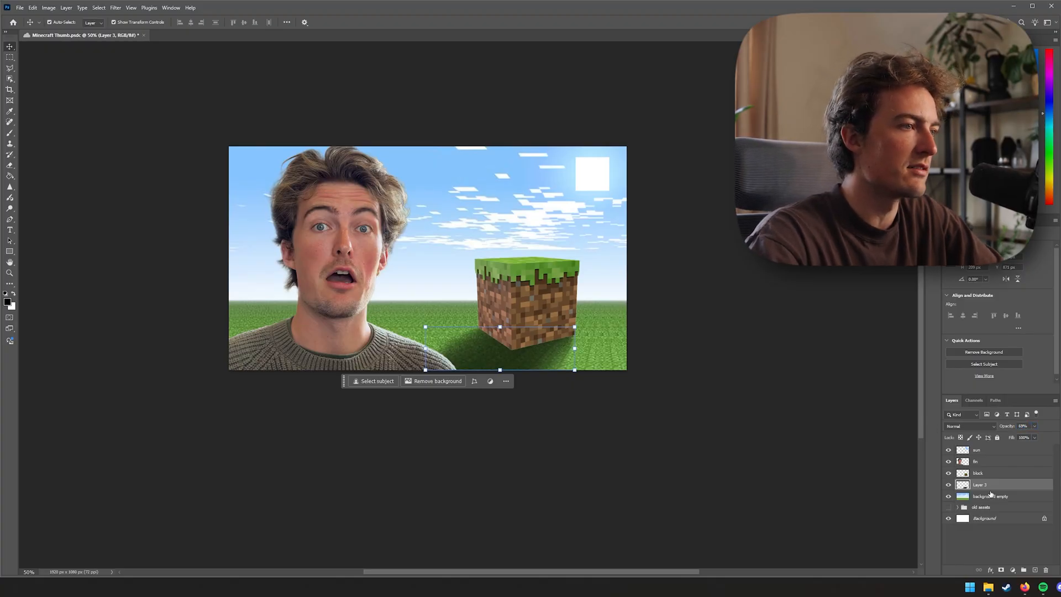
pyautogui.hotkey('ctrl', 'shift', 'alt', 'n')
pyautogui.press('b')
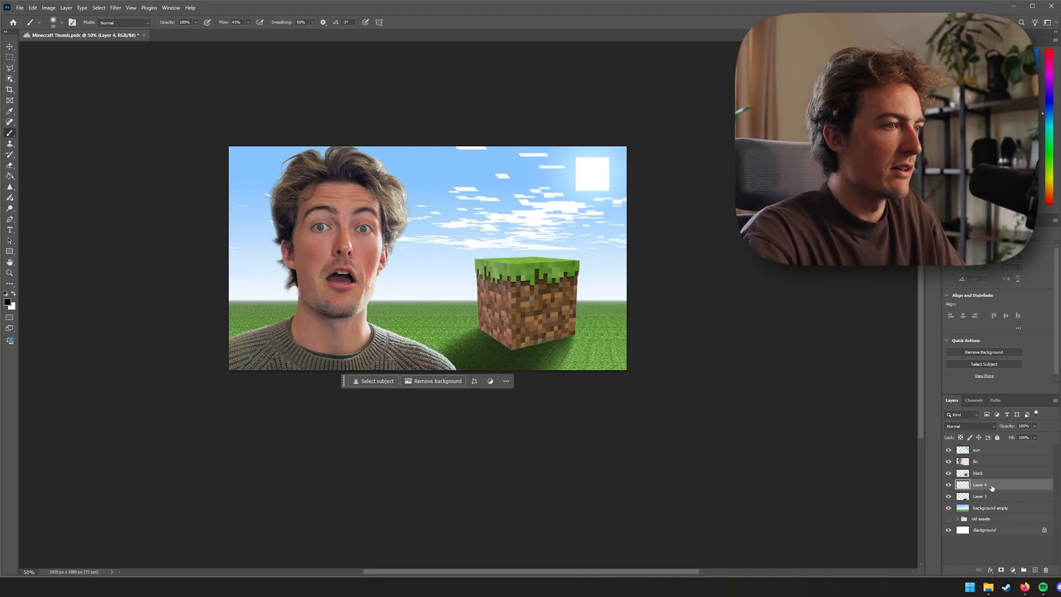
pyautogui.hotkey('ctrl', ']')
# Switch to the Eraser, resize the brush, and erase along the shadow near the person's shoulder
pyautogui.hotkey('ctrl', '1')
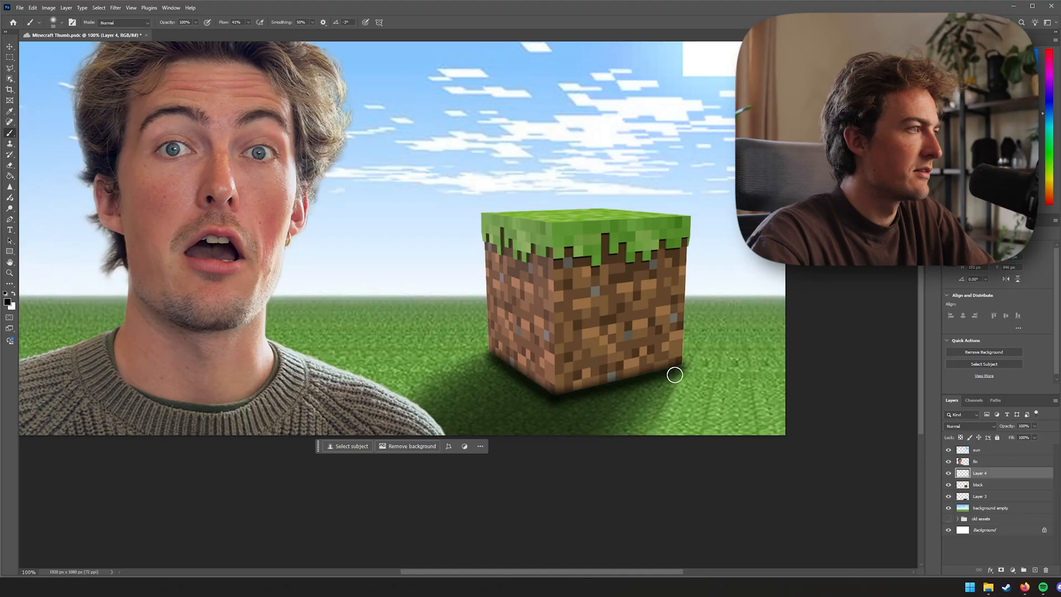
pyautogui.hotkey('ctrl', '-')
pyautogui.press('e')
pyautogui.press('[')
pyautogui.press('[')
pyautogui.press('[')
pyautogui.press('[')
pyautogui.press('[')
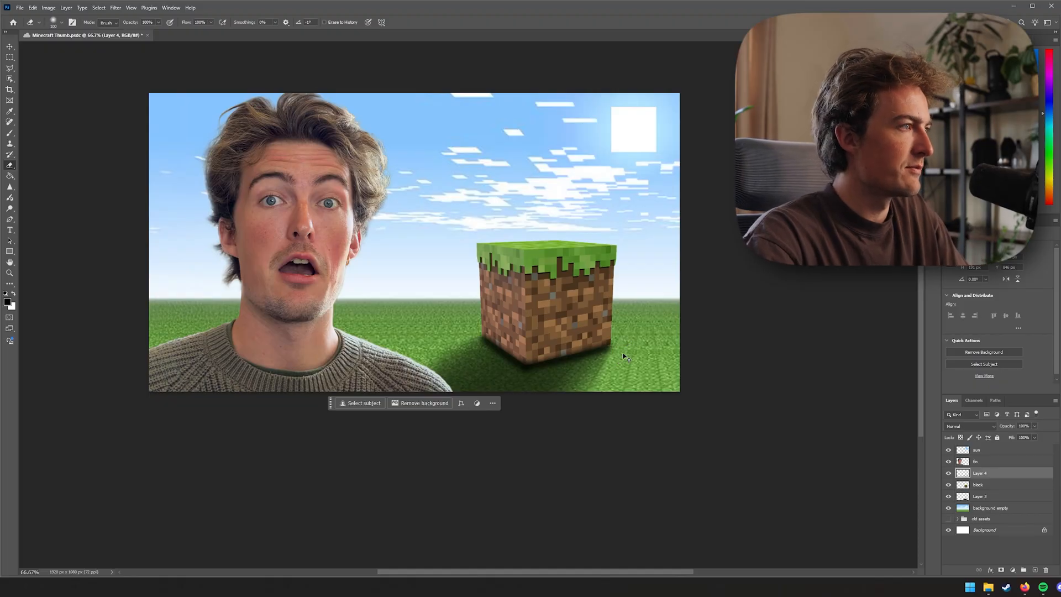
pyautogui.press('[')
pyautogui.press('[')
pyautogui.press('[')
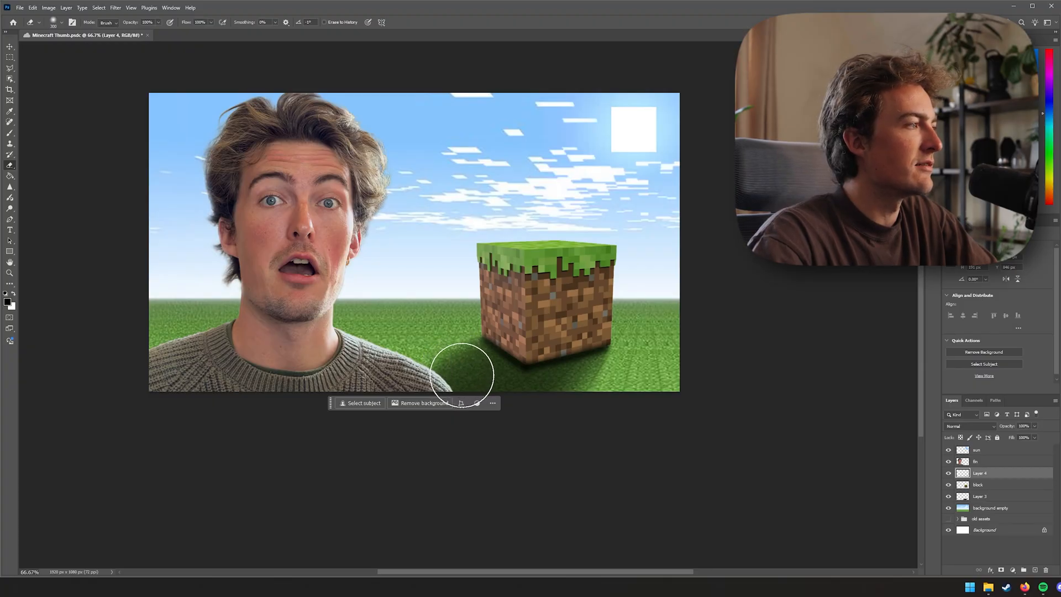
pyautogui.moveTo(330, 407); pyautogui.dragTo(316, 513)
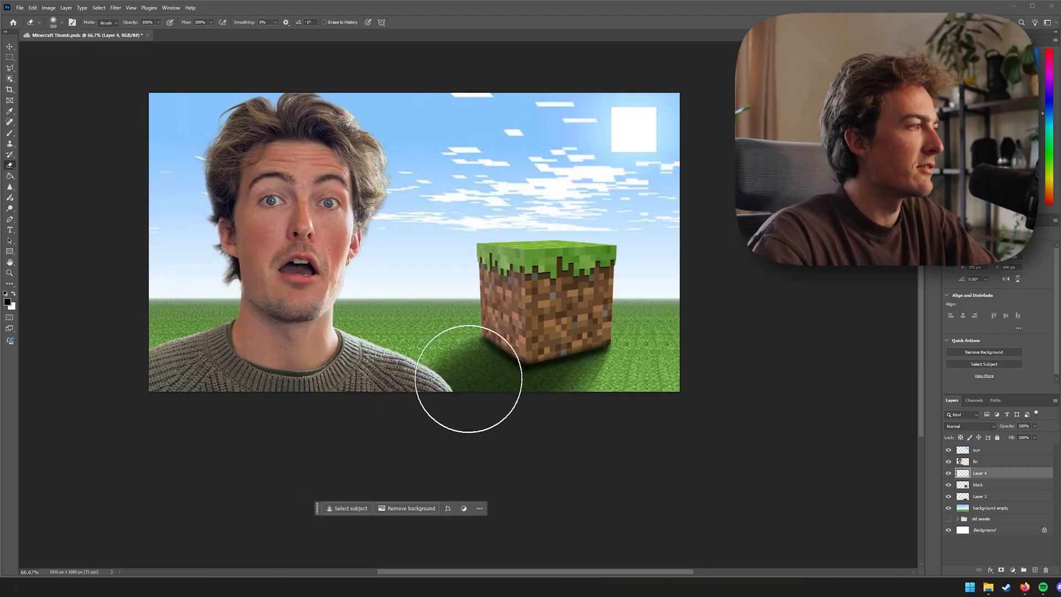
pyautogui.press('[')
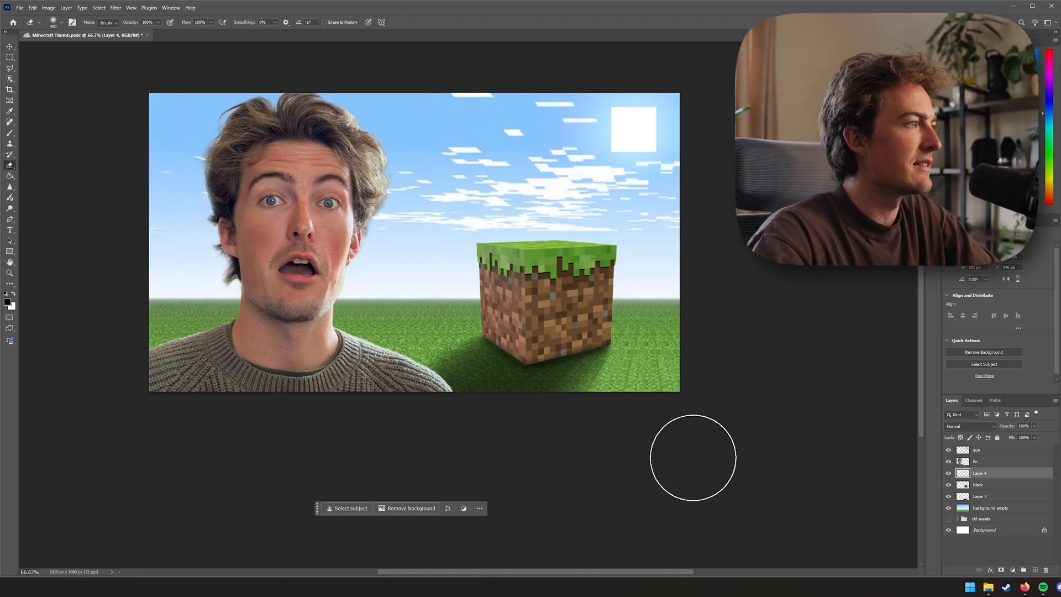
# Select the block's left face with the Polygonal Lasso and add a new layer above the block
pyautogui.press('v')
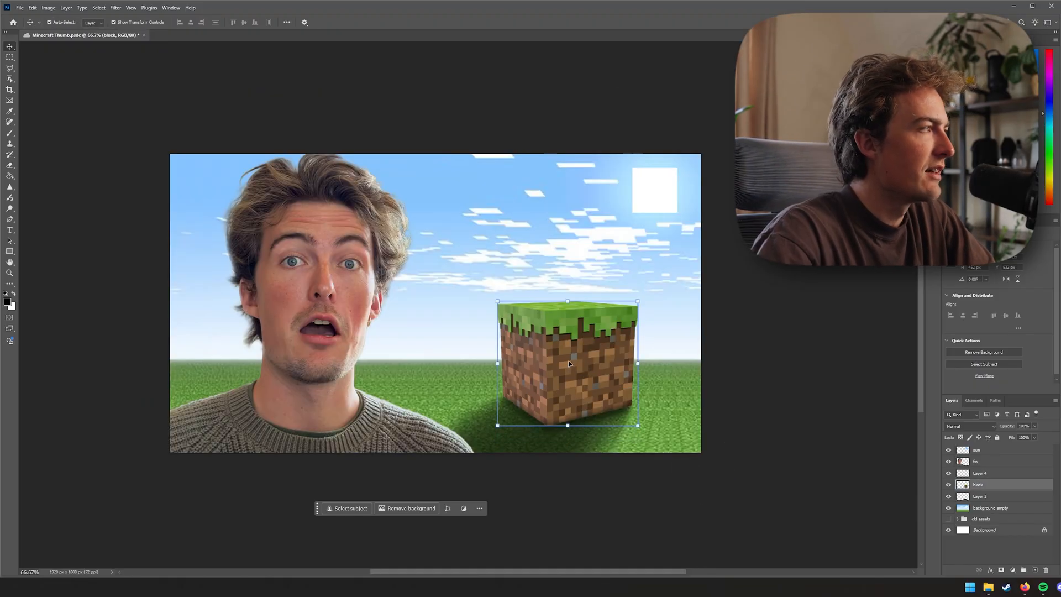
pyautogui.press('l')
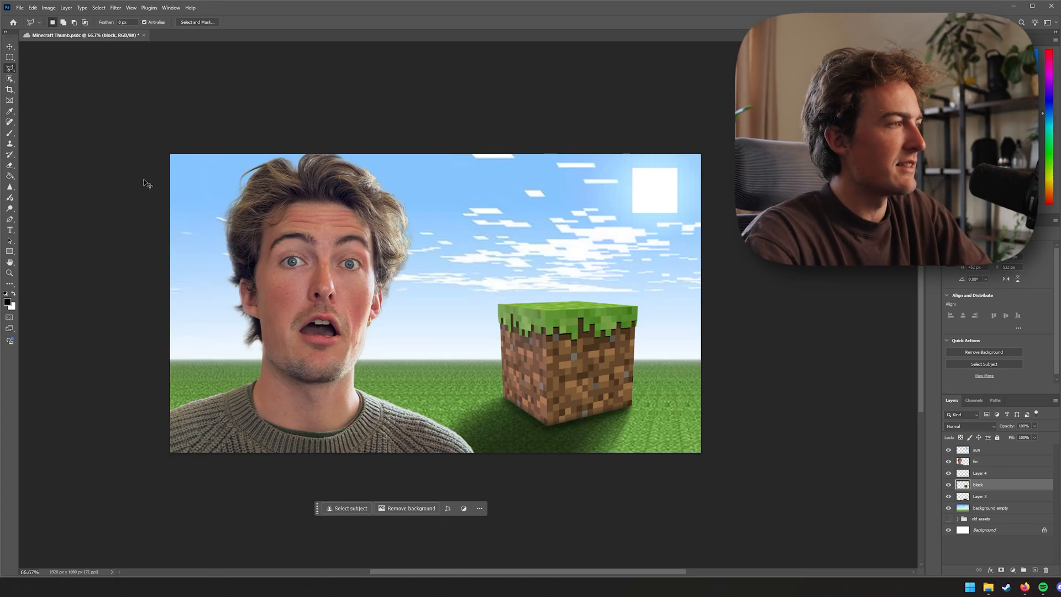
pyautogui.scroll(2, 556, 381)
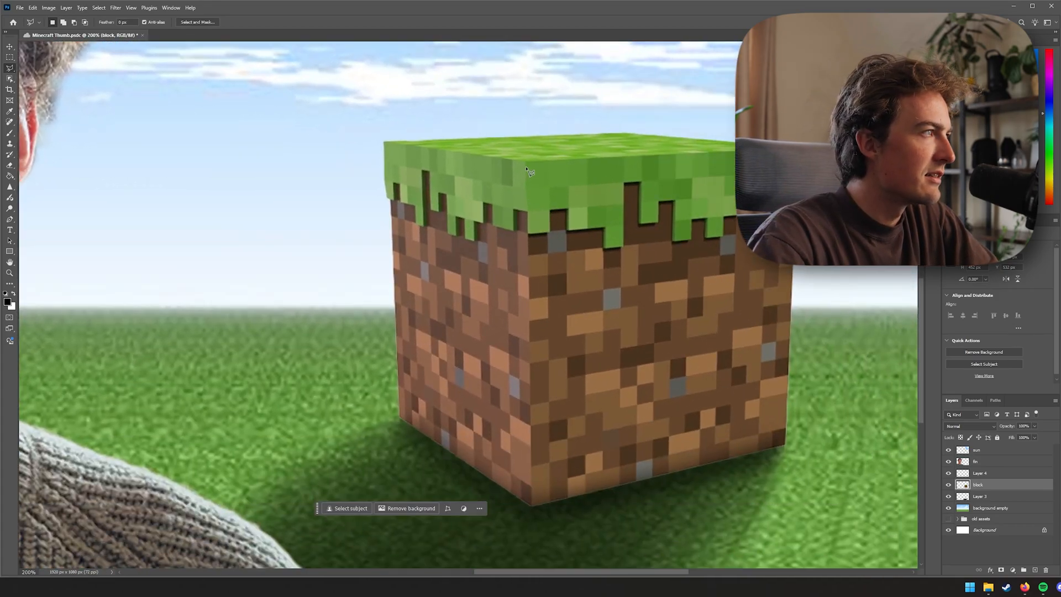
pyautogui.click(526, 163)
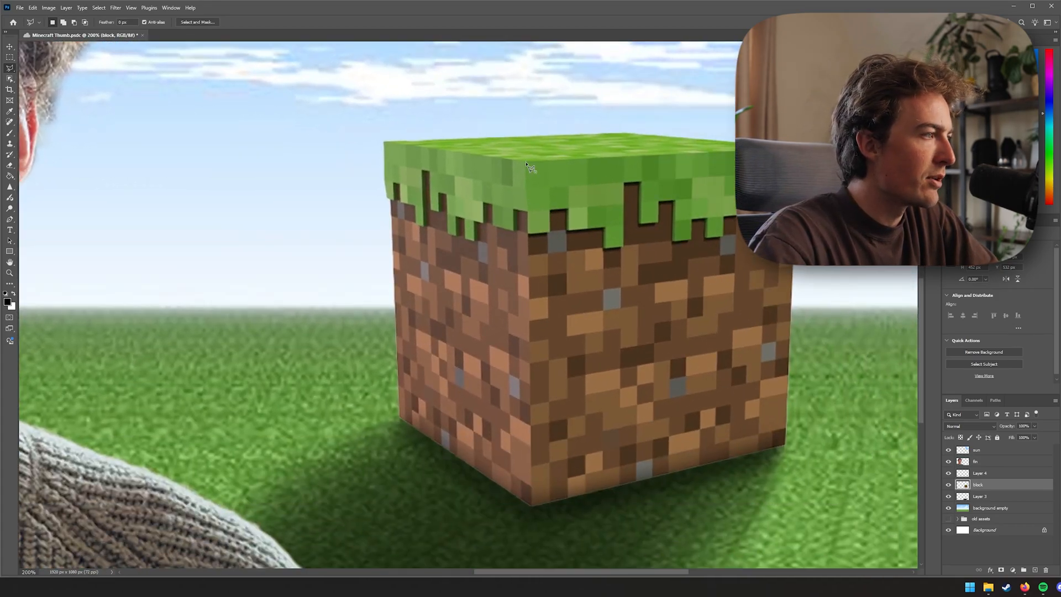
pyautogui.click(532, 505)
pyautogui.click(399, 418)
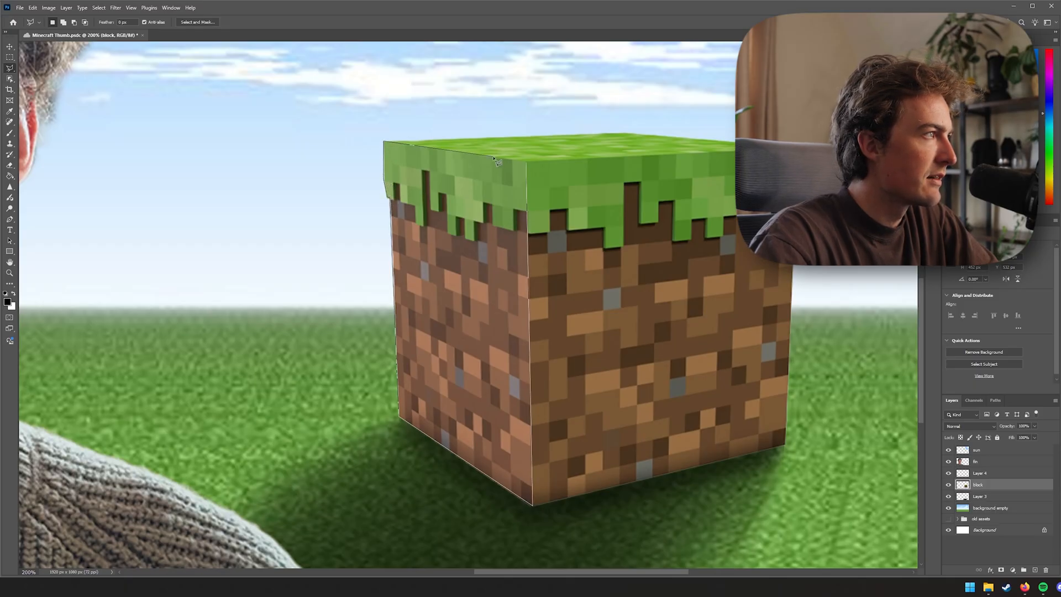
pyautogui.click(528, 165)
pyautogui.click(1035, 570)
# Fill the left-face selection with black and set that layer's opacity to 40%
pyautogui.press('g')
pyautogui.click(503, 330)
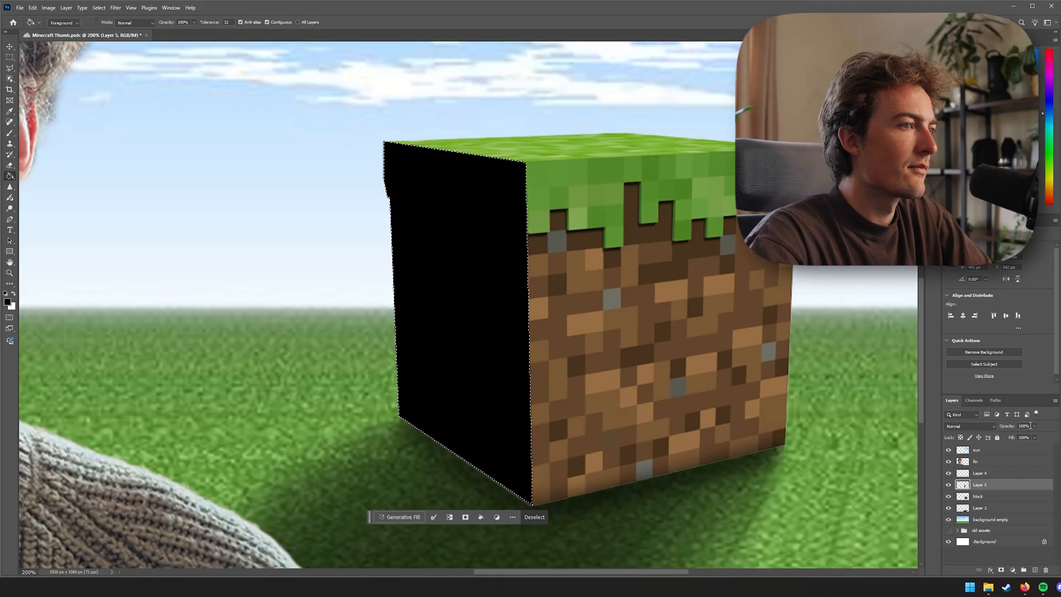
pyautogui.scroll(-14, 1027, 426)
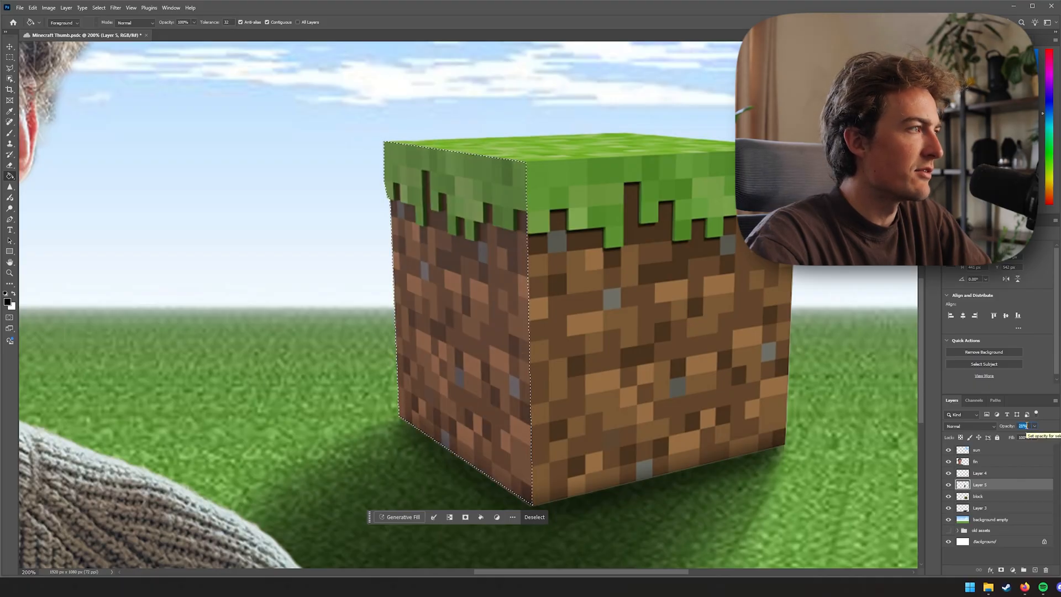
pyautogui.scroll(4, 1027, 426)
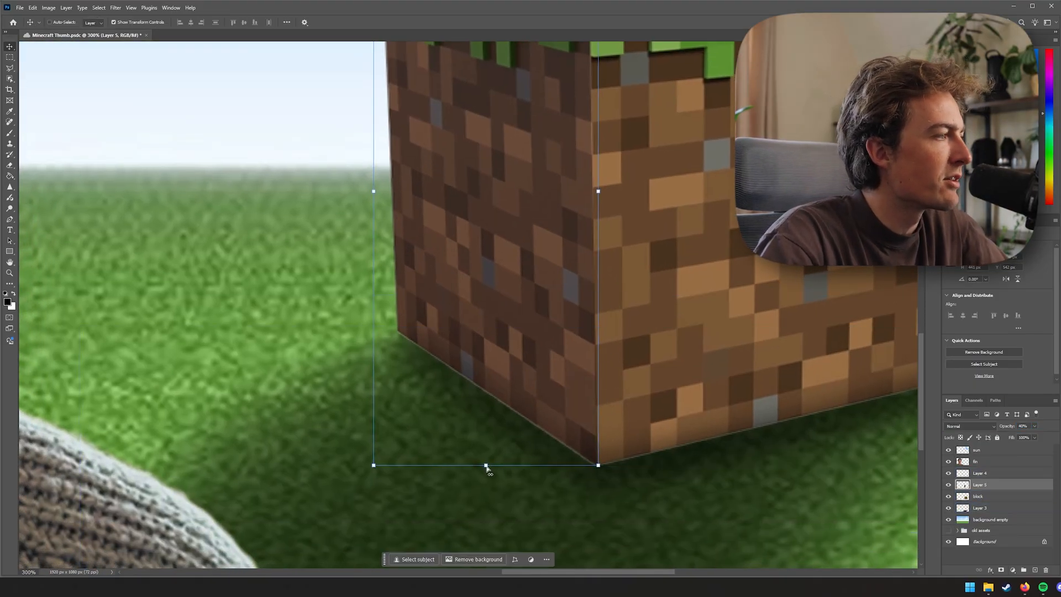
pyautogui.moveTo(487, 469); pyautogui.dragTo(486, 470)
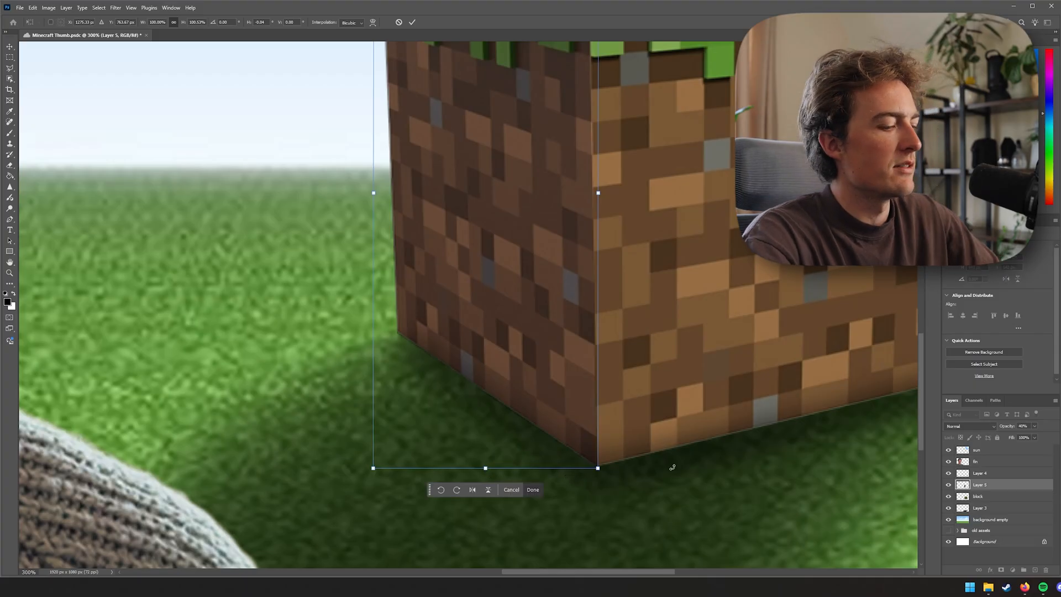
pyautogui.press('Return')
pyautogui.hotkey('ctrl', '1')
pyautogui.hotkey('ctrl', '0')
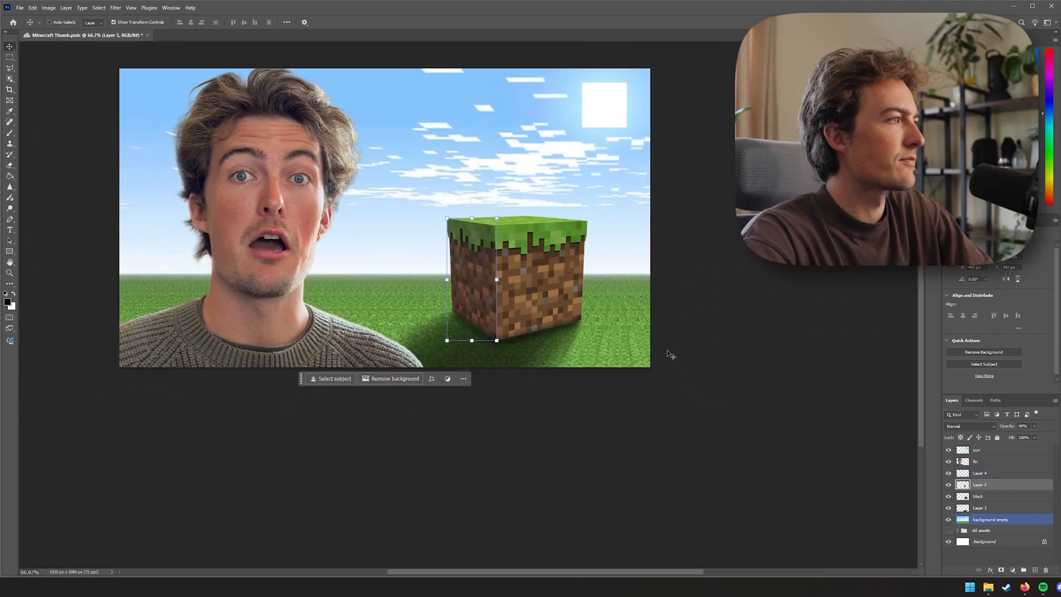
# Rename the new layers as block shadow, block face darker, and block contact shadow
pyautogui.click(727, 464)
pyautogui.click(977, 509)
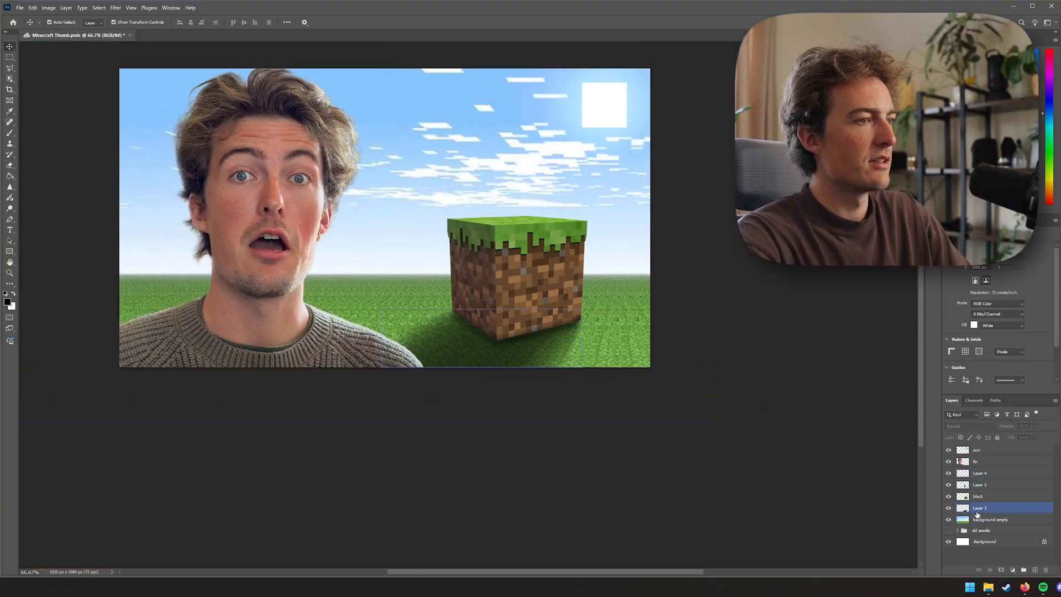
pyautogui.doubleClick(977, 509)
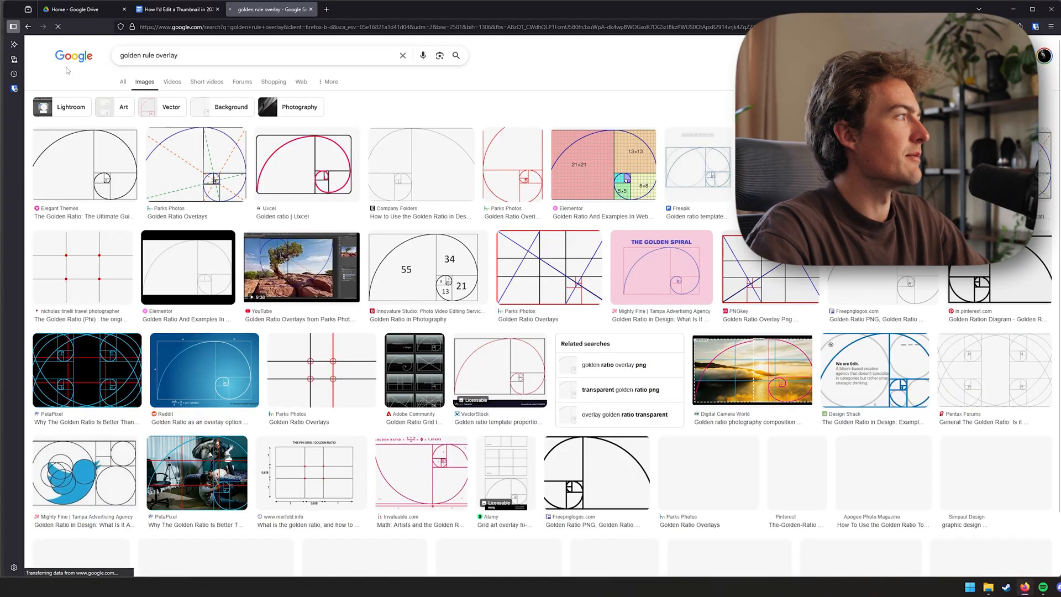
# Switch to the browser and copy a golden ratio spiral overlay image from Google Images
pyautogui.click(114, 158)
pyautogui.rightClick(784, 293)
pyautogui.click(812, 446)
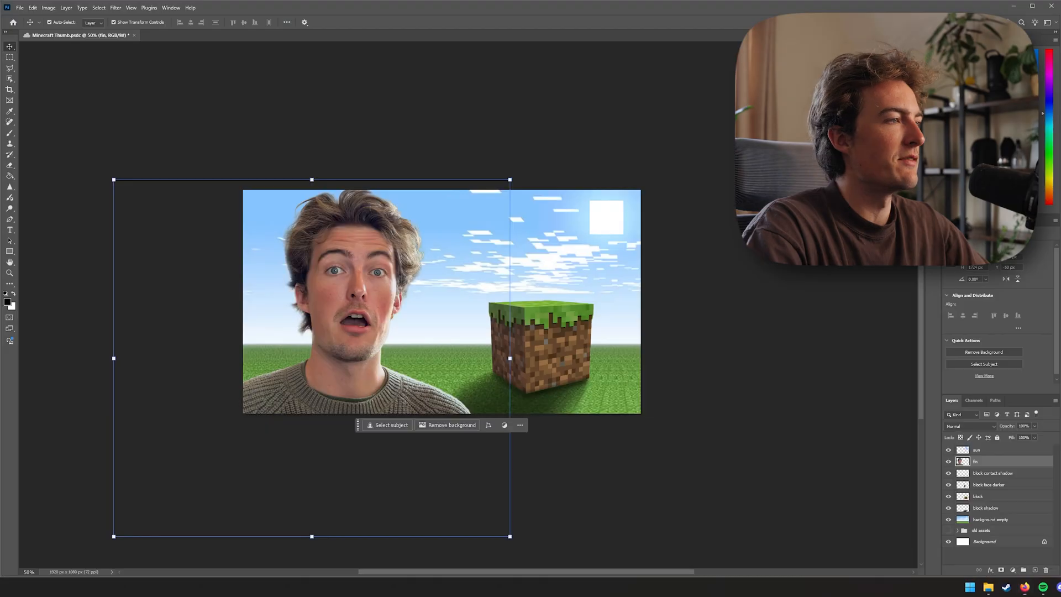
# Paste the golden ratio overlay into the document and stretch it to fill the canvas
pyautogui.hotkey('ctrl', 'v')
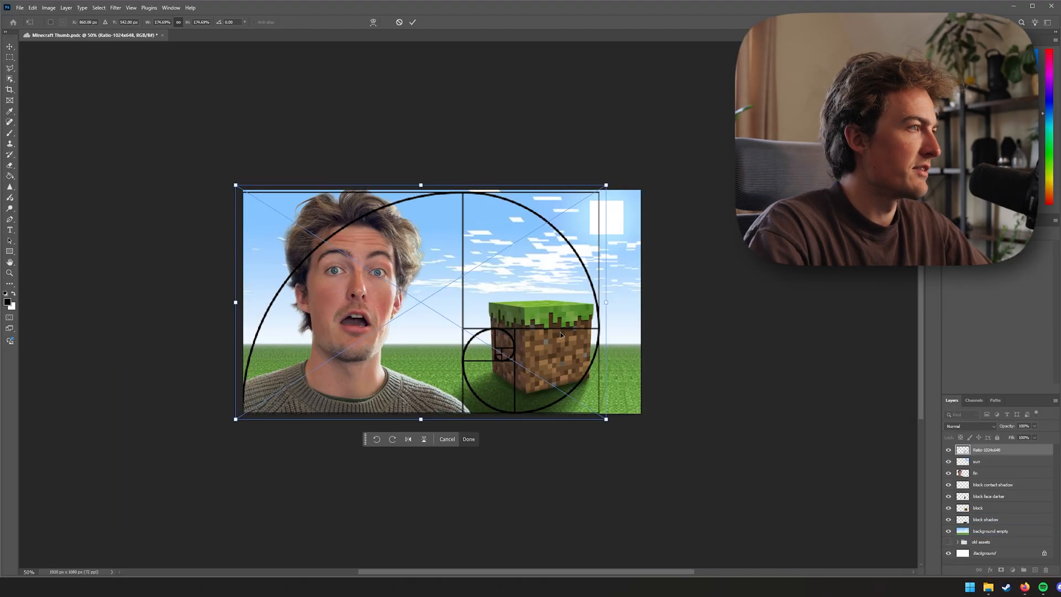
pyautogui.moveTo(605, 306); pyautogui.dragTo(647, 303)
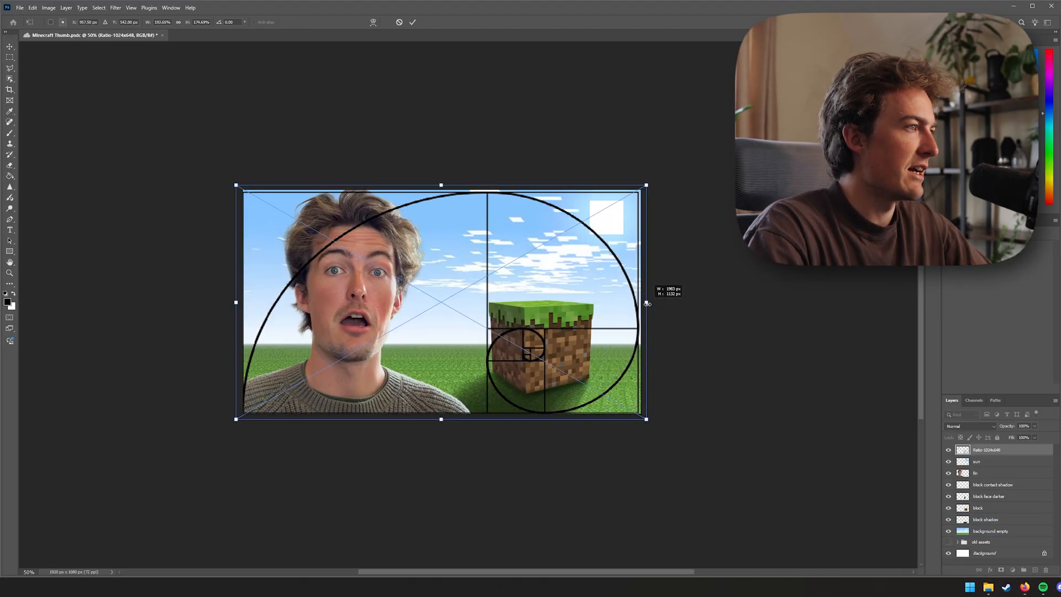
pyautogui.press('Return')
pyautogui.moveTo(560, 339); pyautogui.dragTo(608, 330)
pyautogui.hotkey('ctrl', 'z')
pyautogui.click(741, 381)
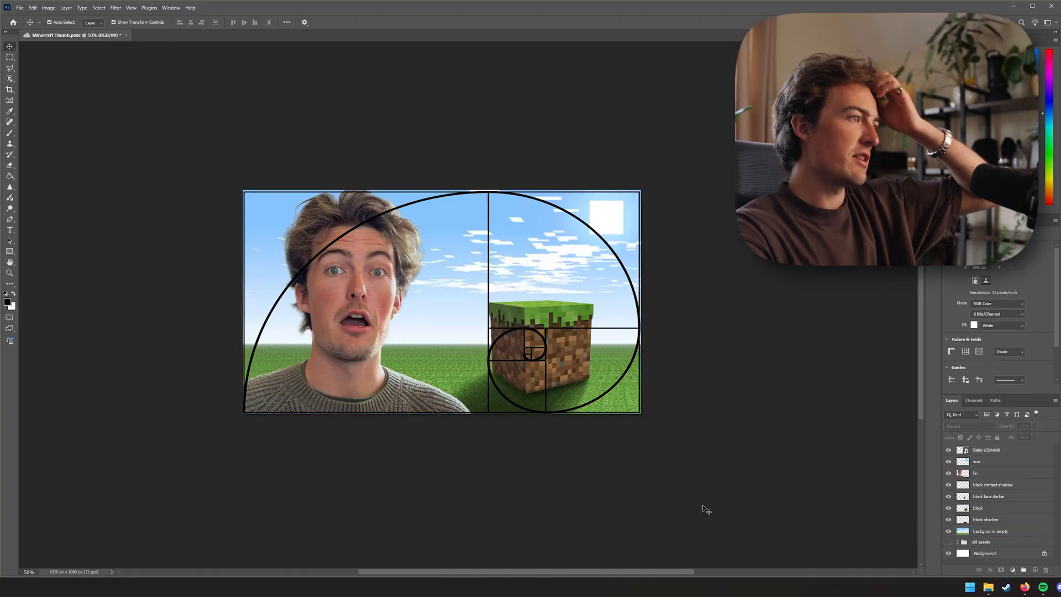
# Group the block, block face darker, block contact shadow, and block shadow layers together
pyautogui.click(582, 362)
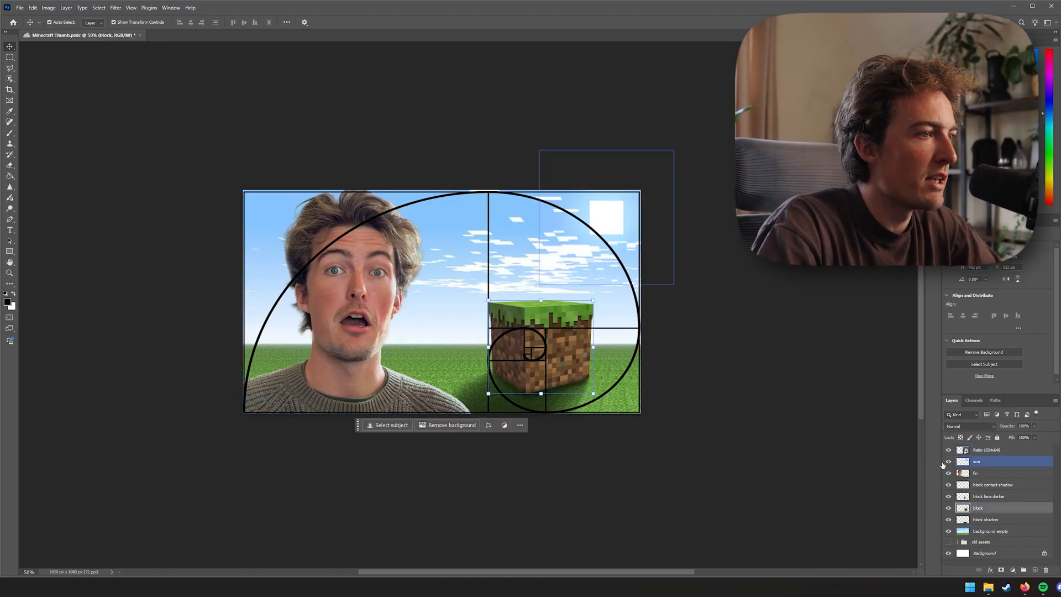
pyautogui.click(999, 522)
pyautogui.keyDown('shift'); pyautogui.click(1003, 487); pyautogui.keyUp('shift')
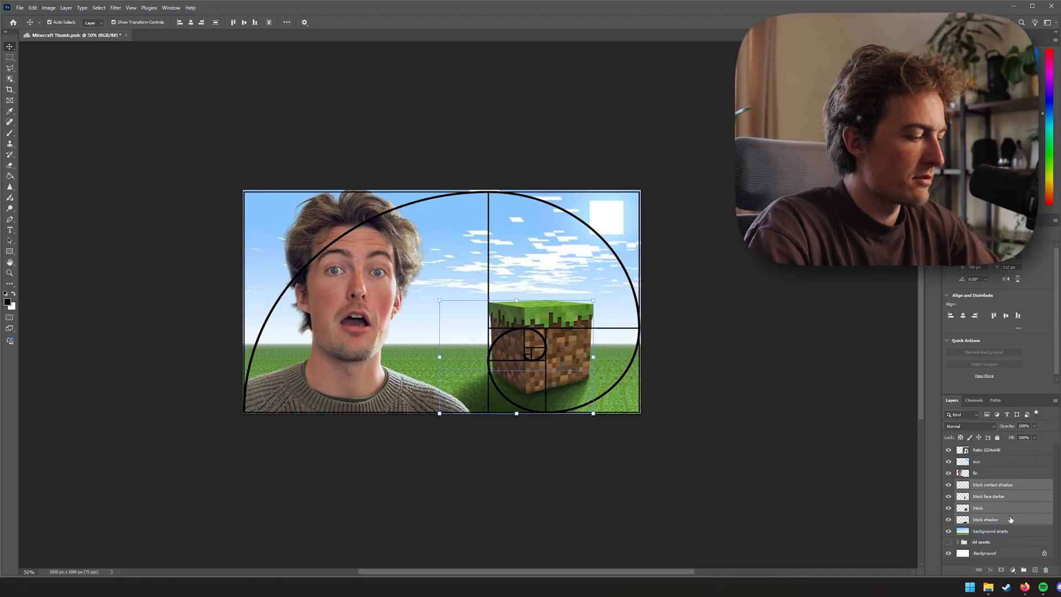
pyautogui.hotkey('ctrl', 'g')
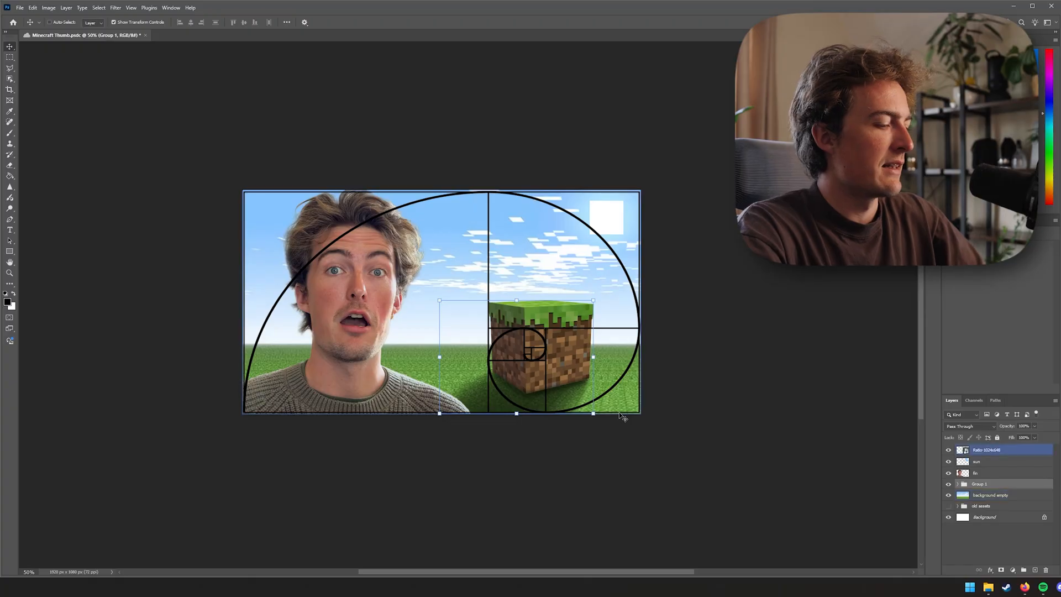
# Transform the block group, nudging it down and left onto the golden spiral's centre
pyautogui.hotkey('ctrl', 't')
pyautogui.moveTo(586, 363); pyautogui.dragTo(579, 373)
pyautogui.press('Return')
# Move the sun slightly up and shift the person cutout right and down
pyautogui.moveTo(602, 232); pyautogui.dragTo(601, 218)
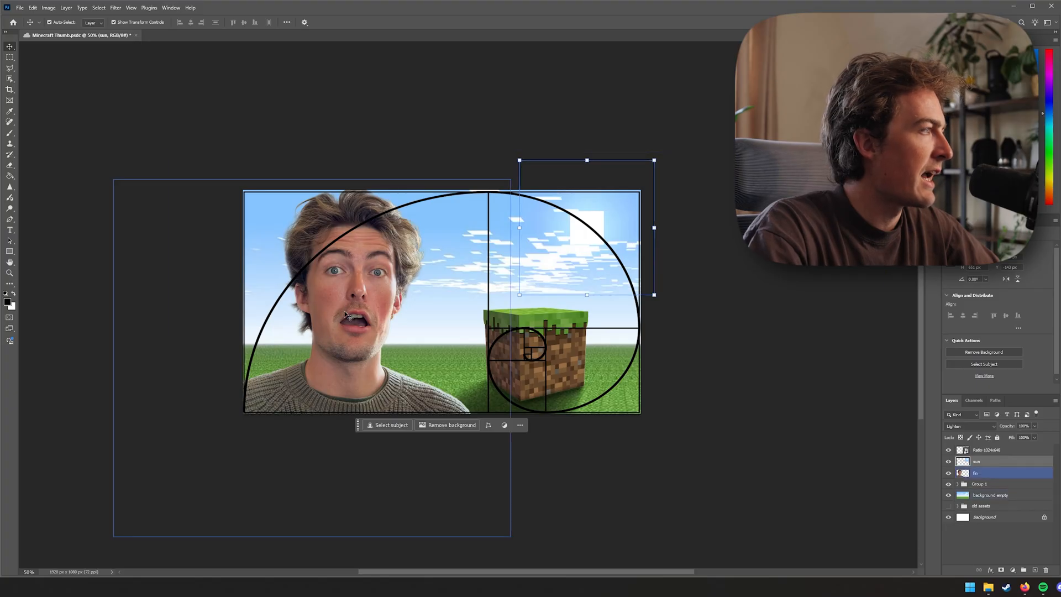
pyautogui.moveTo(356, 319); pyautogui.dragTo(418, 360)
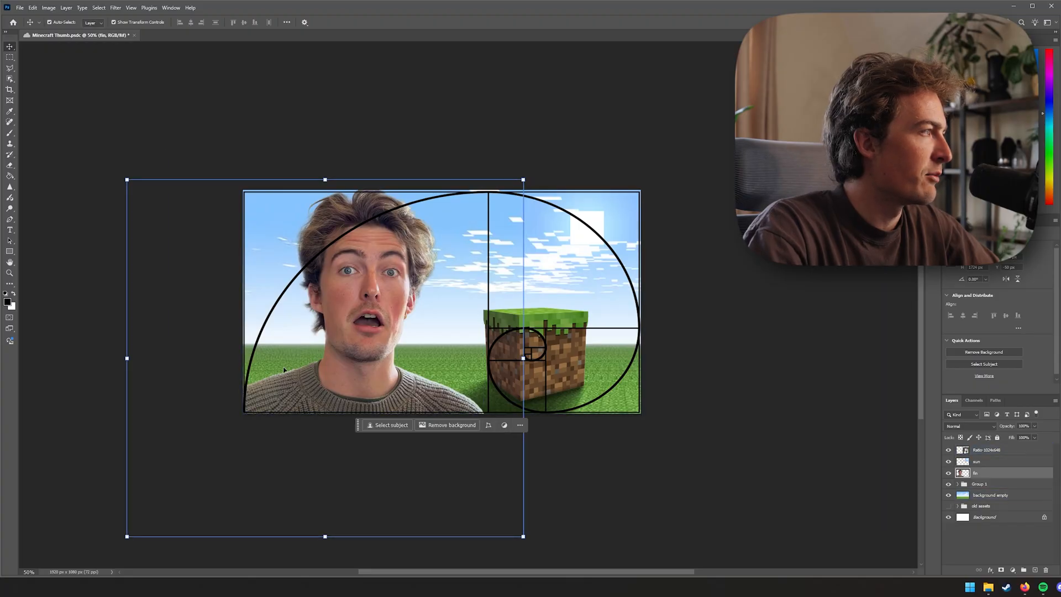
pyautogui.moveTo(374, 266); pyautogui.dragTo(369, 275)
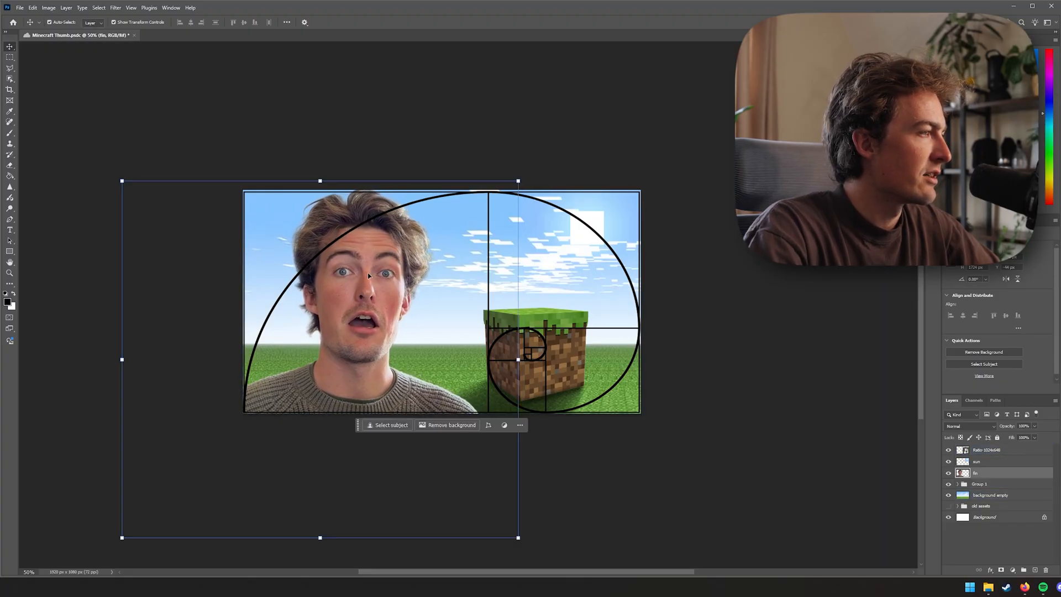
# Hide the golden ratio overlay layer
pyautogui.click(949, 450)
pyautogui.click(812, 443)
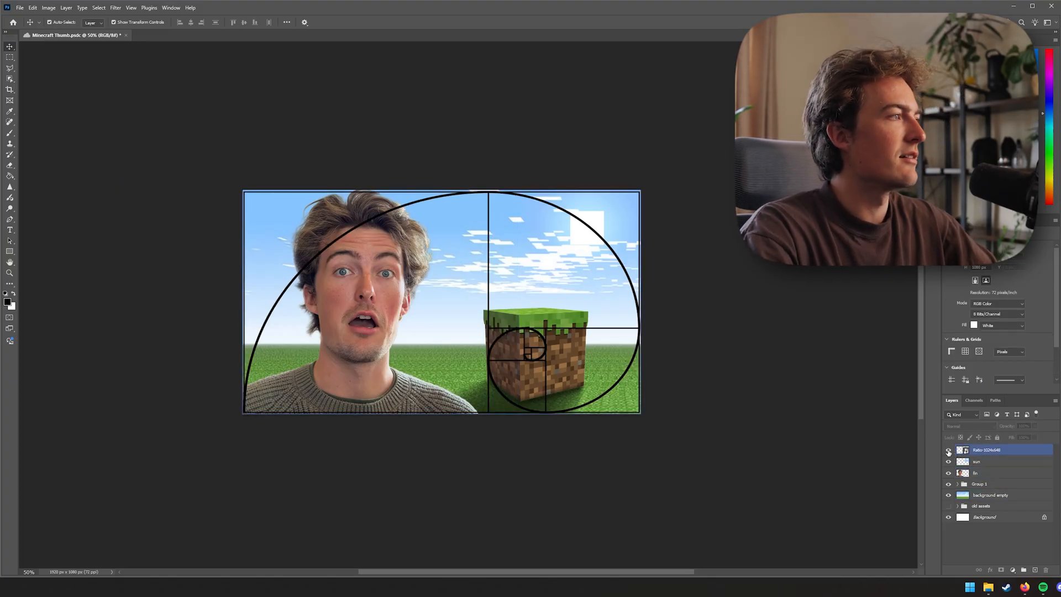
pyautogui.click(948, 451)
pyautogui.click(948, 451)
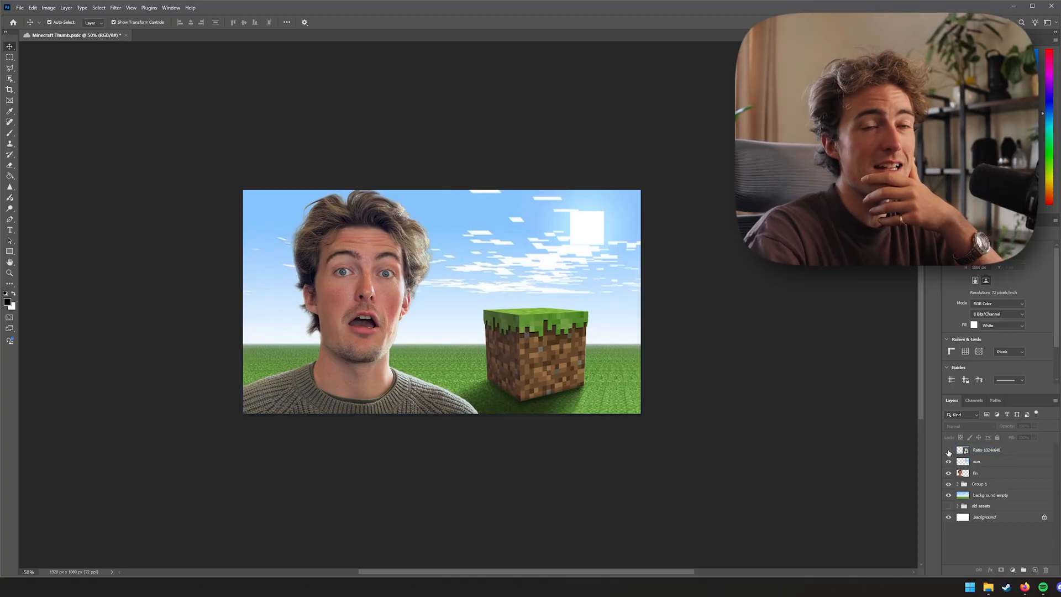
# Duplicate the person layer, hide the copy, and move it into the old assets group
pyautogui.hotkey('ctrl', '+')
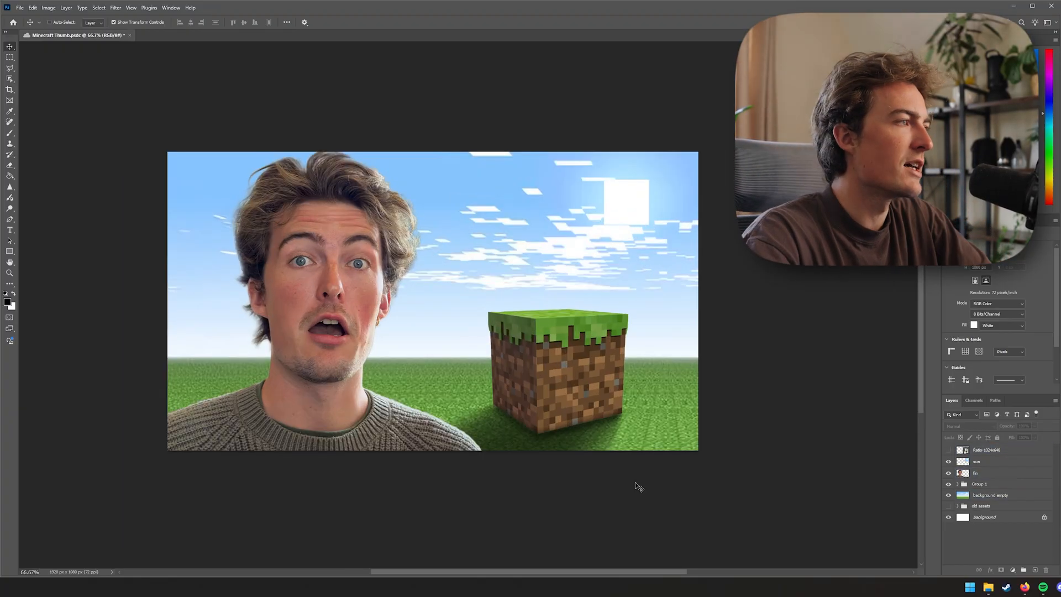
pyautogui.click(327, 284)
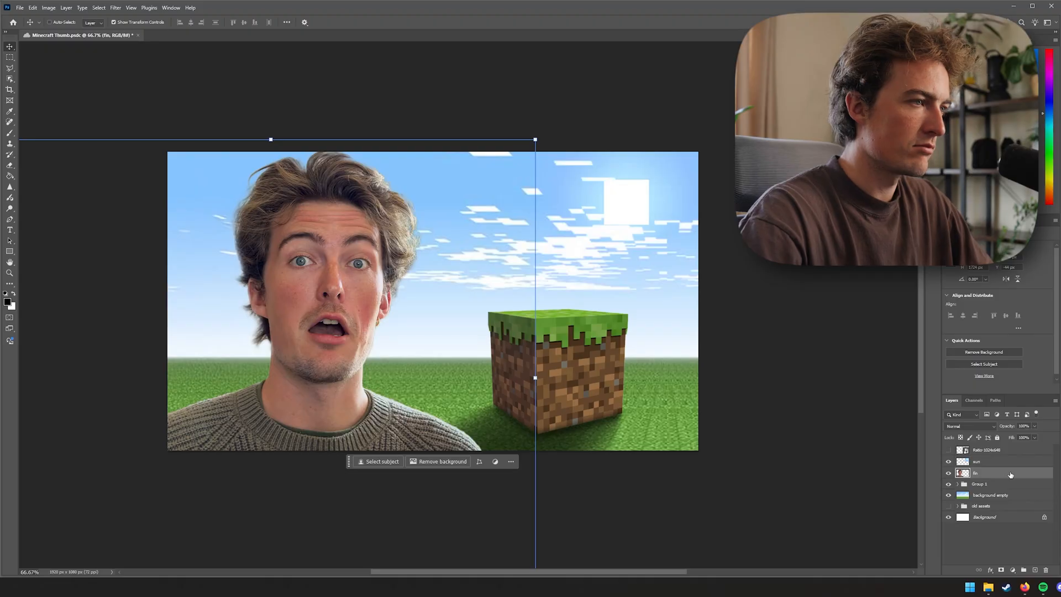
pyautogui.hotkey('ctrl', 'j')
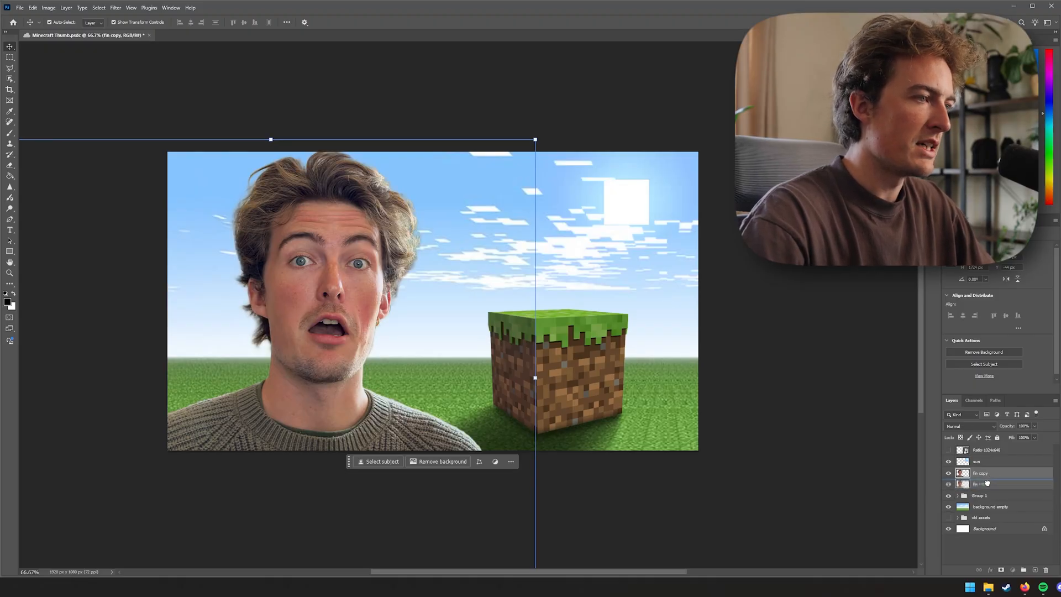
pyautogui.click(948, 473)
pyautogui.moveTo(972, 475); pyautogui.dragTo(985, 520)
pyautogui.click(984, 474)
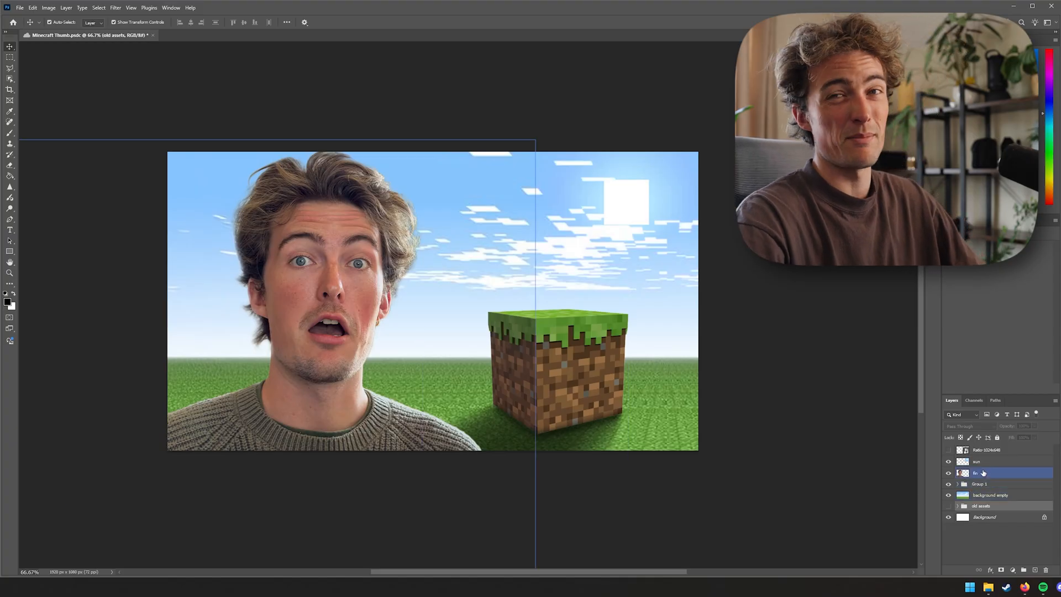
# Convert the person layer into a smart object
pyautogui.rightClick(989, 474)
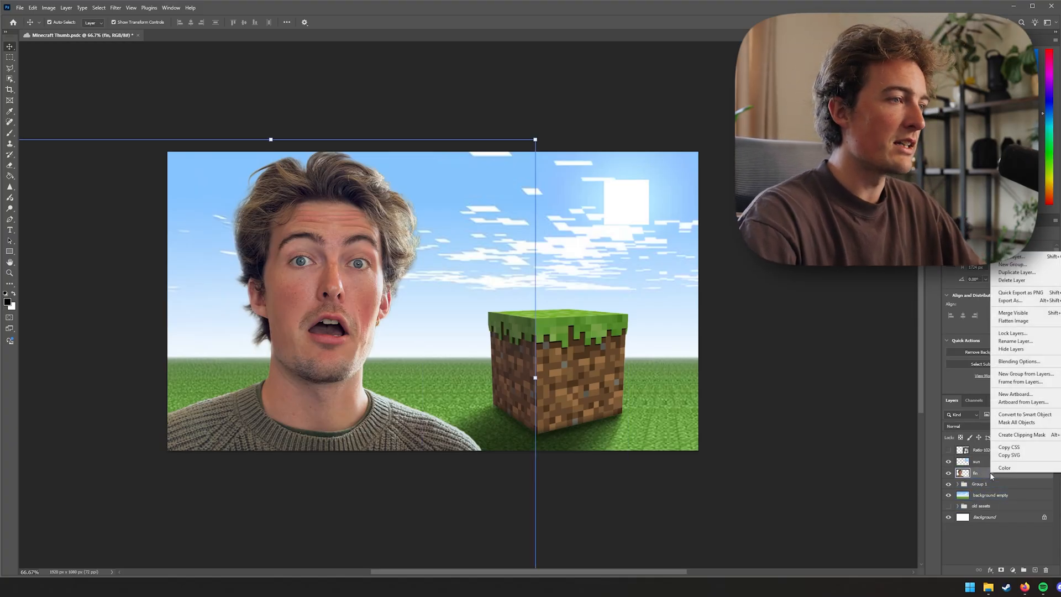
pyautogui.click(1018, 415)
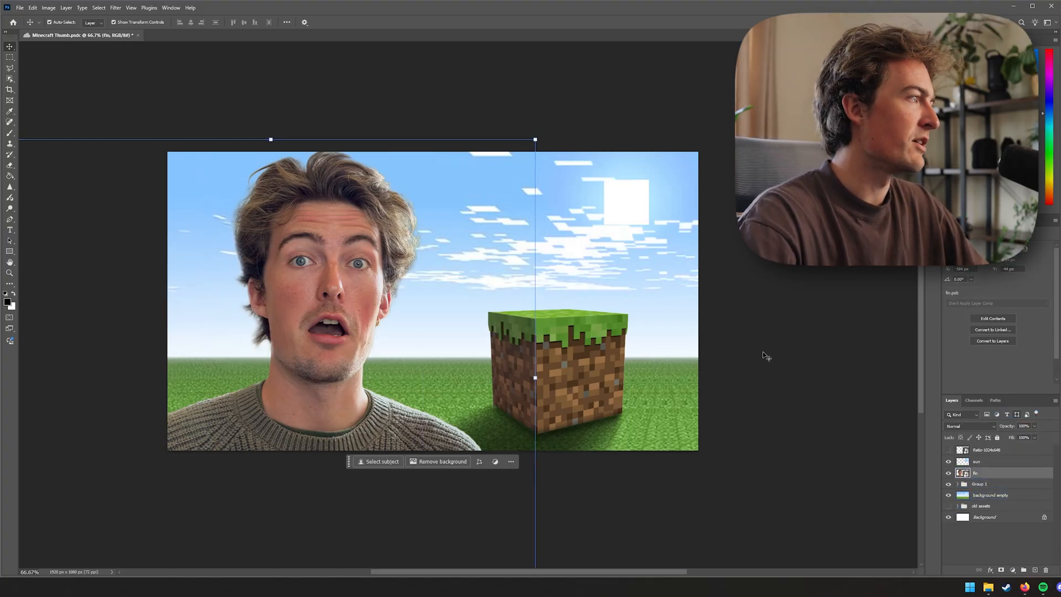
# Apply a Camera Raw Filter to the person, setting Texture to +15, Clarity and Dehaze to +5, and Exposure to +0.30
pyautogui.click(115, 8)
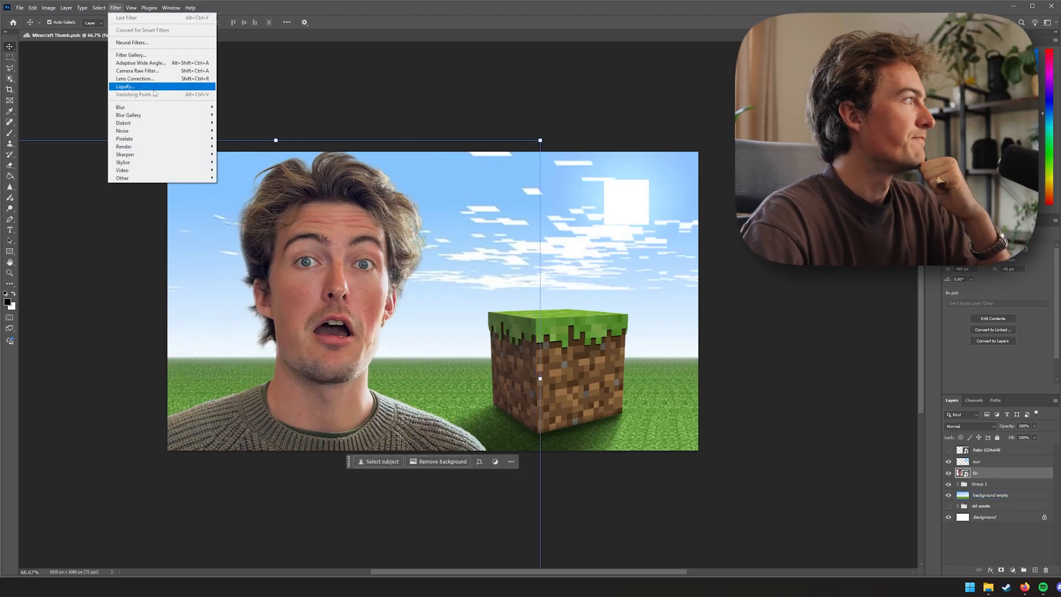
pyautogui.click(137, 71)
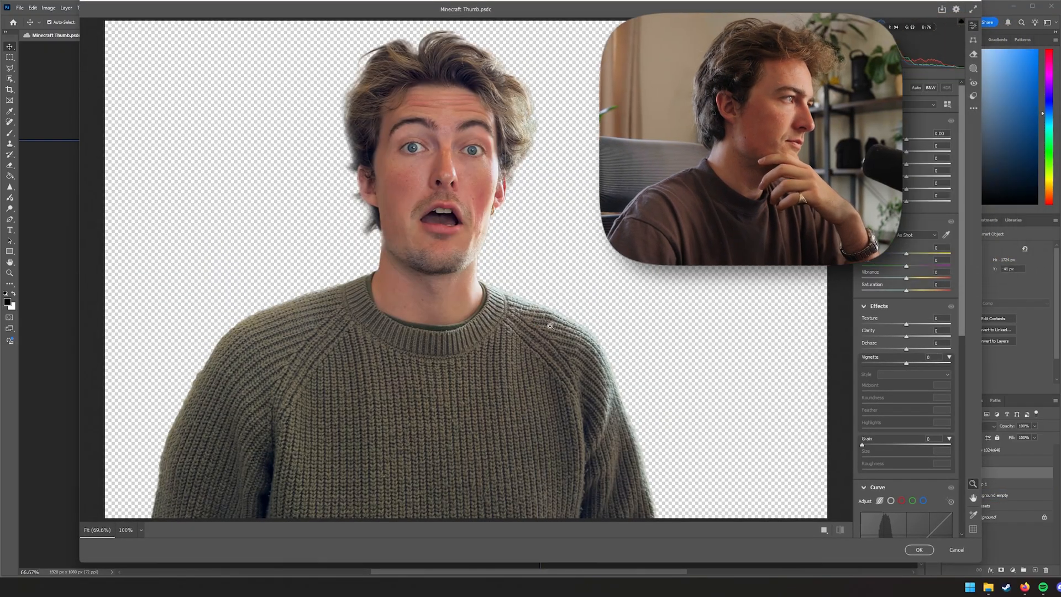
pyautogui.click(918, 92)
pyautogui.click(916, 88)
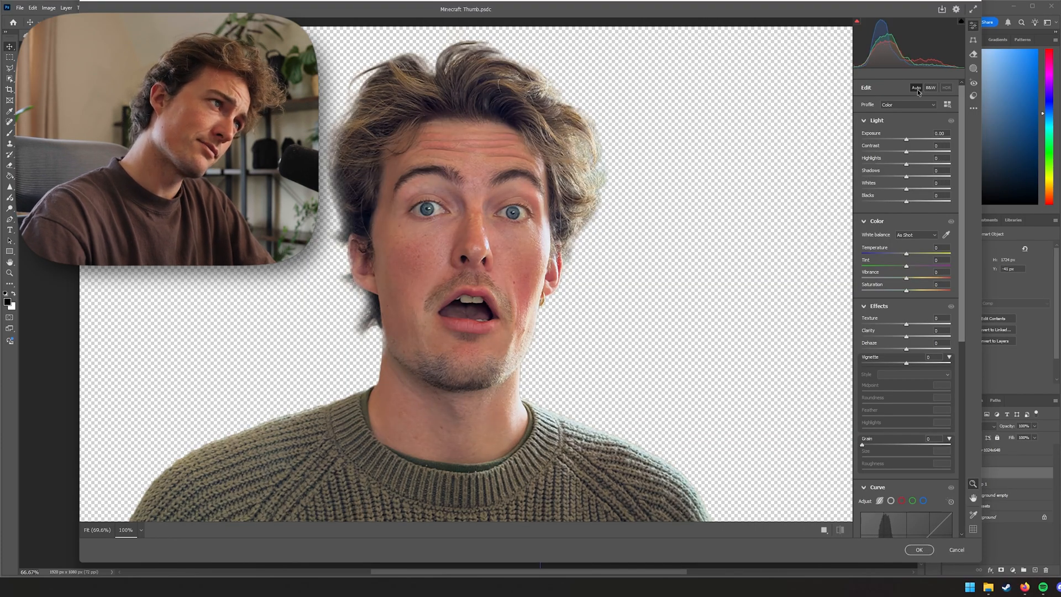
pyautogui.scroll(-2, 888, 311)
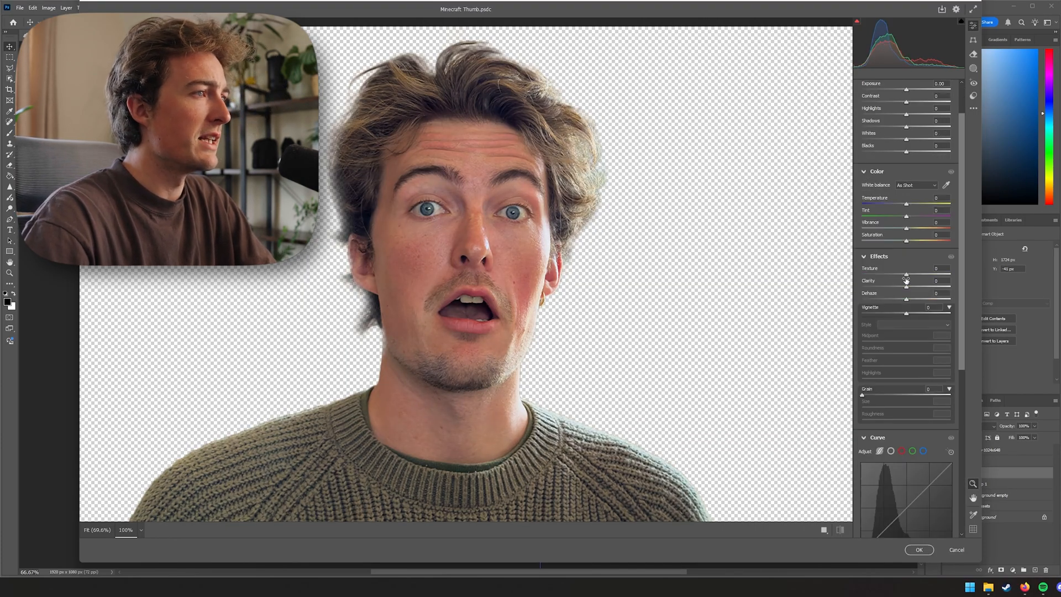
pyautogui.hotkey('ctrl', '+')
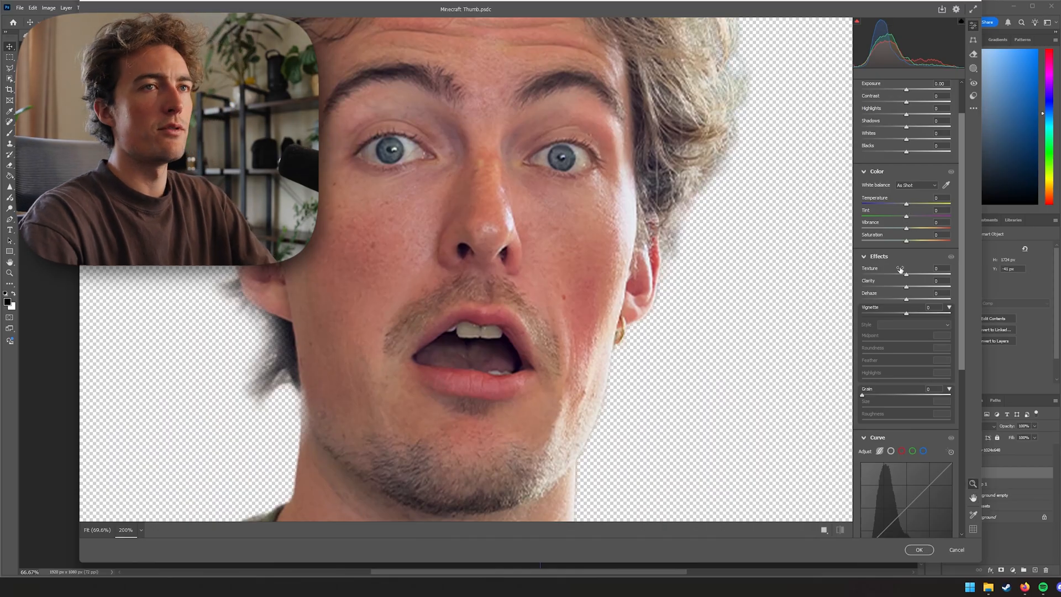
pyautogui.moveTo(898, 269)
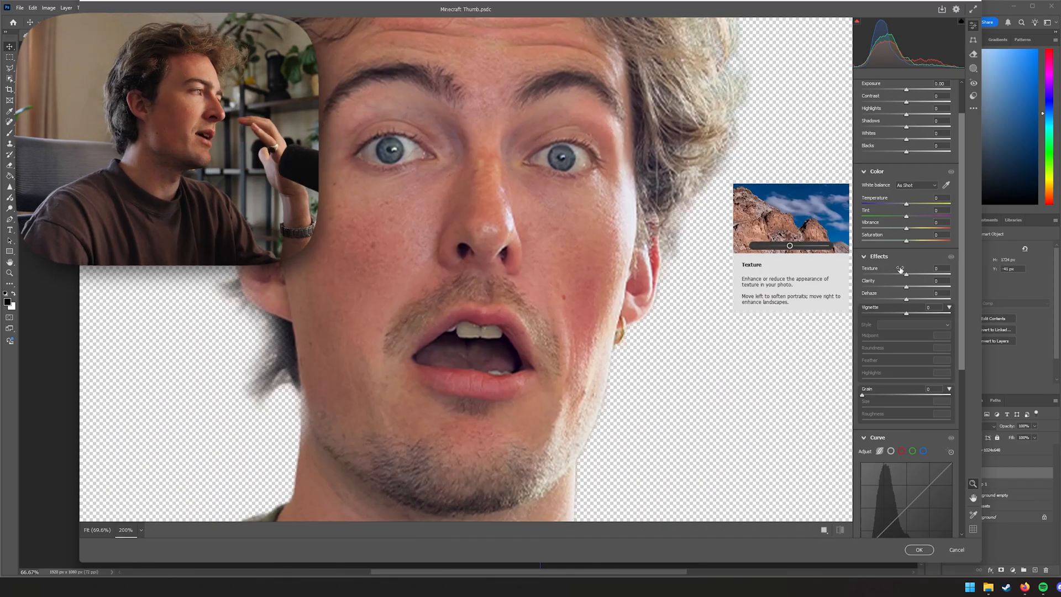
pyautogui.moveTo(906, 274); pyautogui.dragTo(914, 281)
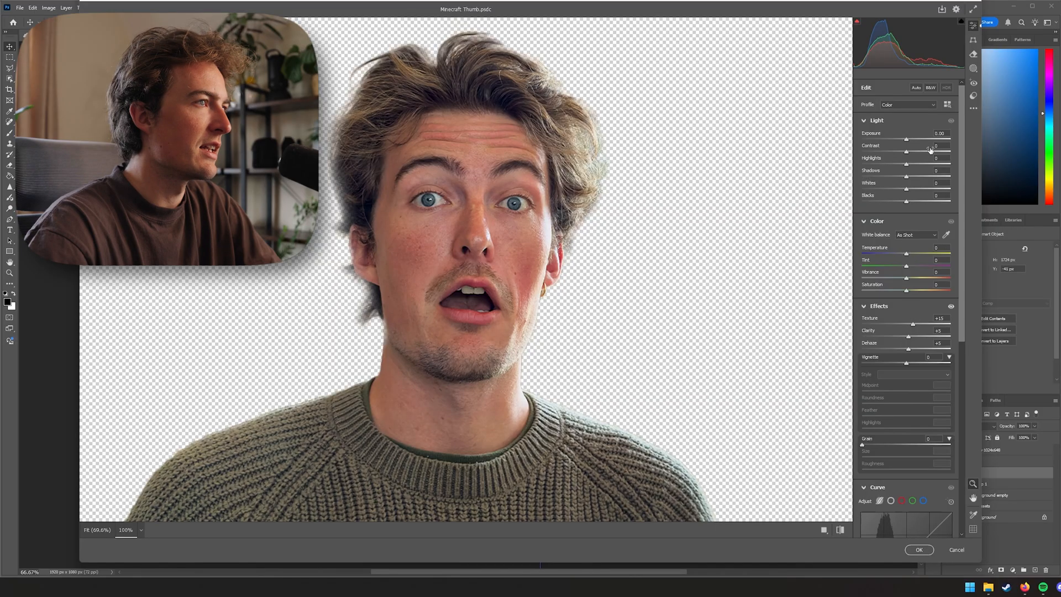
pyautogui.moveTo(908, 142); pyautogui.dragTo(911, 143)
# In the filter's Detail section set Sharpening to 70, Radius 1.0, Noise Reduction 50 and Color Noise Reduction 0, then apply
pyautogui.scroll(-6, 867, 375)
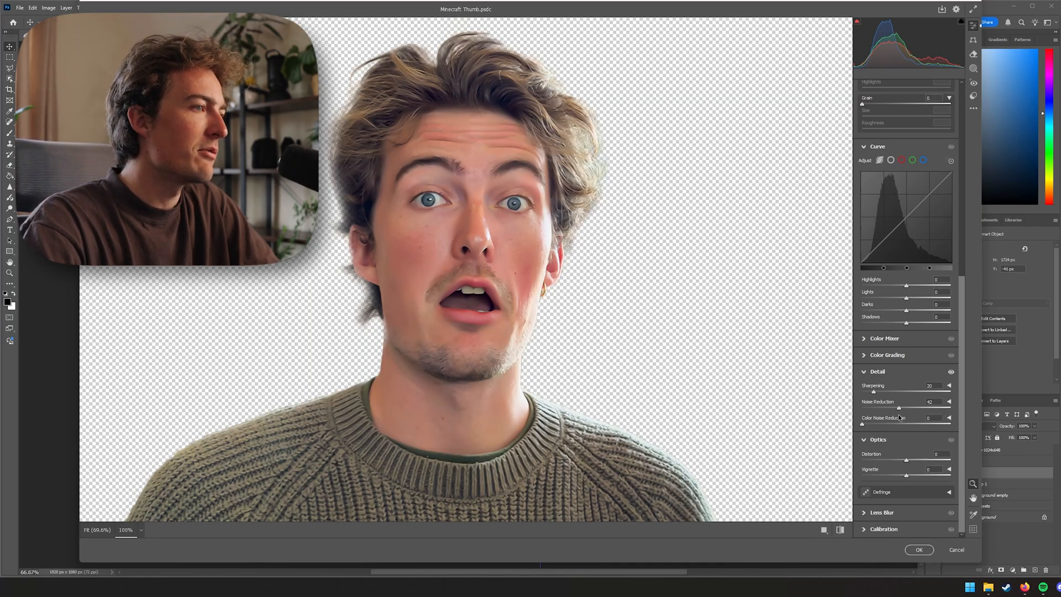
pyautogui.click(950, 403)
pyautogui.scroll(-1, 907, 405)
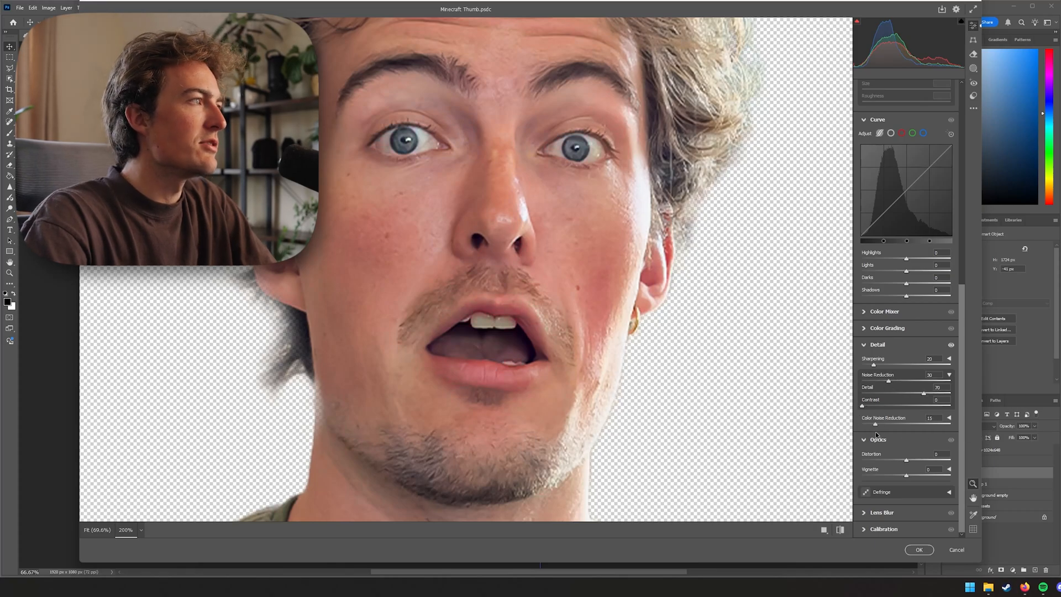
pyautogui.moveTo(854, 439); pyautogui.dragTo(876, 454)
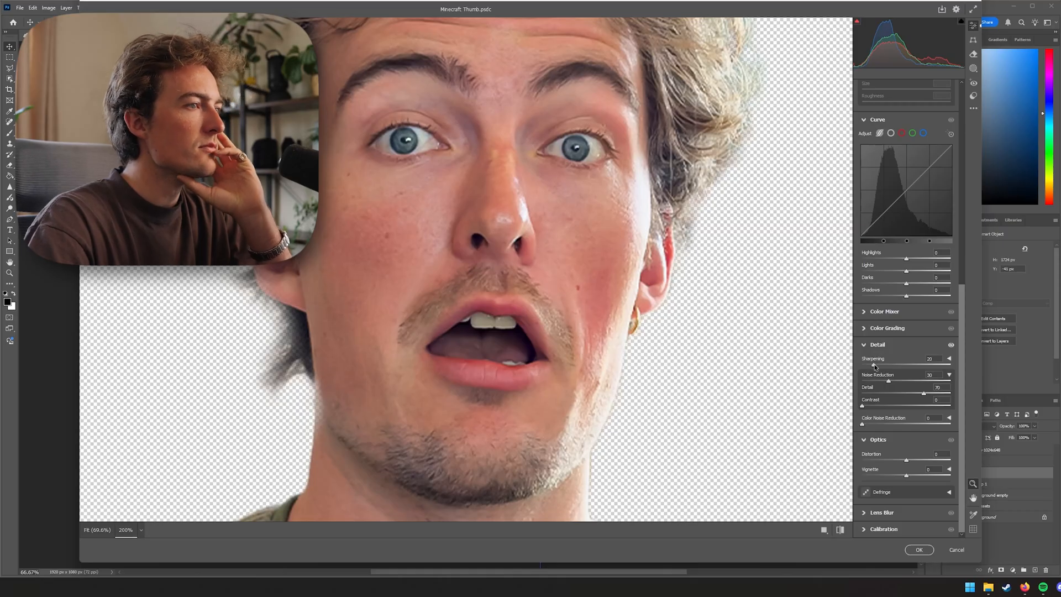
pyautogui.click(949, 361)
pyautogui.moveTo(874, 365); pyautogui.dragTo(891, 371)
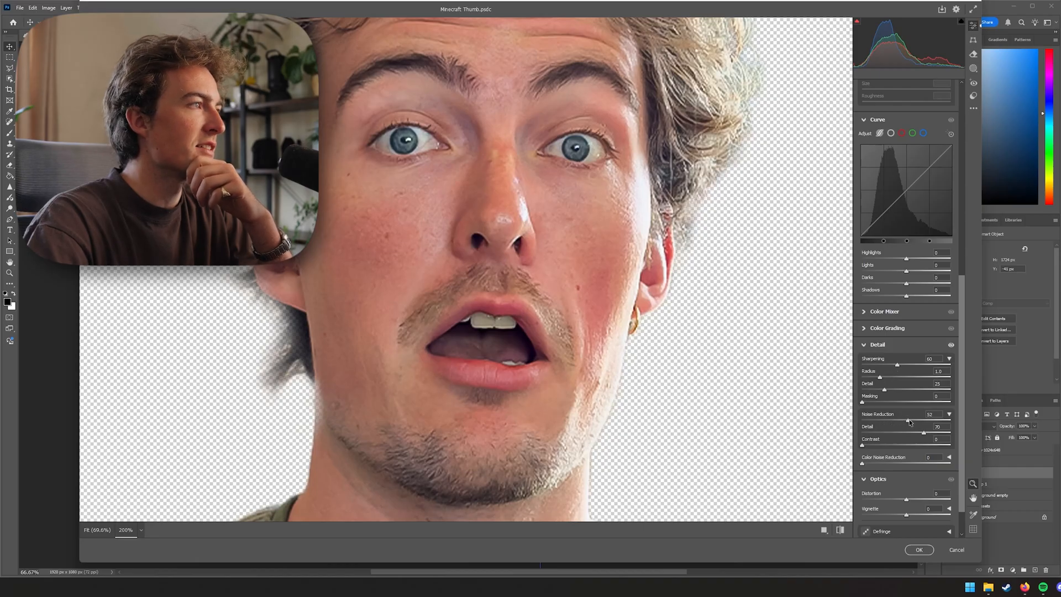
pyautogui.moveTo(899, 421); pyautogui.dragTo(907, 420)
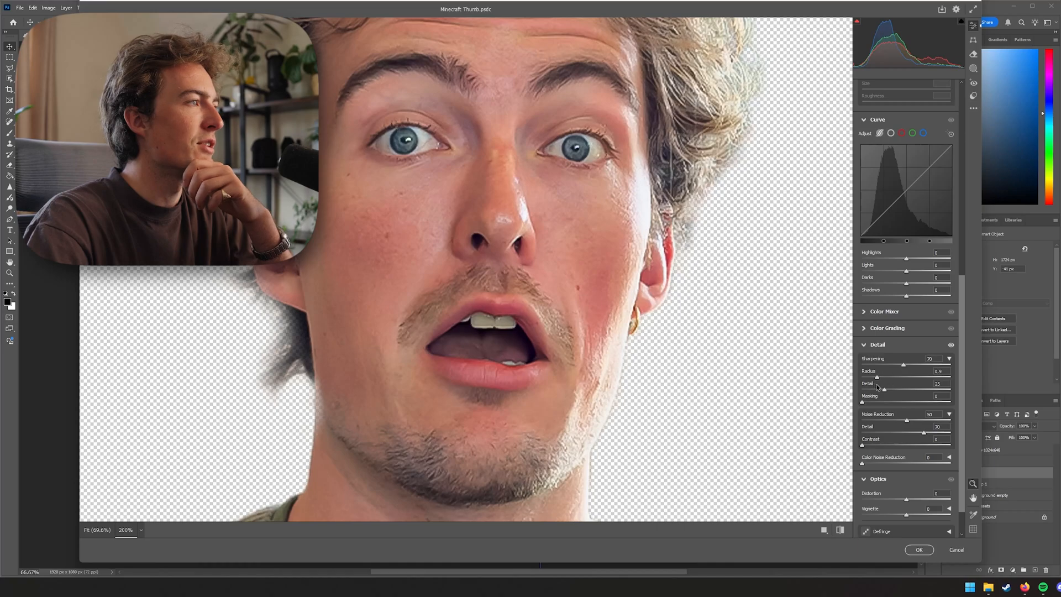
pyautogui.moveTo(876, 390); pyautogui.dragTo(880, 377)
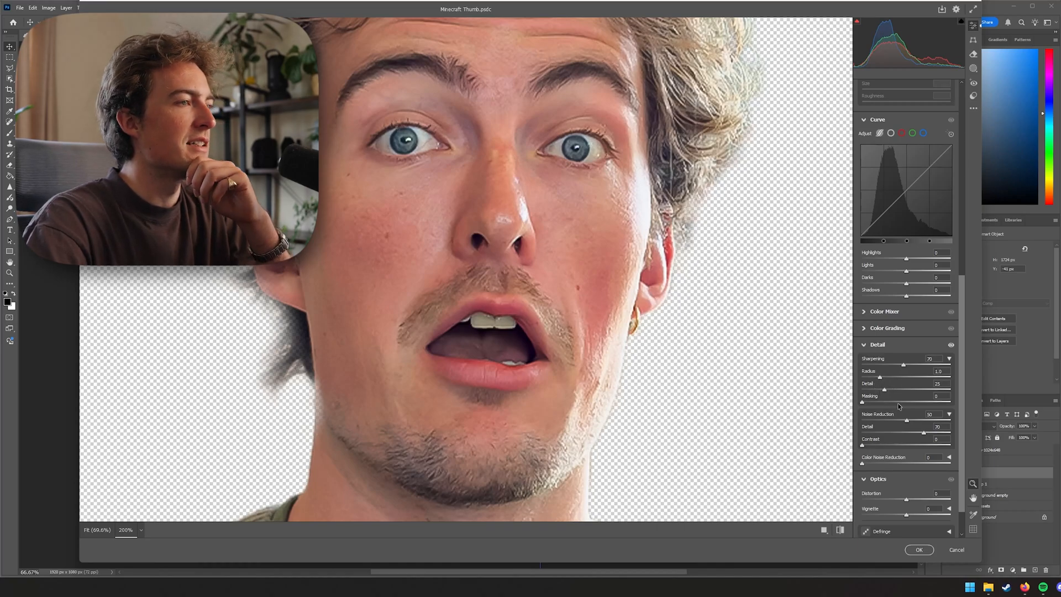
pyautogui.click(877, 346)
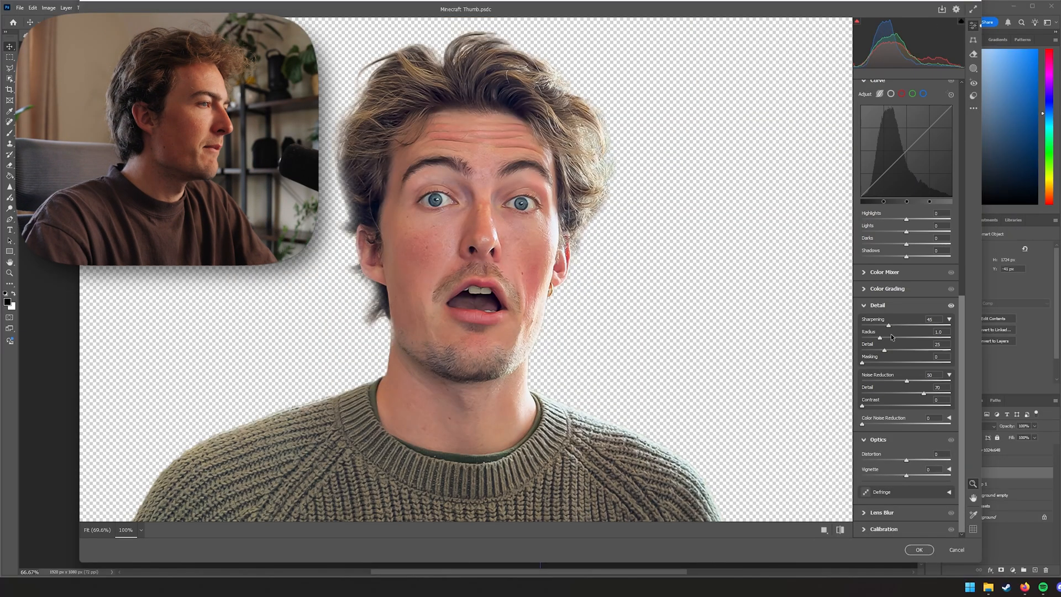
pyautogui.scroll(5, 891, 336)
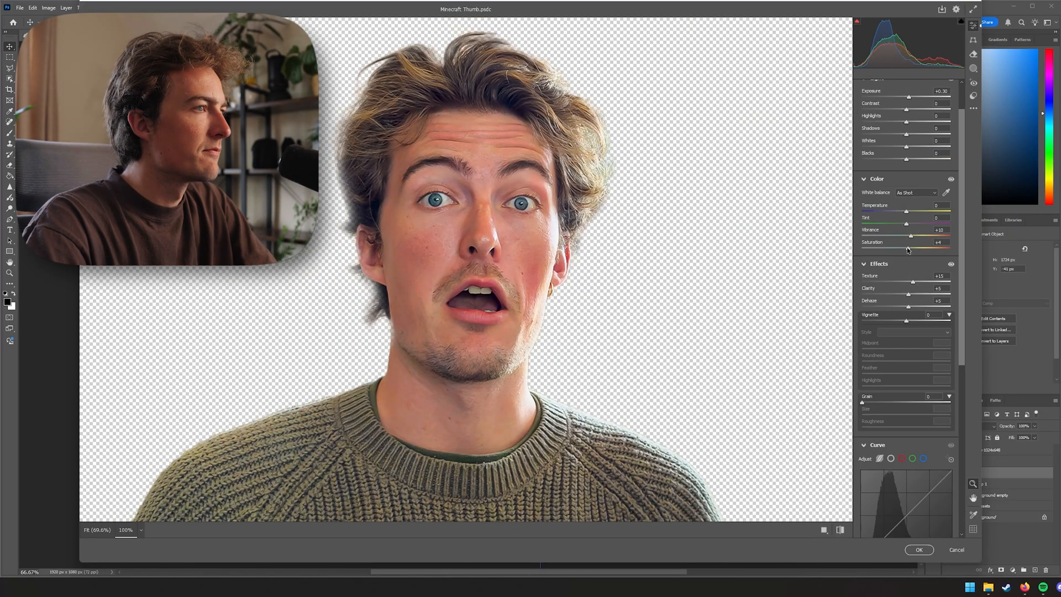
pyautogui.click(919, 550)
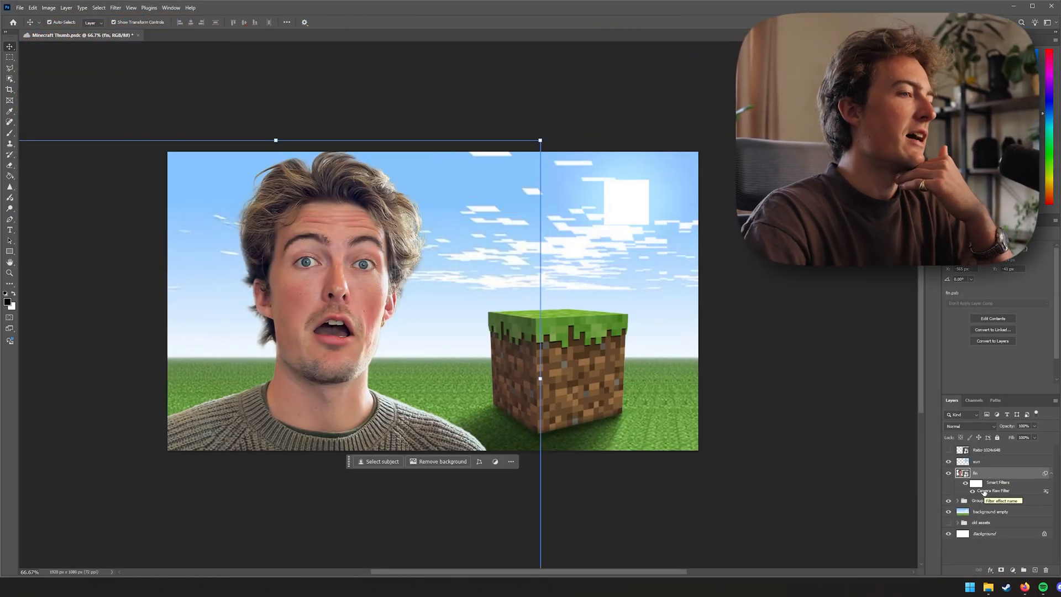
# Toggle the Camera Raw filter's visibility to compare the person before and after
pyautogui.click(973, 491)
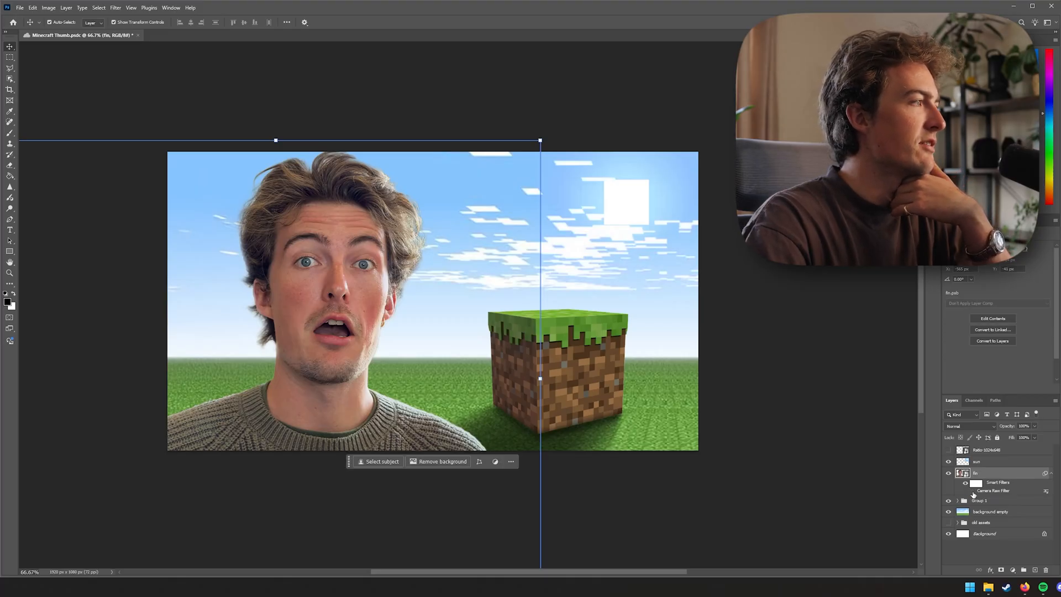
pyautogui.click(973, 491)
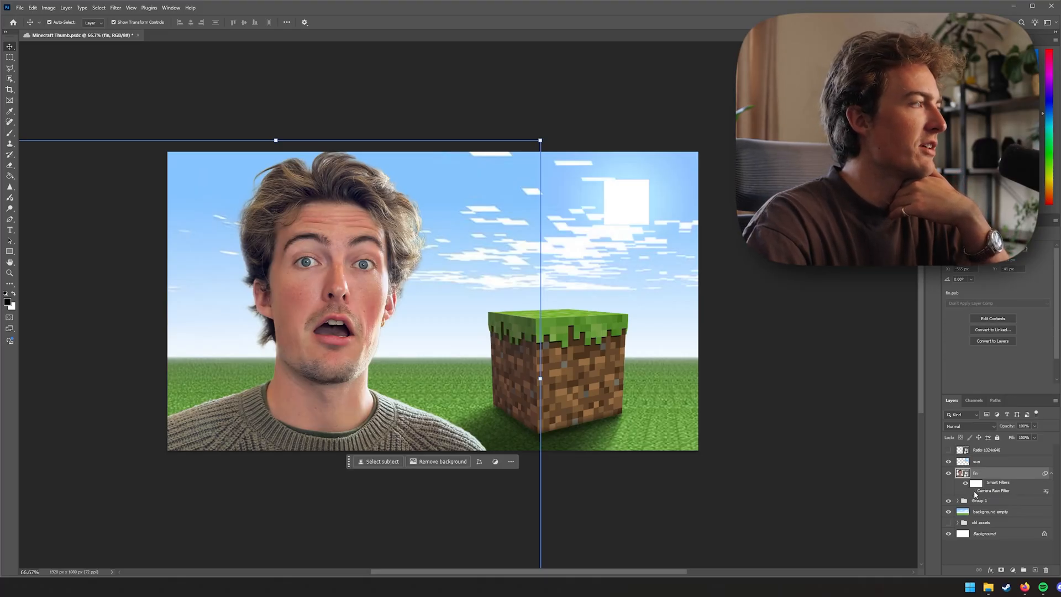
pyautogui.click(972, 491)
pyautogui.click(973, 491)
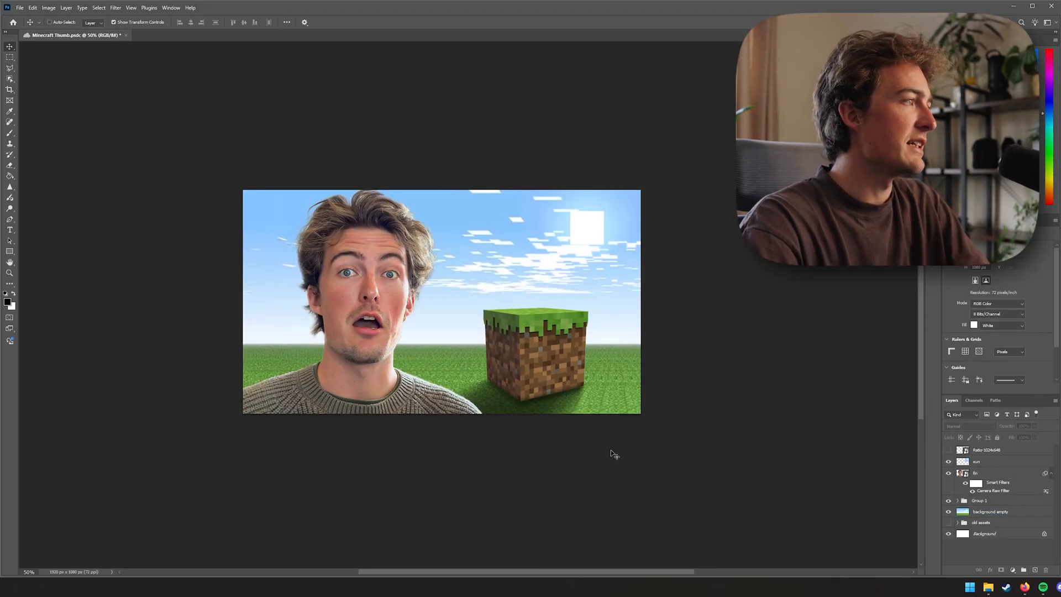
pyautogui.hotkey('ctrl', '-')
pyautogui.hotkey('ctrl', '=')
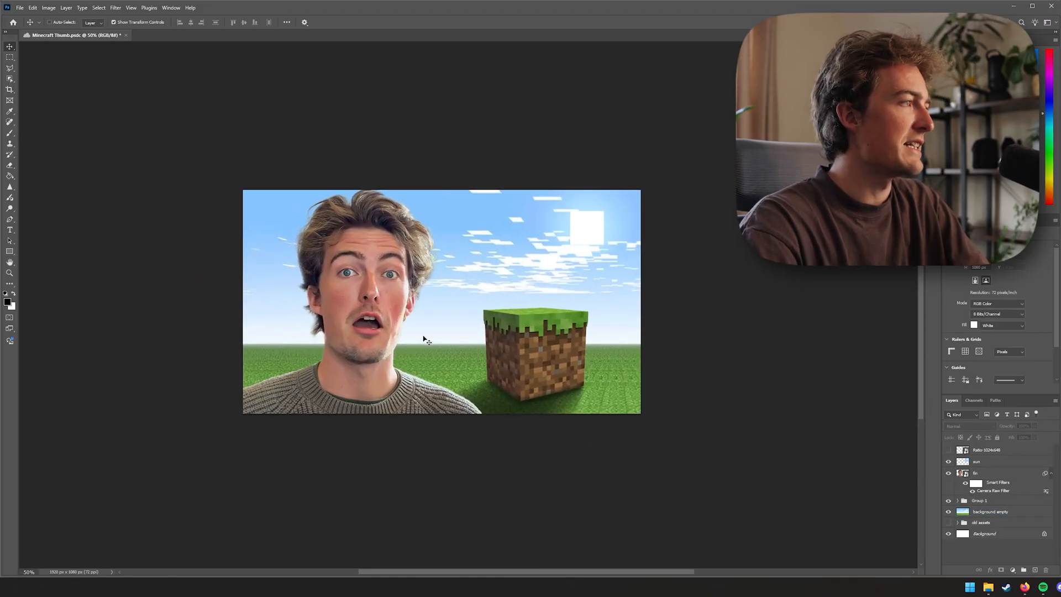
# Add a Brightness/Contrast adjustment to the person smart object with Contrast set to 20
pyautogui.click(1001, 476)
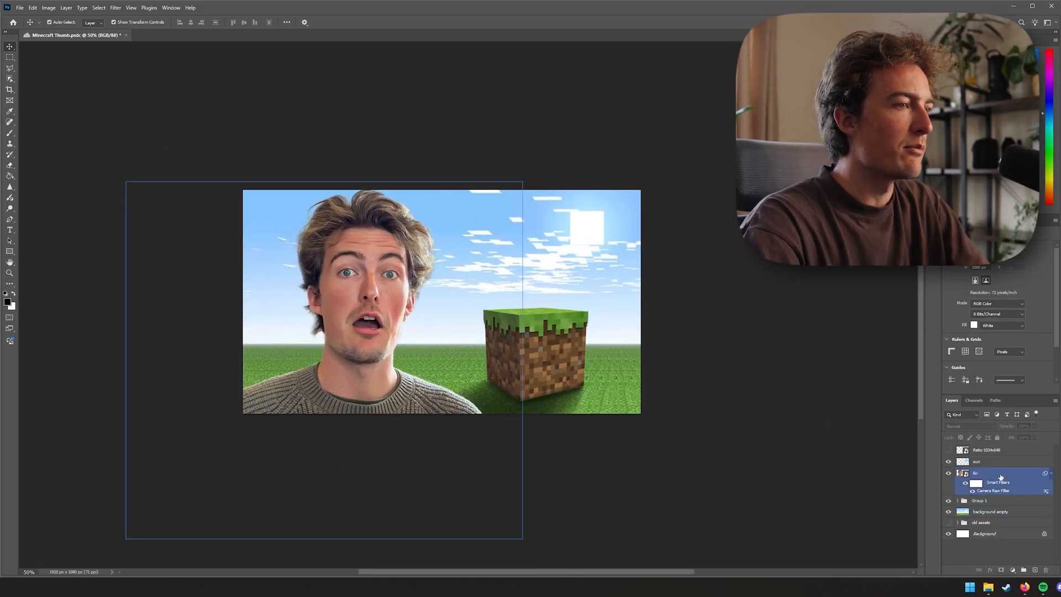
pyautogui.click(48, 7)
pyautogui.moveTo(112, 32)
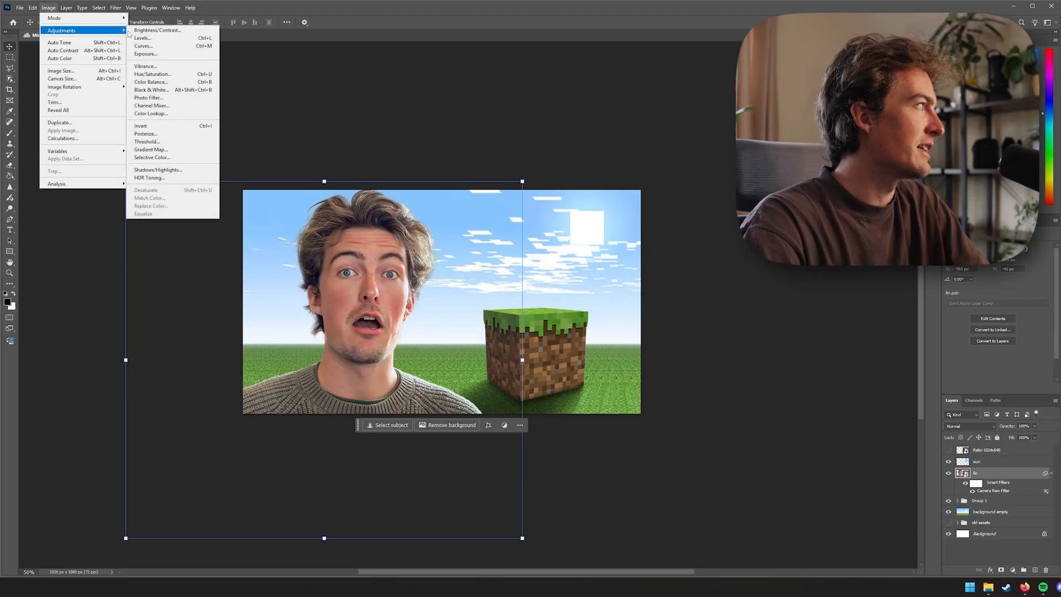
pyautogui.click(157, 29)
pyautogui.moveTo(752, 136); pyautogui.dragTo(748, 136)
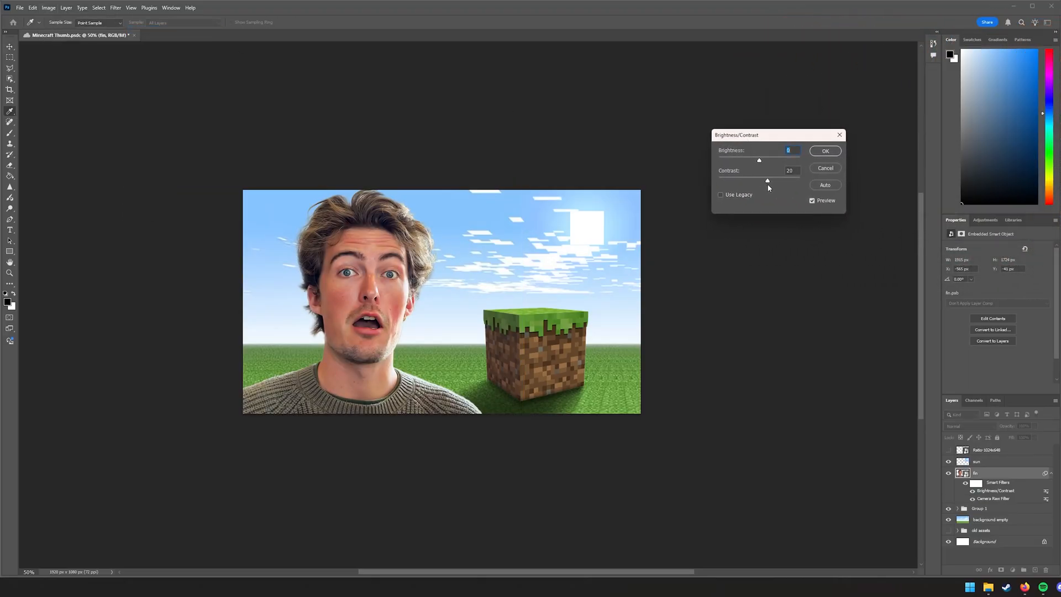
pyautogui.moveTo(760, 161); pyautogui.dragTo(762, 163)
pyautogui.click(825, 151)
# Zoom in closely to inspect the skin on the person's face
pyautogui.press('v')
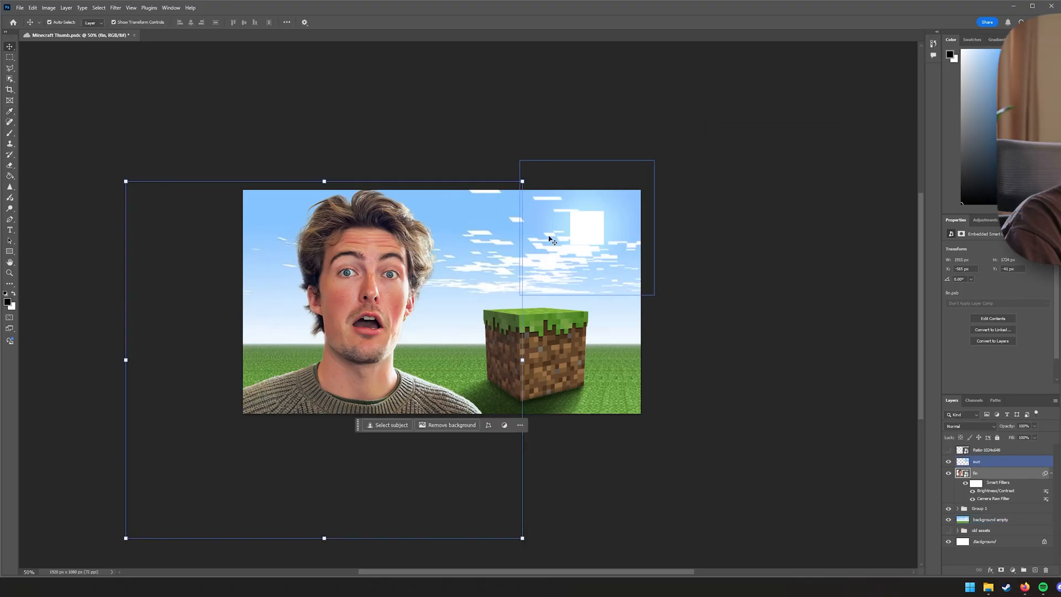
pyautogui.scroll(6, 561, 230)
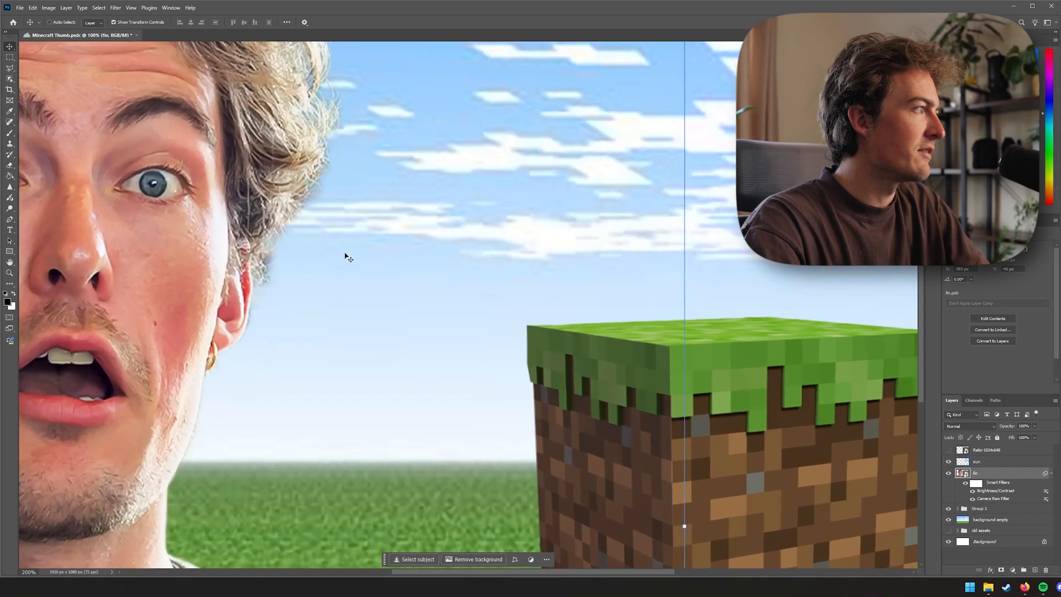
pyautogui.moveTo(347, 257); pyautogui.dragTo(664, 289)
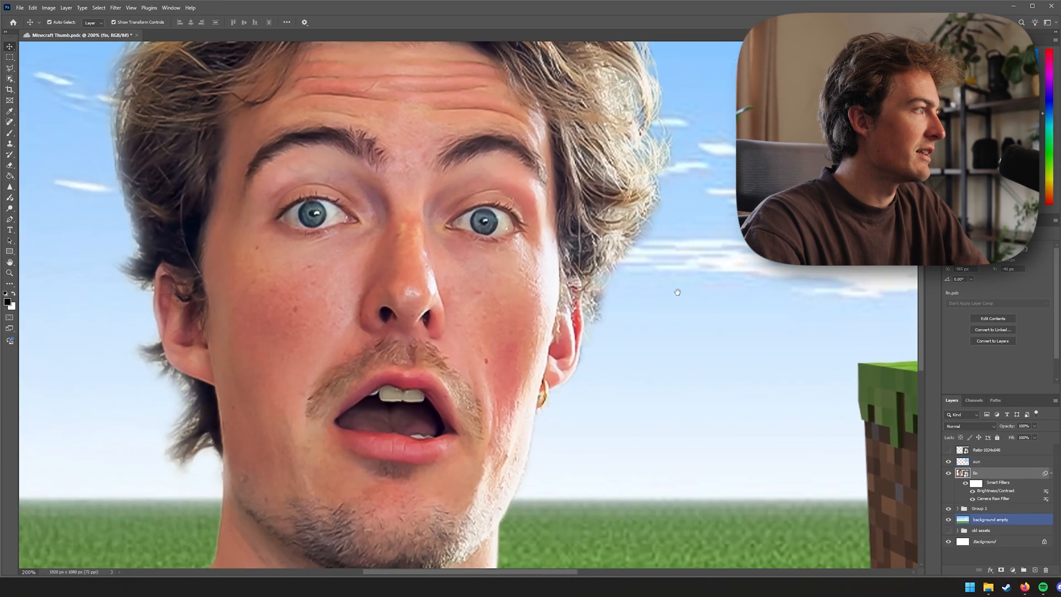
pyautogui.hotkey('ctrl', '-')
pyautogui.hotkey('ctrl', '+')
pyautogui.hotkey('ctrl', '+')
pyautogui.hotkey('ctrl', '+')
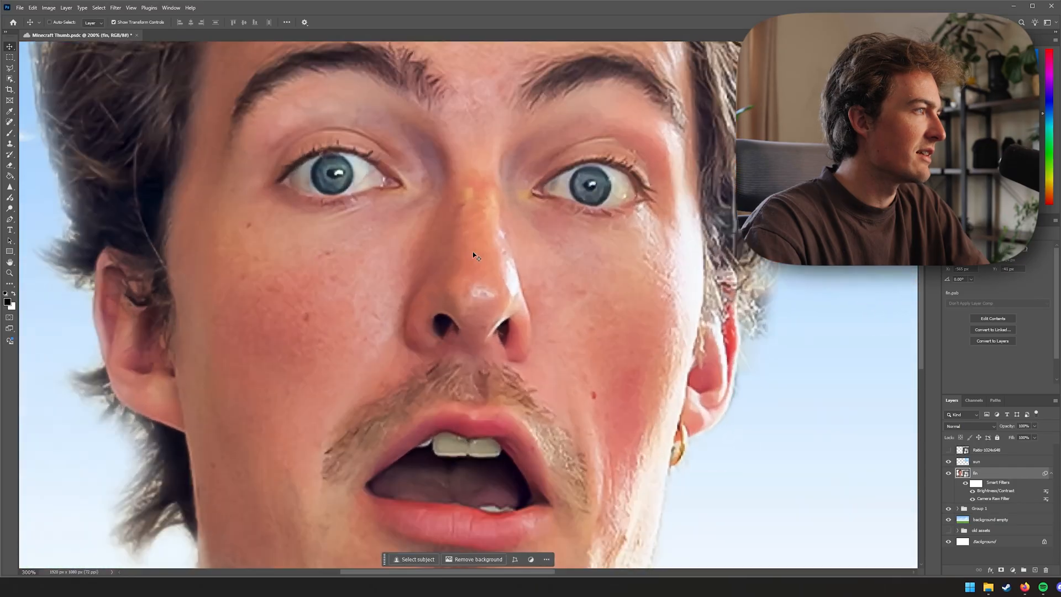
pyautogui.moveTo(474, 255); pyautogui.dragTo(480, 303)
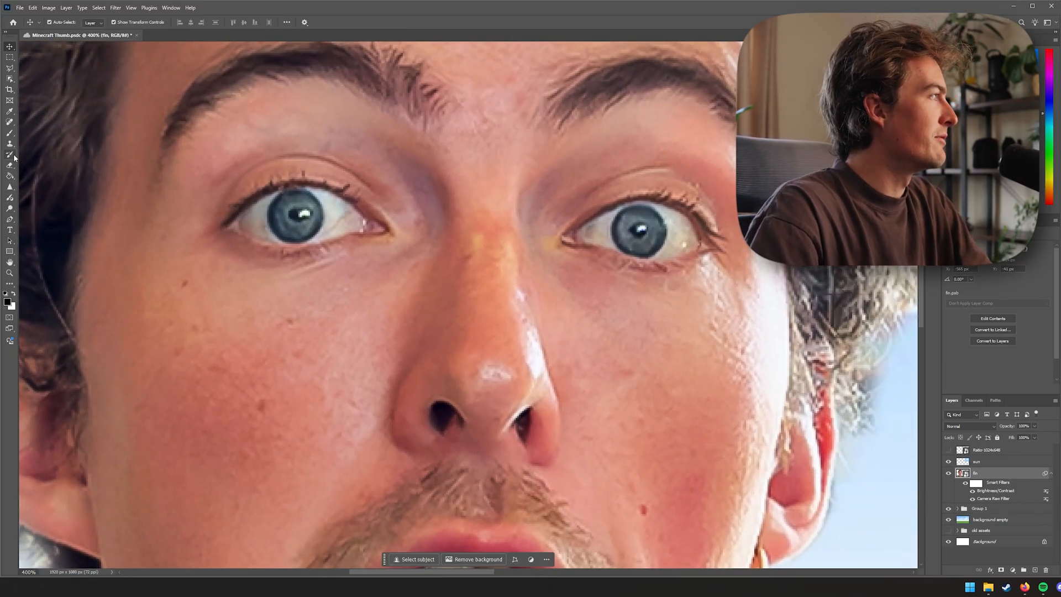
# Rasterize the person's smart object layer, flattening its Camera Raw and Brightness/Contrast filters
pyautogui.click(11, 125)
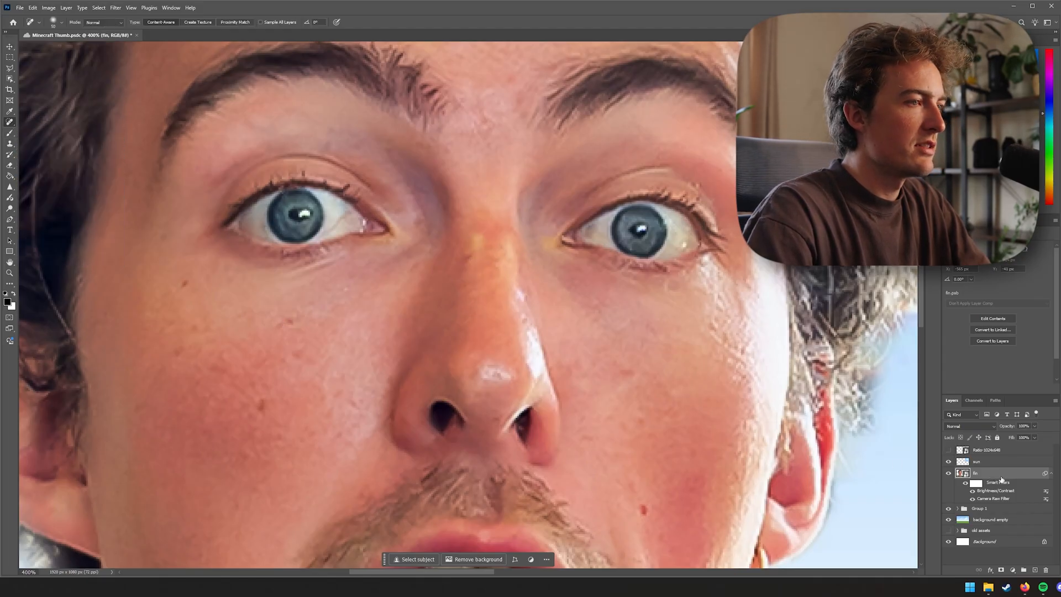
pyautogui.scroll(-8, 572, 390)
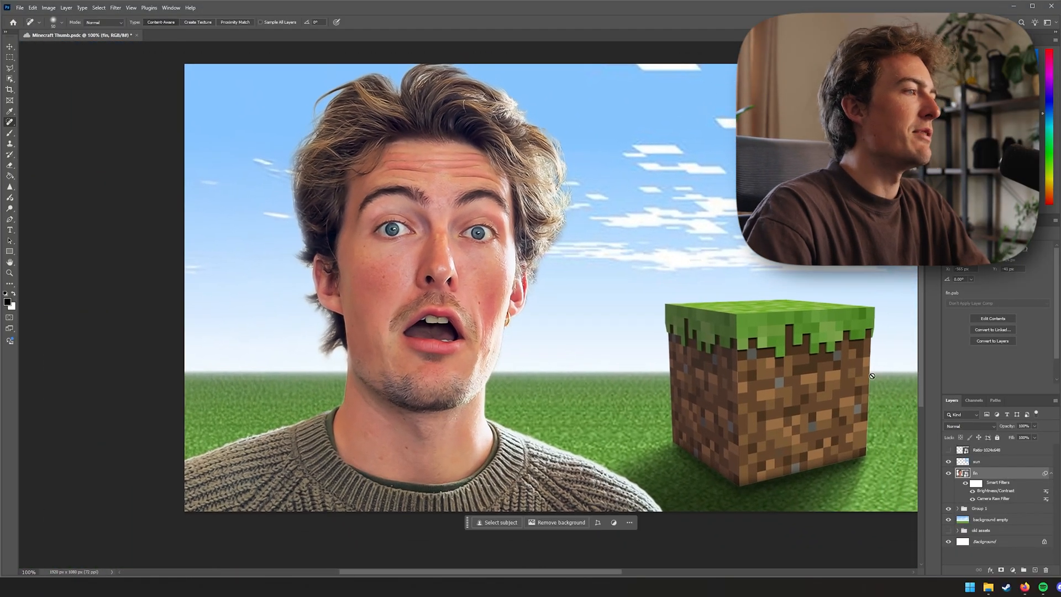
pyautogui.rightClick(1028, 456)
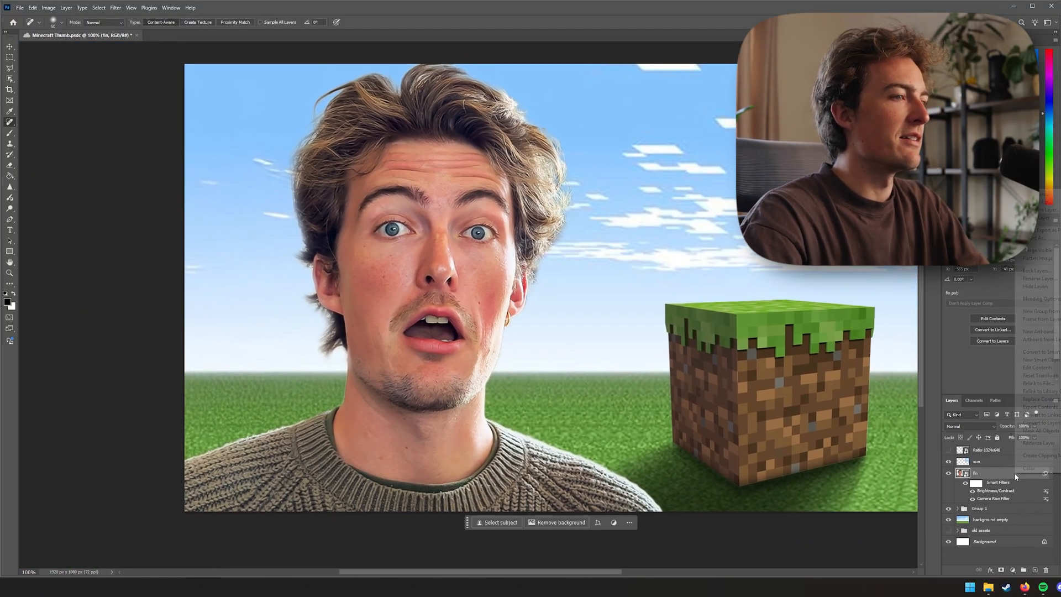
pyautogui.click(1047, 443)
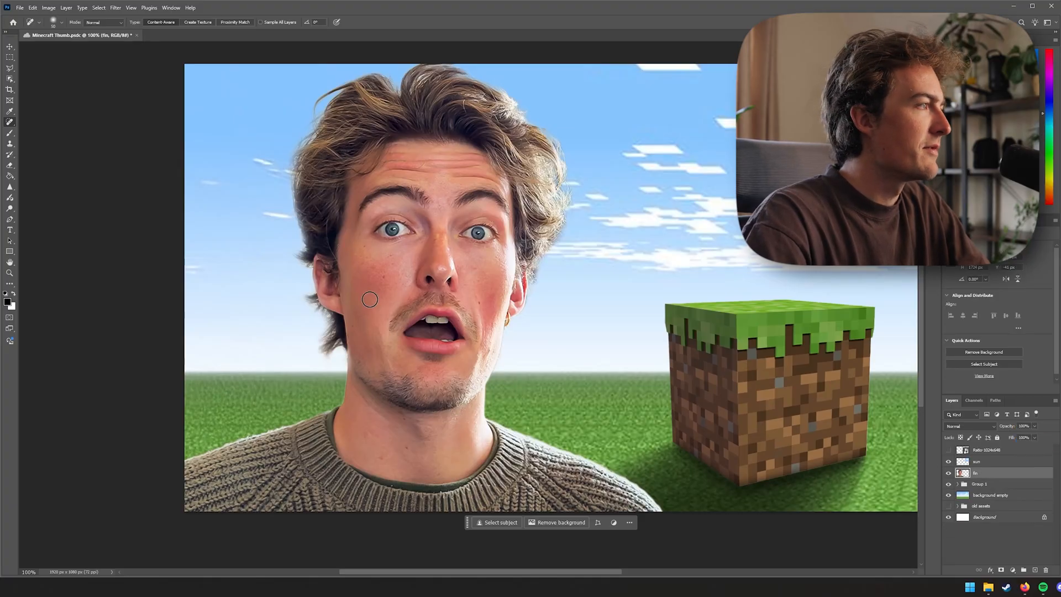
# Save the file and remove blemishes from the person's cheek with a small Spot Healing Brush
pyautogui.scroll(4, 370, 299)
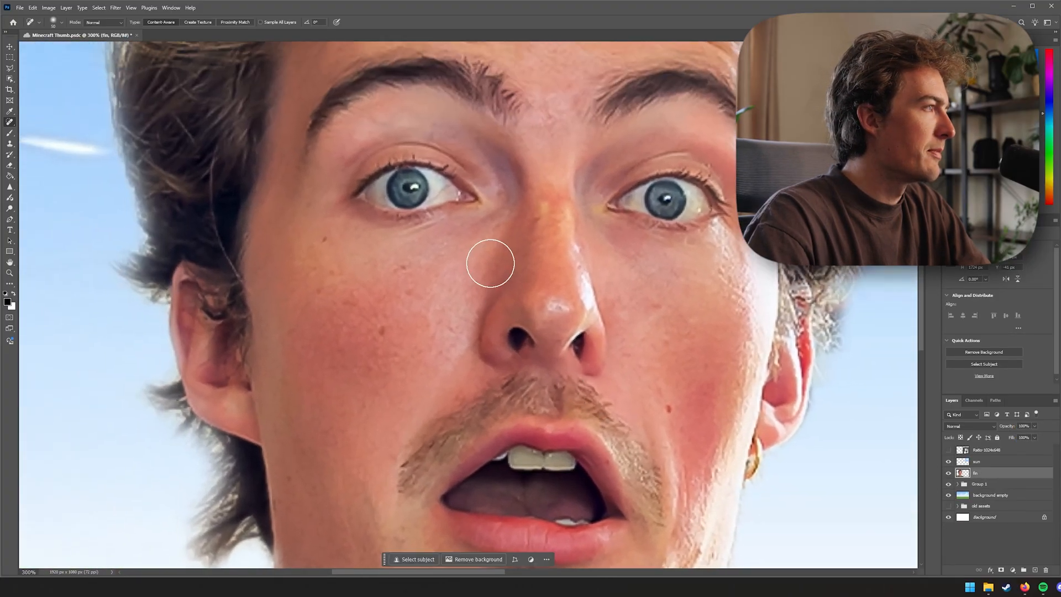
pyautogui.press('[')
pyautogui.press('[')
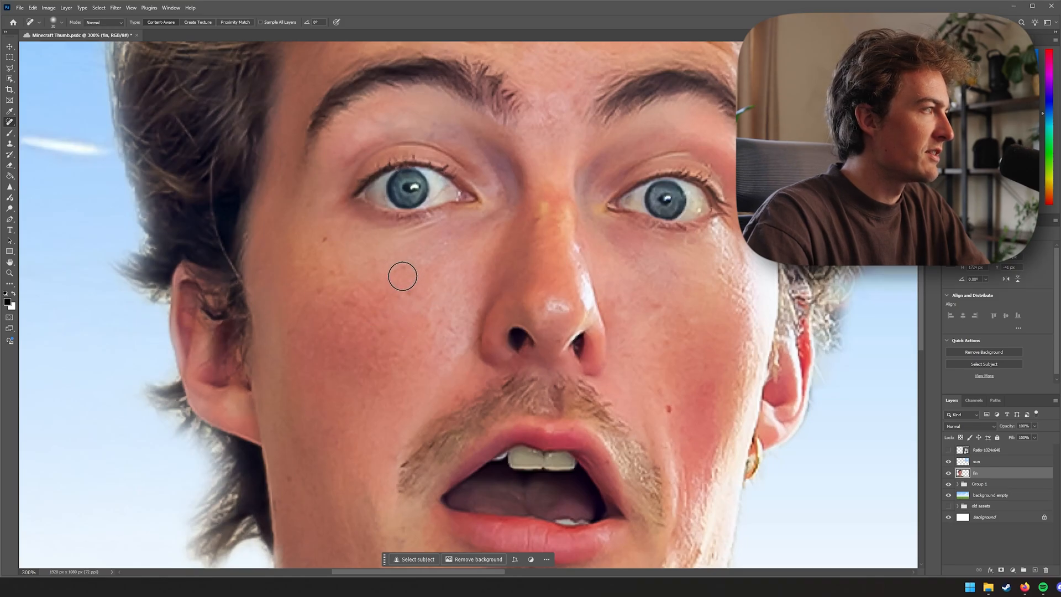
pyautogui.hotkey('ctrl', 's')
pyautogui.click(667, 412)
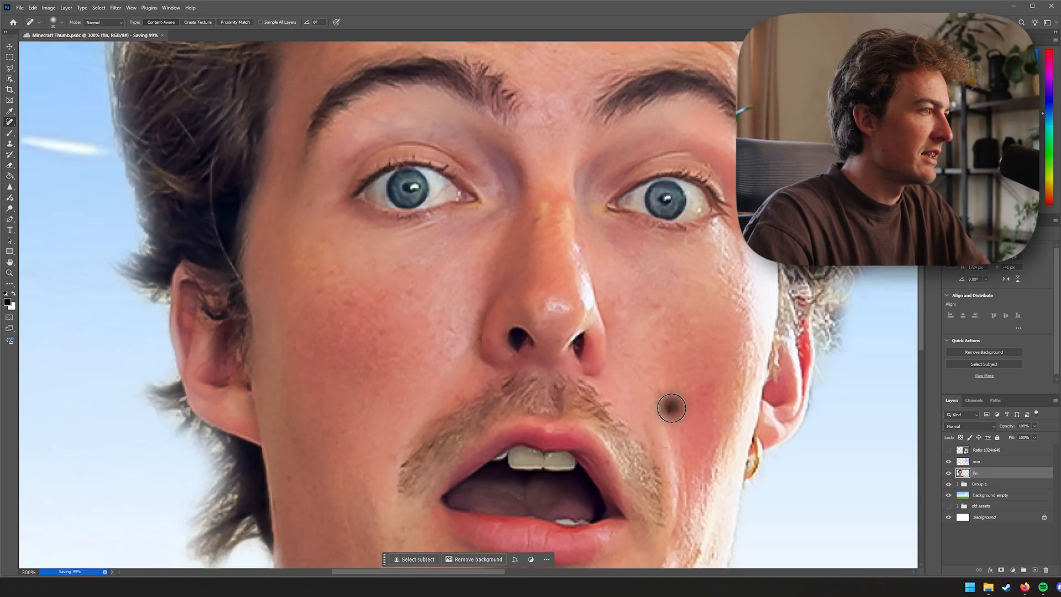
pyautogui.moveTo(682, 442); pyautogui.dragTo(654, 394)
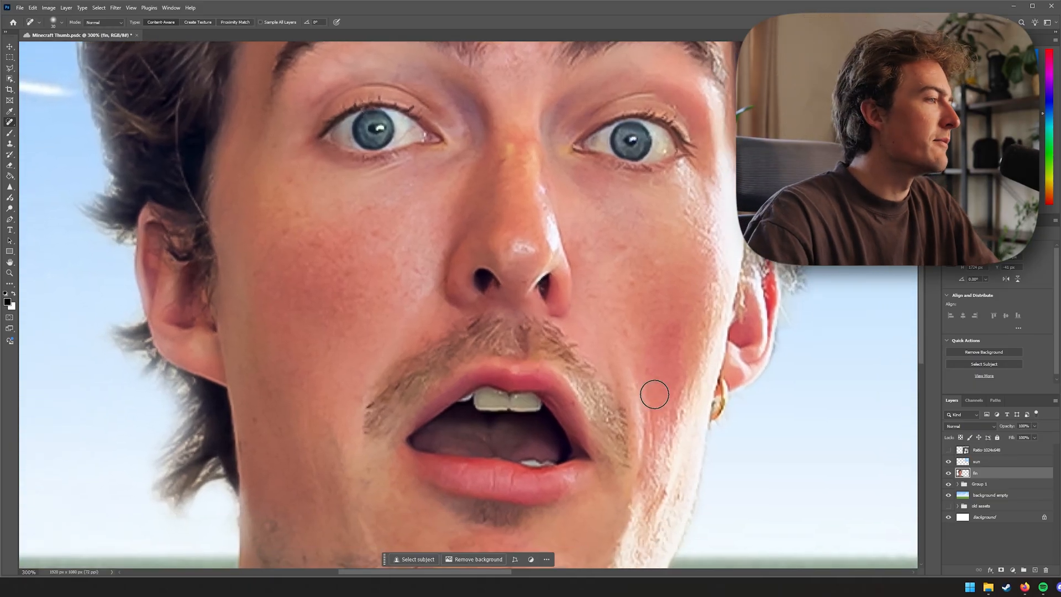
pyautogui.scroll(-2, 655, 394)
pyautogui.moveTo(655, 394); pyautogui.dragTo(667, 531)
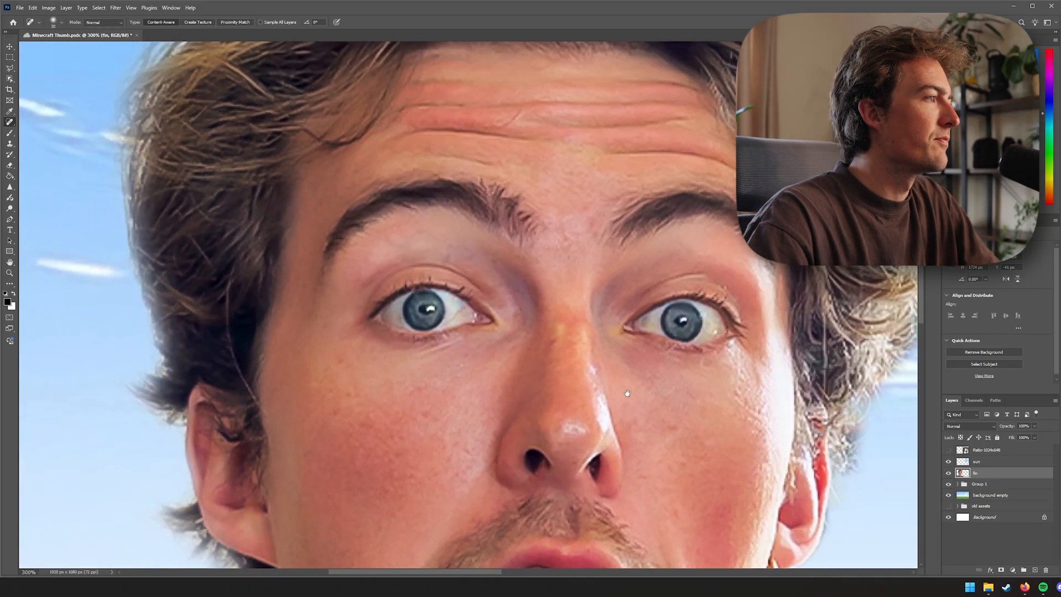
# Heal spots on the nose and between the eyebrows with a smaller Spot Healing Brush
pyautogui.moveTo(564, 326); pyautogui.dragTo(561, 355)
pyautogui.moveTo(580, 319); pyautogui.dragTo(590, 393)
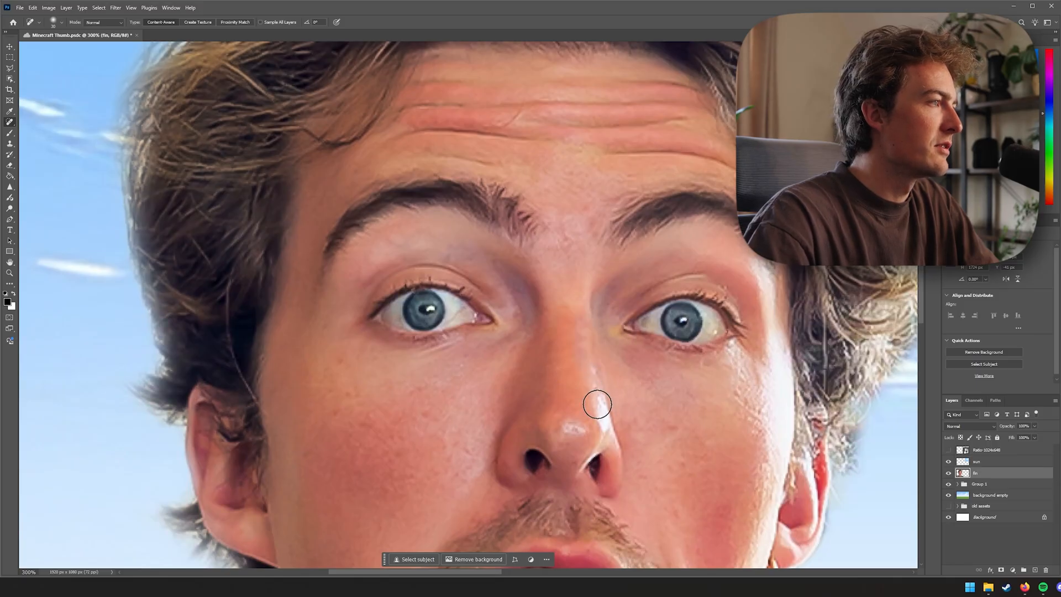
pyautogui.moveTo(673, 420); pyautogui.dragTo(603, 361)
pyautogui.moveTo(539, 286); pyautogui.dragTo(534, 265)
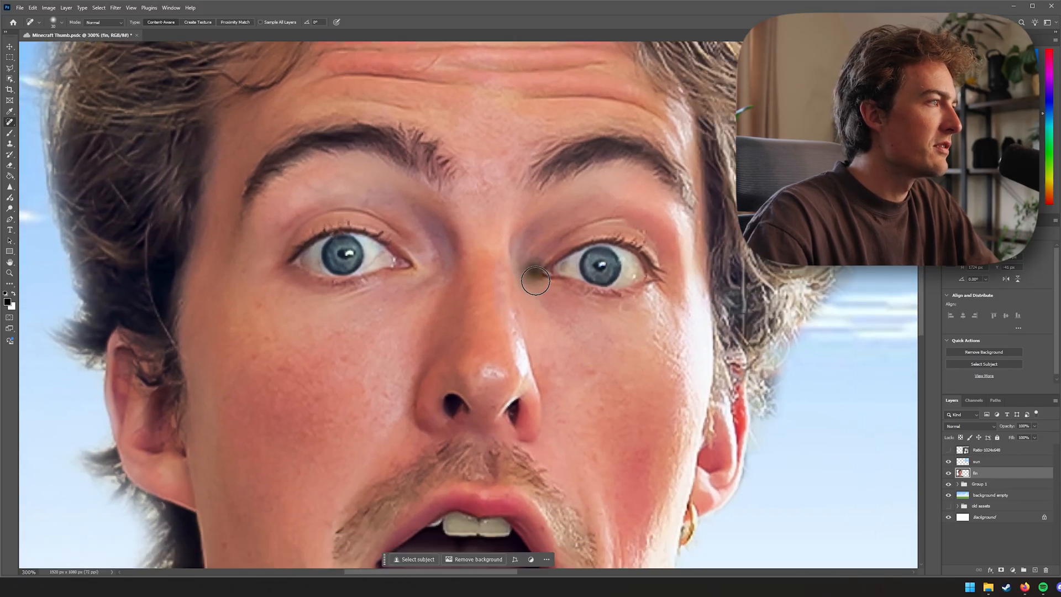
pyautogui.moveTo(437, 300)
pyautogui.mouseDown()
pyautogui.moveTo(444, 320)
pyautogui.moveTo(407, 302)
pyautogui.mouseUp()
pyautogui.press('[')
pyautogui.press('[')
pyautogui.press('[')
pyautogui.press('[')
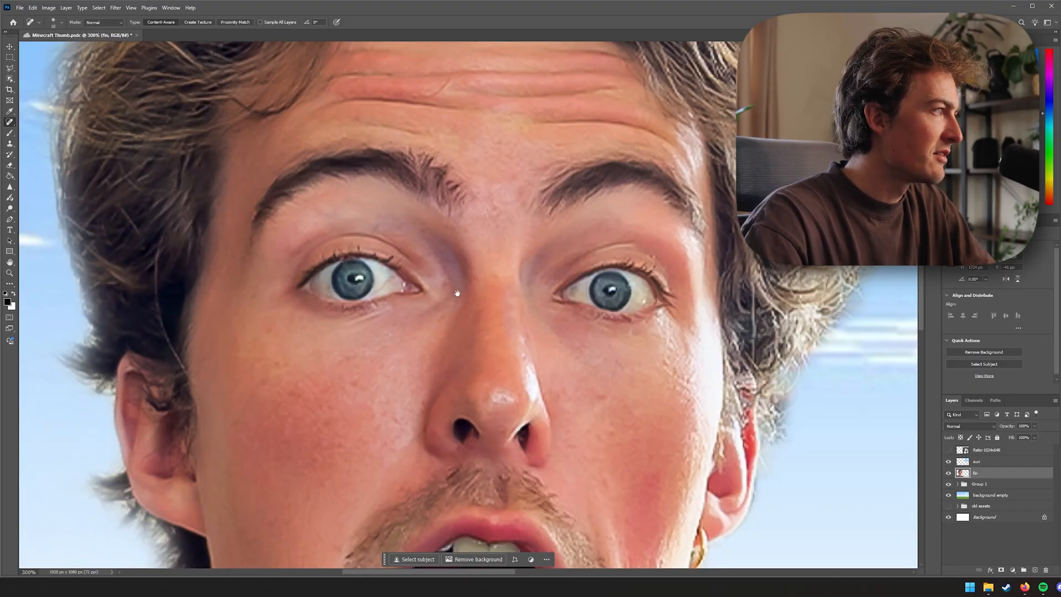
pyautogui.moveTo(458, 293); pyautogui.dragTo(472, 395)
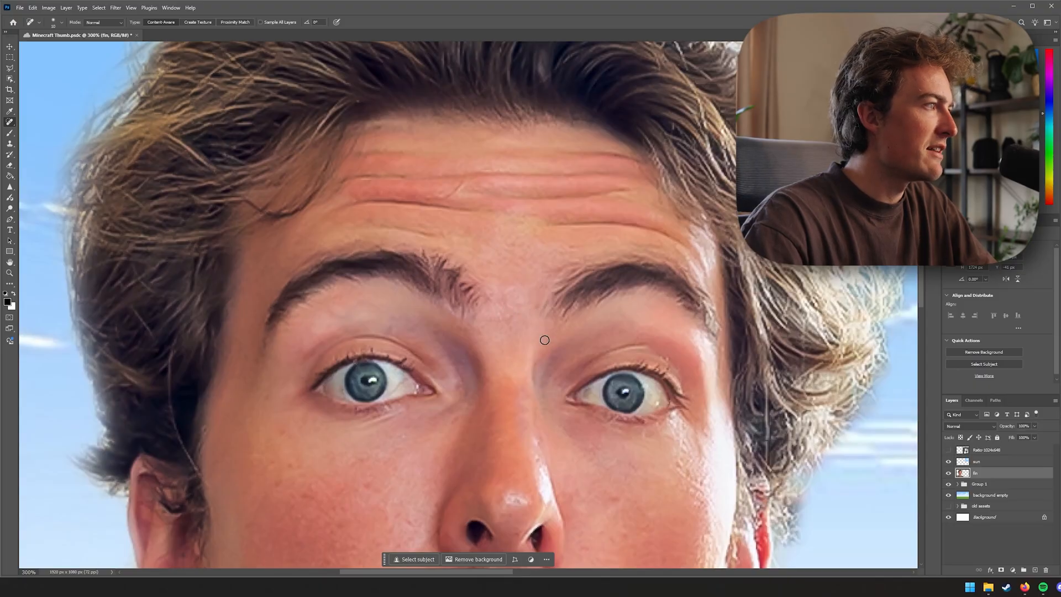
# Remove remaining blemishes on the nose tip and the neck with the Spot Healing Brush
pyautogui.scroll(-5, 522, 351)
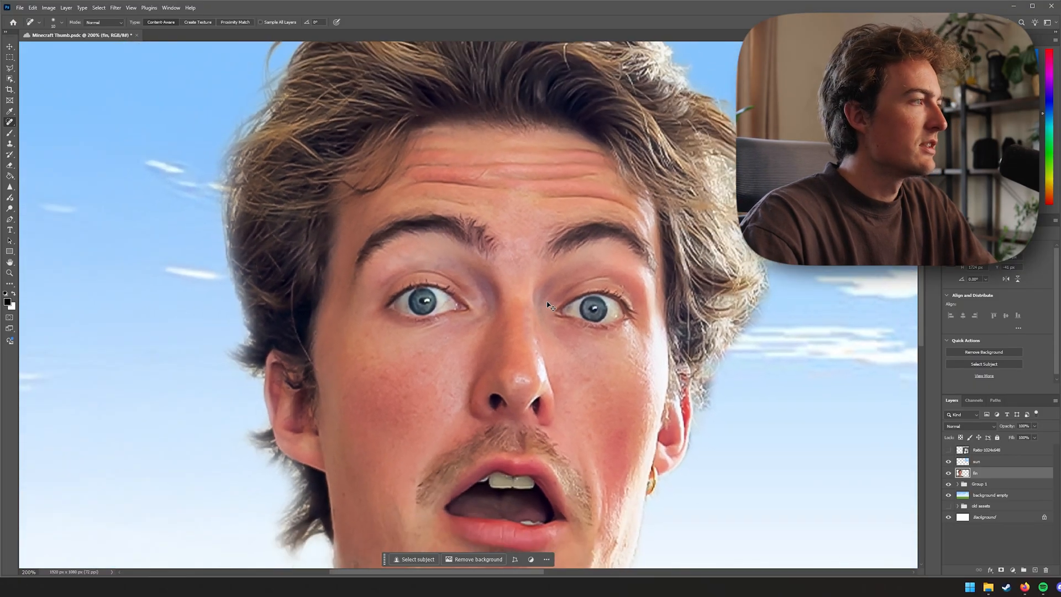
pyautogui.scroll(3, 540, 344)
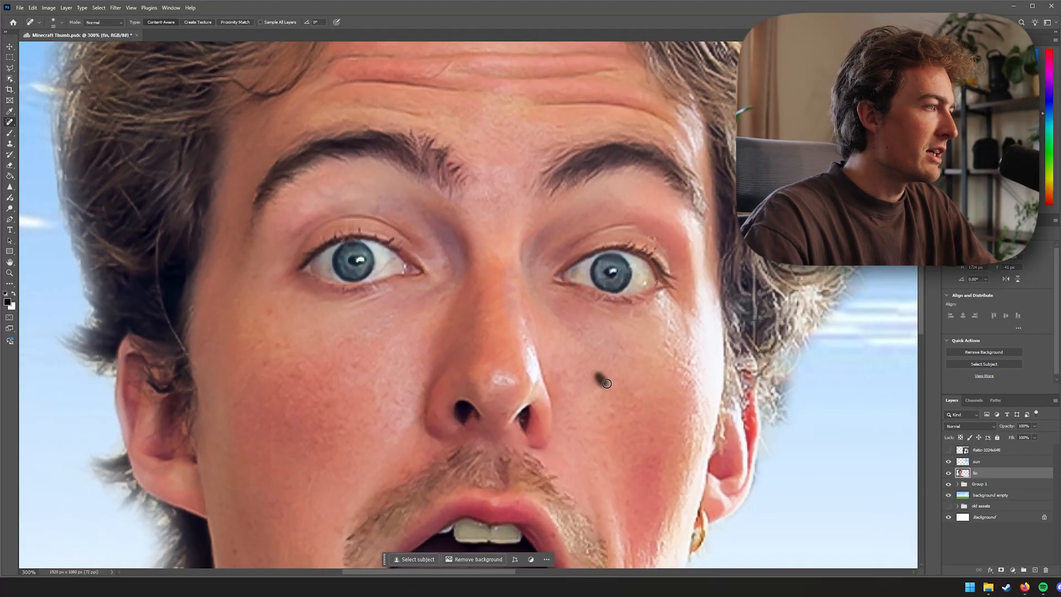
pyautogui.scroll(-3, 635, 418)
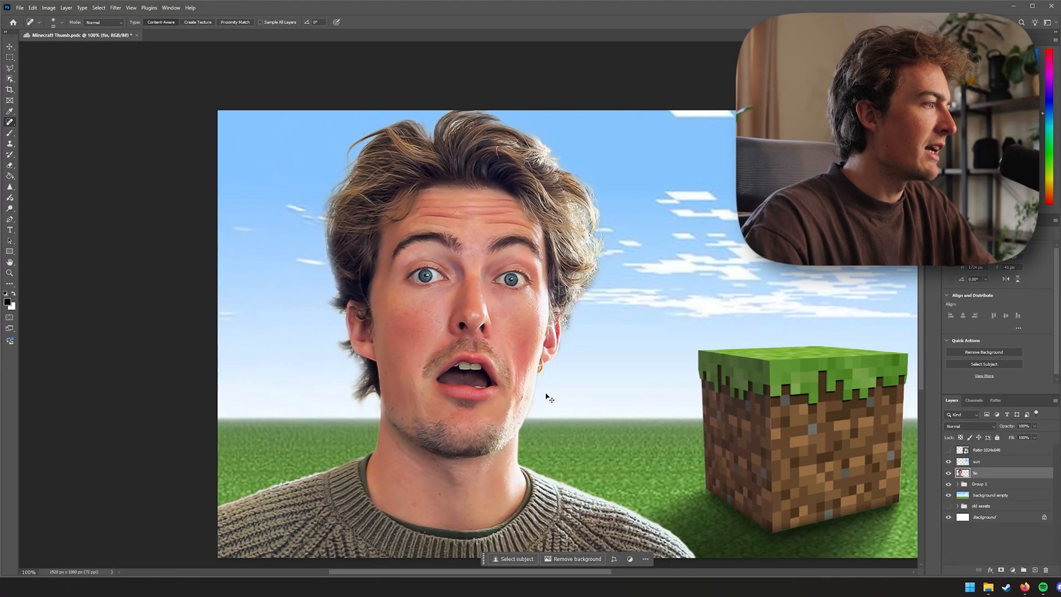
pyautogui.scroll(3, 481, 471)
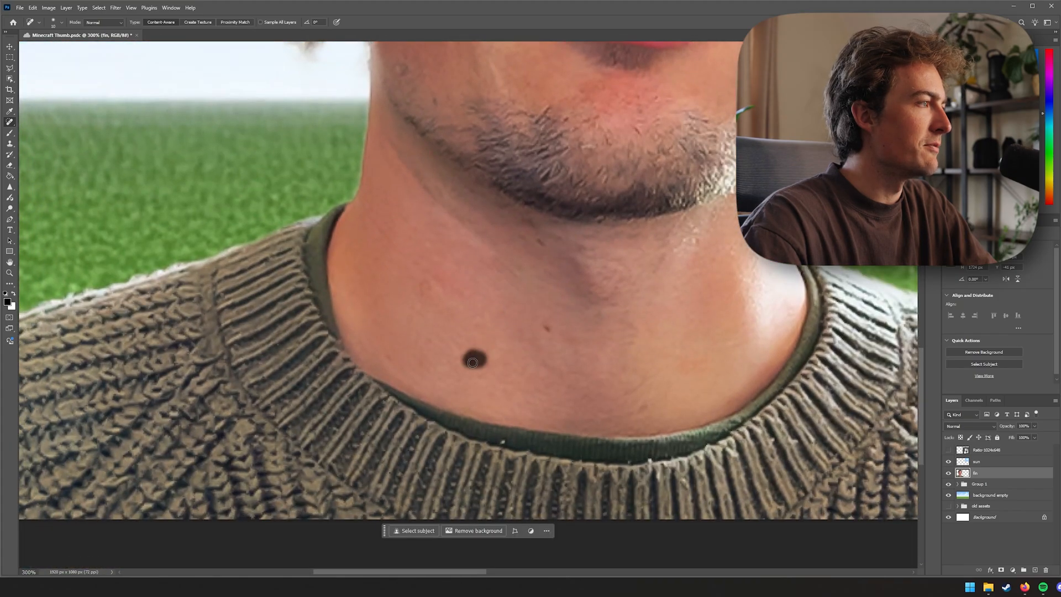
pyautogui.click(472, 362)
pyautogui.scroll(-3, 497, 385)
pyautogui.scroll(3, 569, 333)
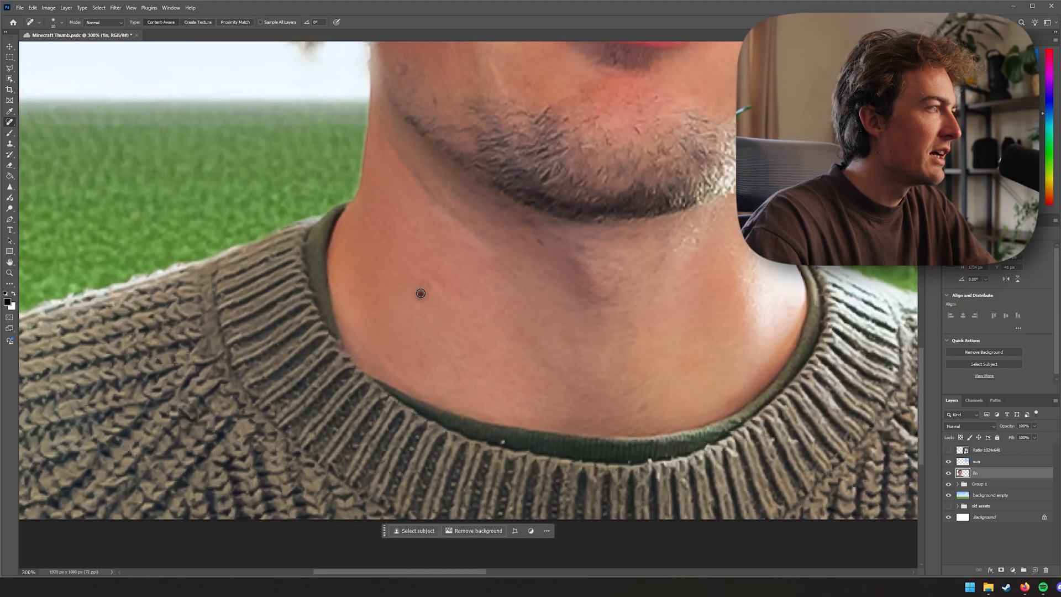
pyautogui.scroll(-4, 476, 324)
pyautogui.moveTo(602, 302); pyautogui.dragTo(530, 381)
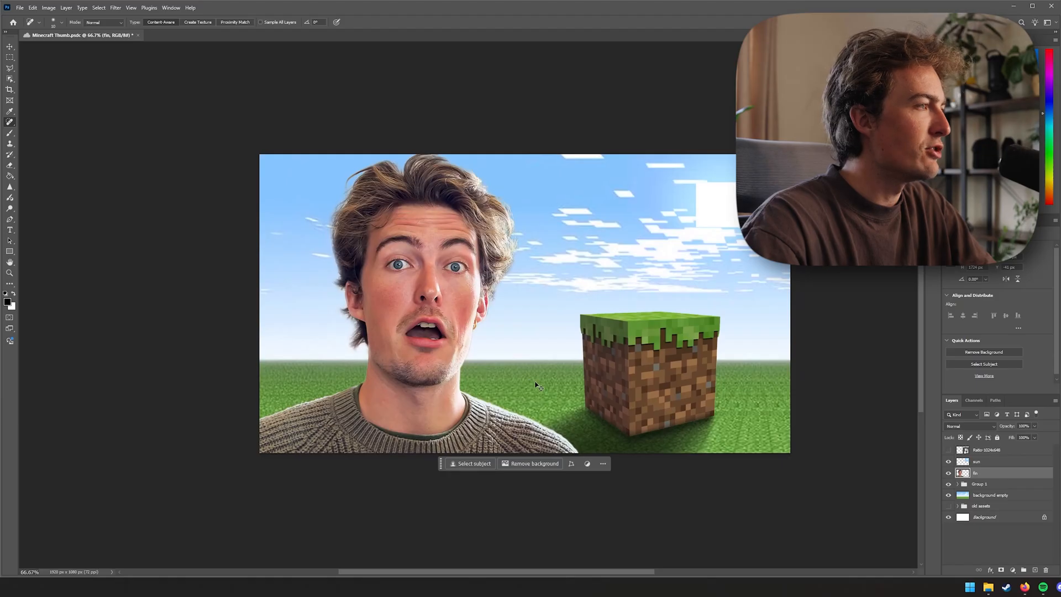
# Expand Group 1 and toggle the grass block layers' visibility to compare the block
pyautogui.hotkey('ctrl', '-')
pyautogui.press('v')
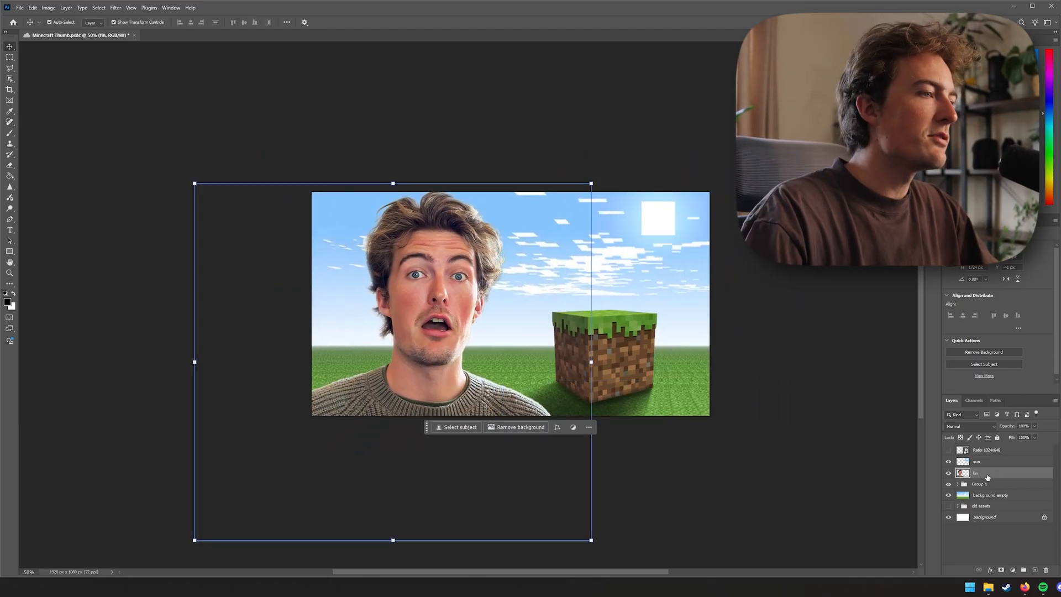
pyautogui.click(978, 484)
pyautogui.click(958, 484)
pyautogui.click(958, 519)
pyautogui.click(950, 507)
pyautogui.click(949, 507)
pyautogui.click(949, 507)
pyautogui.click(949, 508)
pyautogui.click(949, 507)
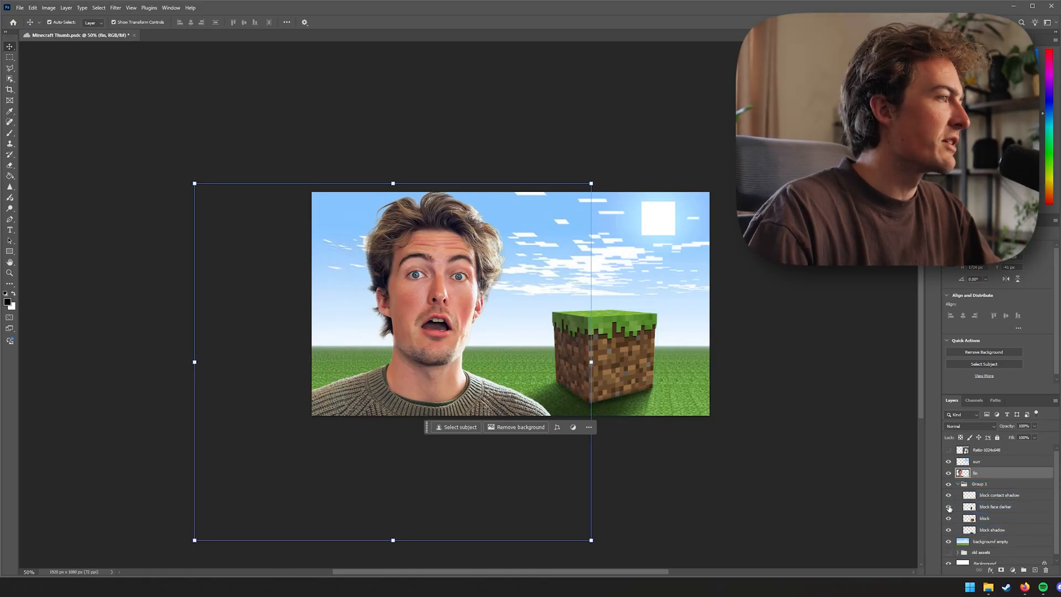
pyautogui.click(958, 484)
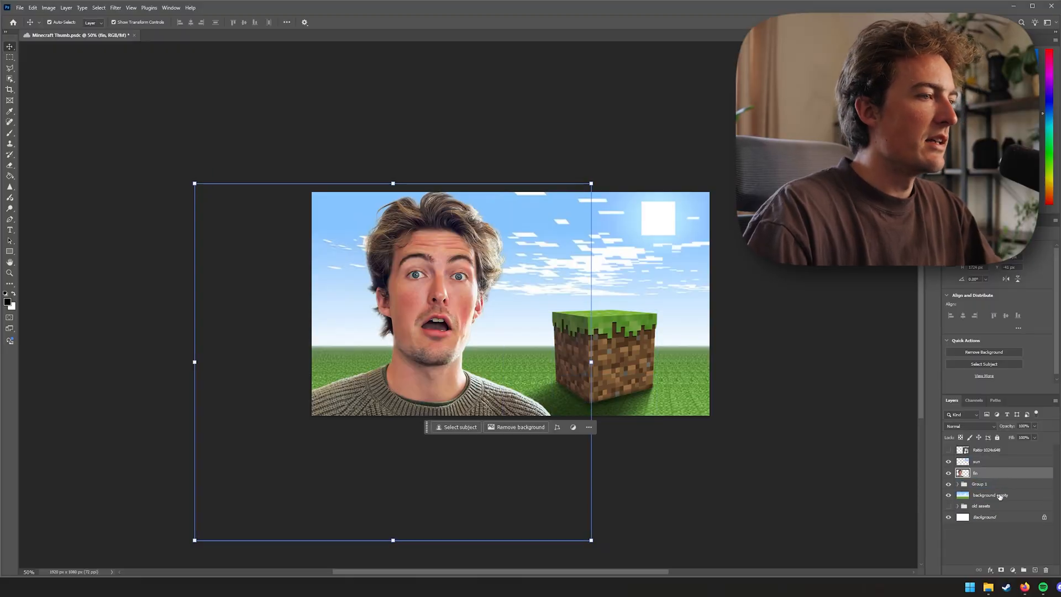
# On a new layer above the person, load the person's outline as a selection and enlarge the Brush
pyautogui.click(1035, 570)
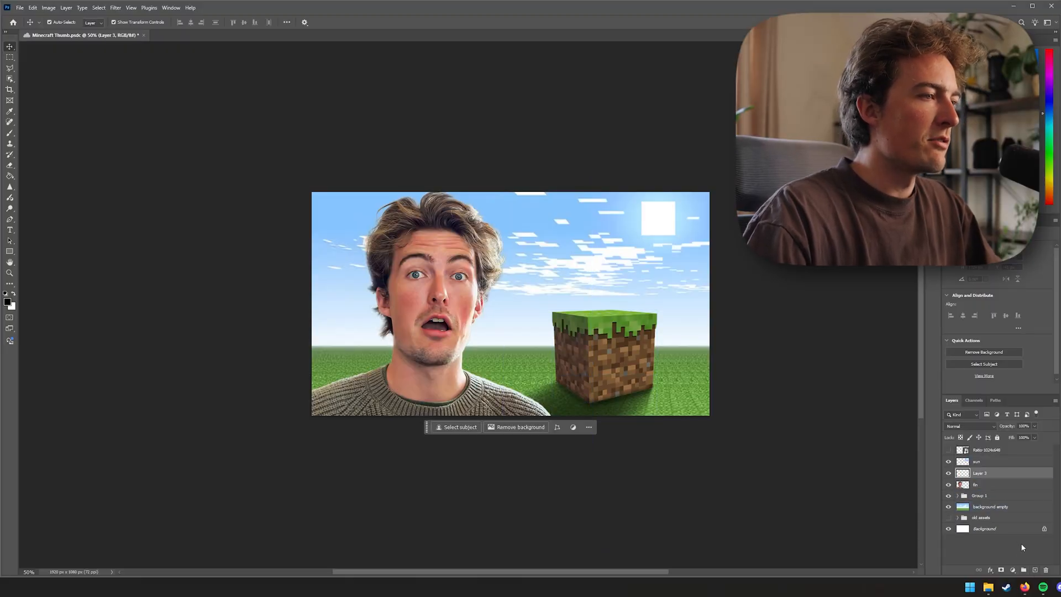
pyautogui.keyDown('ctrl'); pyautogui.click(963, 485); pyautogui.keyUp('ctrl')
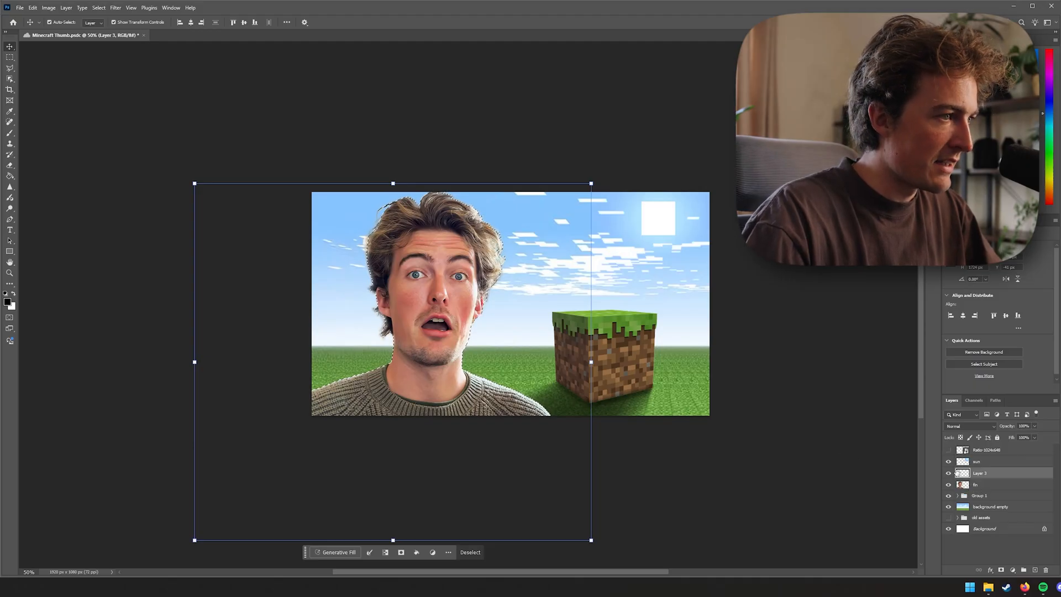
pyautogui.press('b')
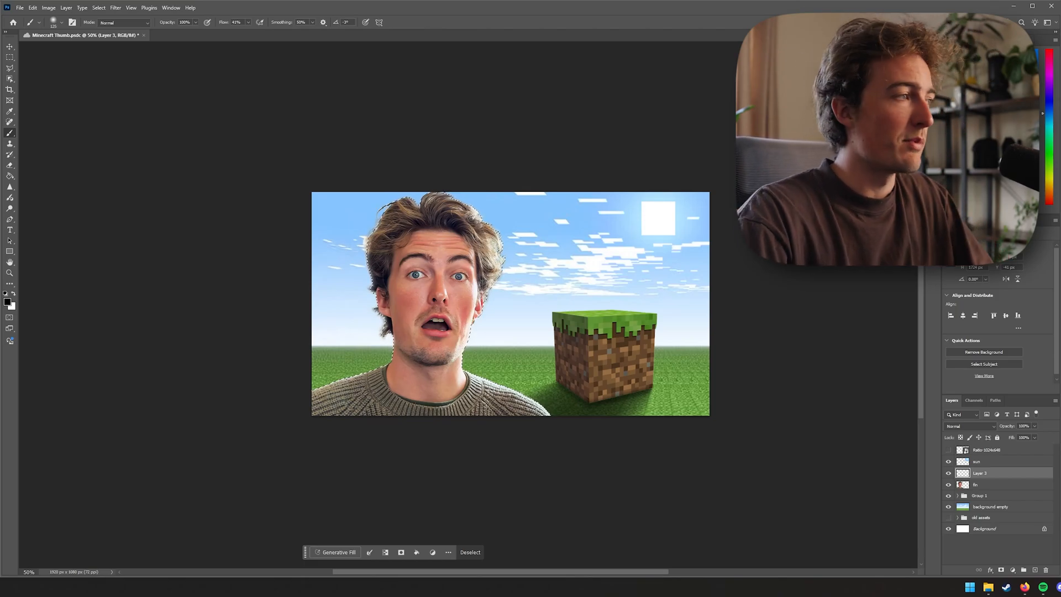
pyautogui.press(']')
pyautogui.press(']')
pyautogui.press(']')
pyautogui.press(']')
pyautogui.press(']')
pyautogui.press(']')
pyautogui.press(']')
pyautogui.press(']')
pyautogui.press(']')
pyautogui.press(']')
pyautogui.press(']')
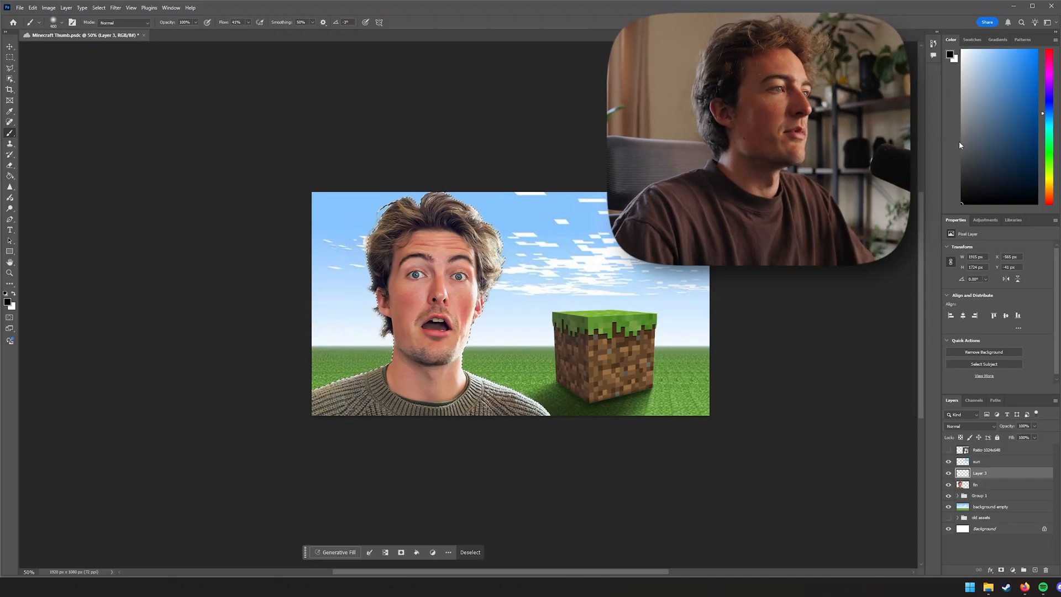
pyautogui.press(']')
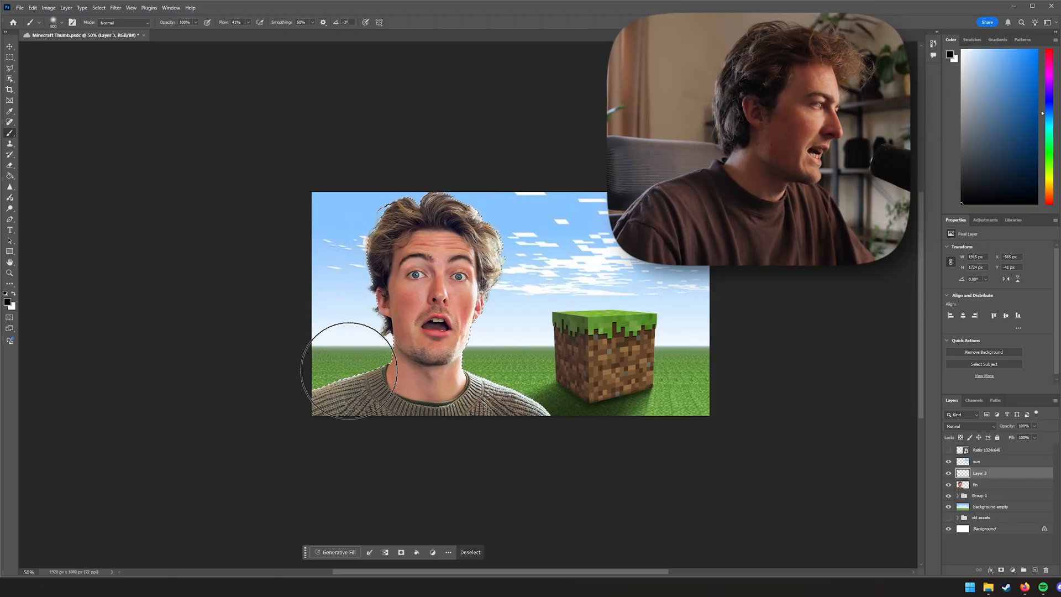
pyautogui.press(']')
pyautogui.press(']')
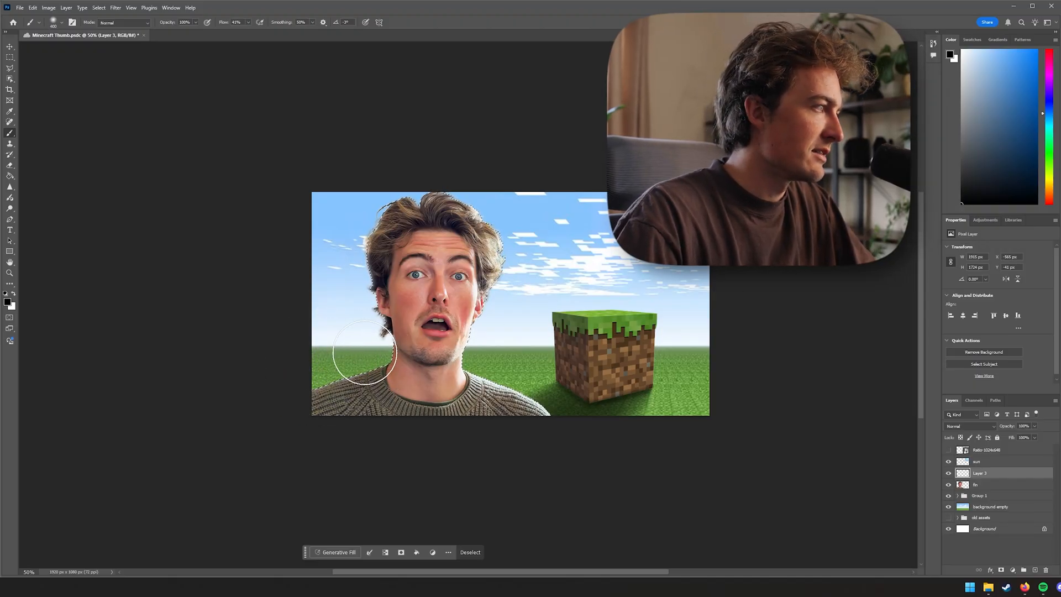
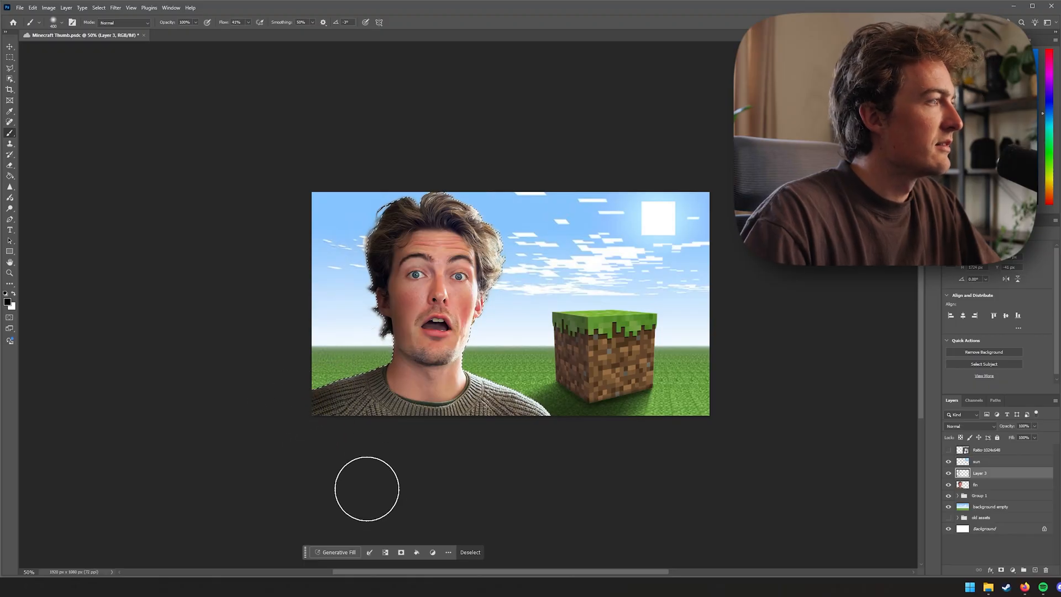
# Try several blend modes on Layer 3, cycling through Soft Light, Linear Light and Luminosity before returning to Normal
pyautogui.hotkey('ctrl', 'd')
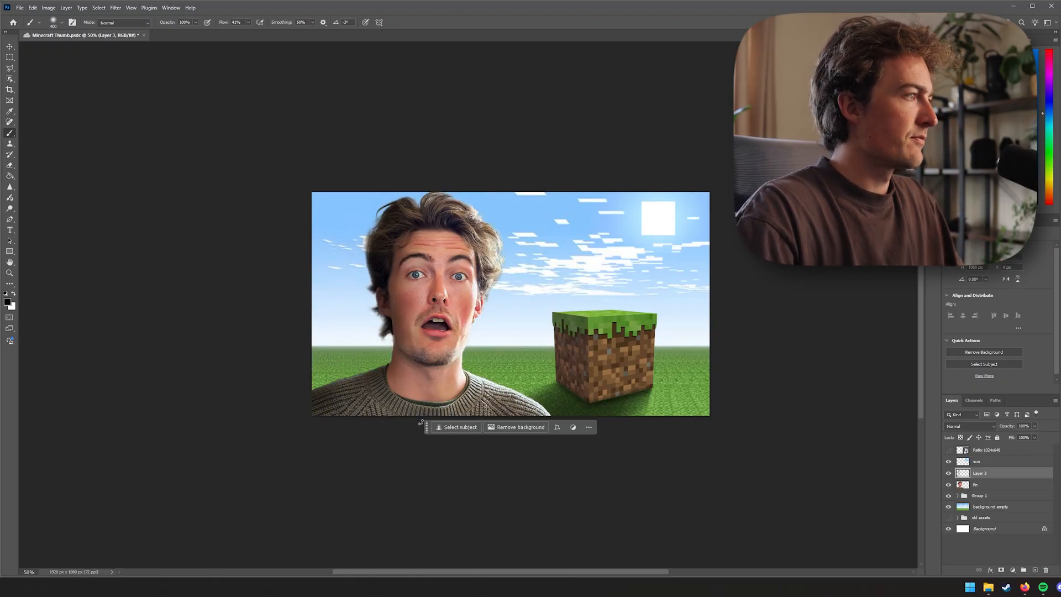
pyautogui.press('v')
pyautogui.click(662, 509)
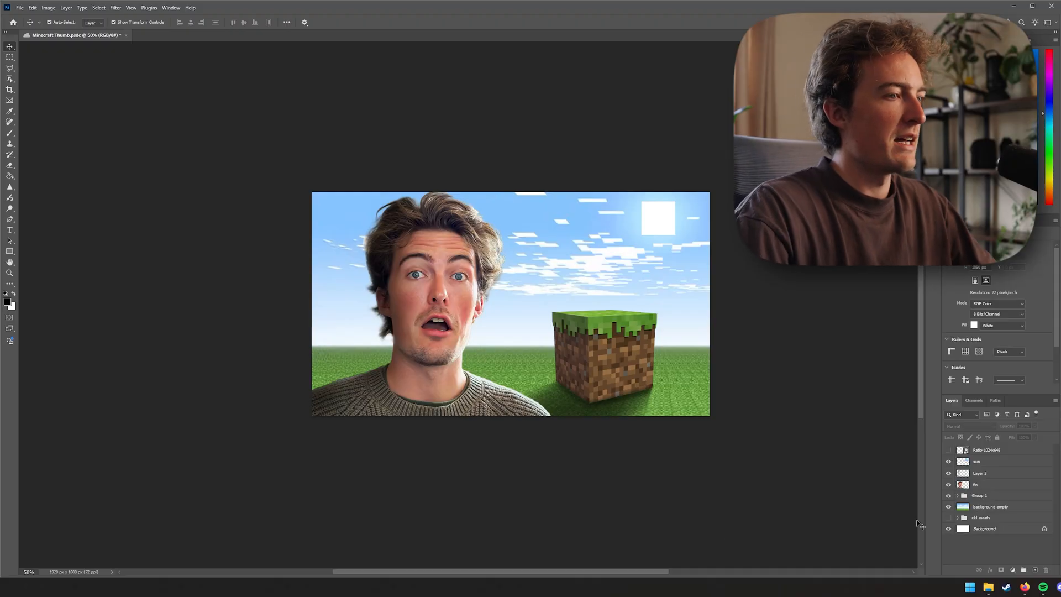
pyautogui.click(985, 495)
pyautogui.click(981, 473)
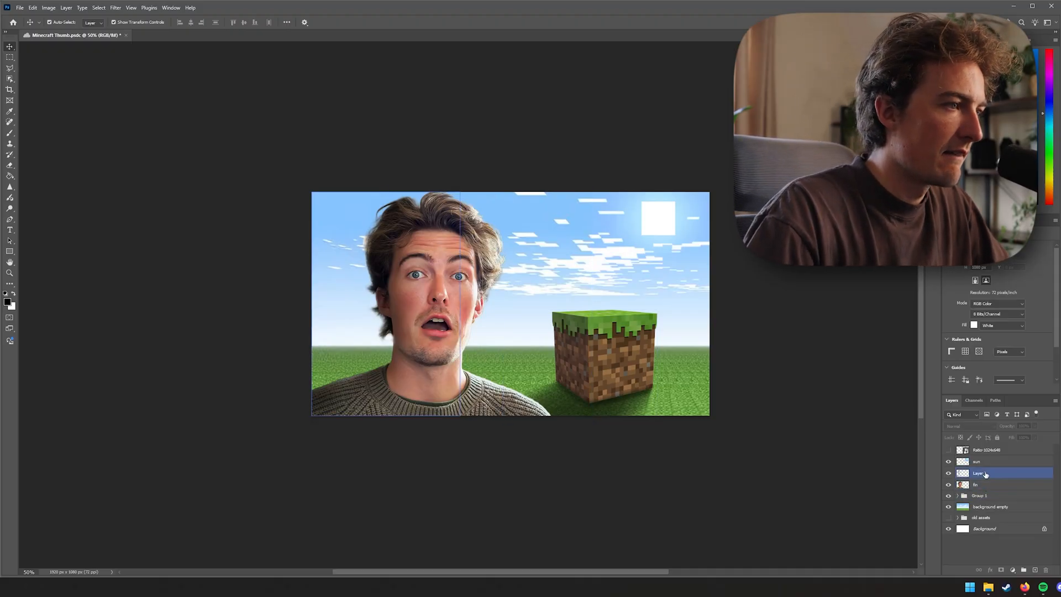
pyautogui.click(981, 426)
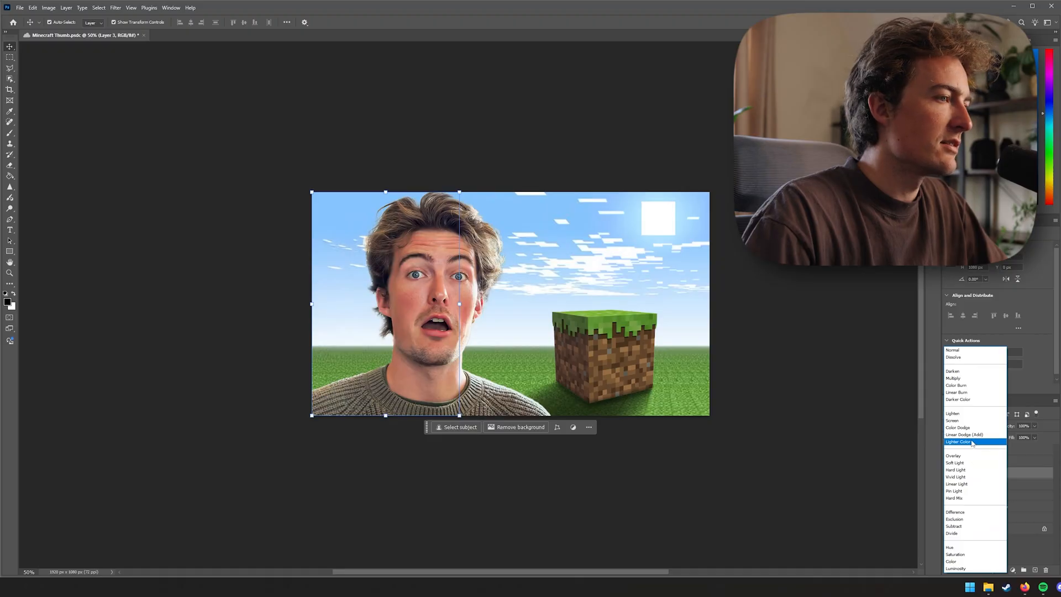
pyautogui.click(980, 357)
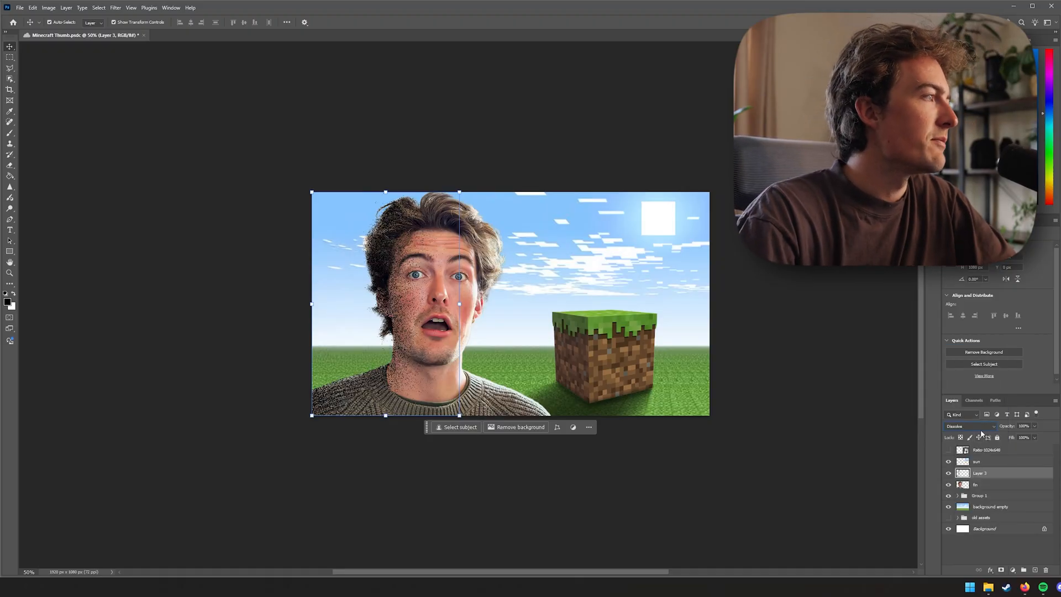
pyautogui.scroll(-12, 982, 432)
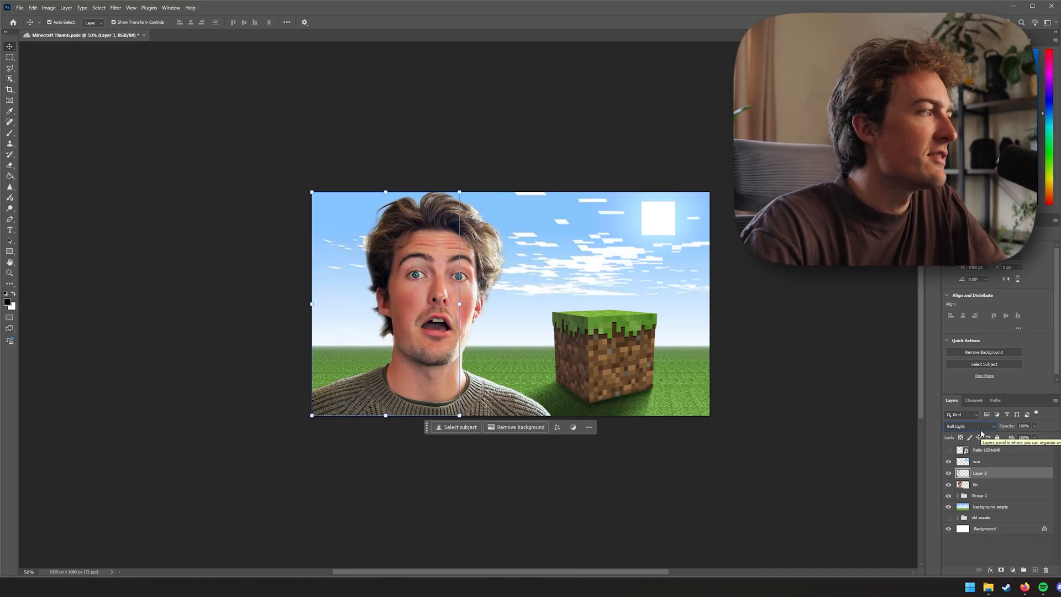
pyautogui.scroll(-9, 982, 433)
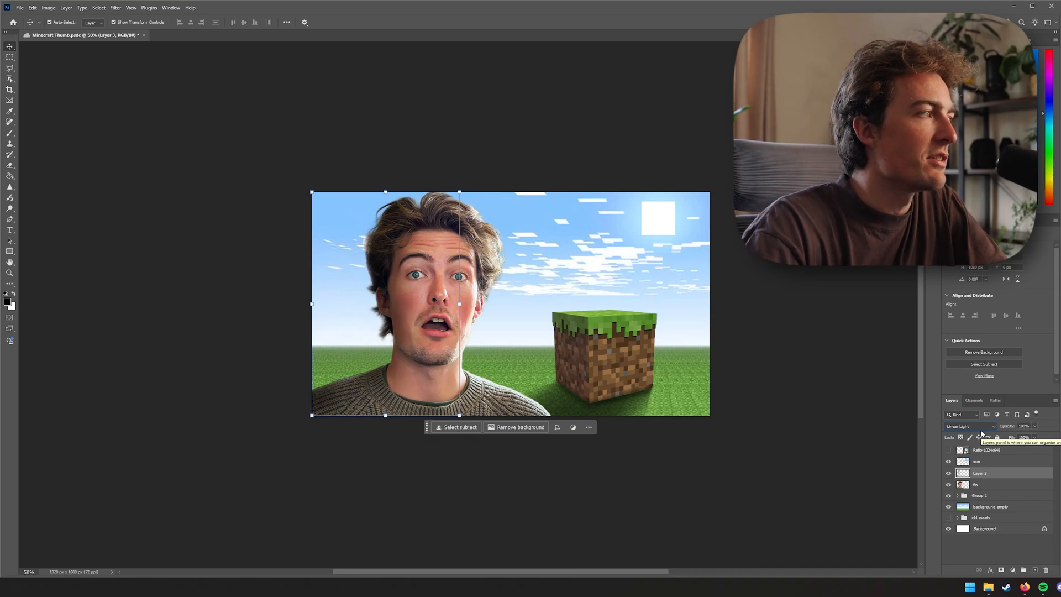
pyautogui.scroll(-4, 981, 434)
pyautogui.scroll(4, 981, 433)
pyautogui.scroll(-4, 981, 434)
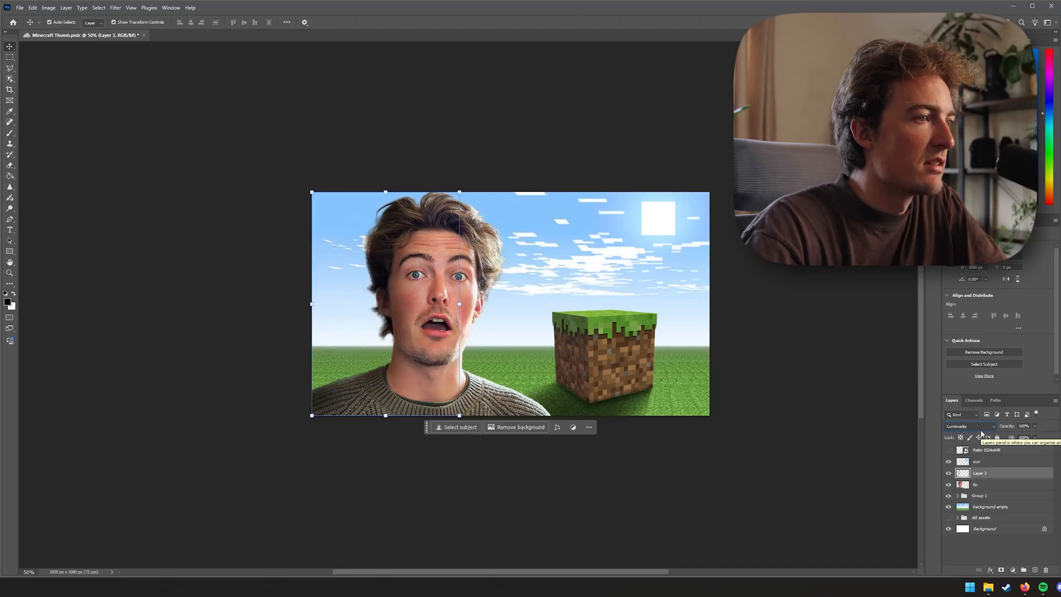
pyautogui.click(981, 430)
pyautogui.click(955, 350)
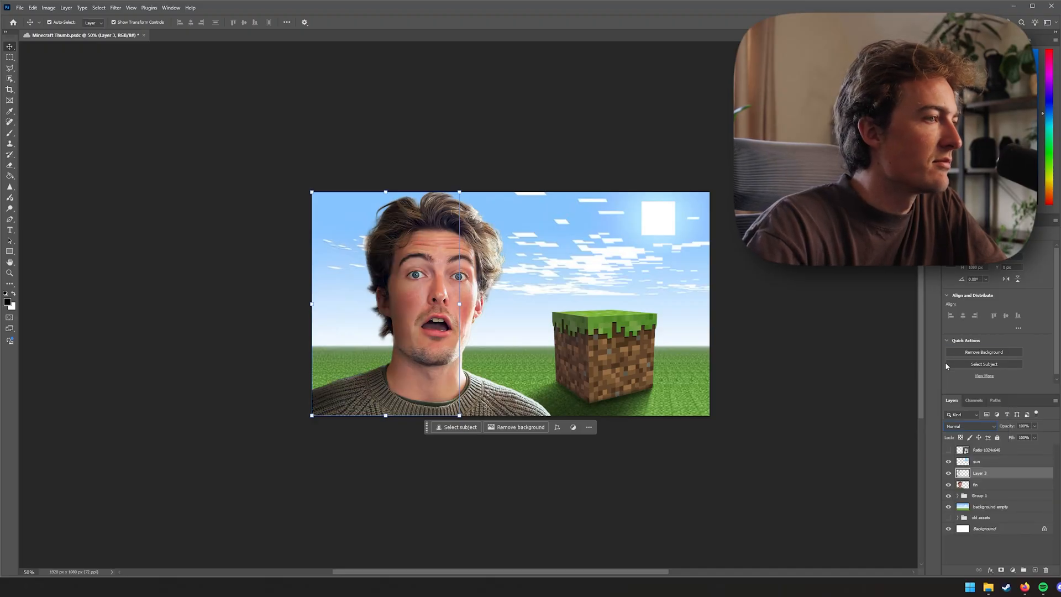
pyautogui.click(960, 430)
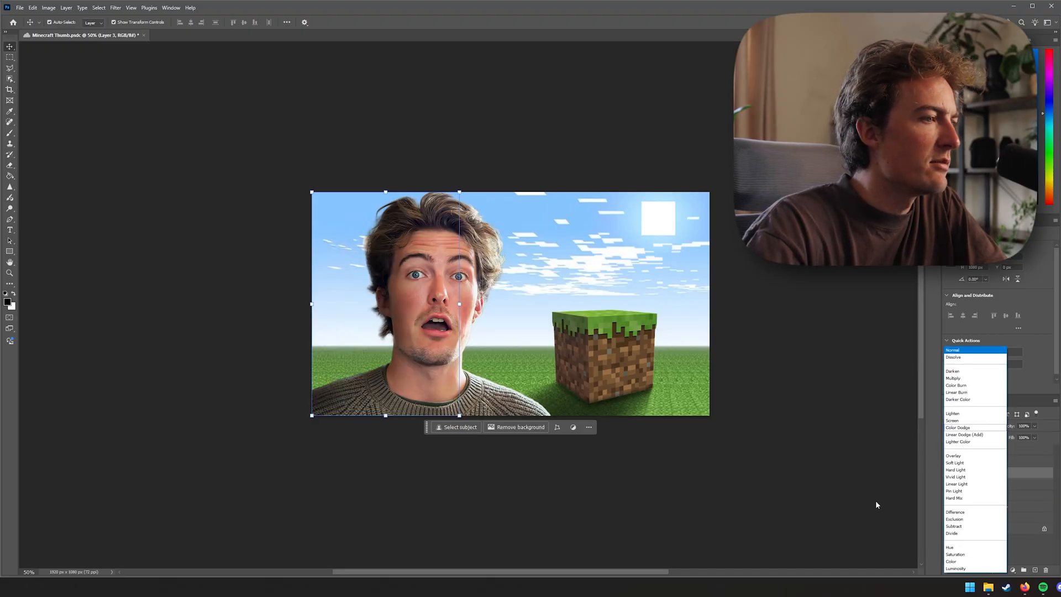
pyautogui.click(953, 569)
pyautogui.click(959, 430)
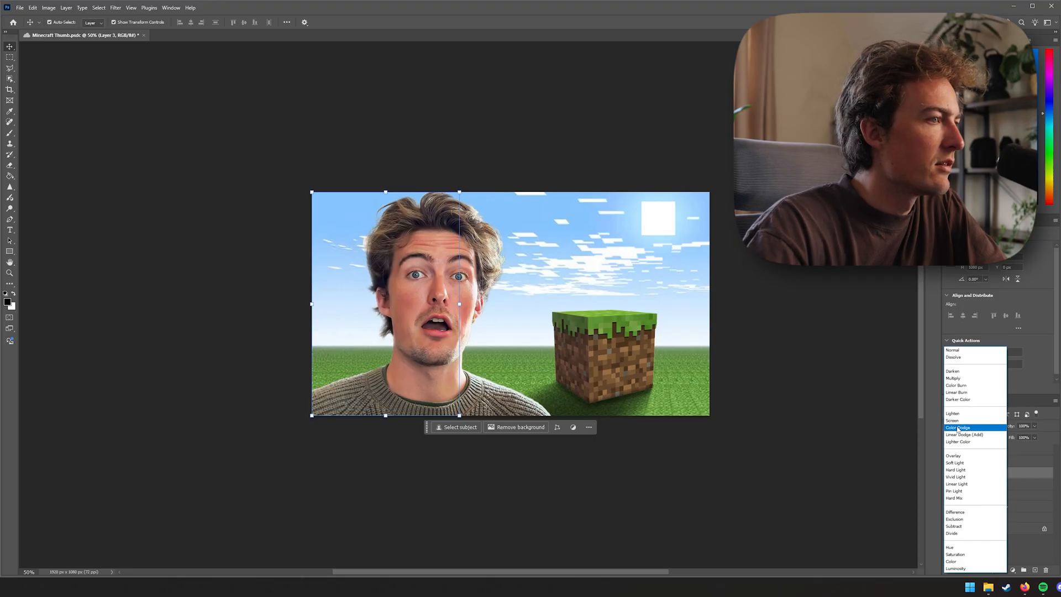
pyautogui.click(952, 350)
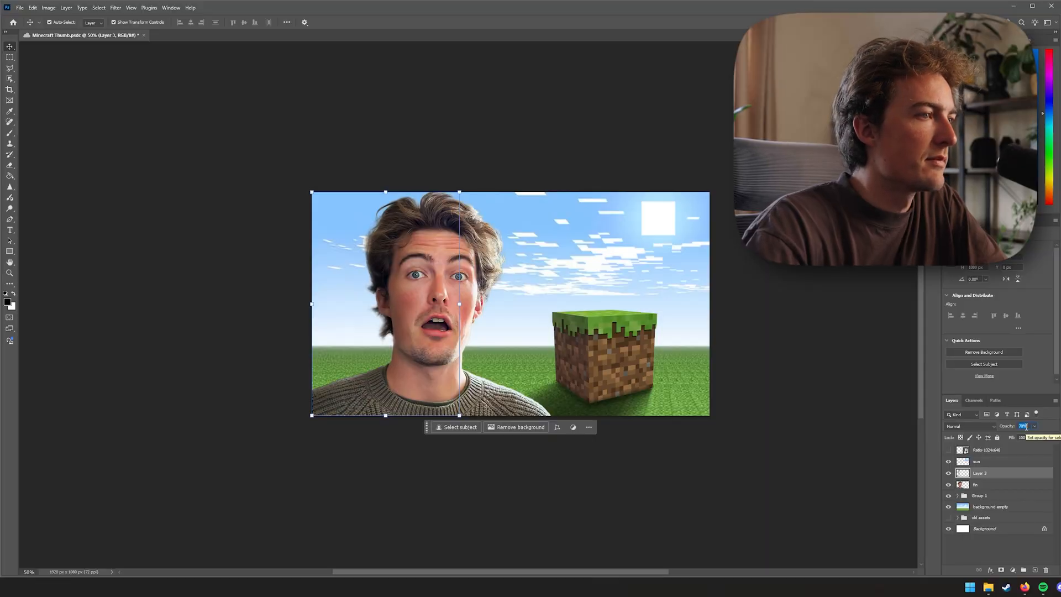
pyautogui.scroll(-12, 1027, 427)
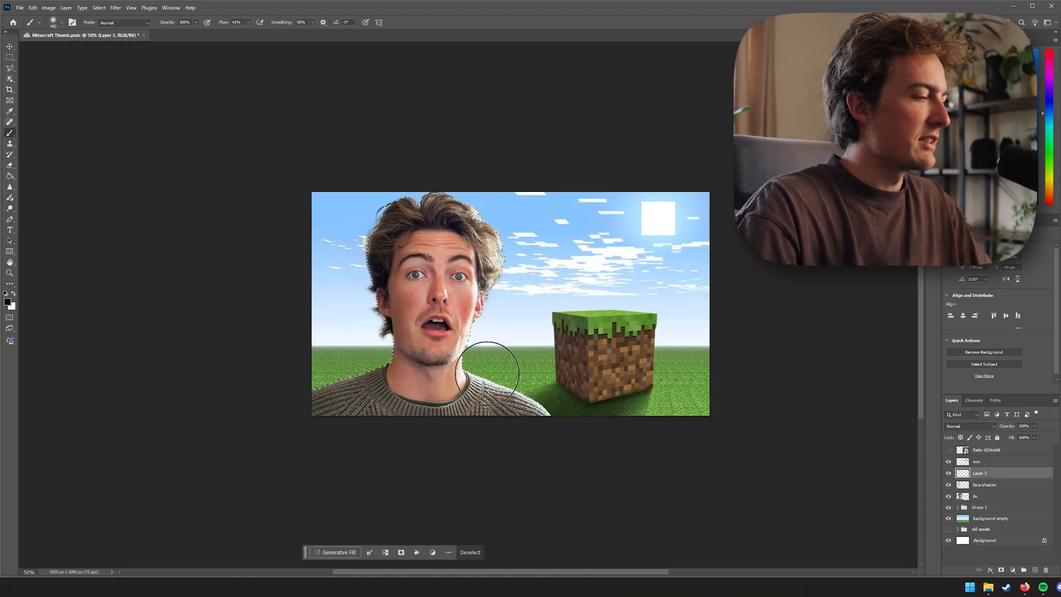
# Paint a soft dark contact shadow on the neck beneath the jaw inside the person selection on Layer 3
pyautogui.hotkey('ctrl', '+')
pyautogui.hotkey('ctrl', '+')
pyautogui.hotkey('ctrl', '+')
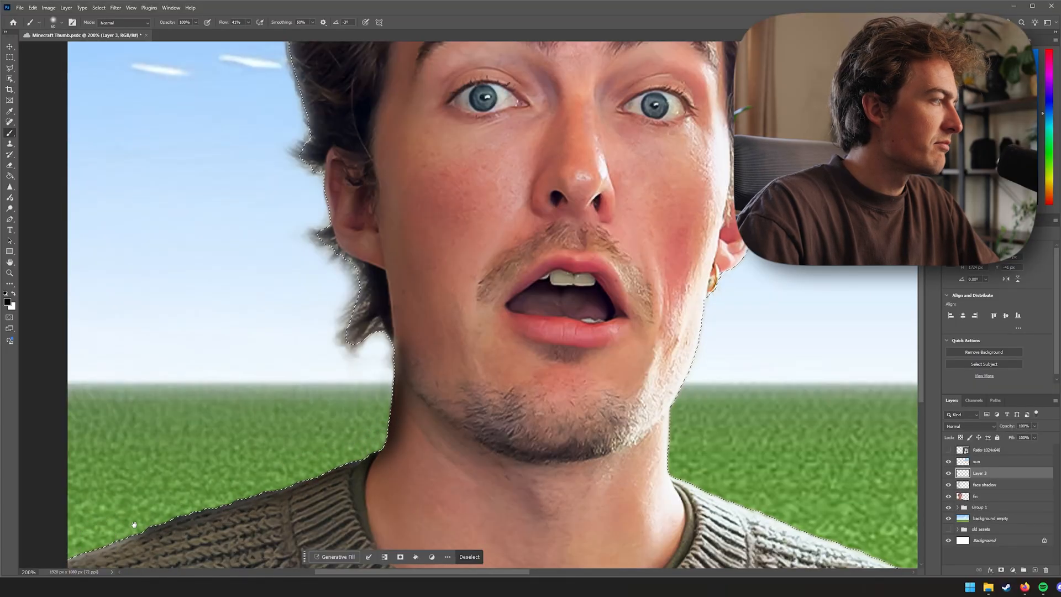
pyautogui.moveTo(142, 536); pyautogui.dragTo(406, 340)
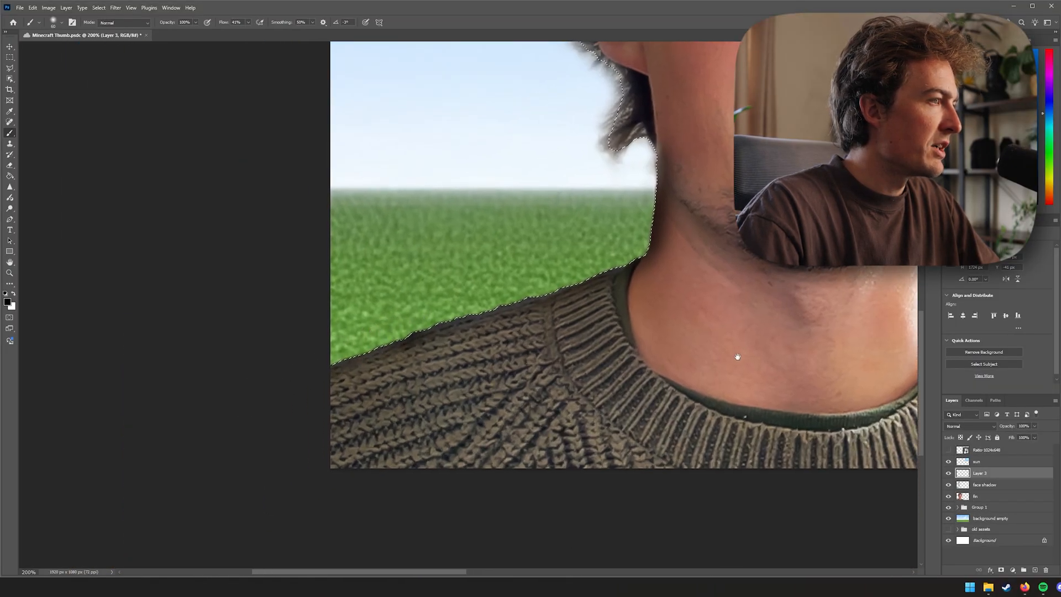
pyautogui.moveTo(737, 355); pyautogui.dragTo(700, 380)
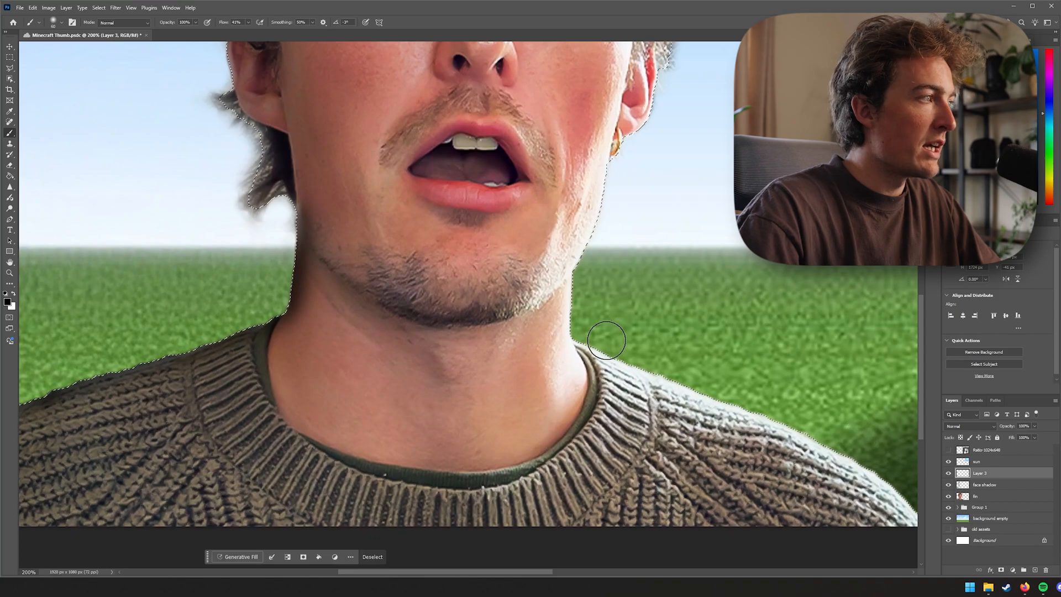
pyautogui.moveTo(472, 296); pyautogui.dragTo(477, 322)
pyautogui.moveTo(292, 335)
pyautogui.mouseDown()
pyautogui.moveTo(296, 434)
pyautogui.moveTo(346, 483)
pyautogui.mouseUp()
# Refine the neck and jawline shadow with alternating Eraser and Brush strokes and deselect
pyautogui.press('e')
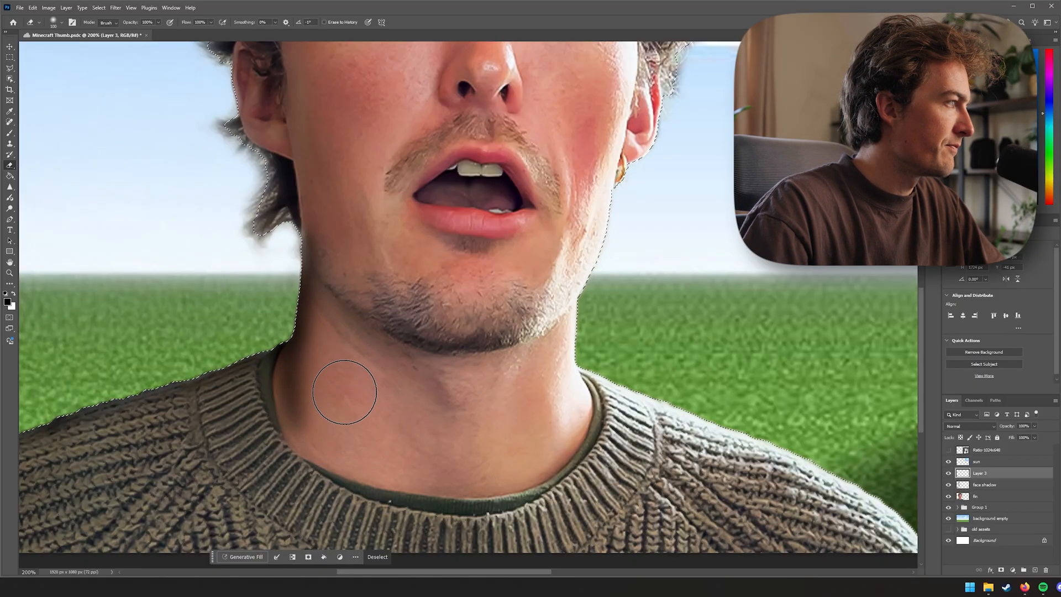
pyautogui.moveTo(361, 272); pyautogui.dragTo(393, 356)
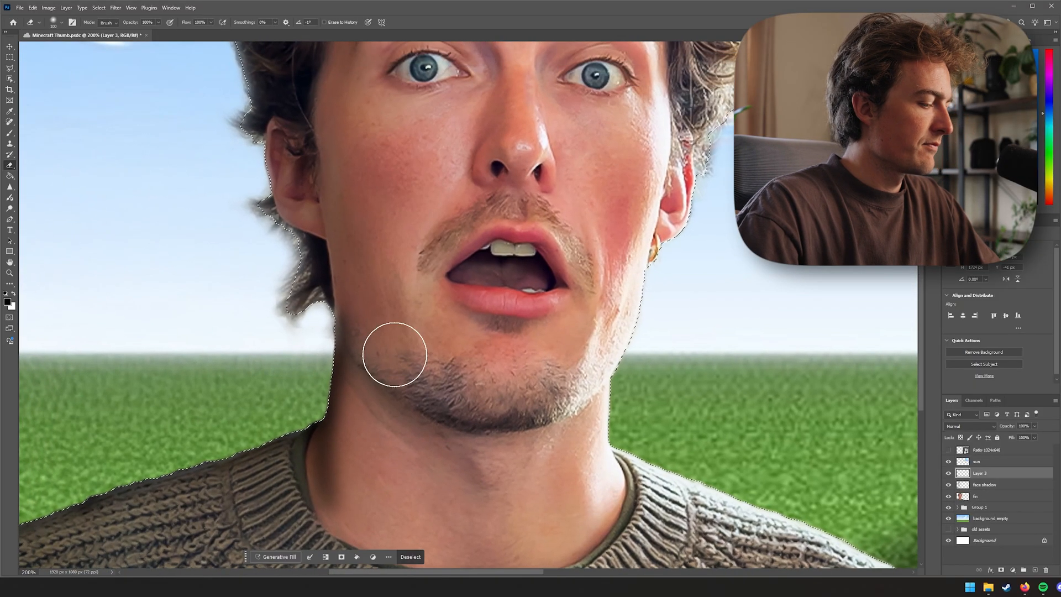
pyautogui.press('b')
pyautogui.moveTo(310, 270); pyautogui.dragTo(377, 391)
pyautogui.moveTo(380, 430)
pyautogui.mouseDown()
pyautogui.moveTo(370, 226)
pyautogui.moveTo(386, 61)
pyautogui.mouseUp()
pyautogui.press('e')
pyautogui.moveTo(377, 175)
pyautogui.mouseDown()
pyautogui.moveTo(362, 285)
pyautogui.moveTo(344, 243)
pyautogui.moveTo(346, 366)
pyautogui.mouseUp()
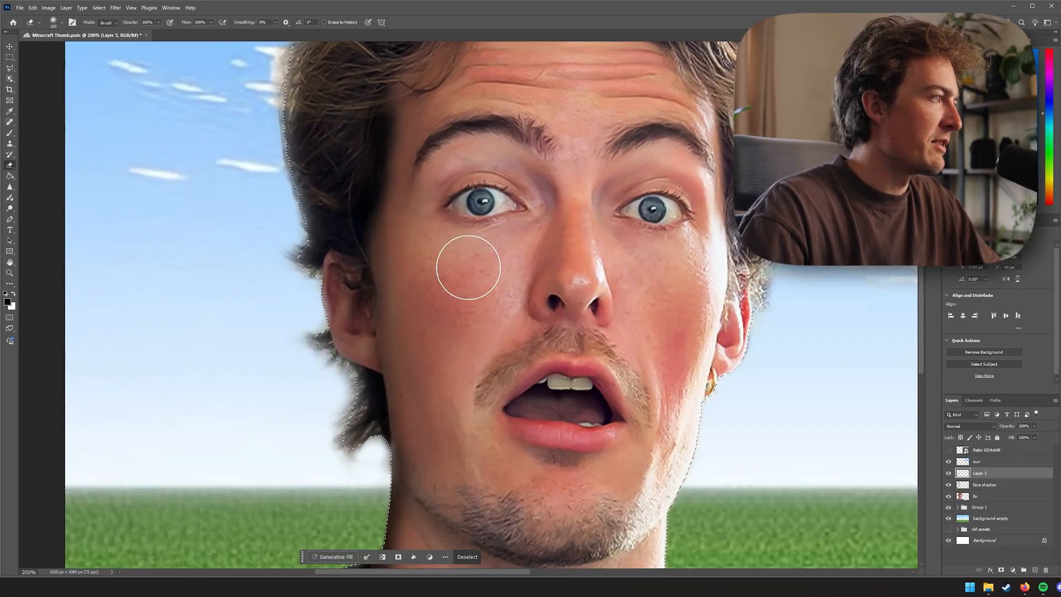
pyautogui.scroll(3, 468, 267)
pyautogui.scroll(-6, 442, 276)
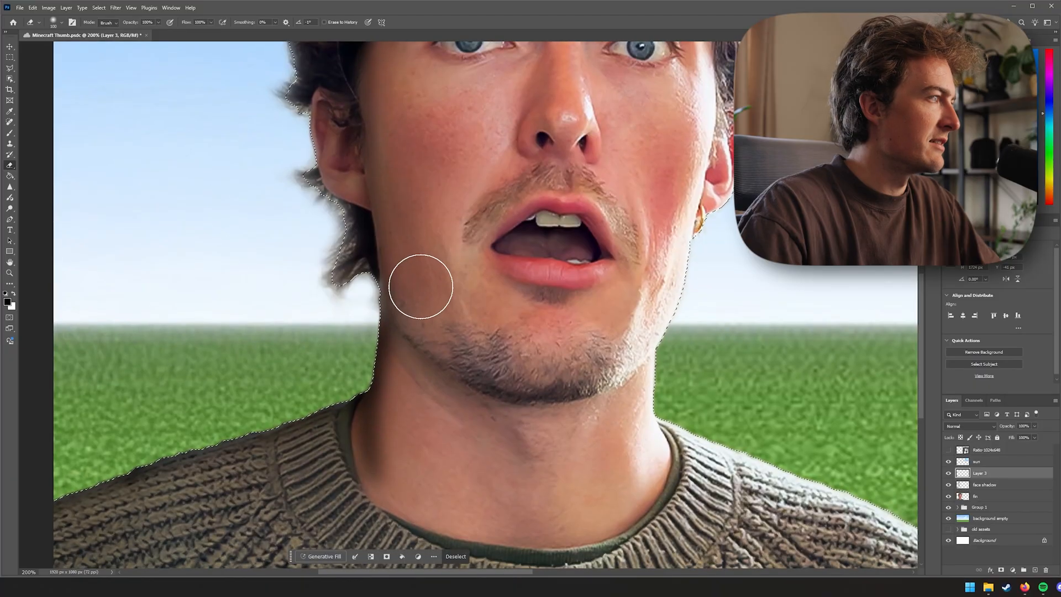
pyautogui.press('b')
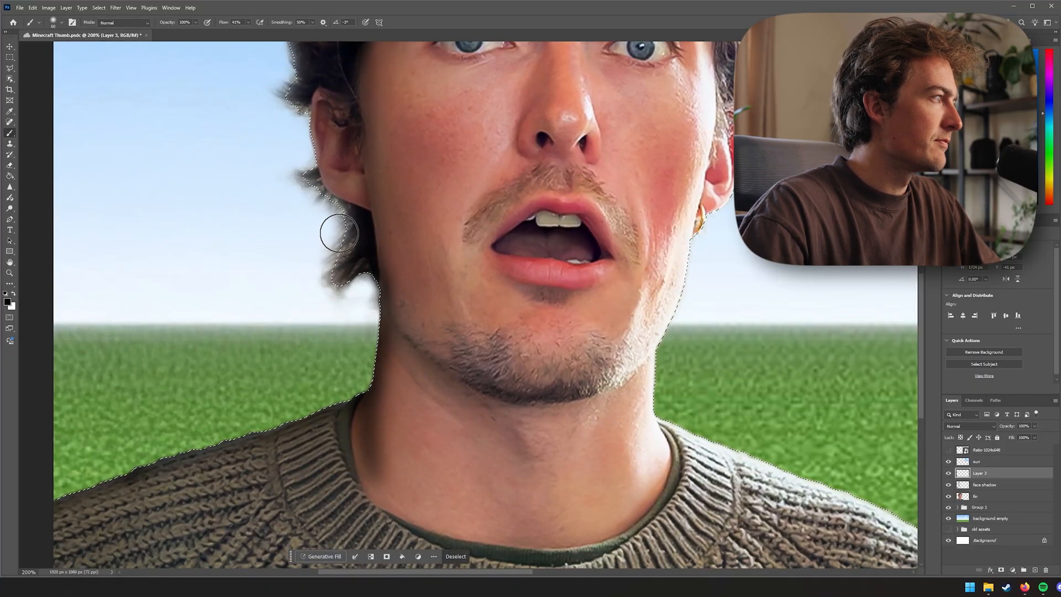
pyautogui.scroll(5, 339, 232)
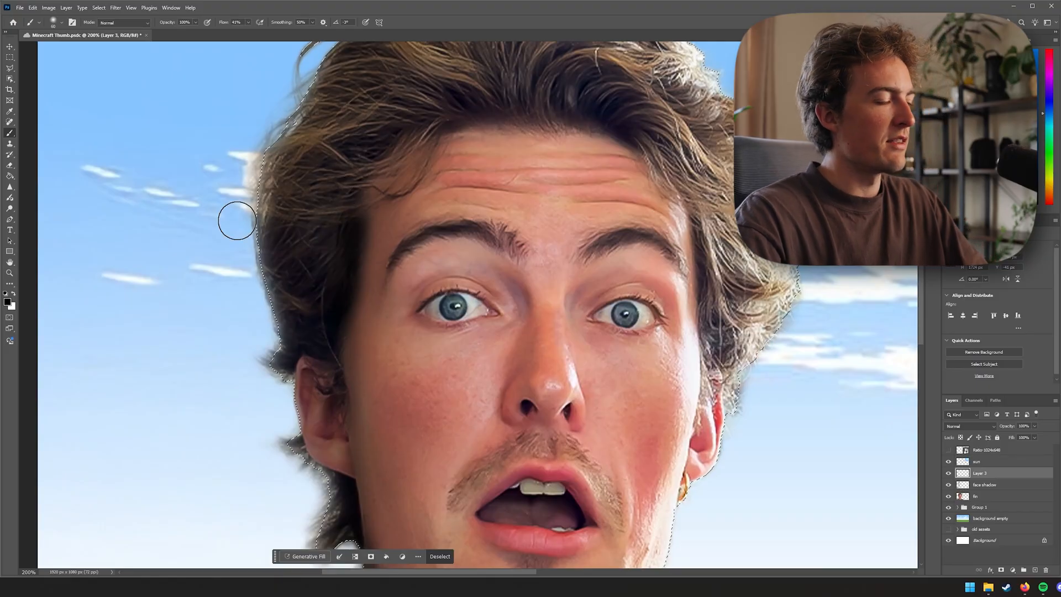
pyautogui.hotkey('ctrl', '-')
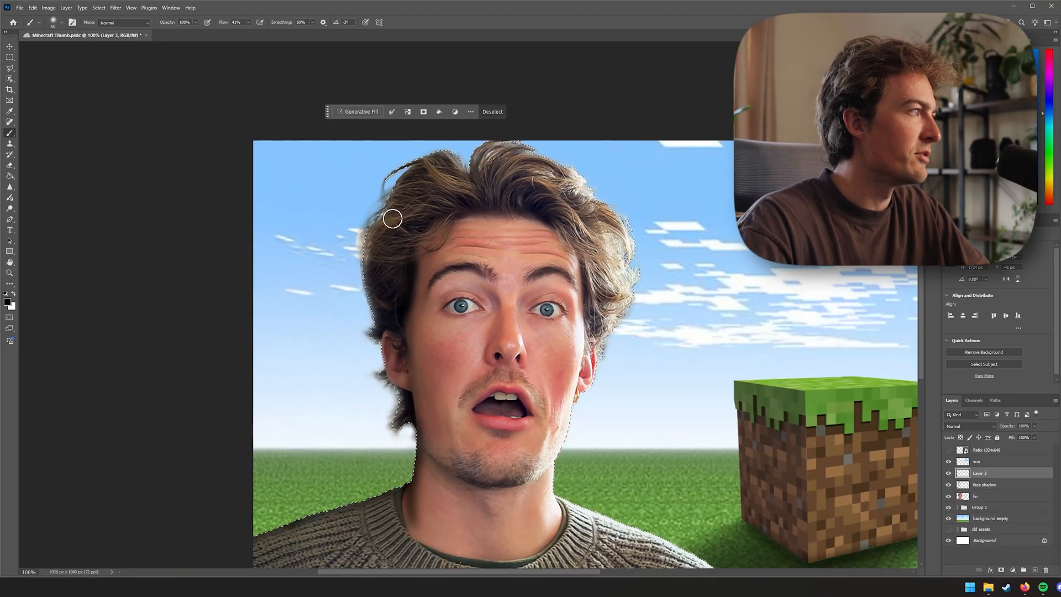
pyautogui.hotkey('ctrl', 'd')
# Toggle Layer 3's visibility repeatedly to compare the portrait with and without the contact shadow
pyautogui.press('v')
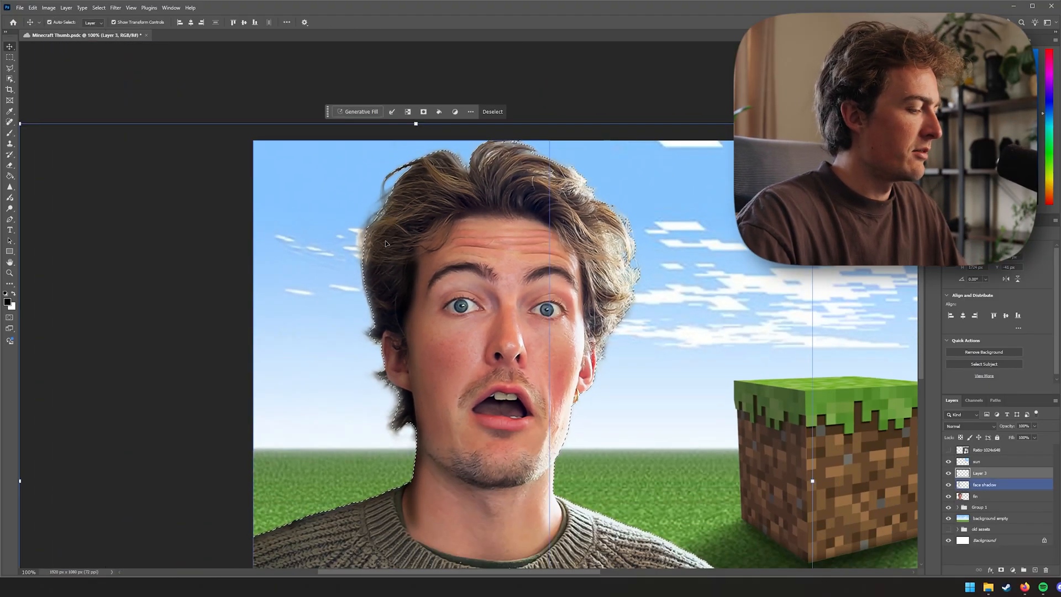
pyautogui.click(386, 243)
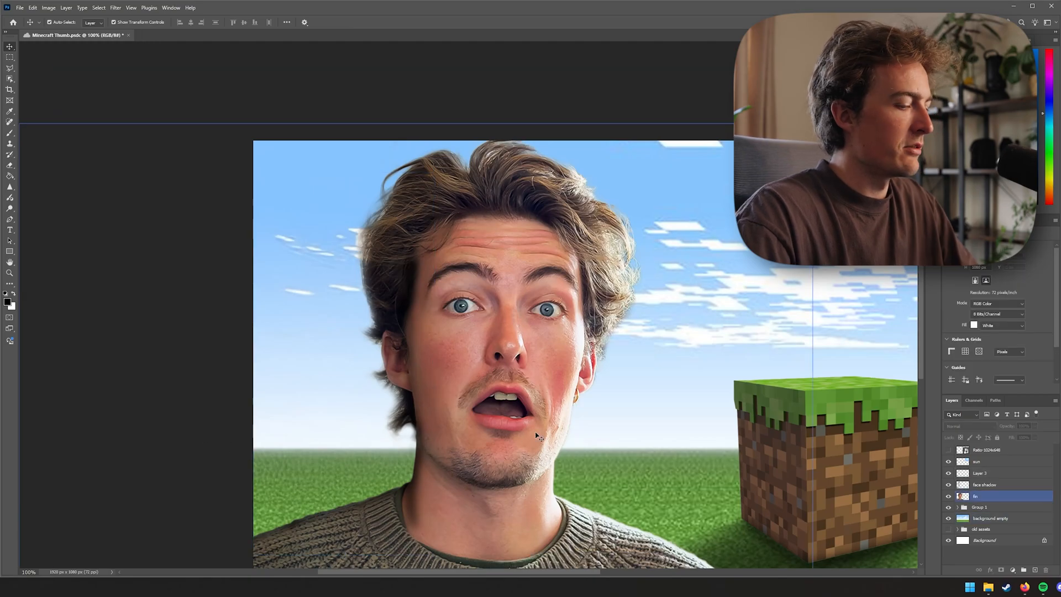
pyautogui.hotkey('ctrl', '-')
pyautogui.hotkey('ctrl', '+')
pyautogui.moveTo(501, 474); pyautogui.dragTo(531, 383)
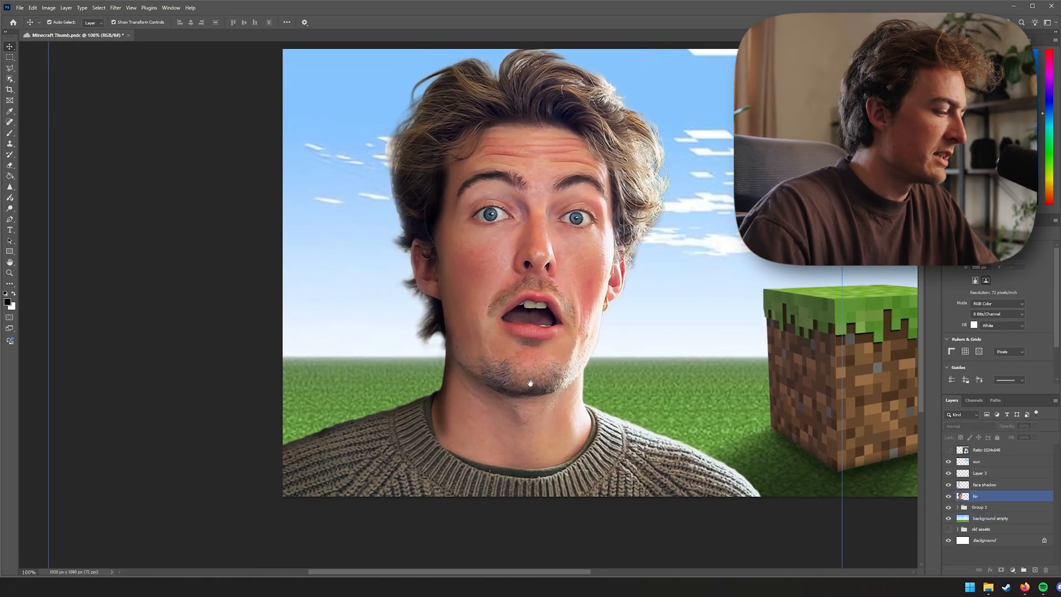
pyautogui.press('e')
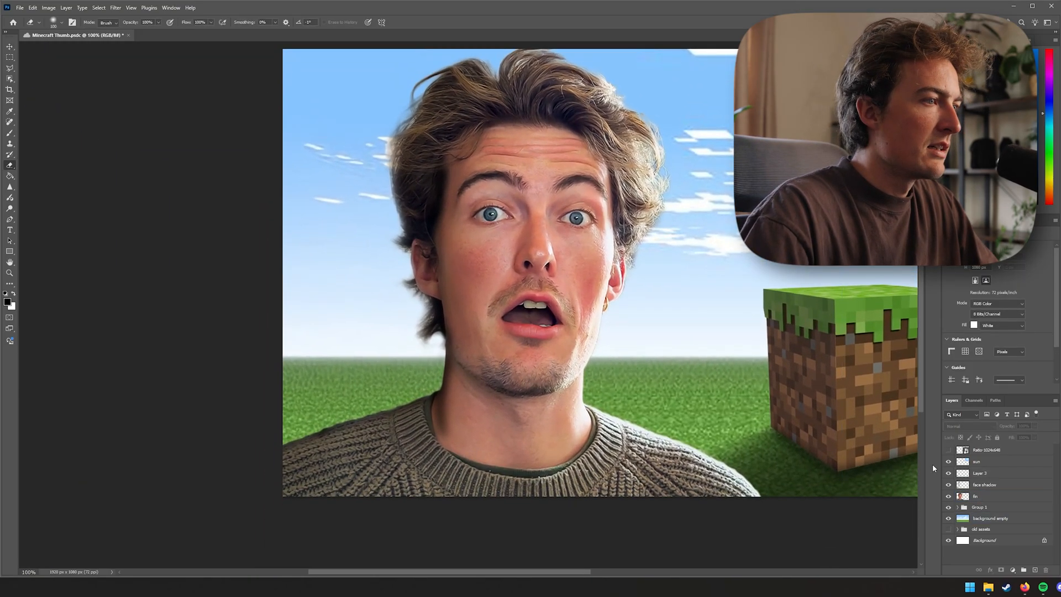
pyautogui.click(1007, 476)
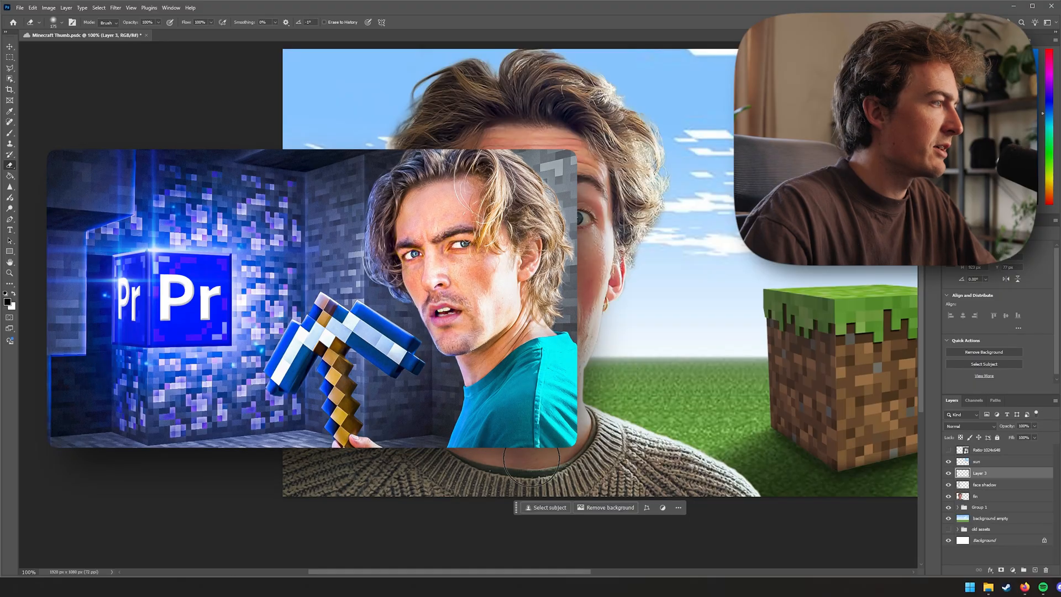
pyautogui.press('v')
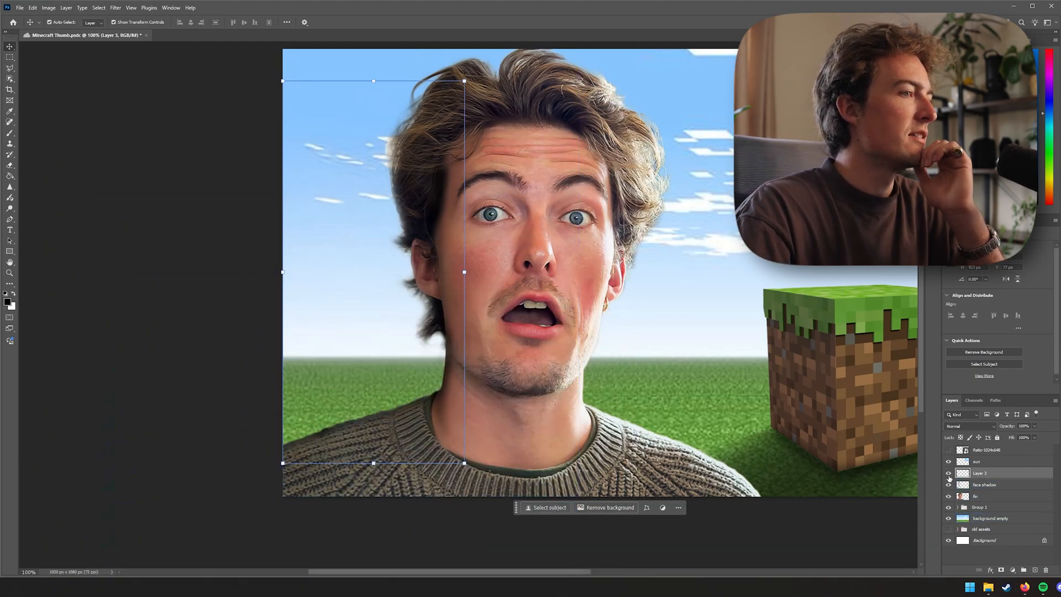
pyautogui.click(948, 473)
pyautogui.click(949, 474)
pyautogui.click(949, 474)
pyautogui.click(949, 475)
pyautogui.click(949, 474)
pyautogui.click(949, 474)
pyautogui.click(949, 474)
pyautogui.click(949, 475)
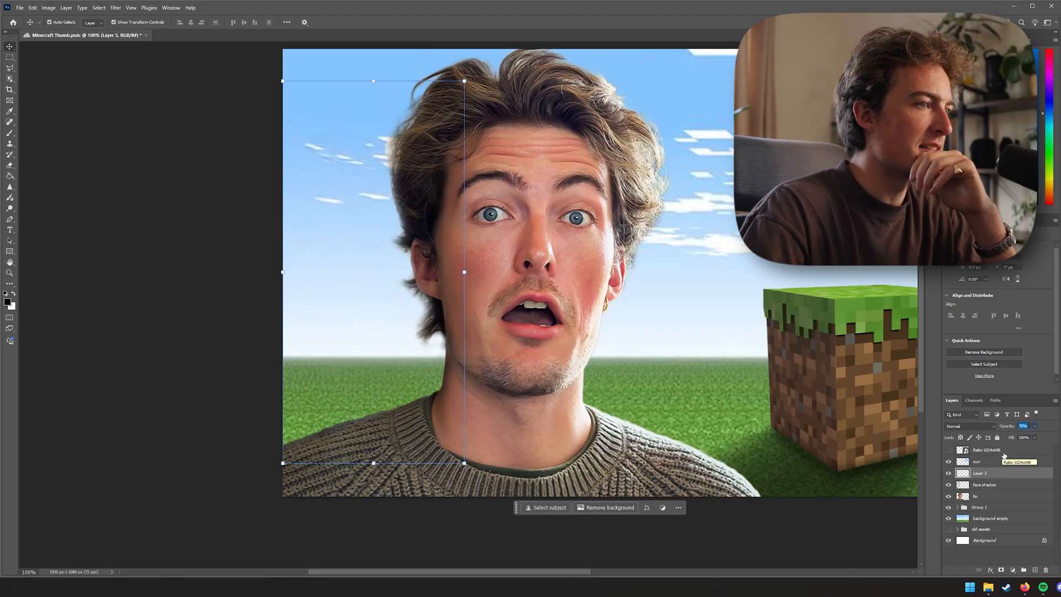
# Rename Layer 3 to contact shadow face and hide the face shadow layer after comparing both shadow layers
pyautogui.hotkey('ctrl', '-')
pyautogui.hotkey('ctrl', '-')
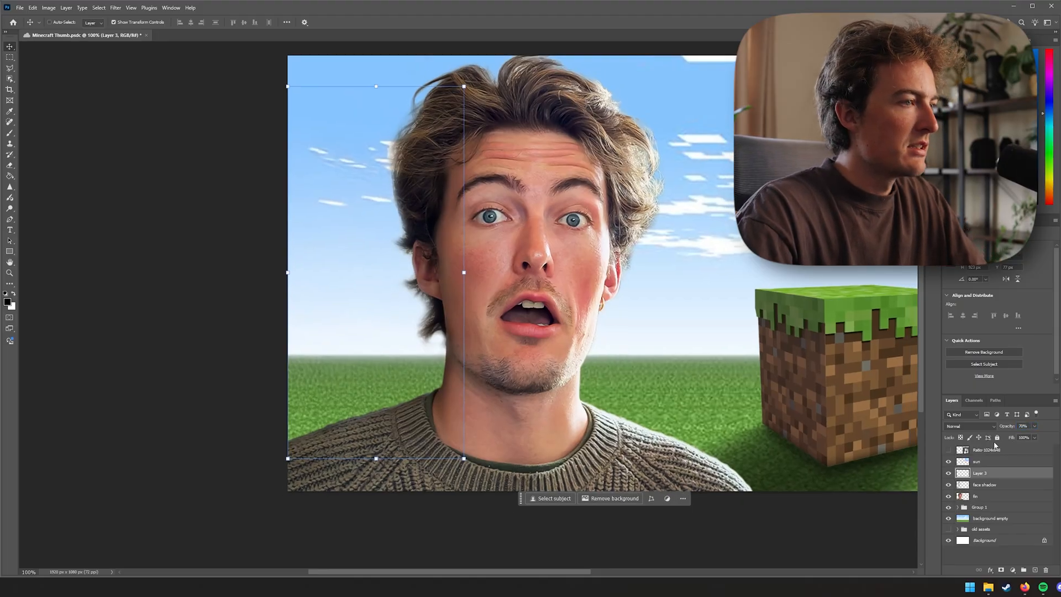
pyautogui.click(857, 480)
pyautogui.click(962, 497)
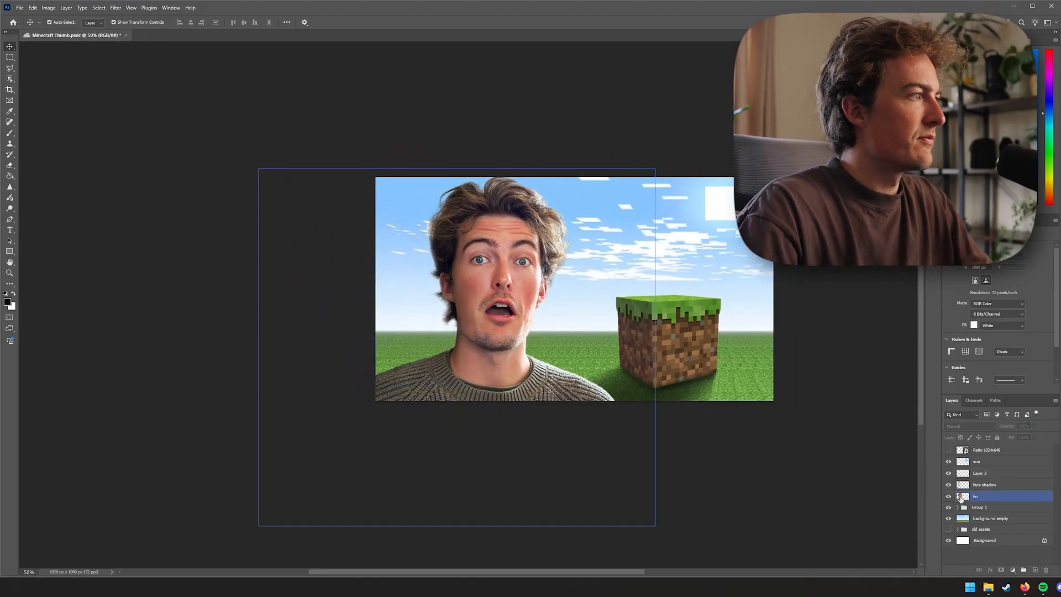
pyautogui.click(950, 486)
pyautogui.click(950, 475)
pyautogui.click(950, 474)
pyautogui.click(949, 486)
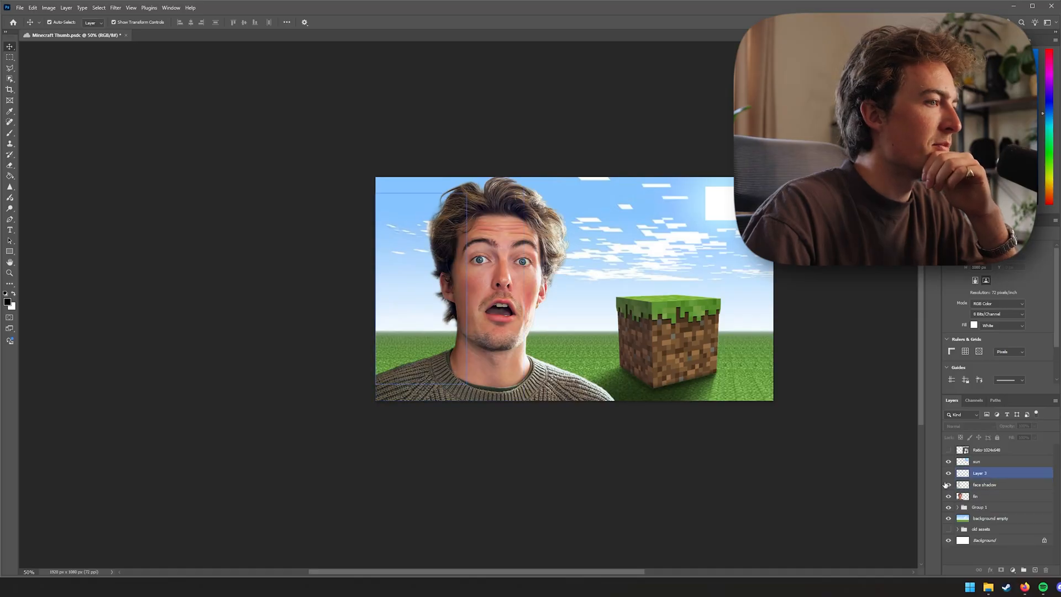
pyautogui.click(950, 485)
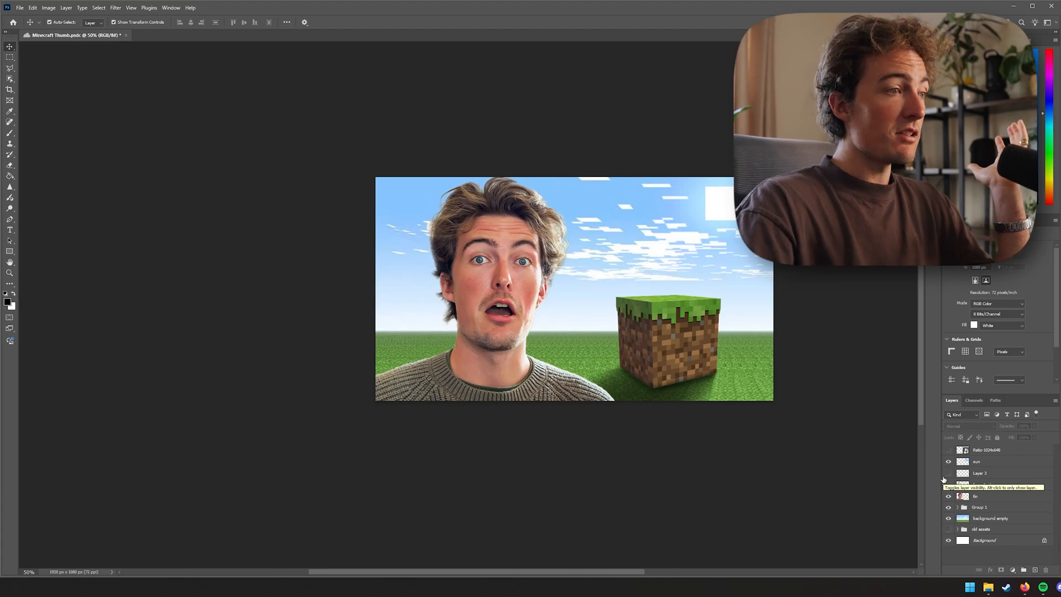
pyautogui.click(945, 485)
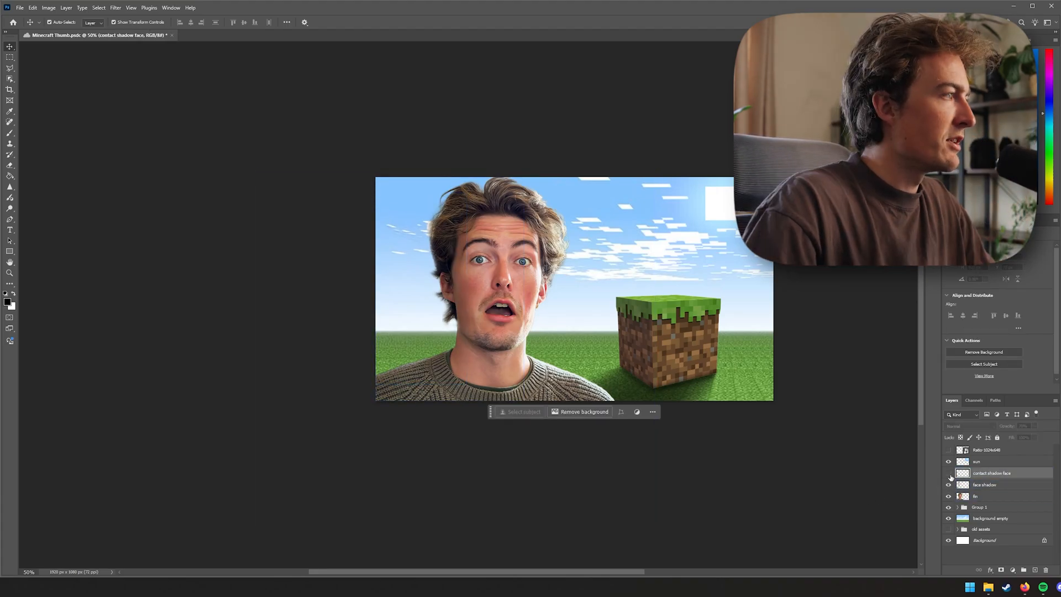
pyautogui.click(950, 486)
pyautogui.click(785, 503)
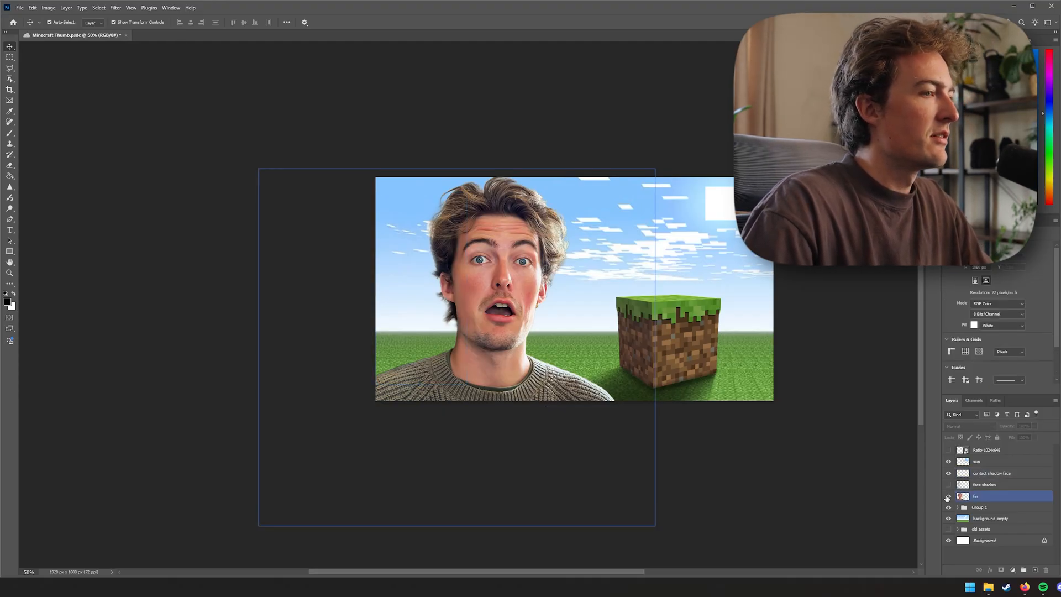
# Toggle the contact shadow face and face shadow layers on and off to compare the shadows on the portrait
pyautogui.click(948, 474)
pyautogui.click(949, 474)
pyautogui.click(949, 474)
pyautogui.click(948, 474)
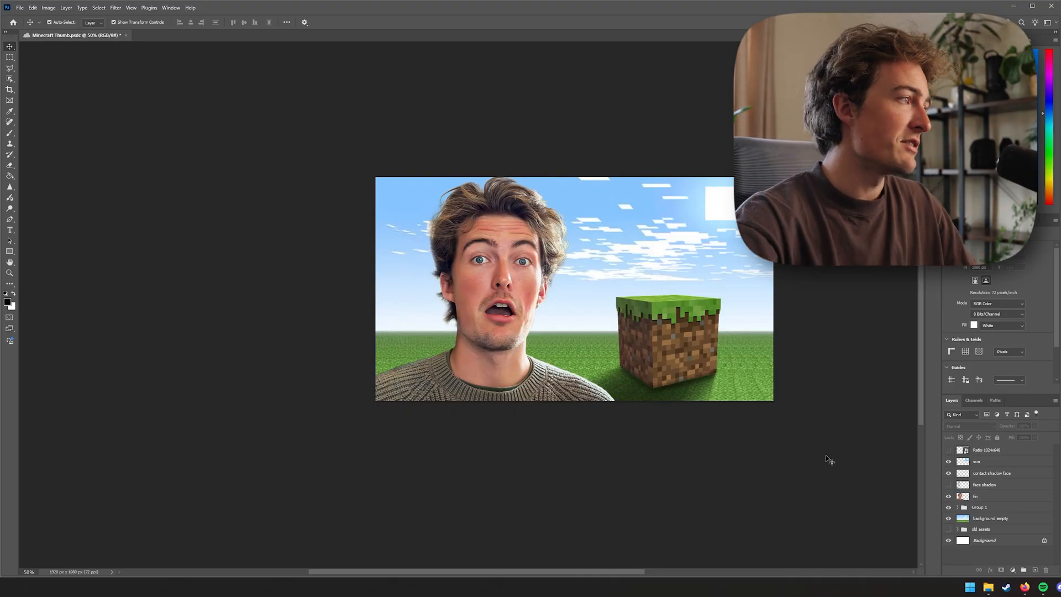
pyautogui.click(949, 486)
pyautogui.click(948, 485)
pyautogui.click(948, 485)
pyautogui.click(948, 485)
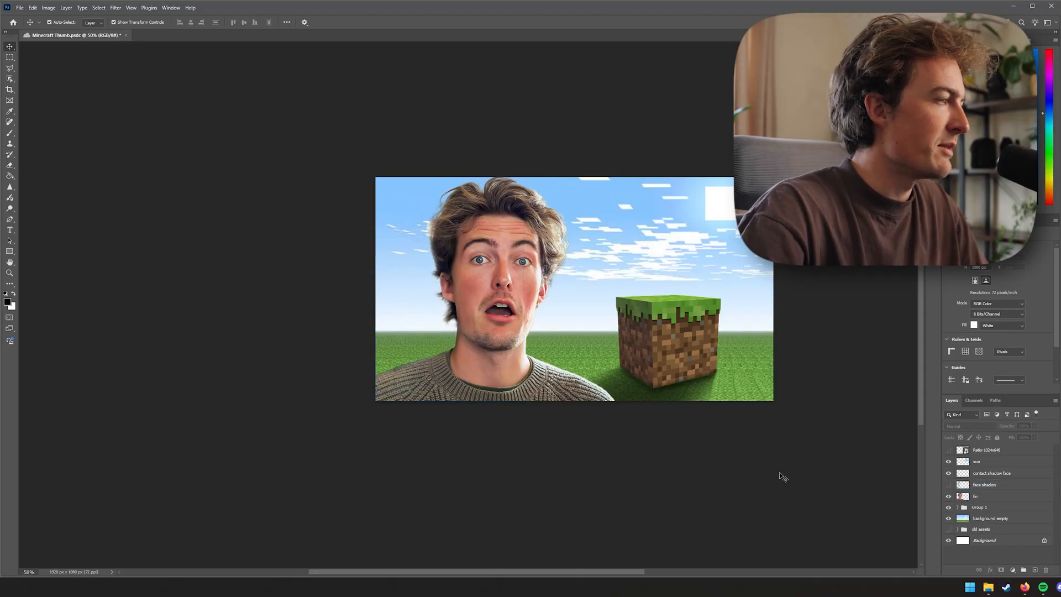
pyautogui.hotkey('ctrl', '+')
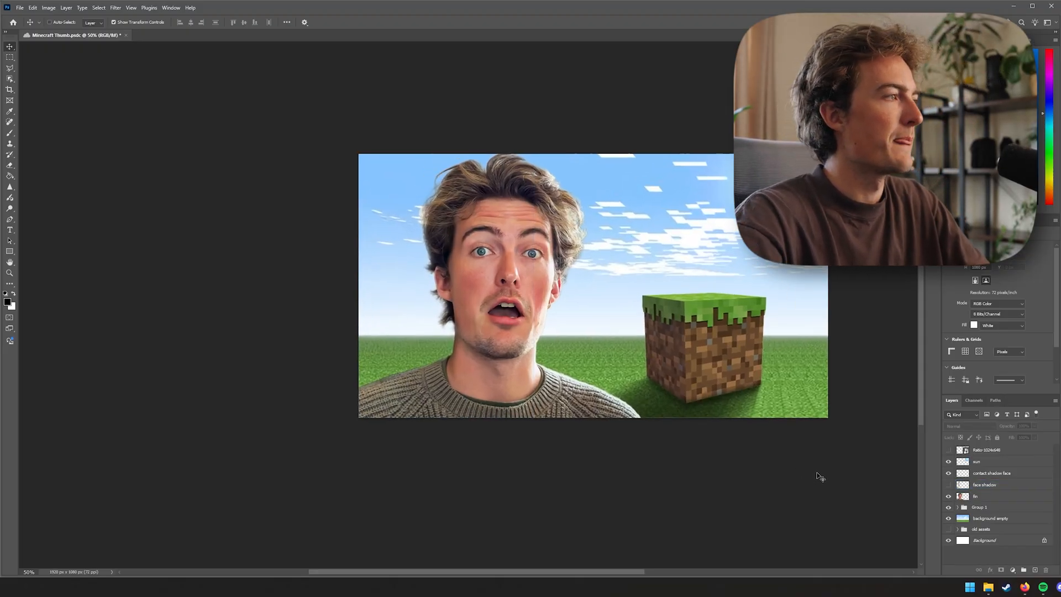
pyautogui.moveTo(834, 493); pyautogui.dragTo(735, 505)
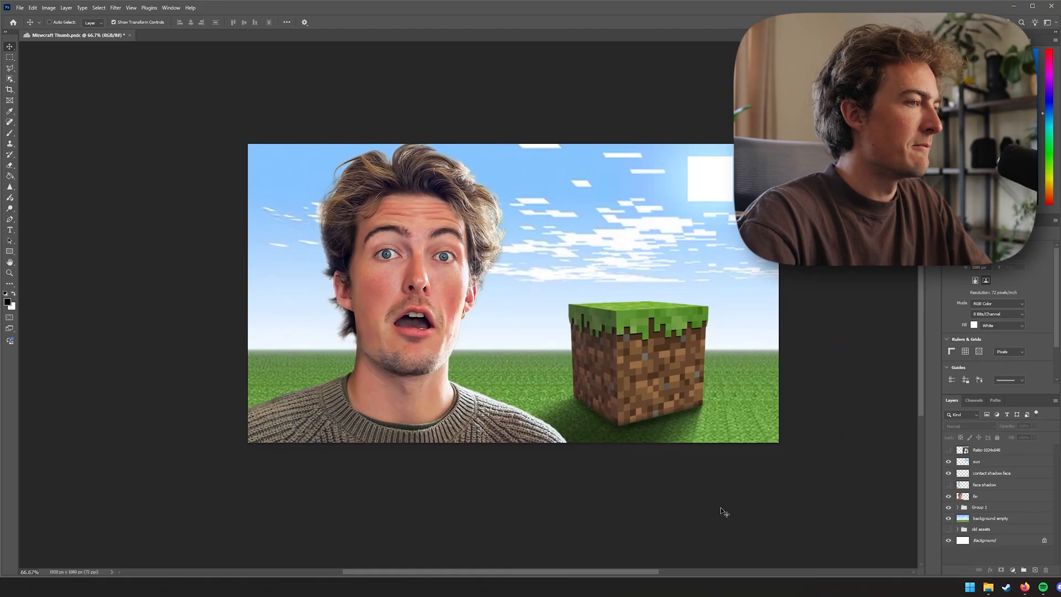
pyautogui.hotkey('ctrl', '-')
# Add a new empty layer above the sun layer and ready a soft brush and eraser at a large size
pyautogui.click(990, 461)
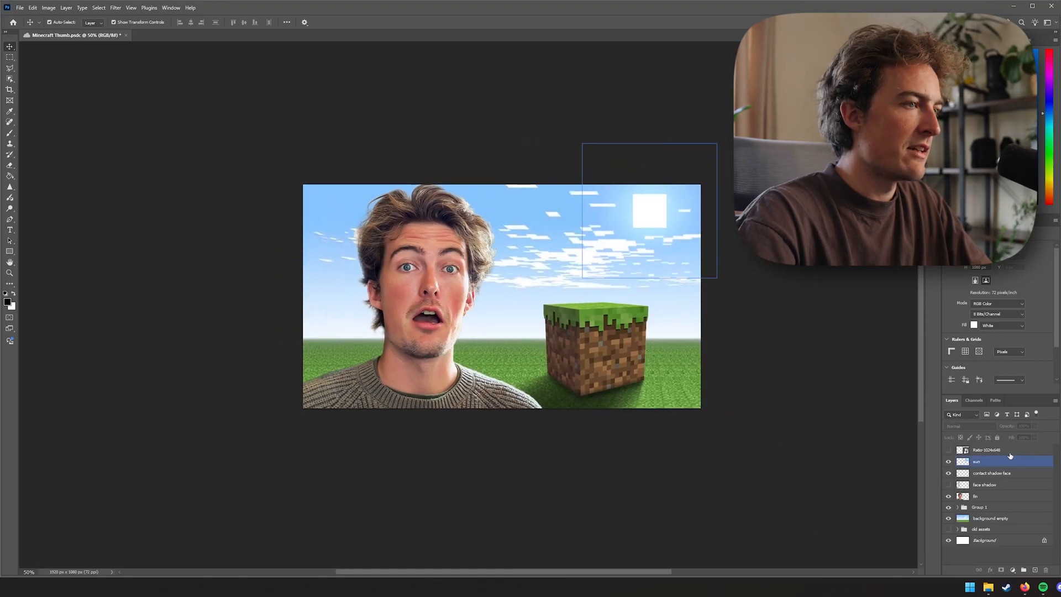
pyautogui.click(1035, 570)
pyautogui.press('b')
pyautogui.press(']')
pyautogui.press(']')
pyautogui.press(']')
pyautogui.press(']')
pyautogui.press(']')
pyautogui.press(']')
pyautogui.press(']')
pyautogui.press(']')
pyautogui.press(']')
pyautogui.press(']')
pyautogui.press(']')
pyautogui.press(']')
pyautogui.press(']')
pyautogui.press(']')
pyautogui.press(']')
pyautogui.press(']')
pyautogui.press(']')
pyautogui.press(']')
pyautogui.press(']')
pyautogui.press(']')
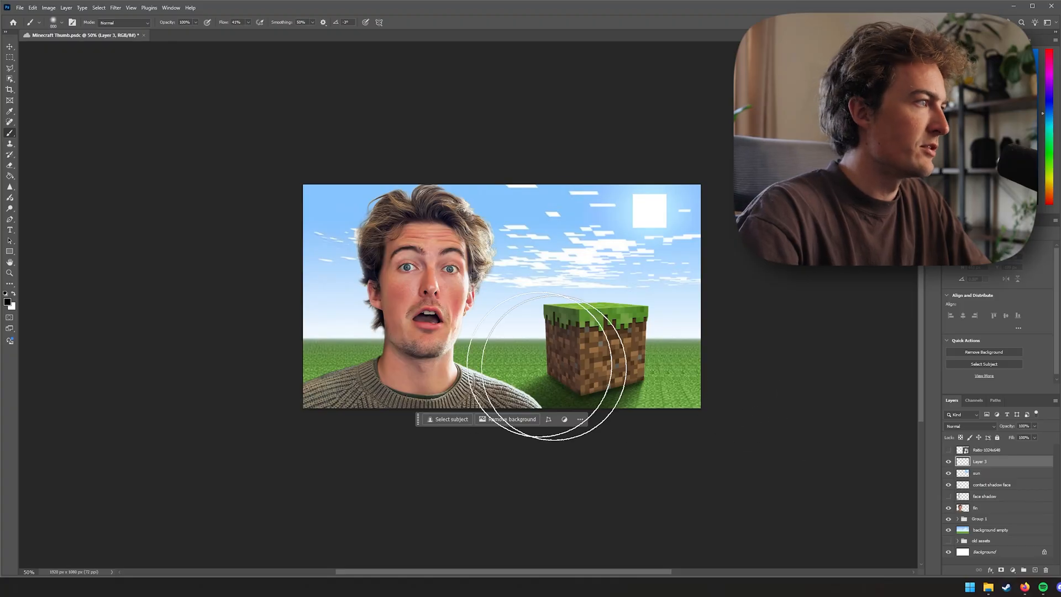
pyautogui.press('[')
pyautogui.press('[')
pyautogui.press('[')
pyautogui.press('[')
pyautogui.press('[')
pyautogui.press('[')
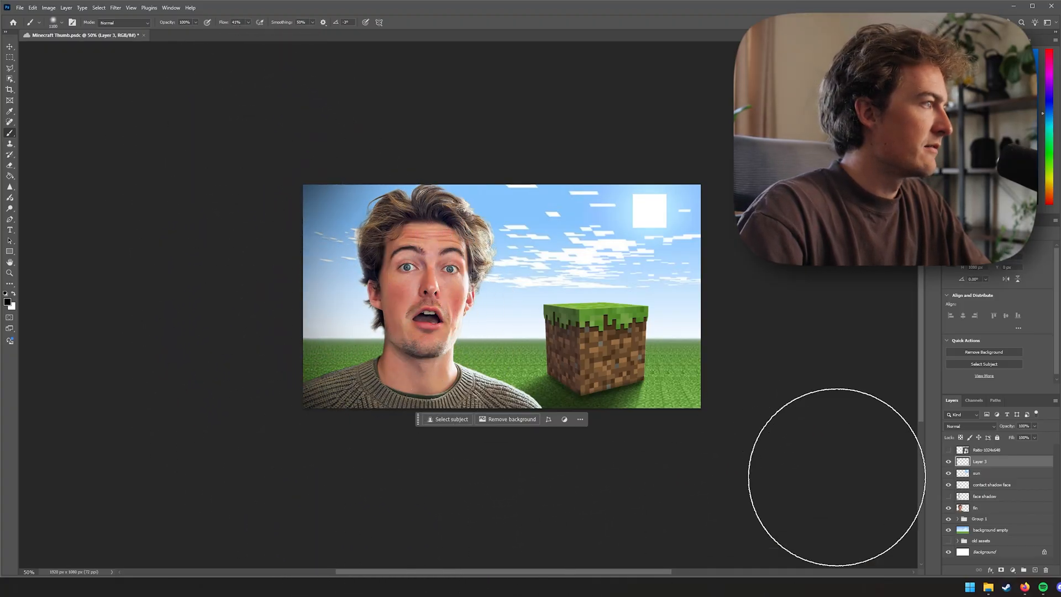
pyautogui.press('e')
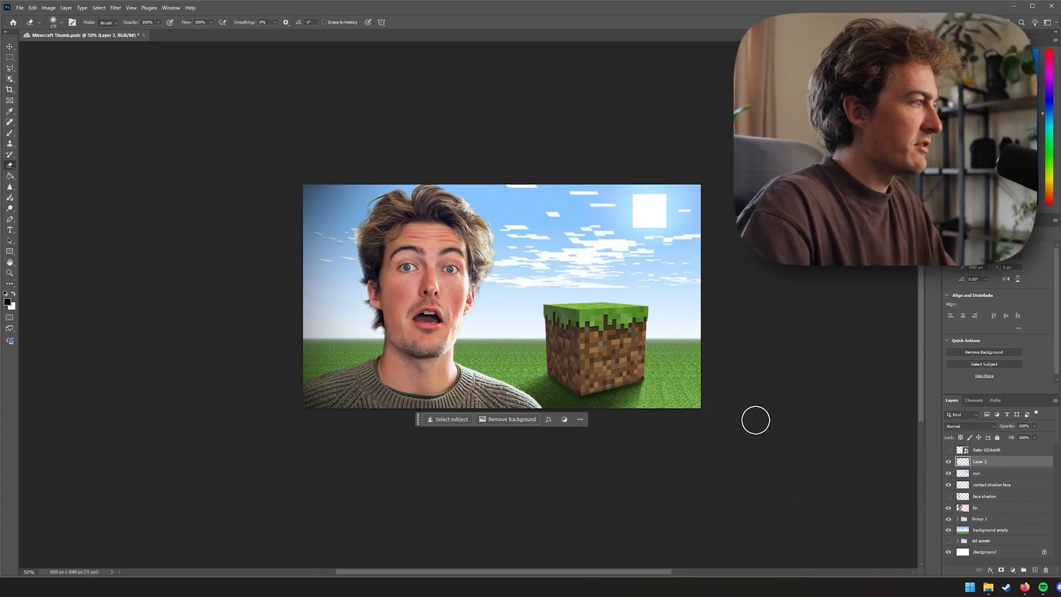
pyautogui.press(']')
pyautogui.press(']')
pyautogui.press(']')
pyautogui.press(']')
pyautogui.press(']')
pyautogui.press(']')
pyautogui.press(']')
pyautogui.press(']')
pyautogui.press(']')
pyautogui.press(']')
pyautogui.press(']')
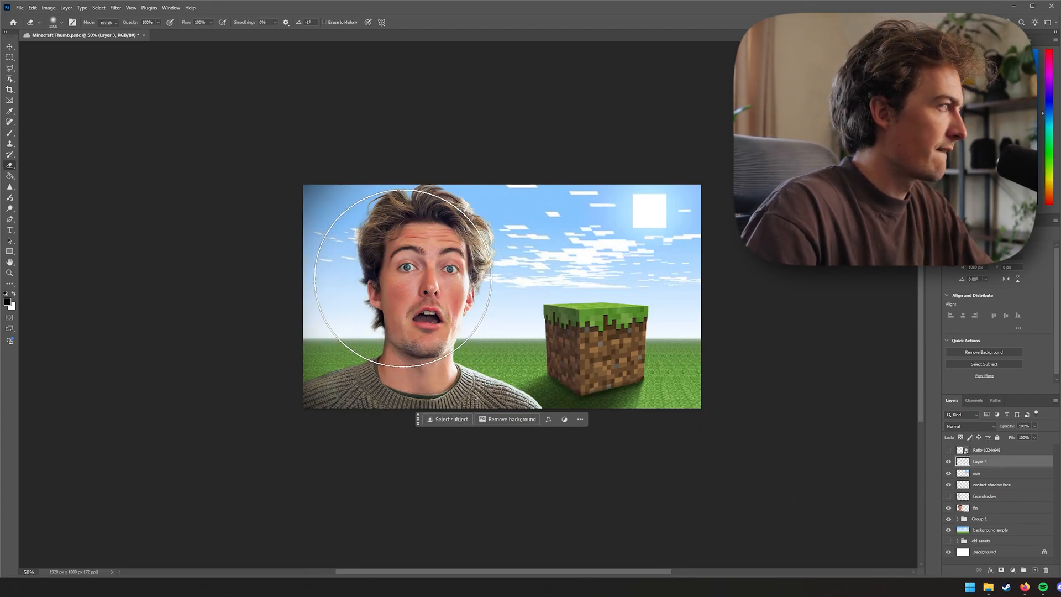
# Toggle Layer 3 and the Ratio 1024x648 golden-ratio overlay on and off to check the composition
pyautogui.press('v')
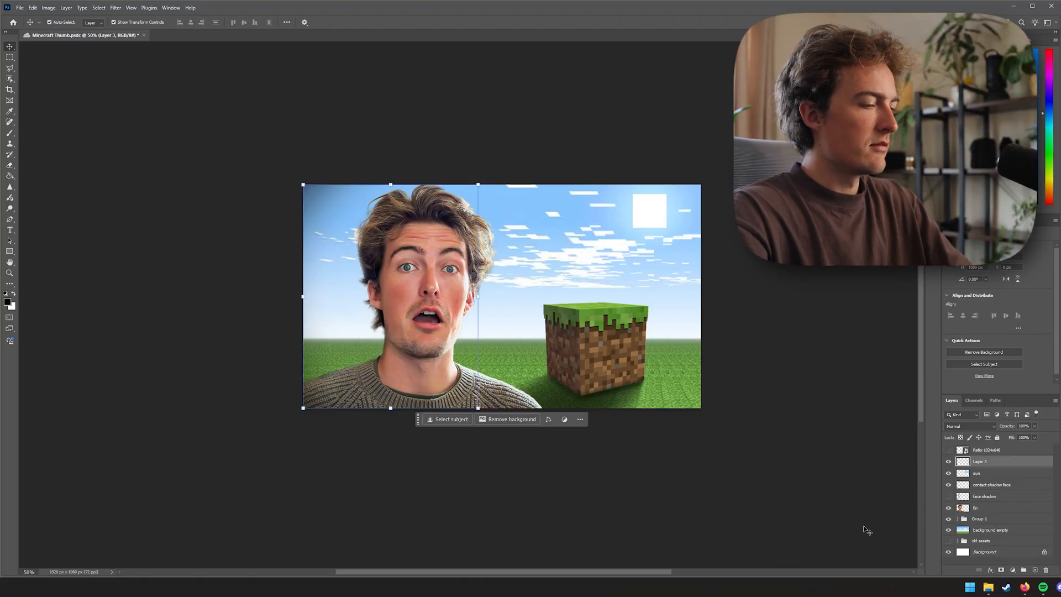
pyautogui.hotkey('ctrl', '-')
pyautogui.click(803, 442)
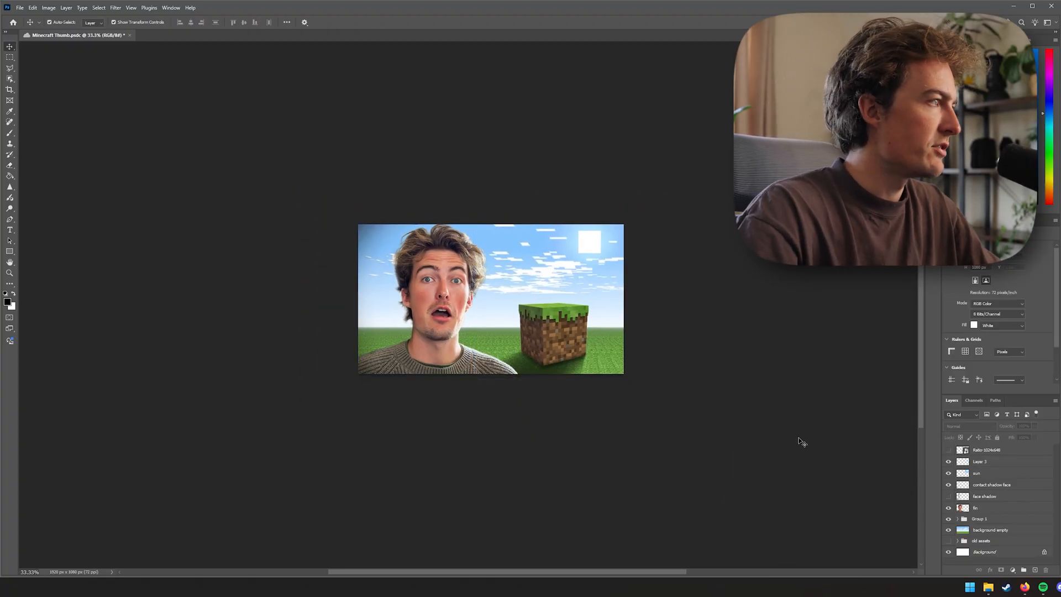
pyautogui.click(950, 463)
pyautogui.click(950, 464)
pyautogui.click(812, 452)
pyautogui.hotkey('ctrl', '+')
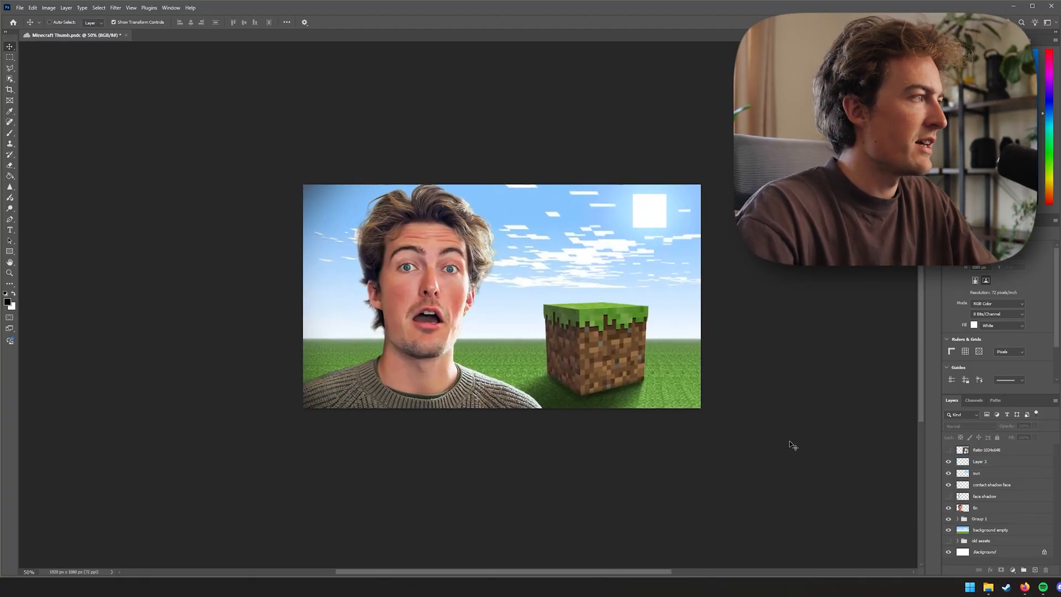
pyautogui.click(949, 451)
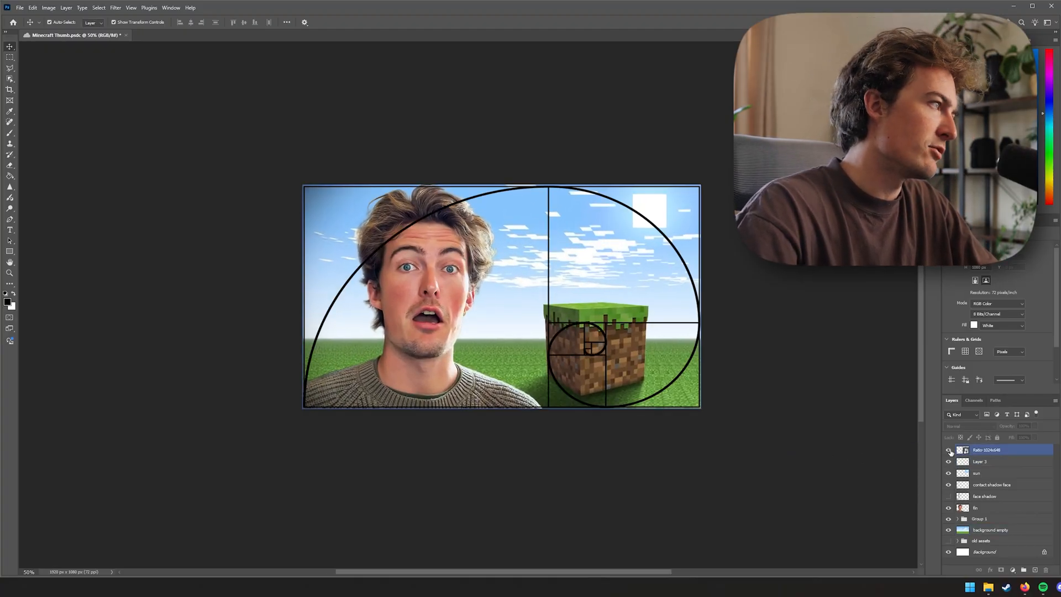
pyautogui.click(949, 451)
pyautogui.click(779, 430)
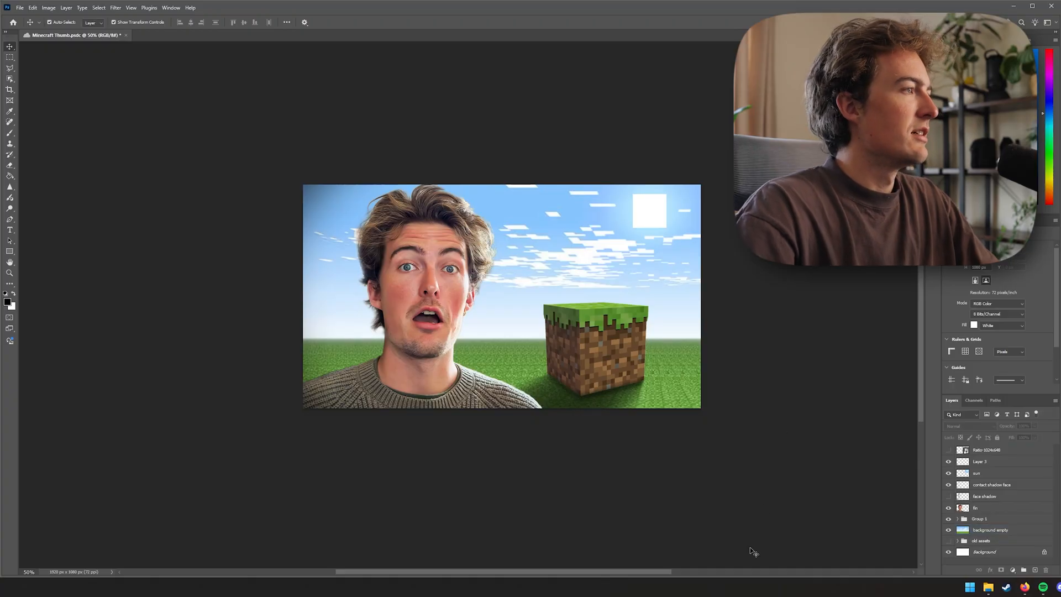
# Add another new layer above the sun and paint a large soft white glow over the sun
pyautogui.click(673, 266)
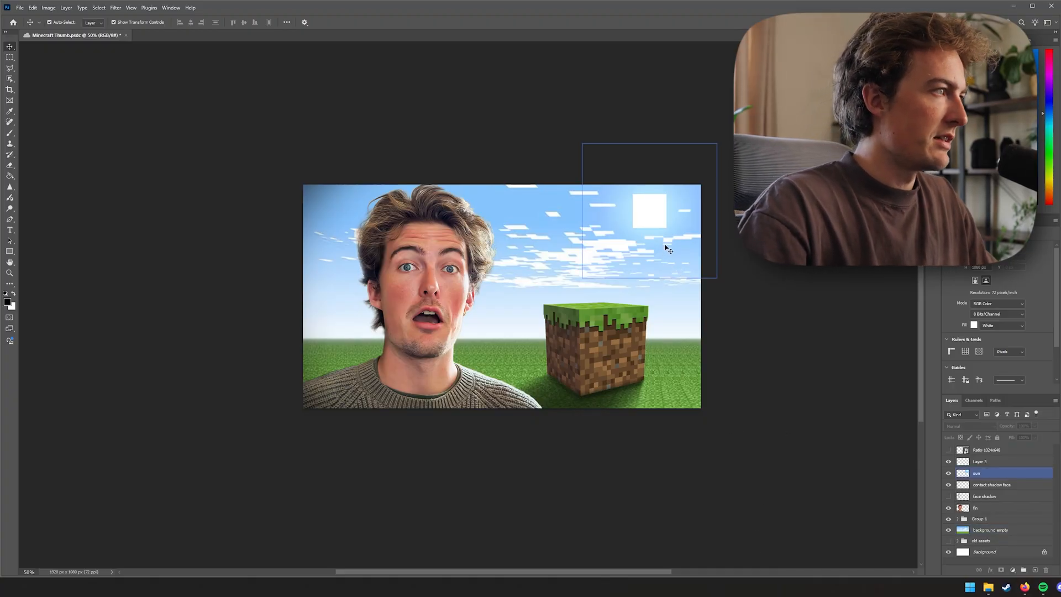
pyautogui.click(657, 216)
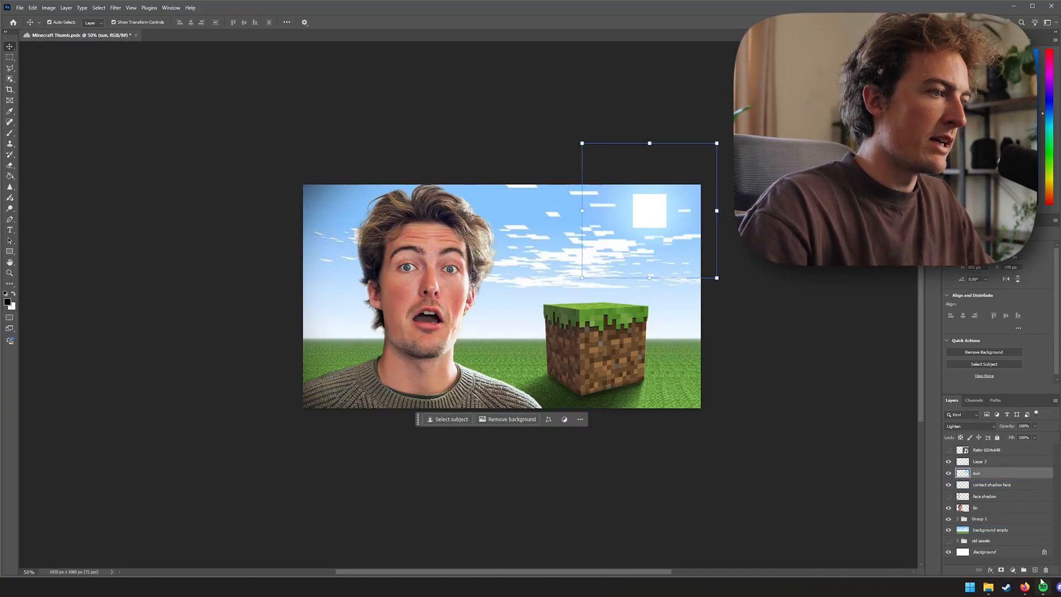
pyautogui.hotkey('ctrl', 'shift', 'alt', 'n')
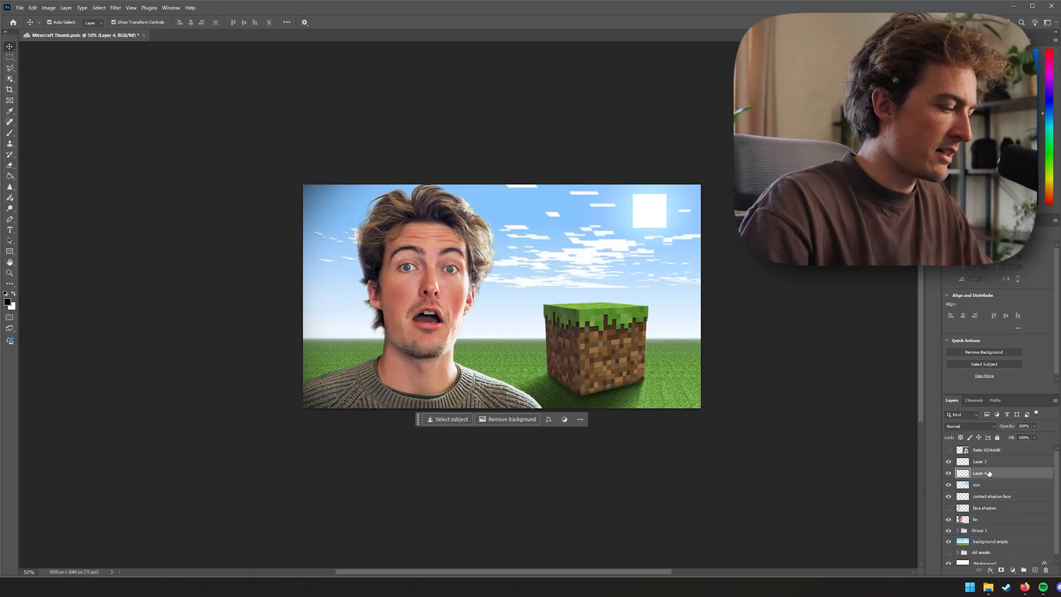
pyautogui.press('b')
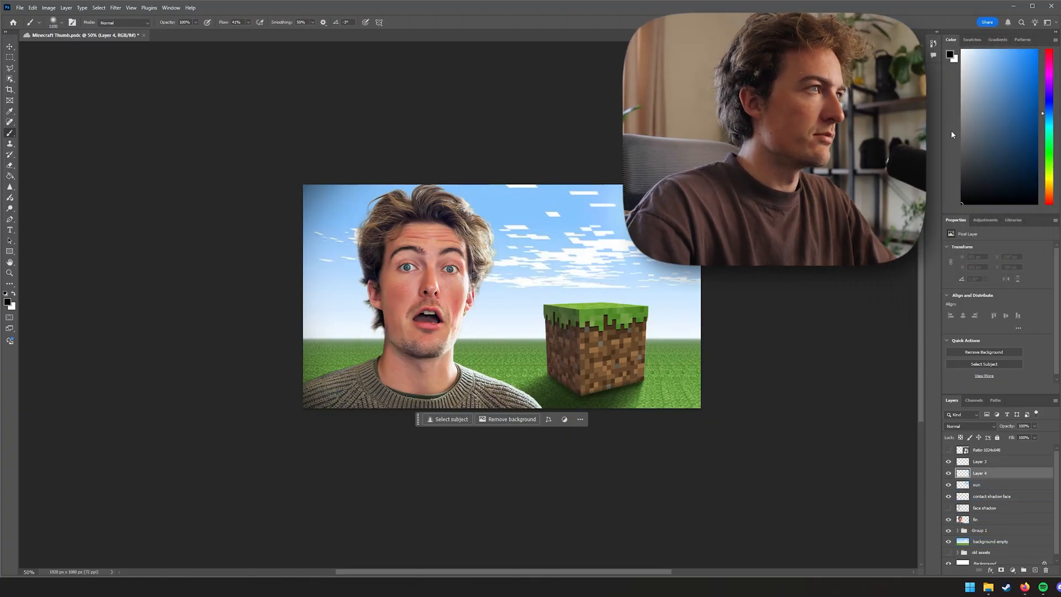
pyautogui.press('x')
pyautogui.press(']')
pyautogui.press(']')
pyautogui.press(']')
pyautogui.press(']')
pyautogui.press(']')
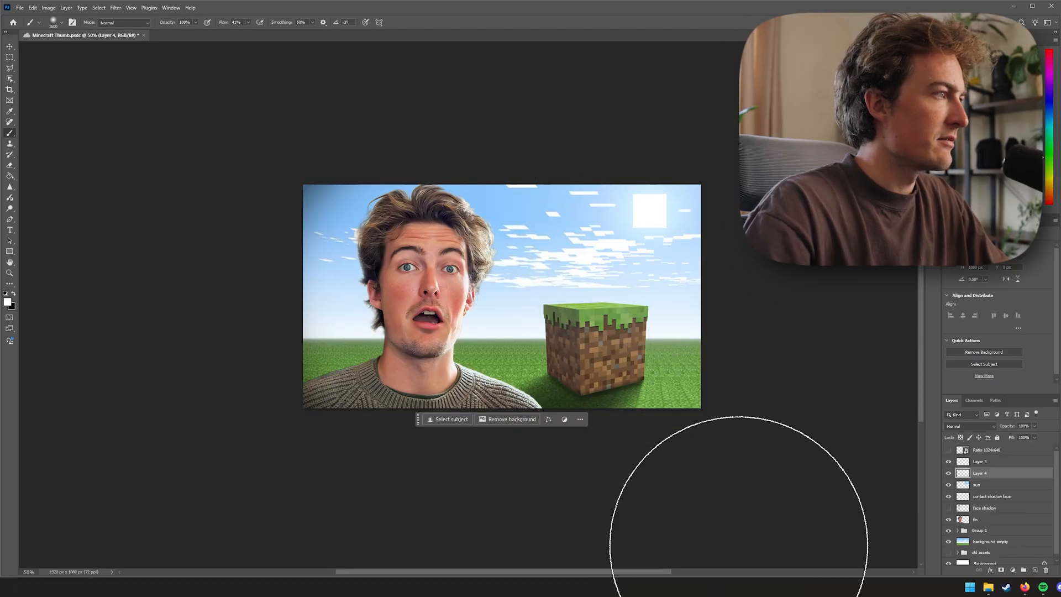
pyautogui.click(650, 227)
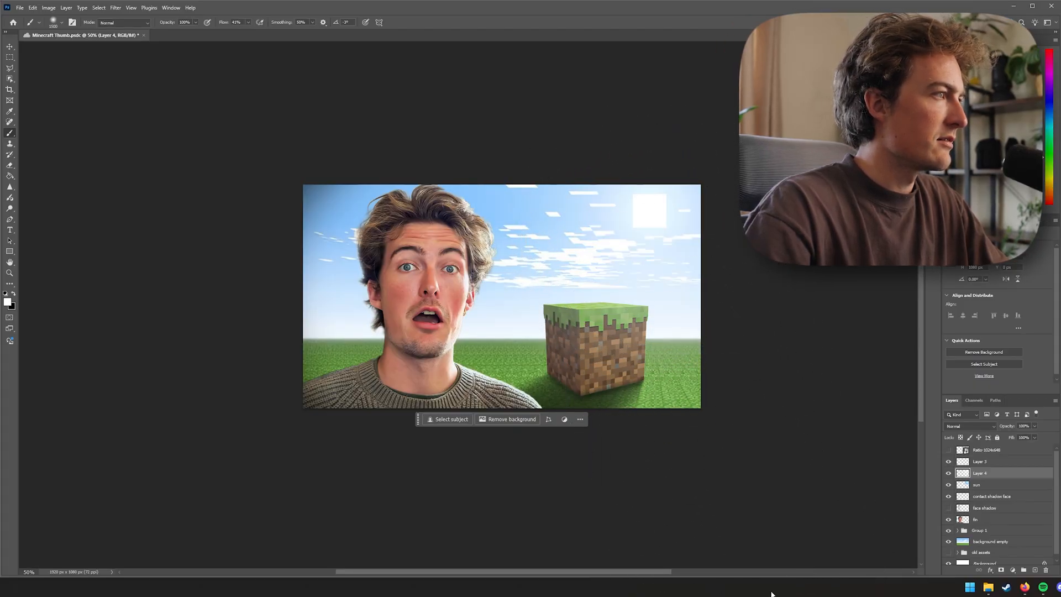
pyautogui.press('[')
# Set the glow layer's blend mode to Overlay and toggle its visibility to compare
pyautogui.press('v')
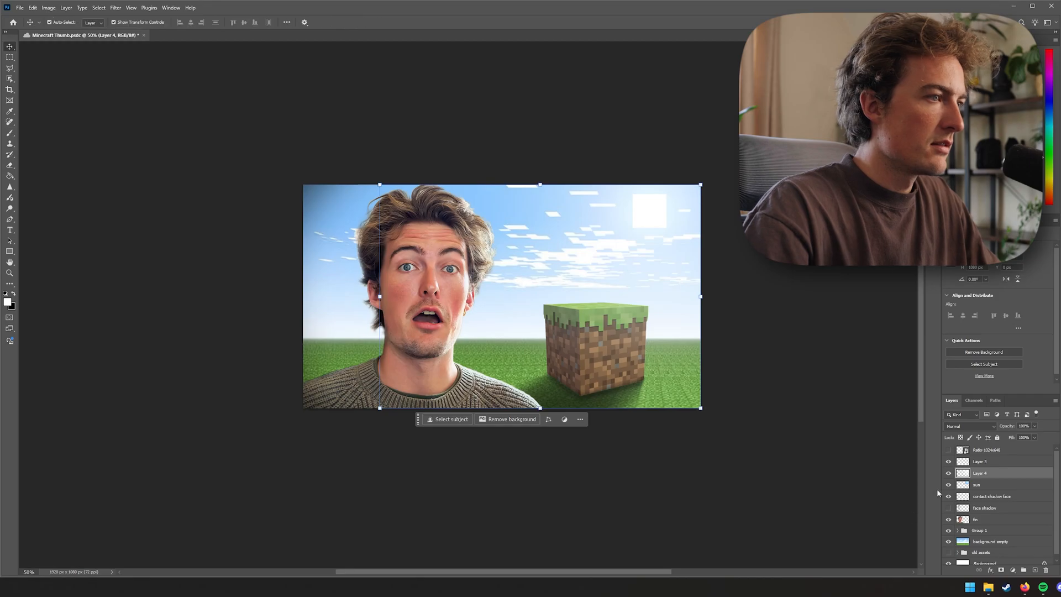
pyautogui.click(970, 427)
pyautogui.click(971, 456)
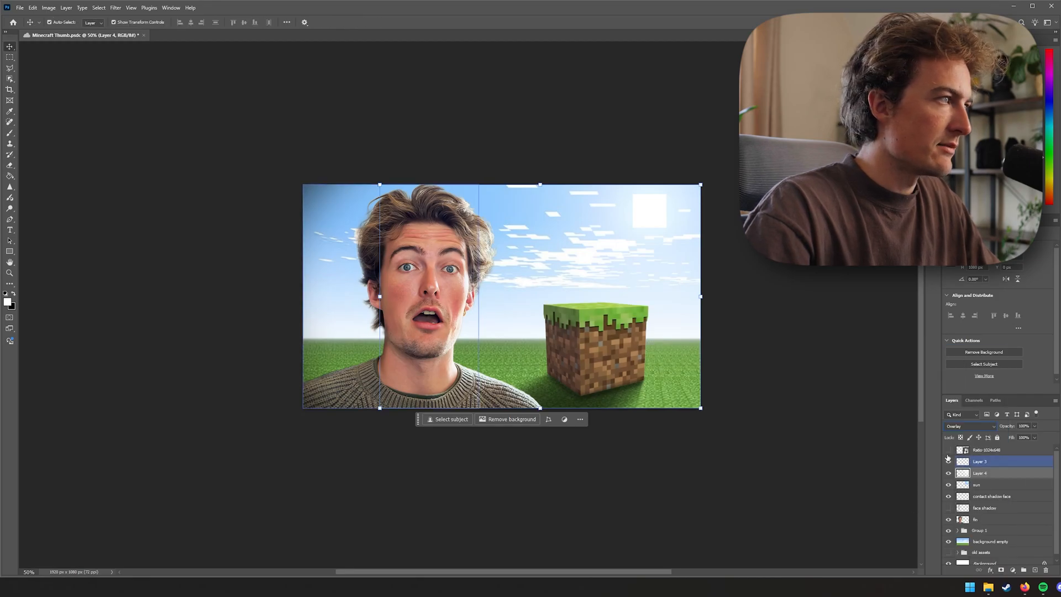
pyautogui.click(949, 473)
pyautogui.click(948, 473)
pyautogui.click(949, 473)
pyautogui.click(949, 473)
# Switch the glow layer's blend mode to Linear Dodge (Add)
pyautogui.click(970, 426)
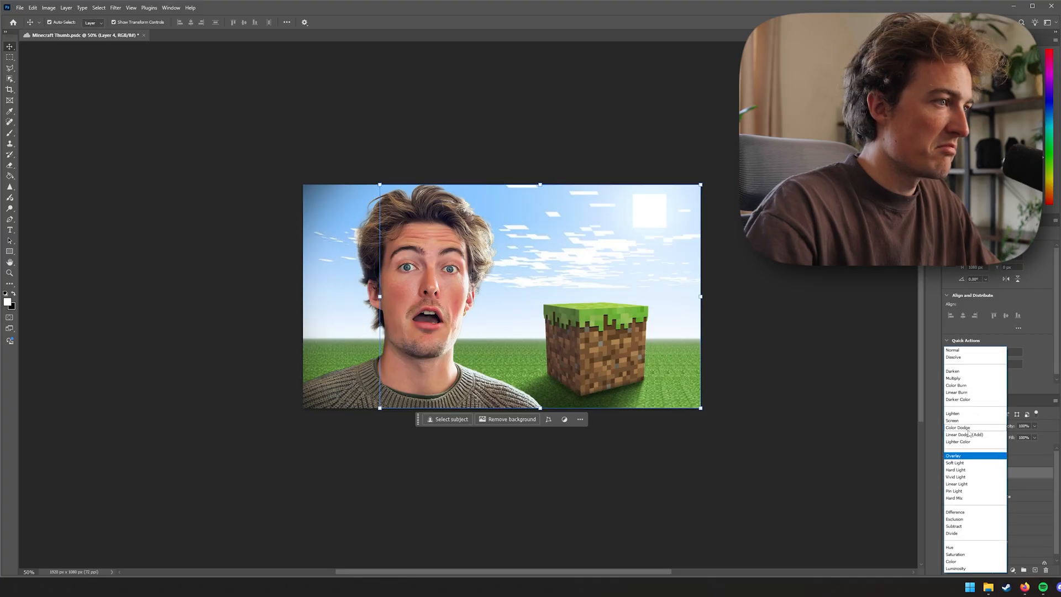
pyautogui.click(966, 453)
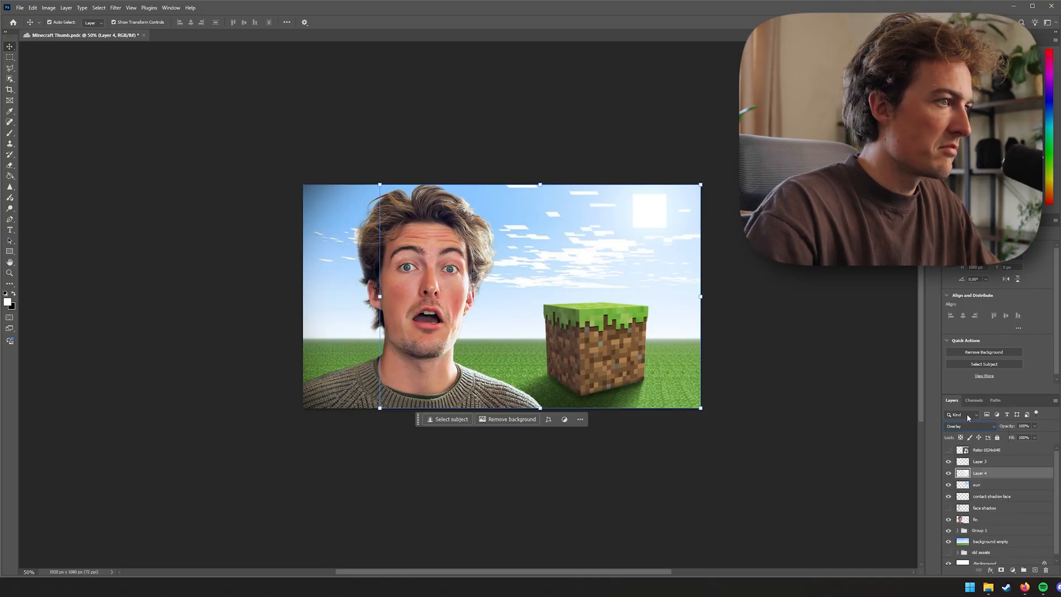
pyautogui.scroll(3, 967, 429)
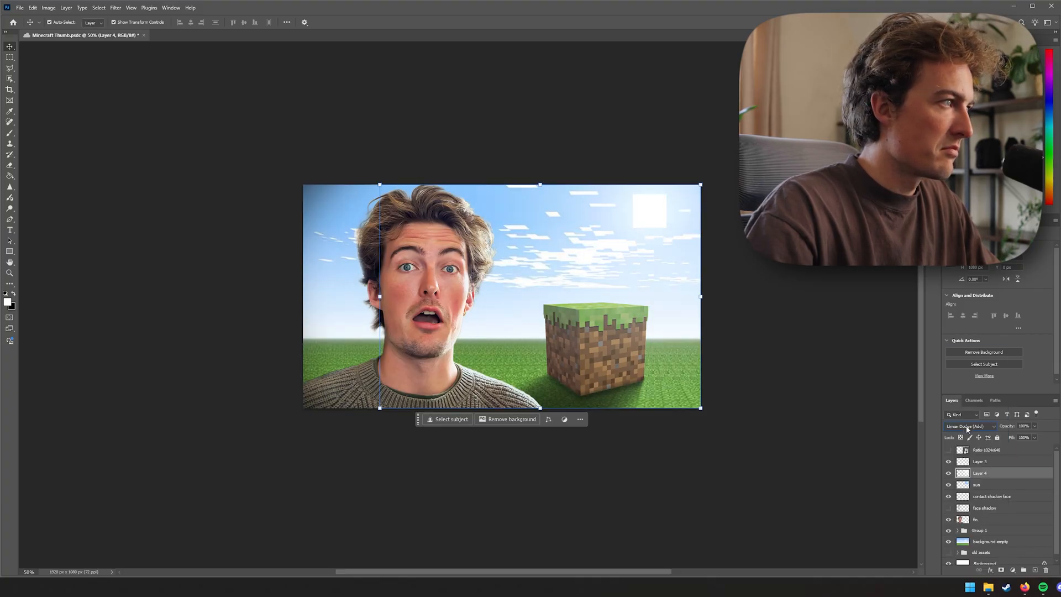
pyautogui.click(909, 455)
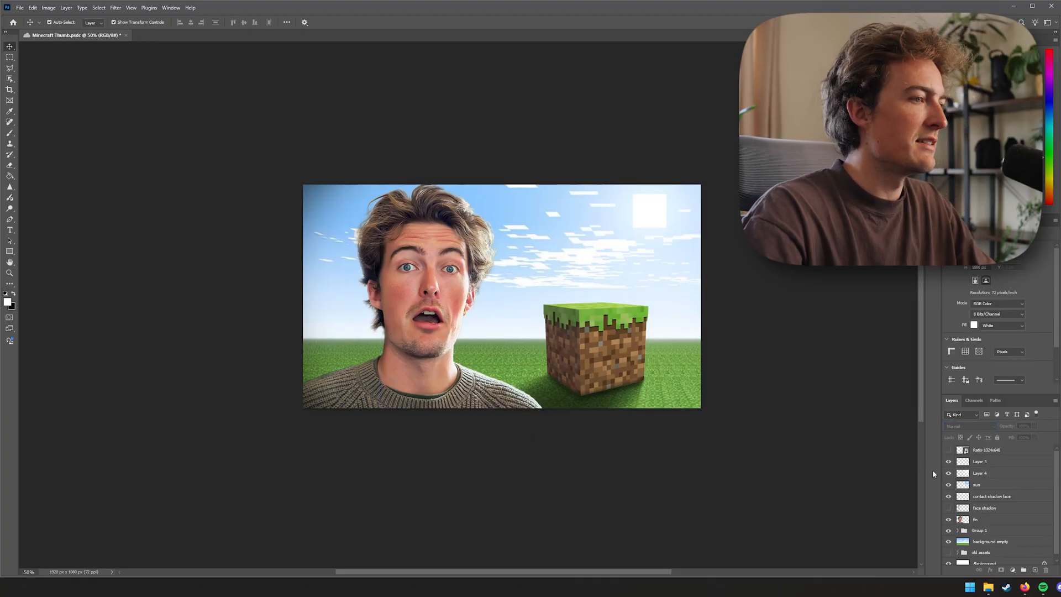
# Hide Layer 3 and add a white Montserrat Black text layer reading ONE in the sky above the grass block
pyautogui.click(951, 467)
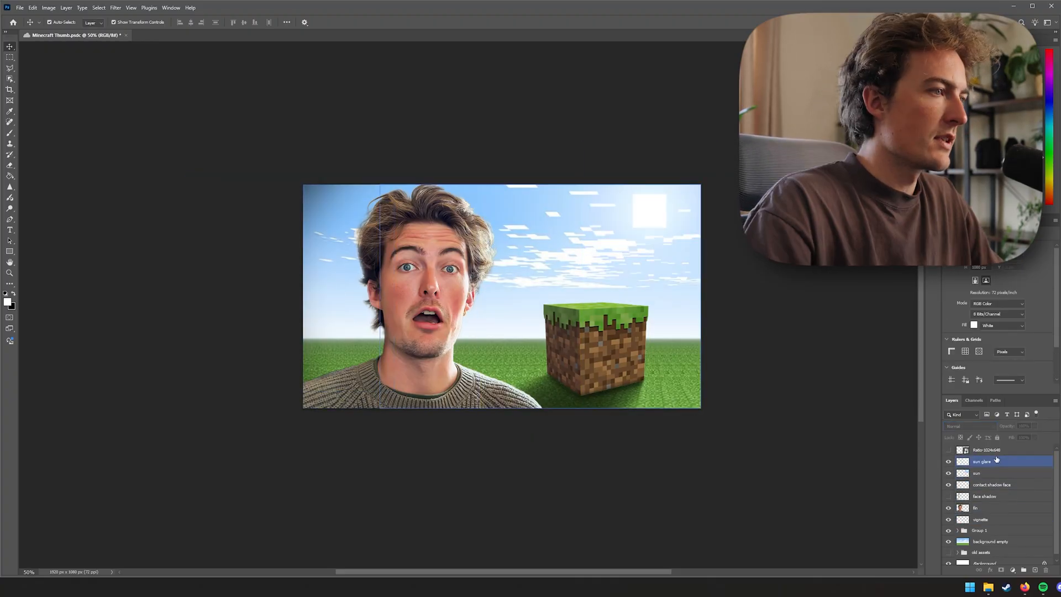
pyautogui.click(995, 450)
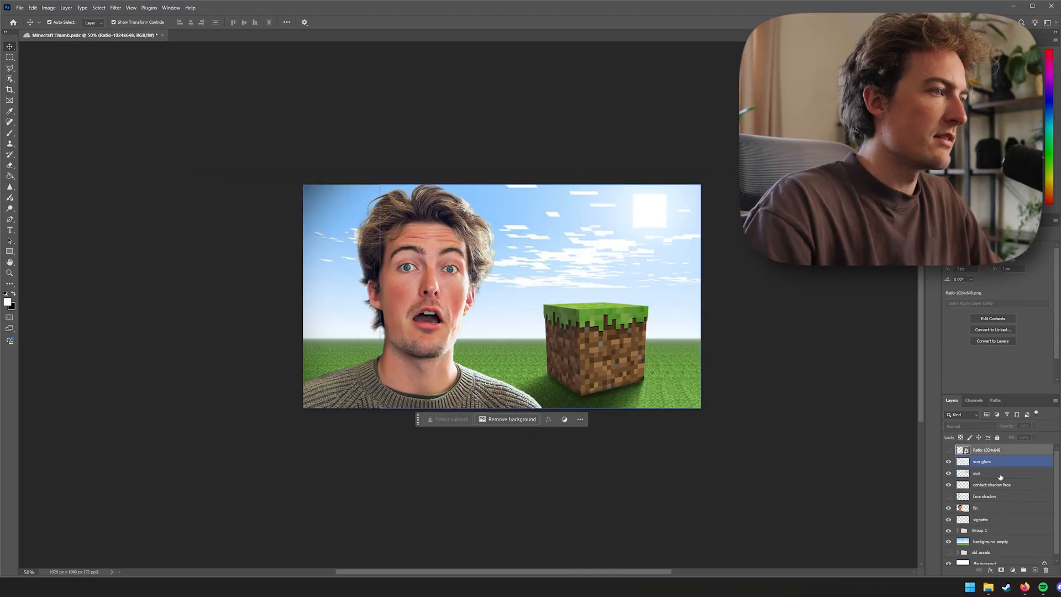
pyautogui.press('t')
pyautogui.click(573, 254)
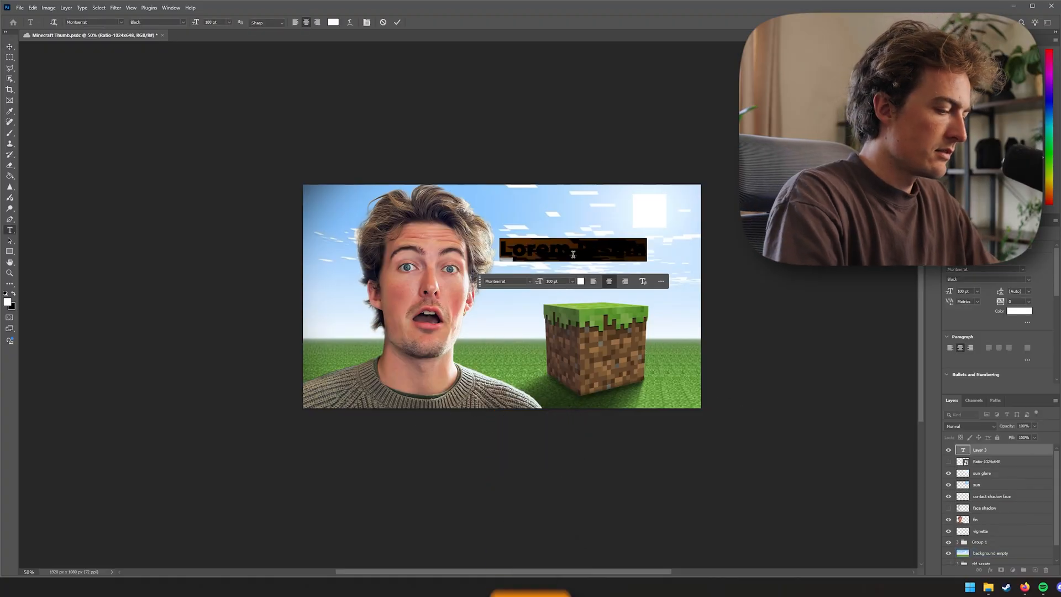
pyautogui.write('ONE')
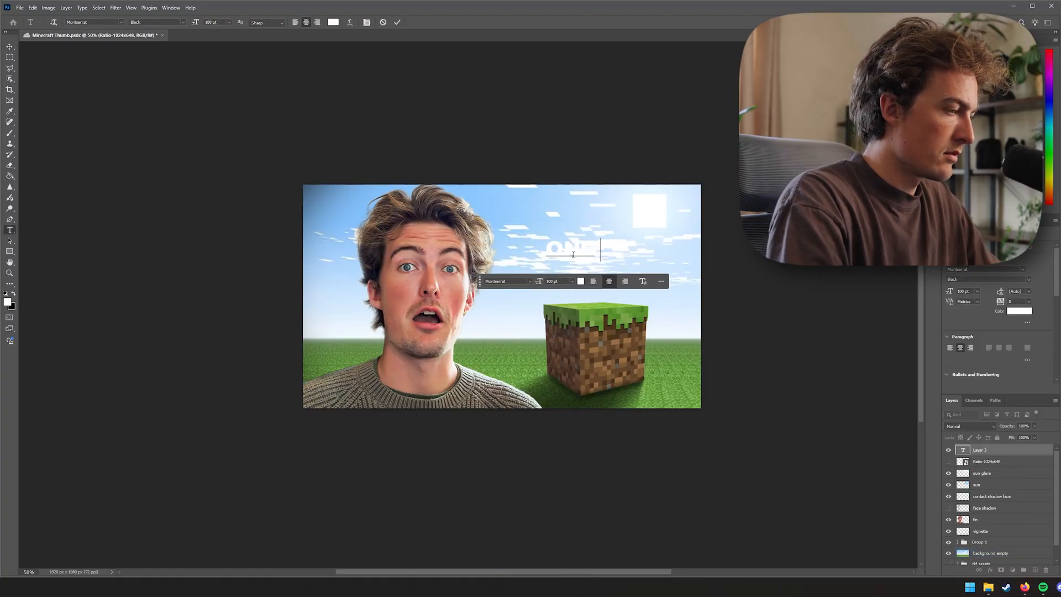
pyautogui.click(745, 524)
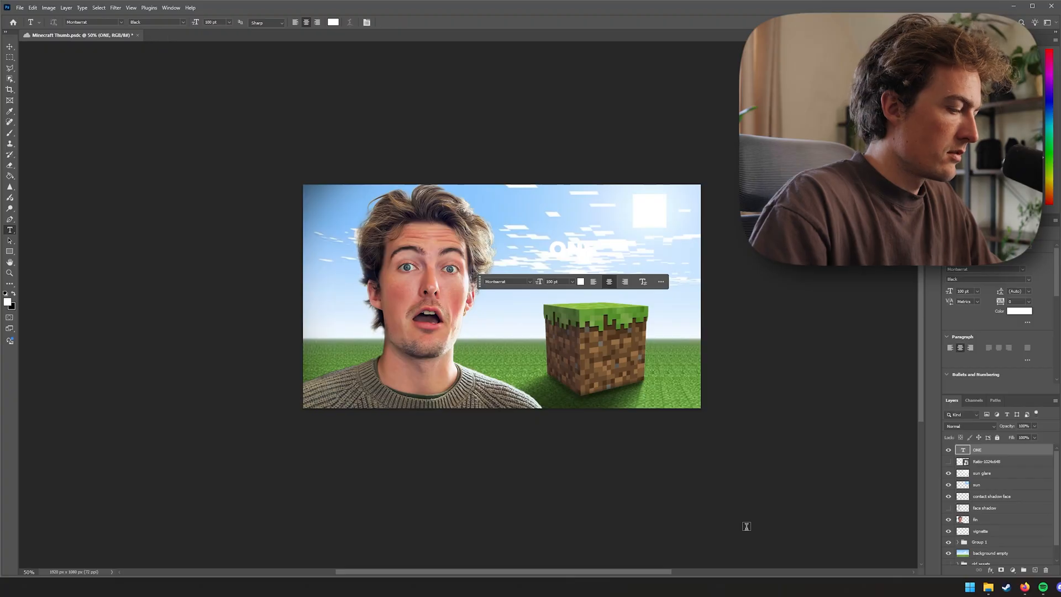
# Scale up the ONE text and duplicate it downward so the copy sits over the grass block
pyautogui.press('v')
pyautogui.hotkey('ctrl', 't')
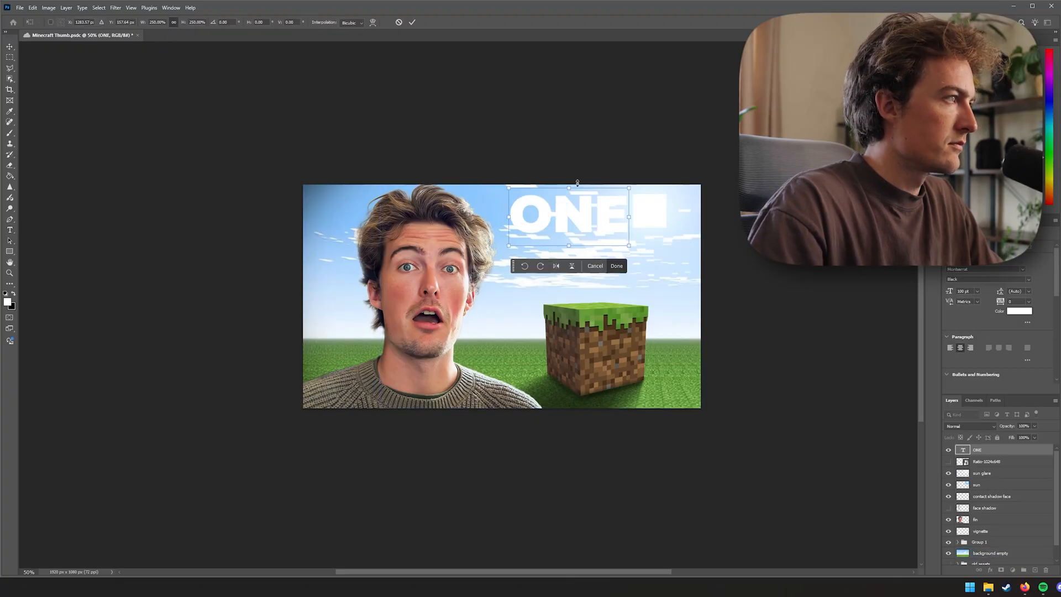
pyautogui.moveTo(635, 186); pyautogui.dragTo(632, 180)
pyautogui.moveTo(601, 220); pyautogui.dragTo(620, 306)
pyautogui.press('Return')
# Replace the duplicated text with BLOCK
pyautogui.doubleClick(621, 305)
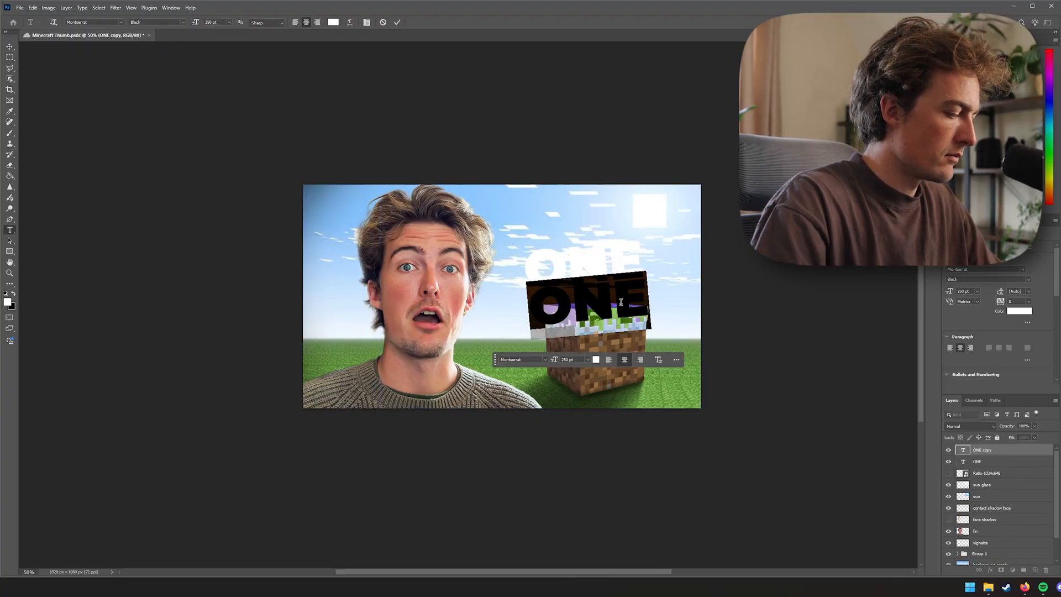
pyautogui.write('block')
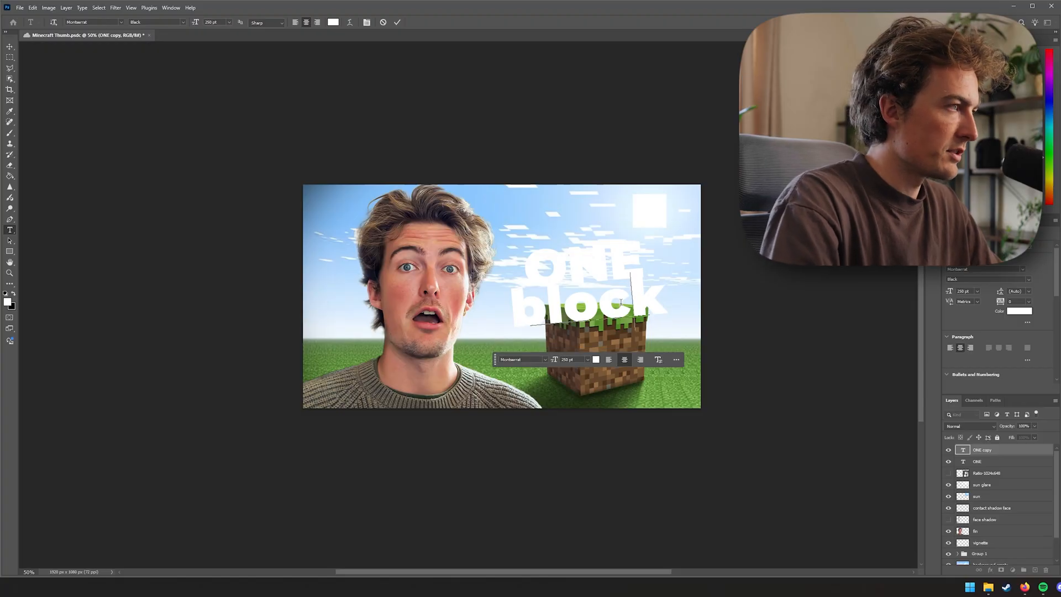
pyautogui.press('BackSpace')
pyautogui.press('BackSpace')
pyautogui.press('BackSpace')
pyautogui.press('BackSpace')
pyautogui.press('BackSpace')
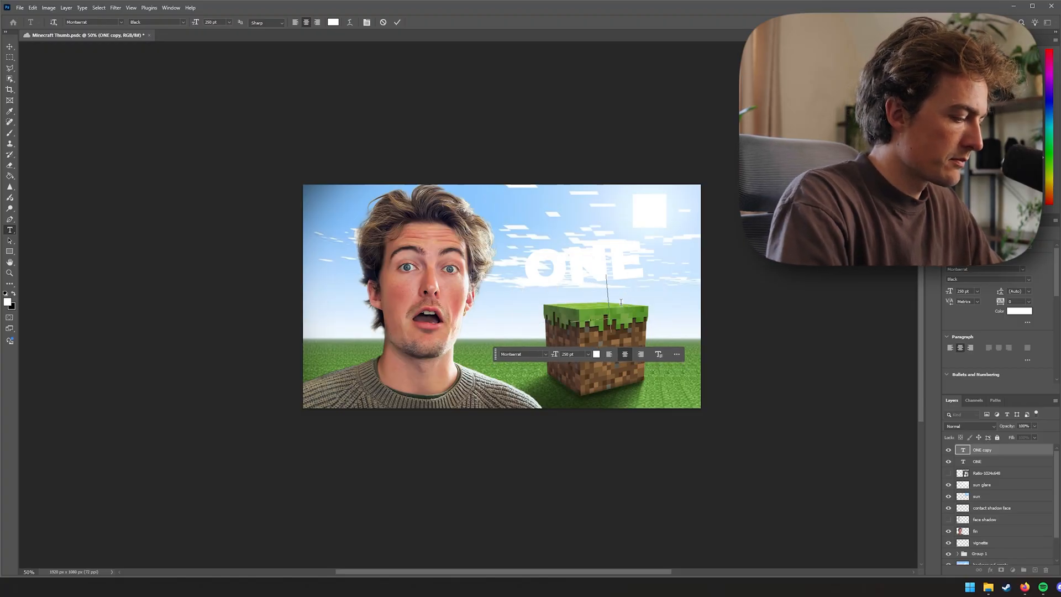
pyautogui.write('BLOCK')
pyautogui.hotkey('ctrl', 'Return')
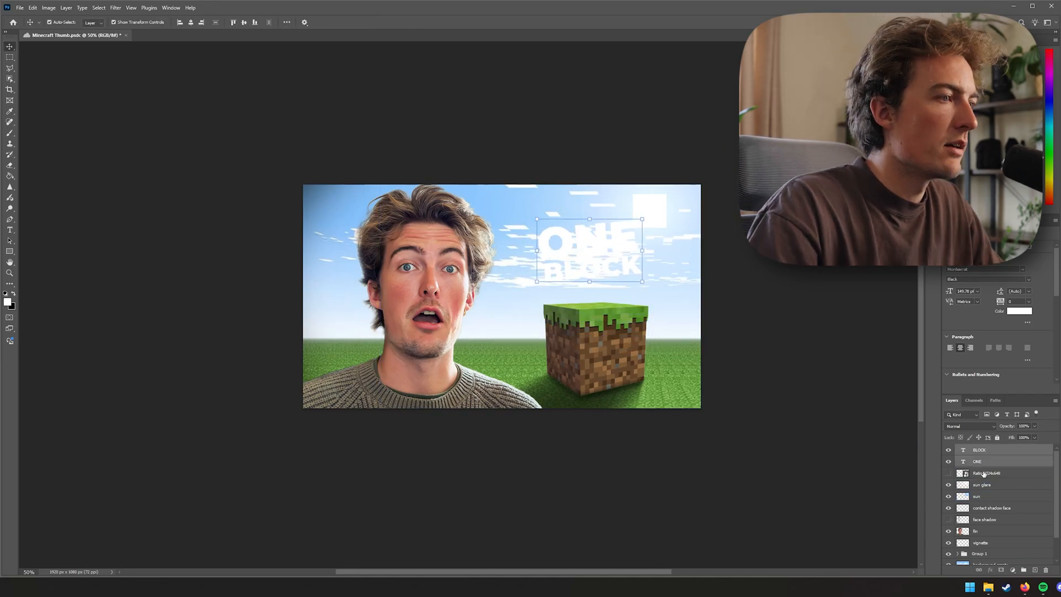
# Shift the sun square slightly to the right
pyautogui.click(1005, 485)
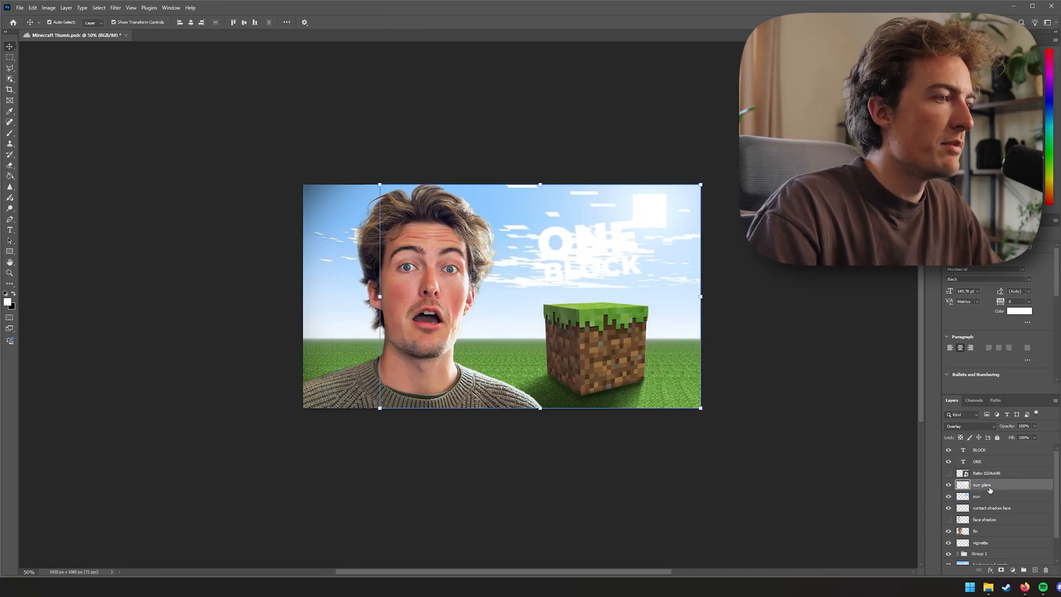
pyautogui.click(1008, 496)
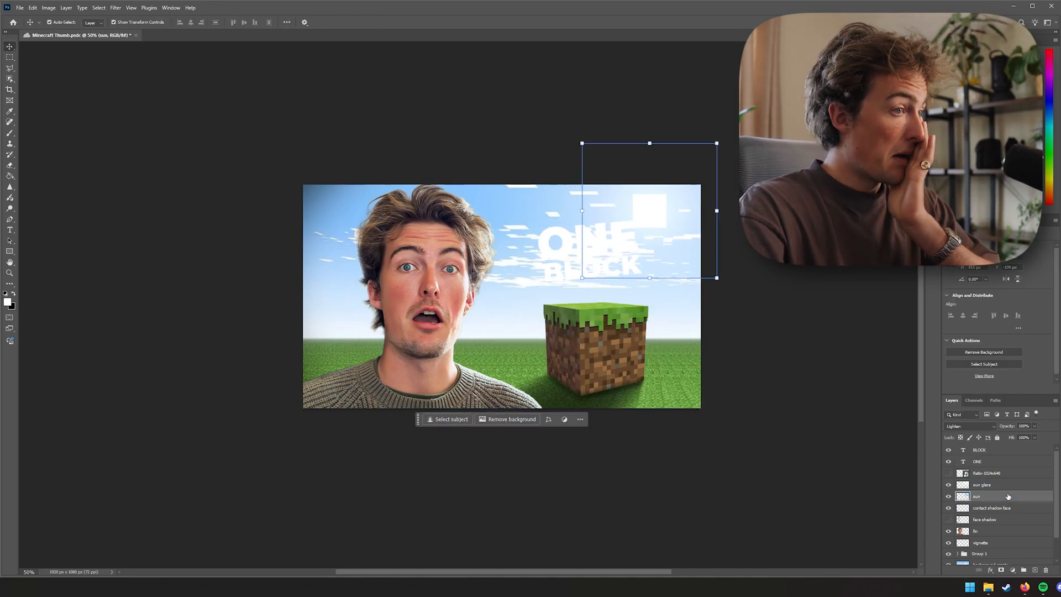
pyautogui.click(1008, 487)
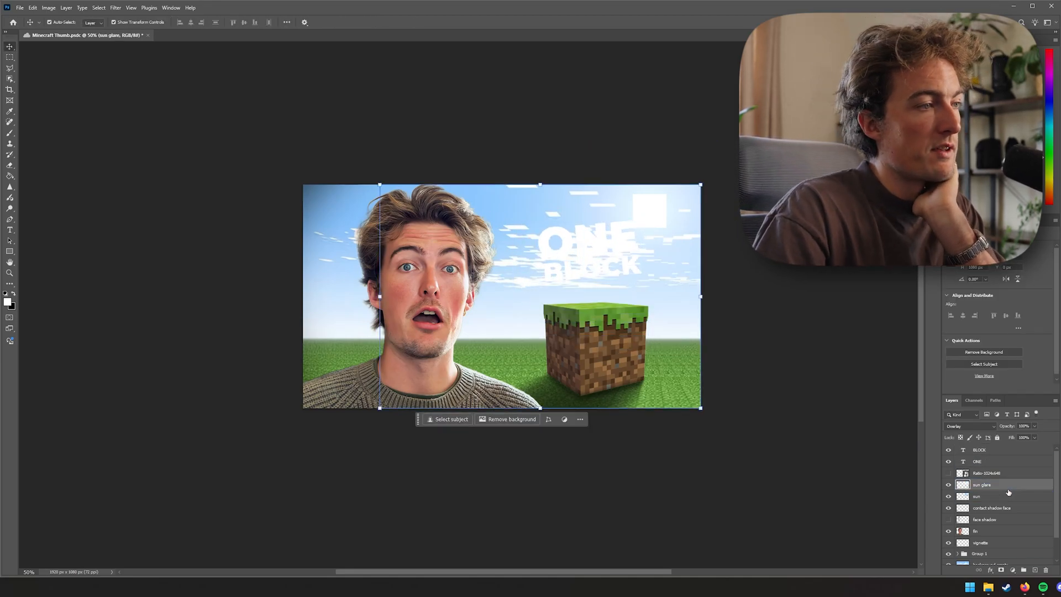
pyautogui.click(998, 437)
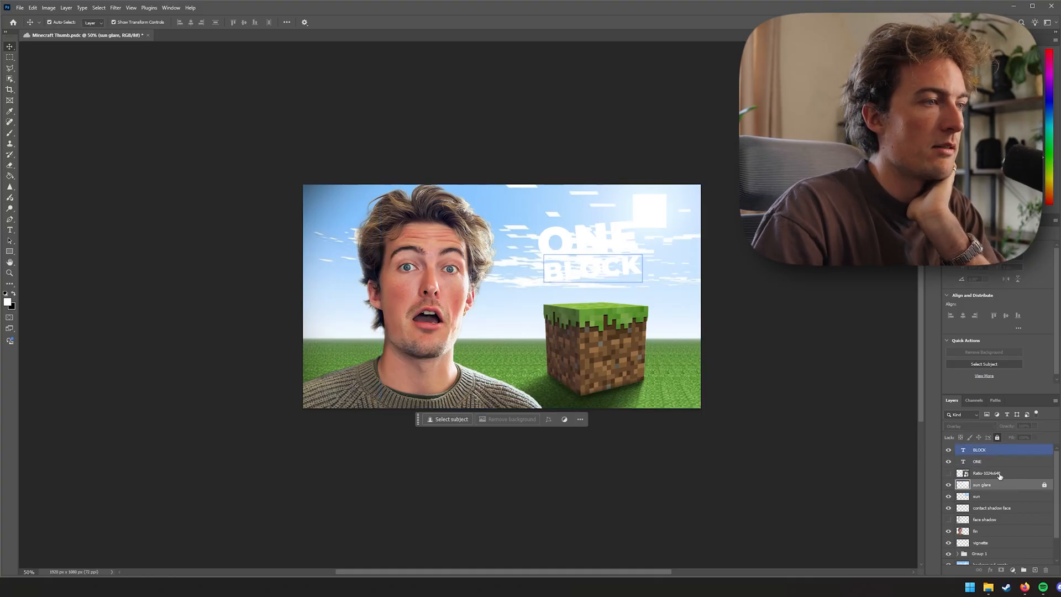
pyautogui.click(1000, 496)
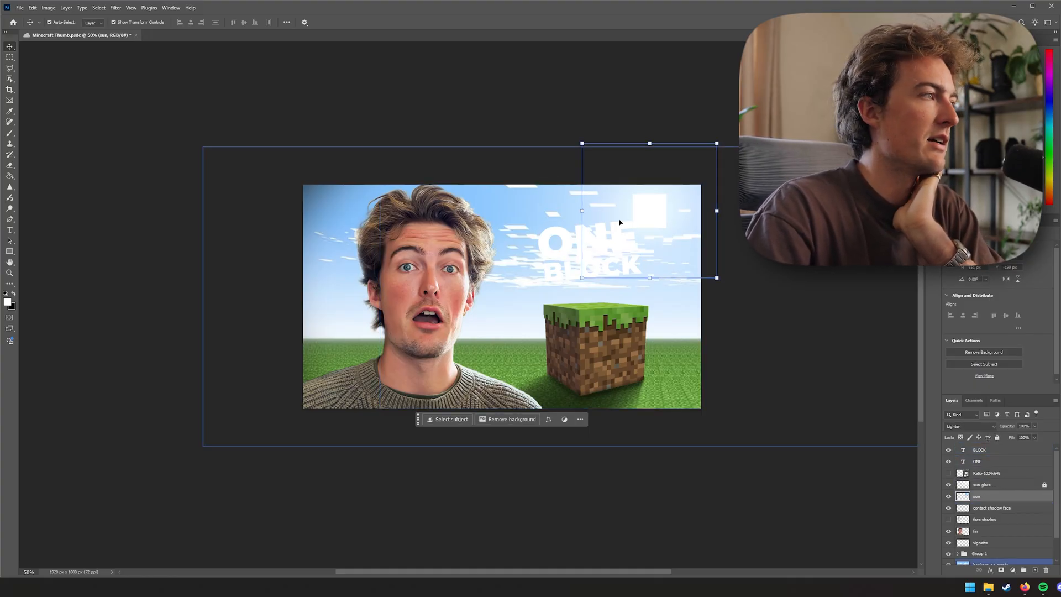
pyautogui.moveTo(646, 211); pyautogui.dragTo(663, 214)
pyautogui.click(627, 246)
pyautogui.hotkey('ctrl', 't')
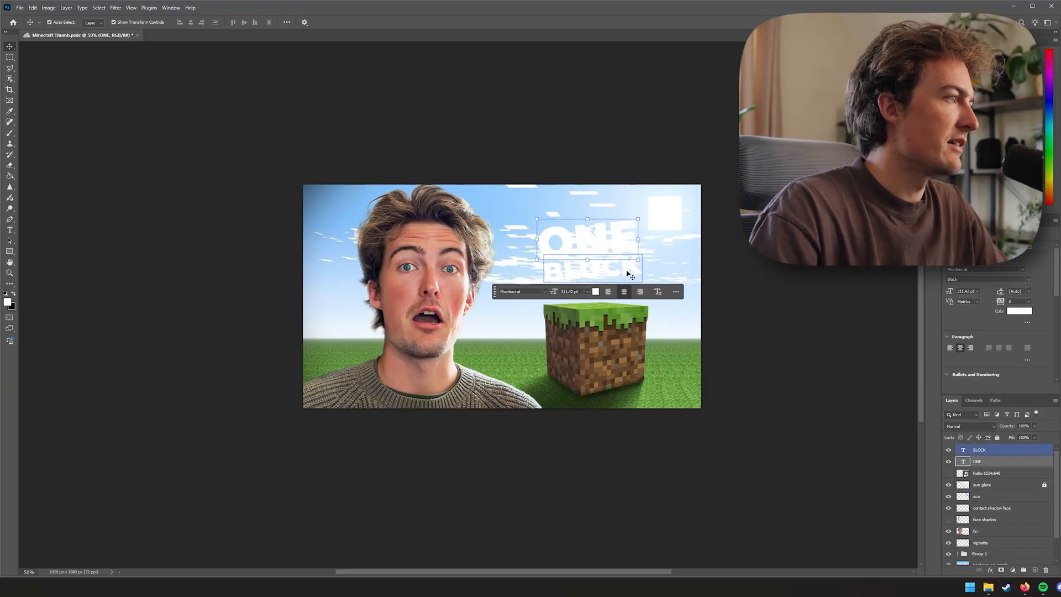
pyautogui.moveTo(646, 247); pyautogui.dragTo(657, 250)
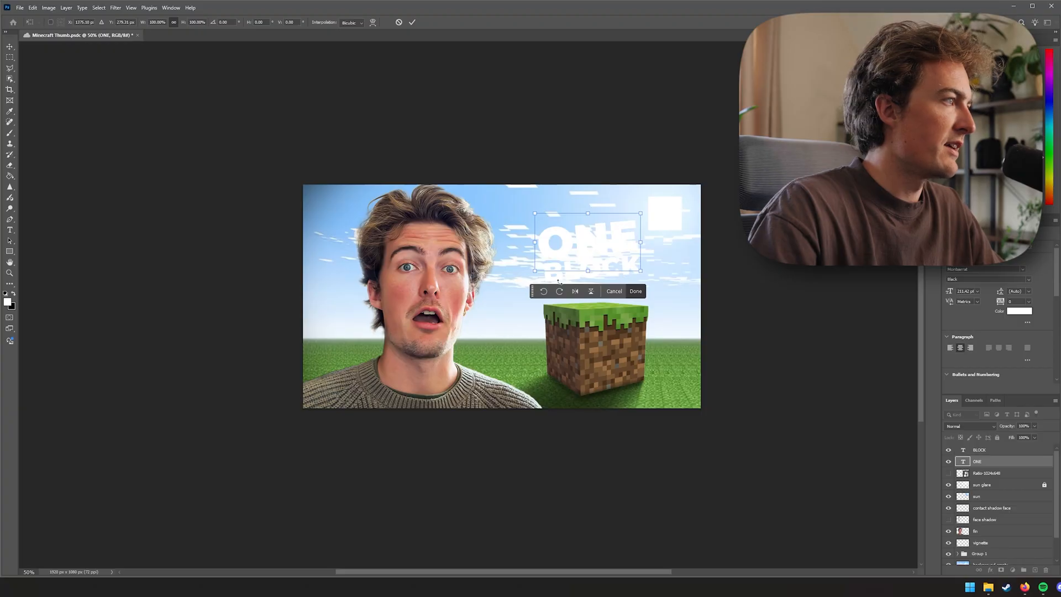
pyautogui.click(620, 292)
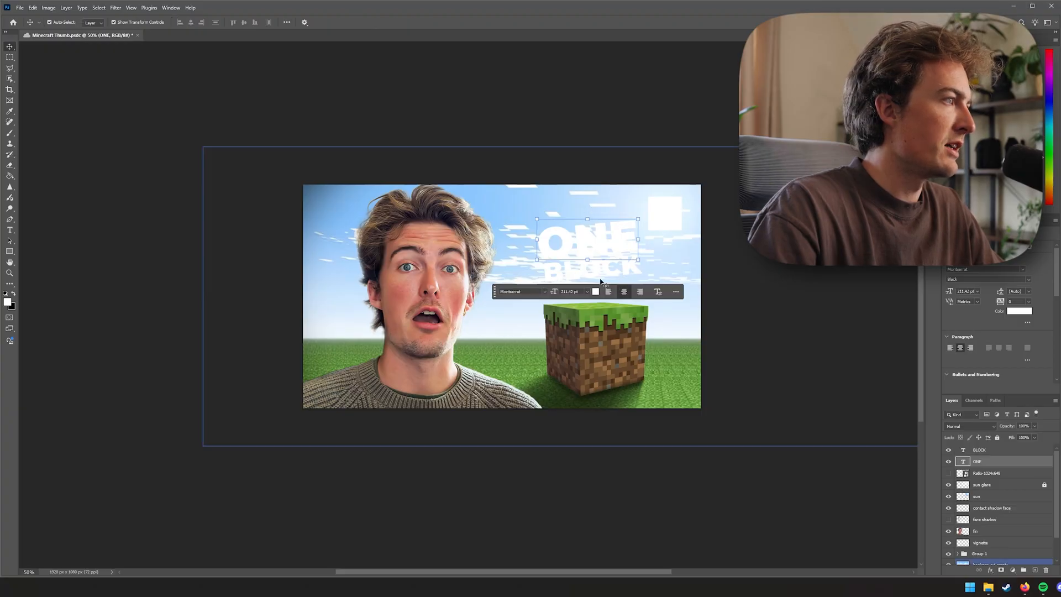
# Enlarge the BLOCK text and position it directly under ONE
pyautogui.click(663, 252)
pyautogui.click(569, 272)
pyautogui.hotkey('ctrl', 't')
pyautogui.moveTo(566, 247)
pyautogui.mouseDown()
pyautogui.moveTo(557, 236)
pyautogui.moveTo(557, 247)
pyautogui.mouseUp()
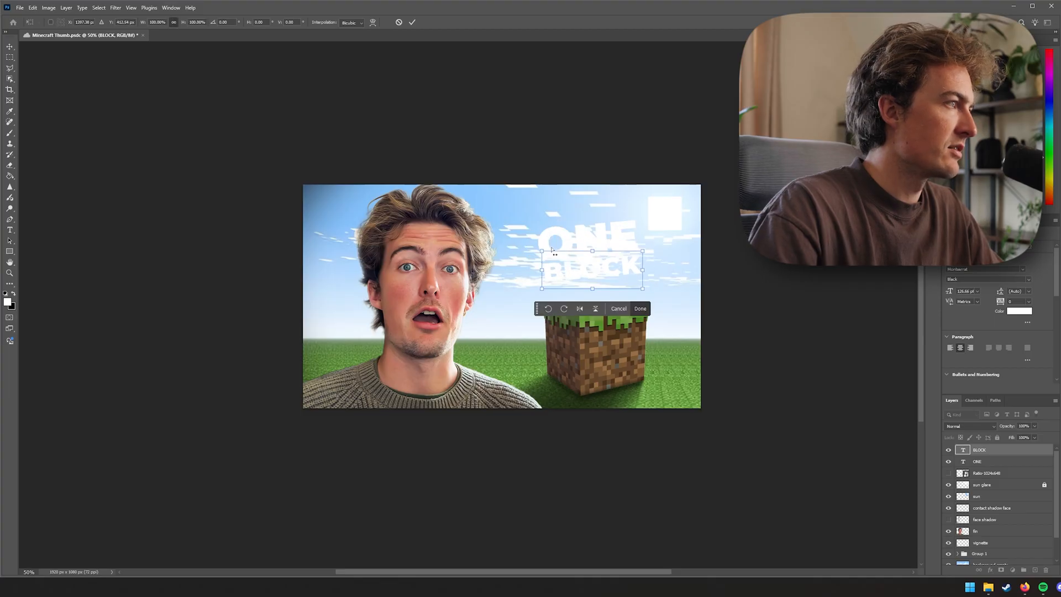
pyautogui.click(571, 173)
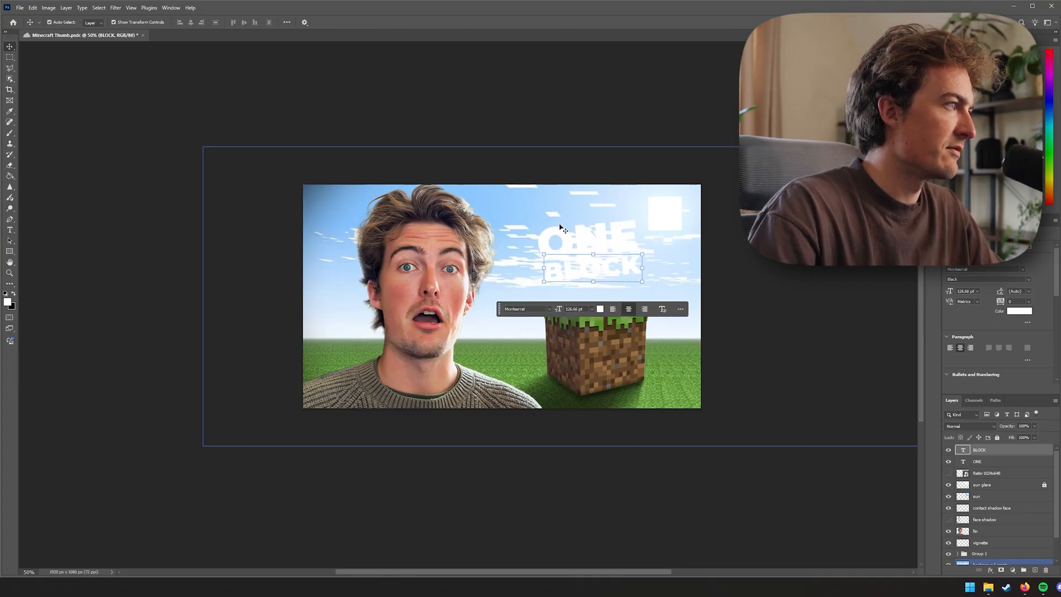
pyautogui.keyDown('shift'); pyautogui.click(557, 238); pyautogui.keyUp('shift')
pyautogui.moveTo(645, 251); pyautogui.dragTo(665, 264)
pyautogui.press('Return')
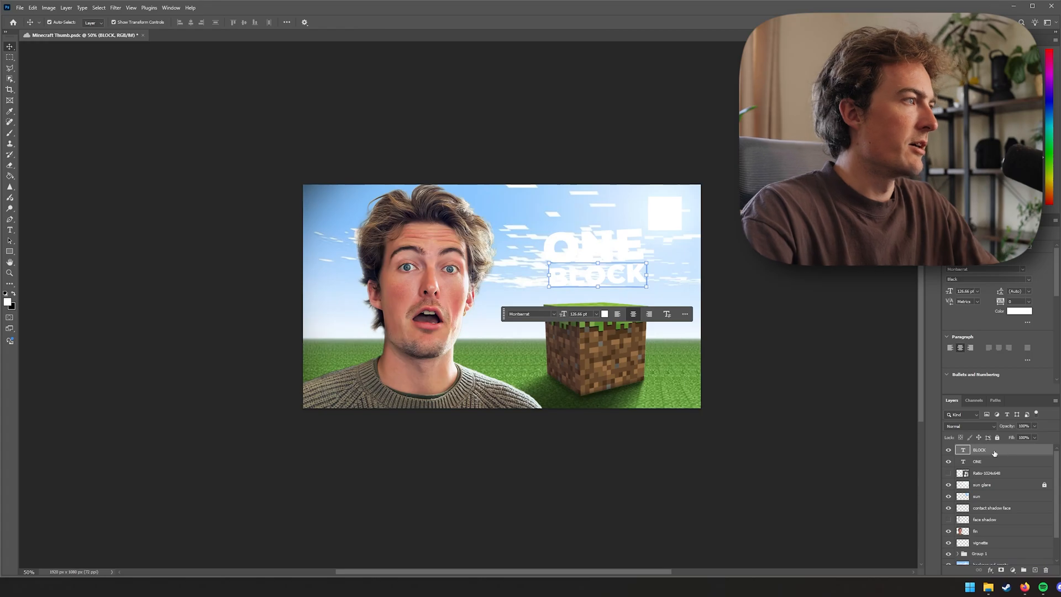
# Give the BLOCK and ONE text layers a stroke and drop shadow effect, then save the document
pyautogui.doubleClick(1019, 450)
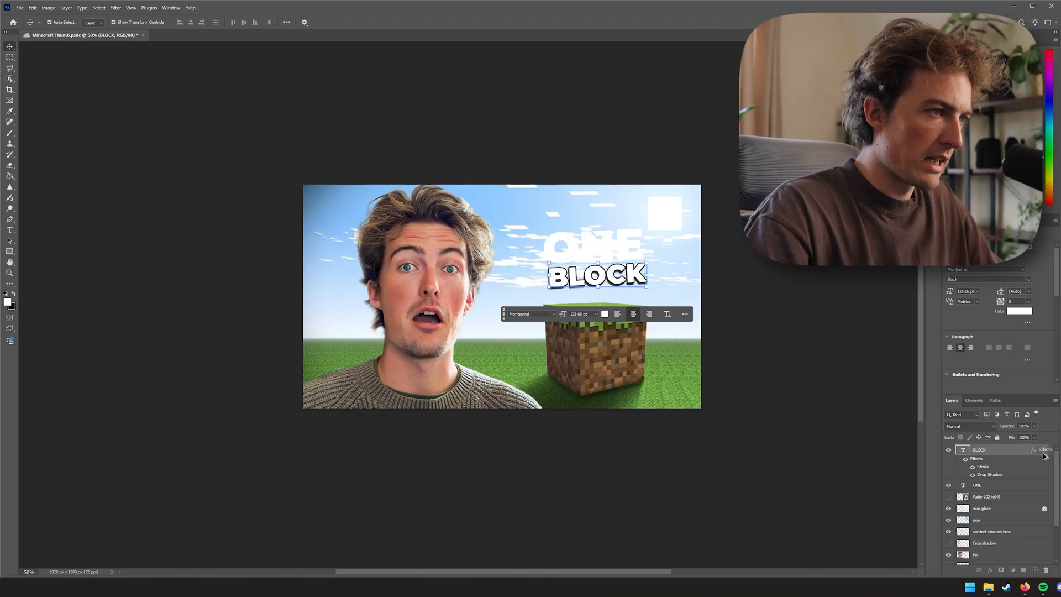
pyautogui.moveTo(997, 484); pyautogui.dragTo(997, 485)
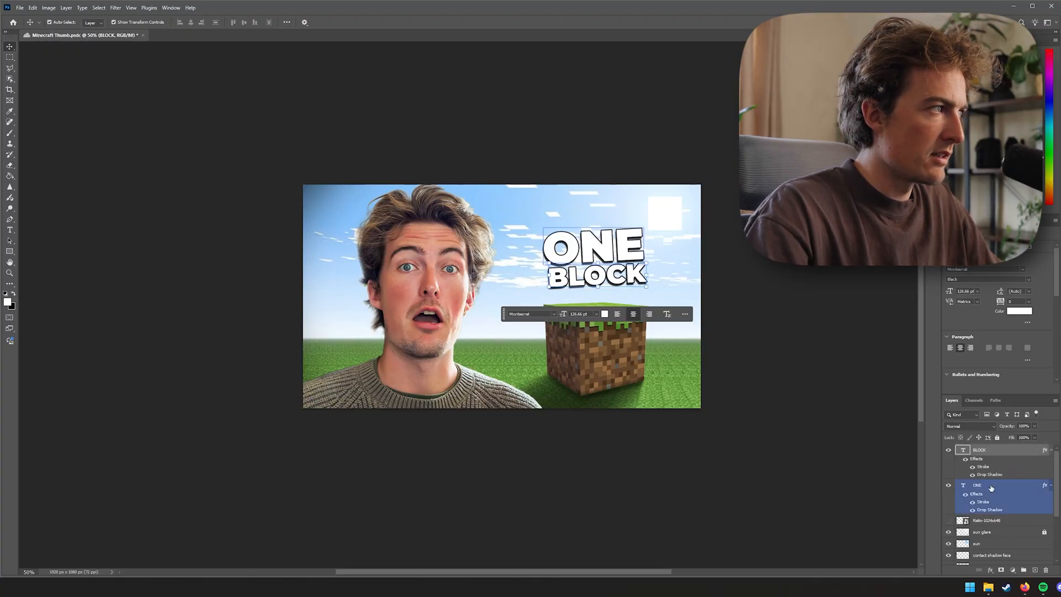
pyautogui.click(753, 390)
pyautogui.press('b')
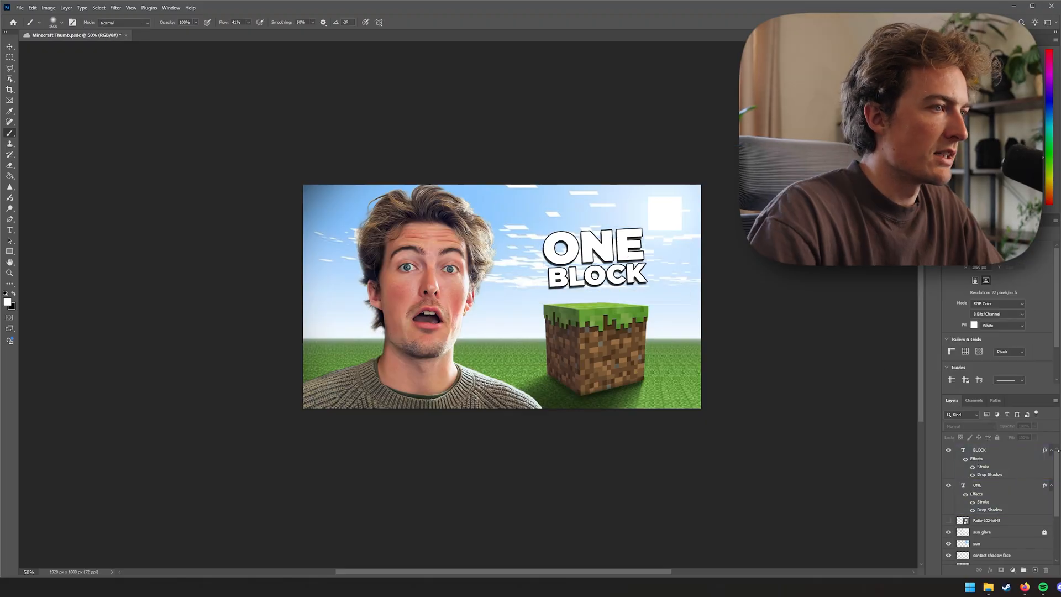
pyautogui.click(1052, 450)
pyautogui.click(1051, 462)
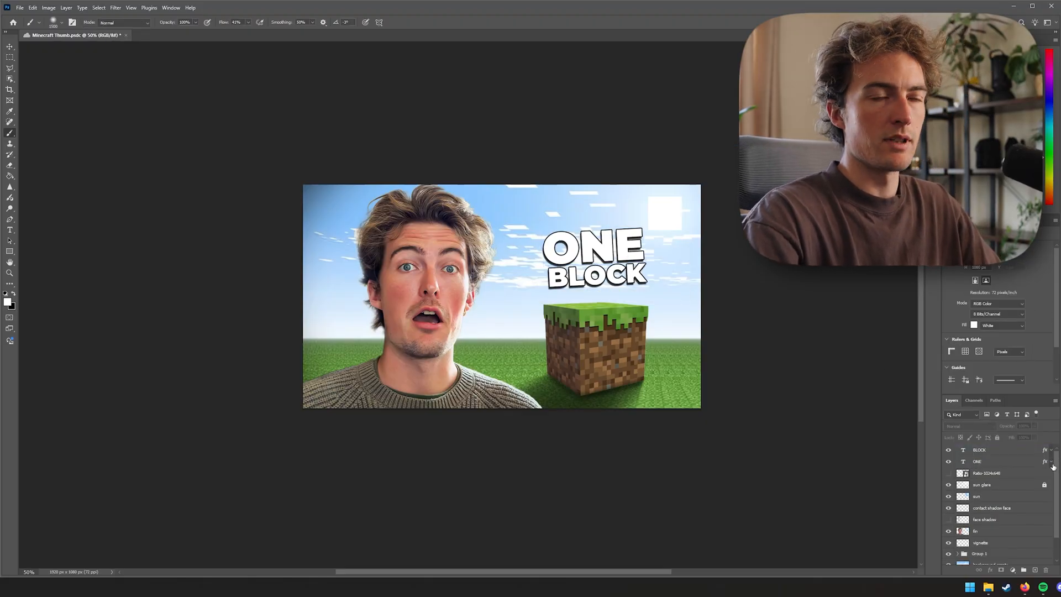
pyautogui.hotkey('ctrl', 's')
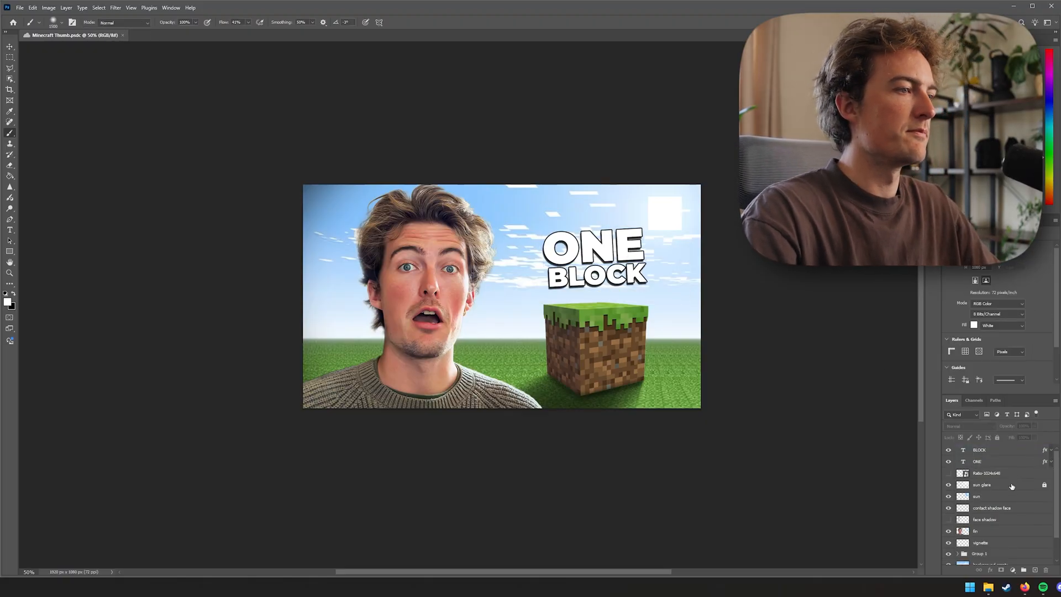
# Add a new layer named arrow and reduce the brush size
pyautogui.click(1035, 571)
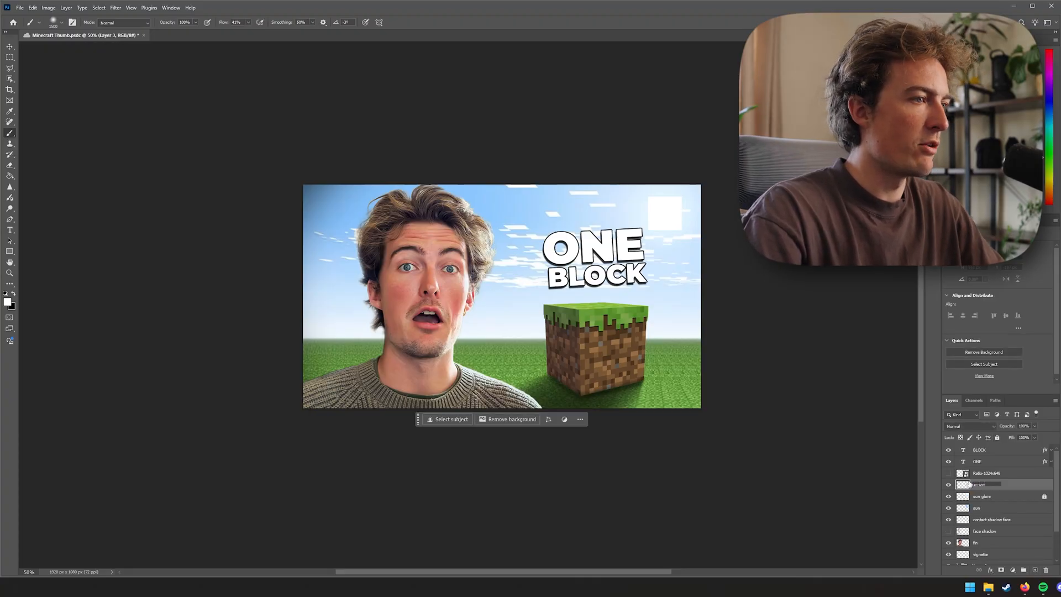
pyautogui.press('[')
pyautogui.press('[')
pyautogui.press('[')
pyautogui.press('[')
pyautogui.press('[')
pyautogui.press('[')
pyautogui.press('[')
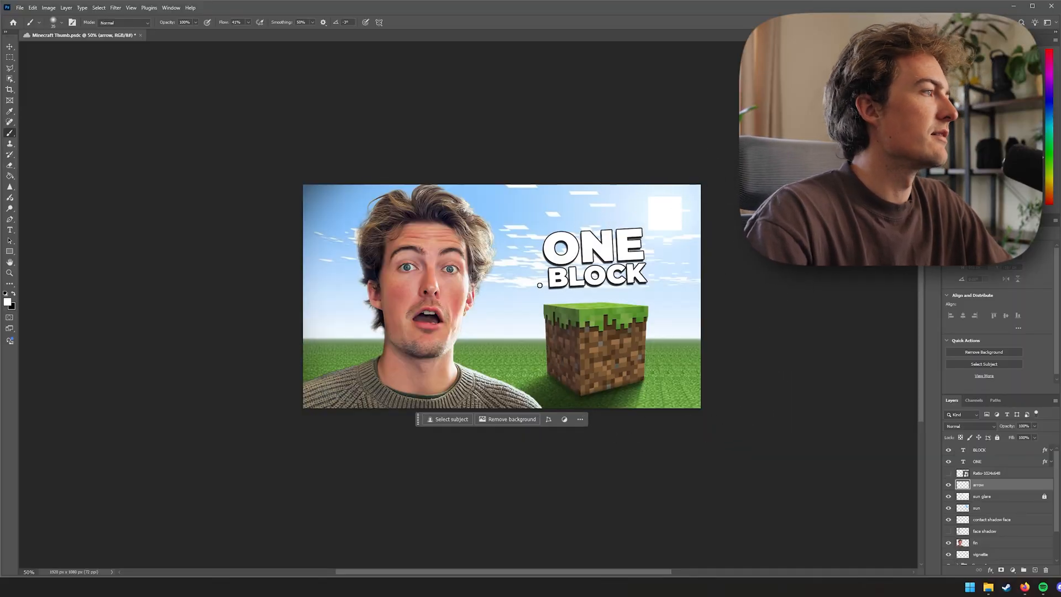
# Pick a hard round brush and set its flow to 100%
pyautogui.scroll(6, 539, 285)
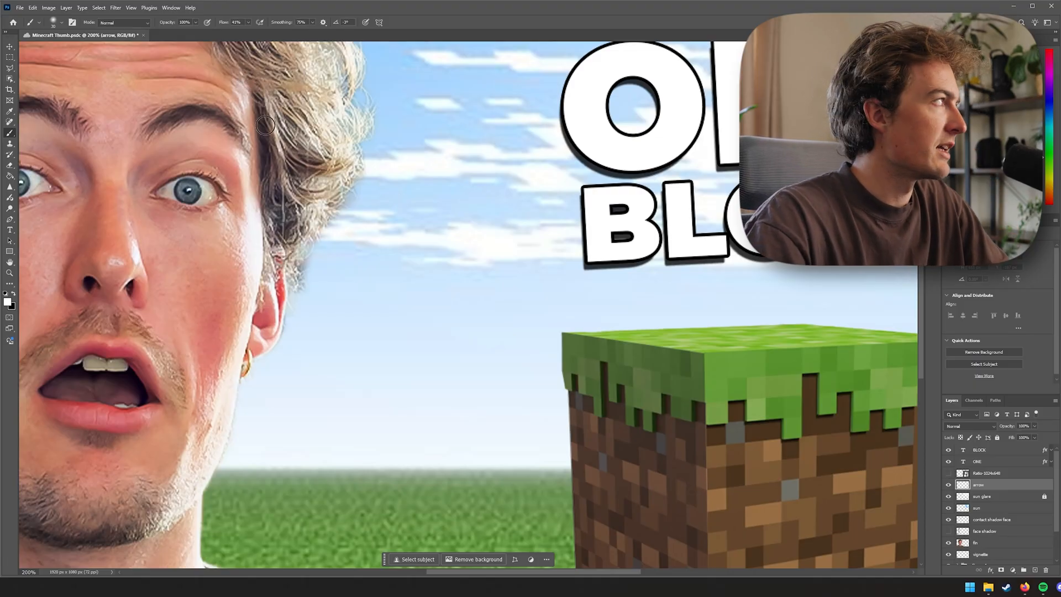
pyautogui.click(61, 23)
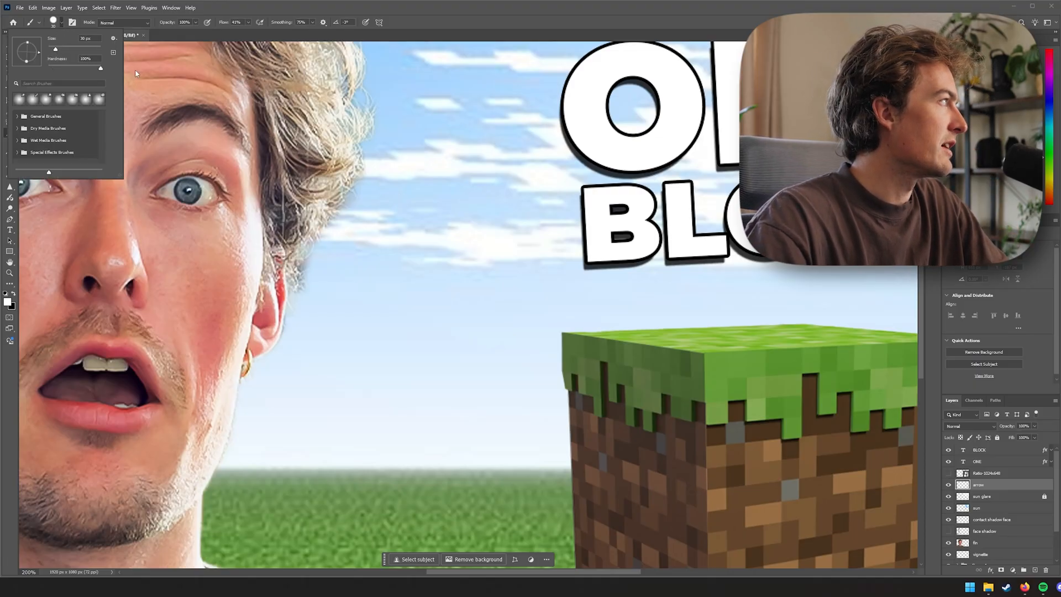
pyautogui.click(162, 66)
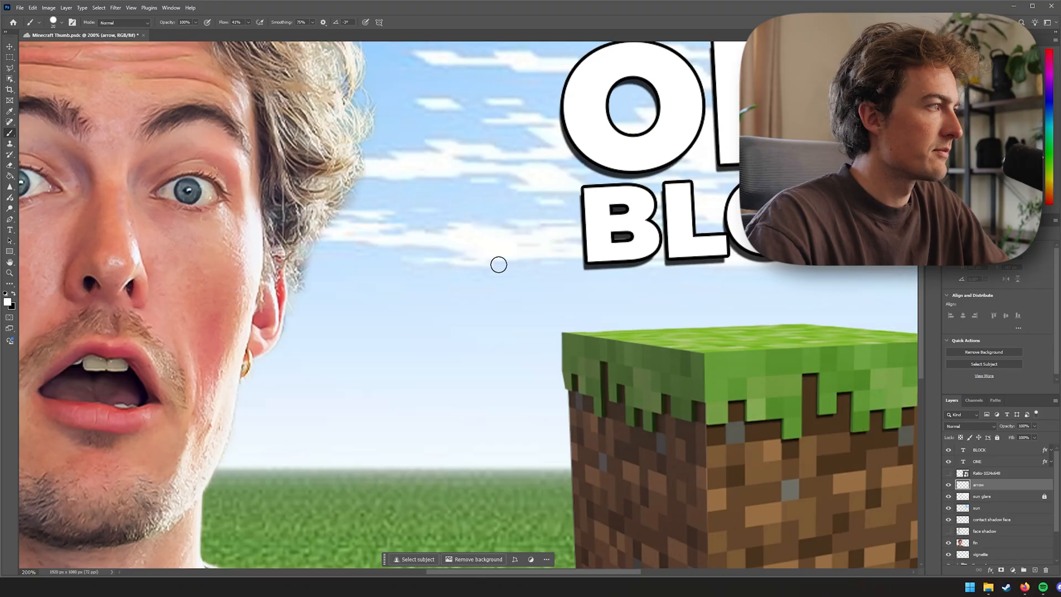
pyautogui.press(']')
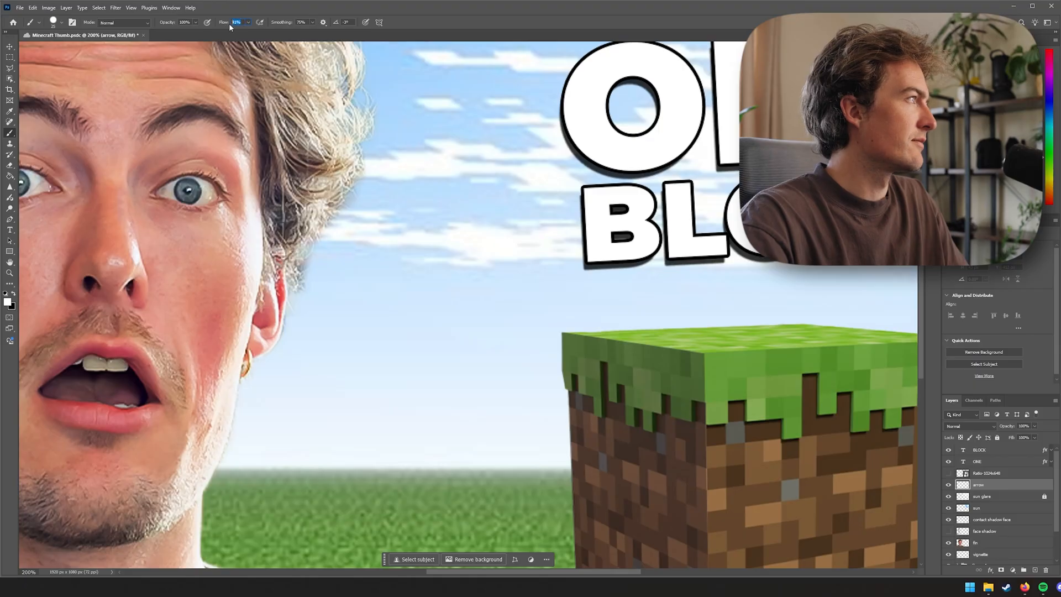
pyautogui.write('100')
pyautogui.press('Return')
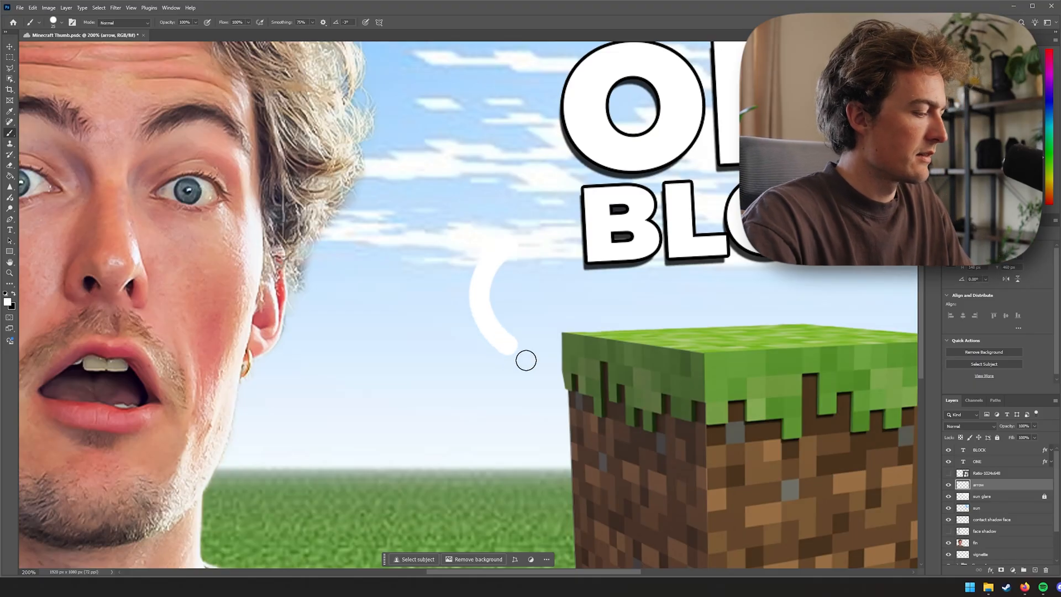
# Paint a white curved arrow in the sky pointing down toward the grass block
pyautogui.hotkey('ctrl', 'z')
pyautogui.moveTo(391, 337)
pyautogui.mouseDown()
pyautogui.moveTo(432, 379)
pyautogui.moveTo(489, 381)
pyautogui.mouseUp()
pyautogui.hotkey('ctrl', 'z')
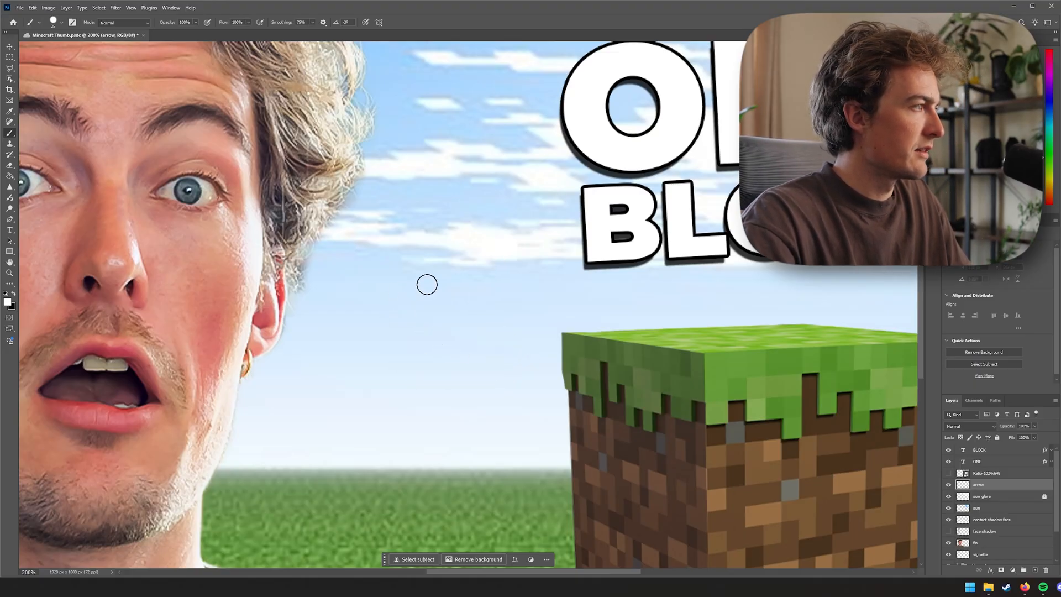
pyautogui.moveTo(387, 304)
pyautogui.mouseDown()
pyautogui.moveTo(375, 358)
pyautogui.moveTo(393, 381)
pyautogui.moveTo(461, 397)
pyautogui.mouseUp()
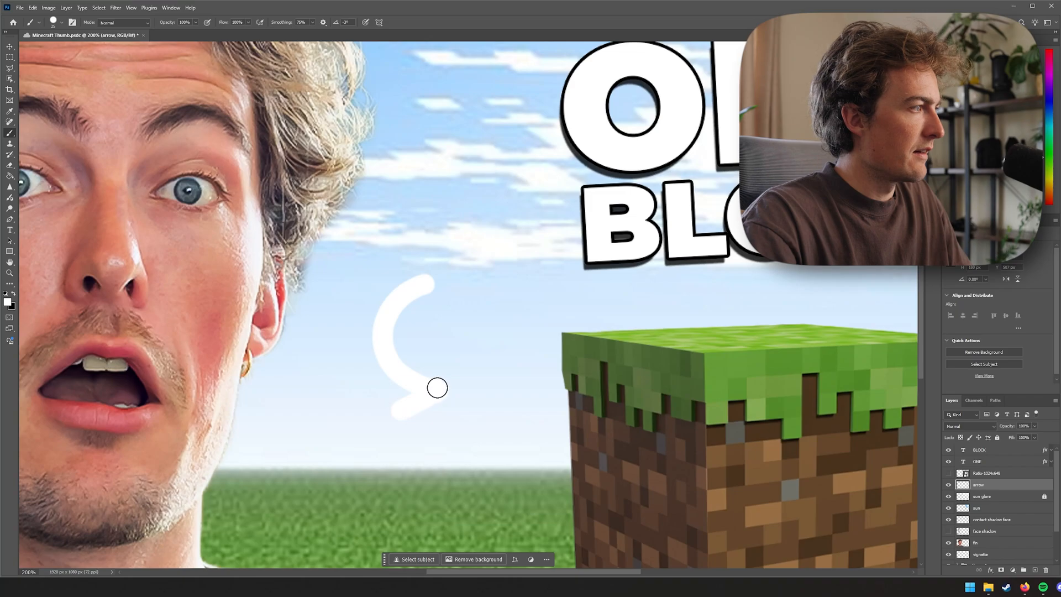
pyautogui.moveTo(428, 345); pyautogui.dragTo(429, 352)
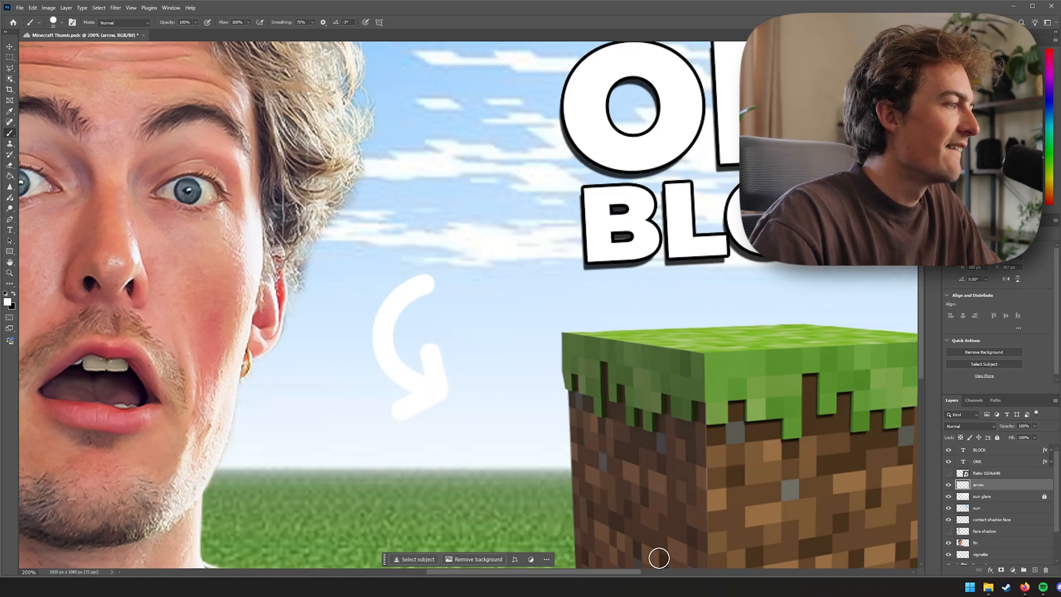
# Move the arrow next to the grass block and copy the text's stroke and drop shadow effects onto it
pyautogui.click(1027, 589)
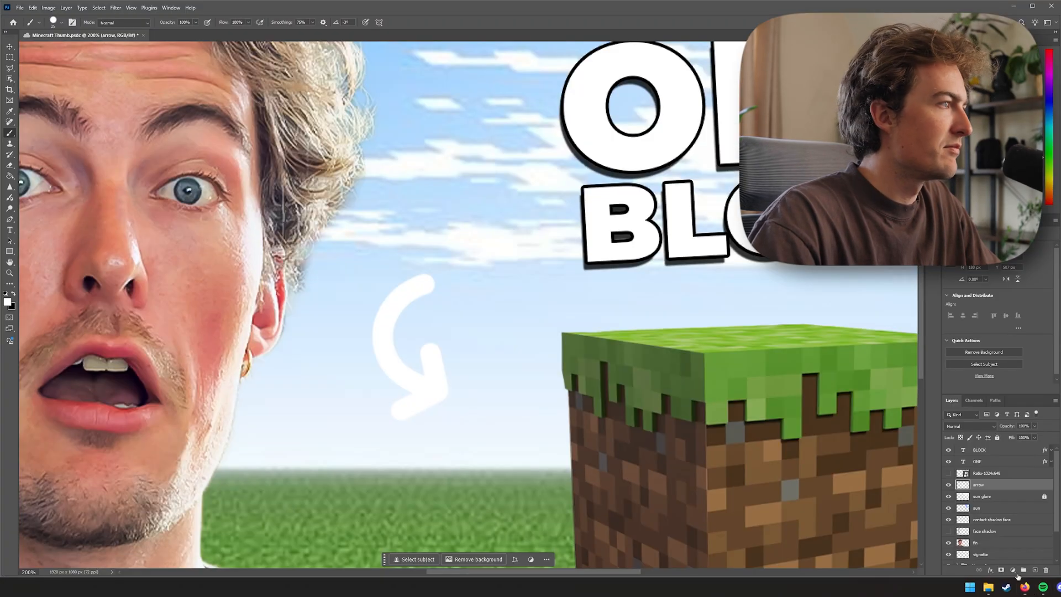
pyautogui.press('v')
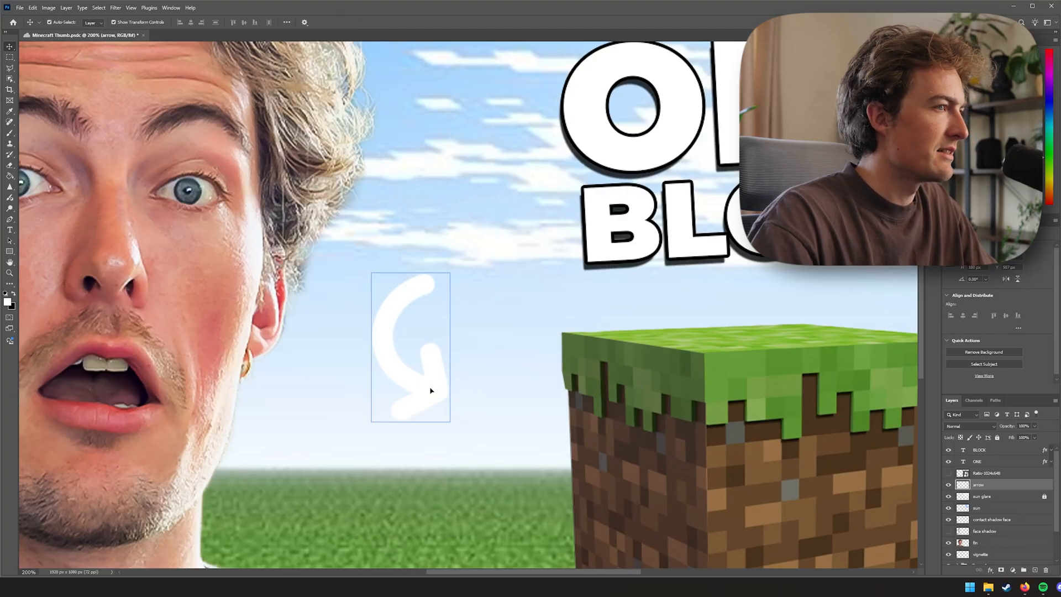
pyautogui.moveTo(434, 385); pyautogui.dragTo(509, 357)
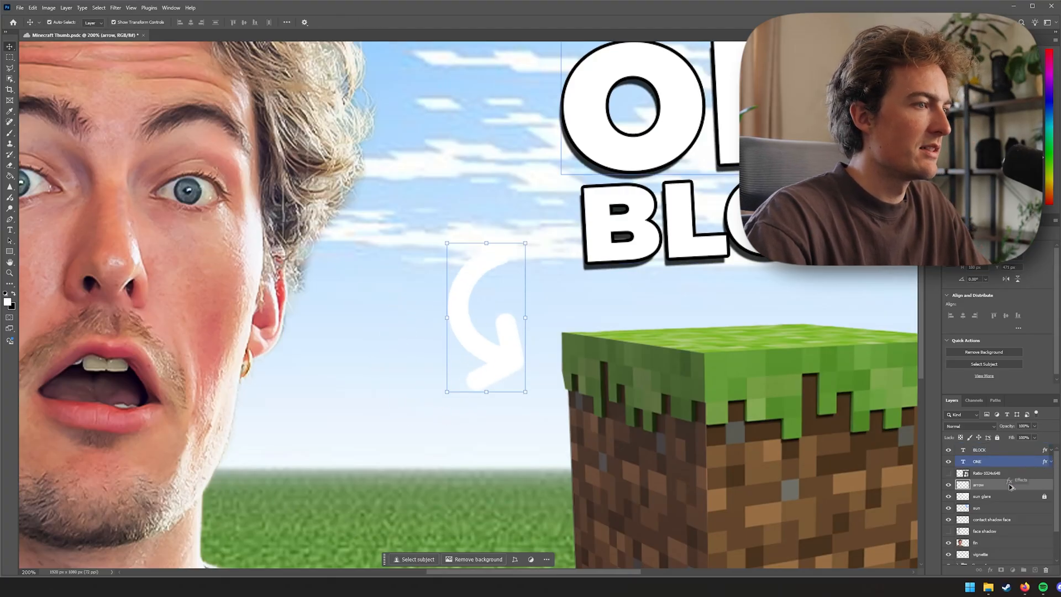
pyautogui.moveTo(1010, 486); pyautogui.dragTo(1008, 489)
pyautogui.click(1052, 487)
pyautogui.moveTo(507, 361); pyautogui.dragTo(505, 322)
# Open the arrow layer's style and add a Color Overlay set to Normal blend mode
pyautogui.hotkey('ctrl', '-')
pyautogui.hotkey('ctrl', '-')
pyautogui.click(760, 429)
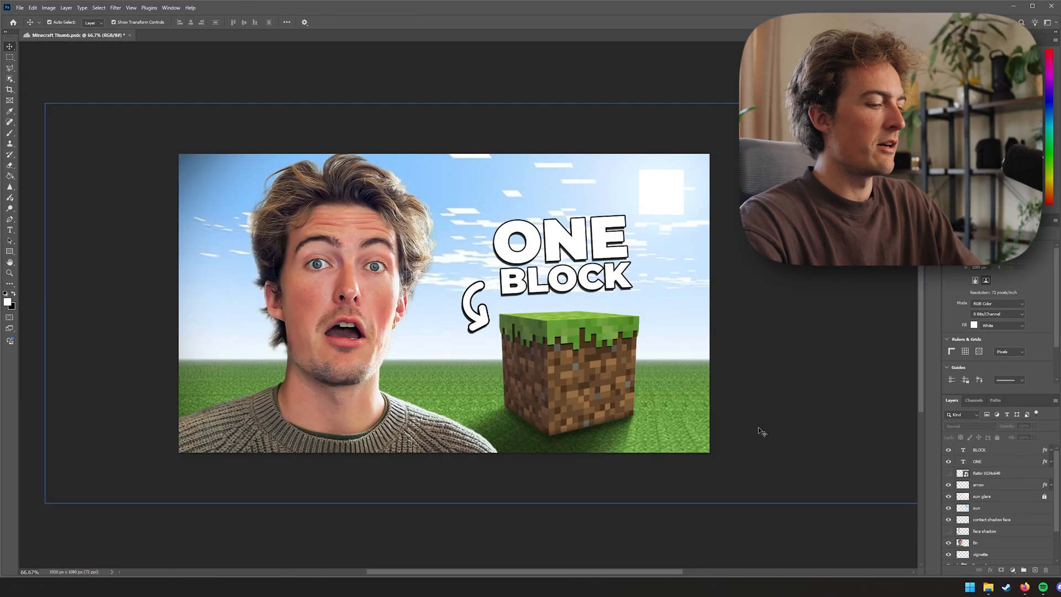
pyautogui.hotkey('ctrl', '-')
pyautogui.hotkey('ctrl', '-')
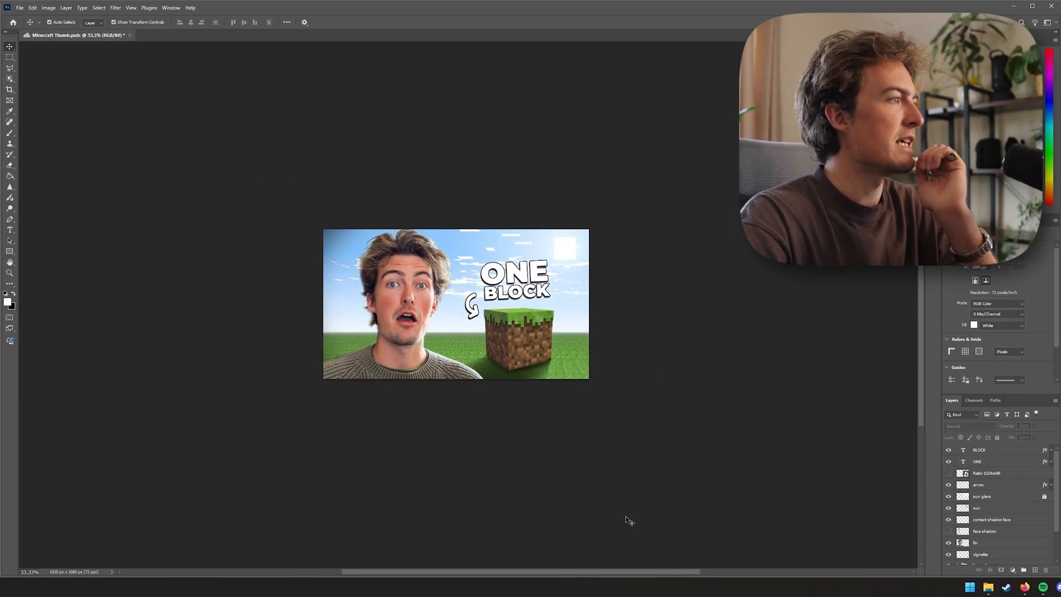
pyautogui.doubleClick(1006, 485)
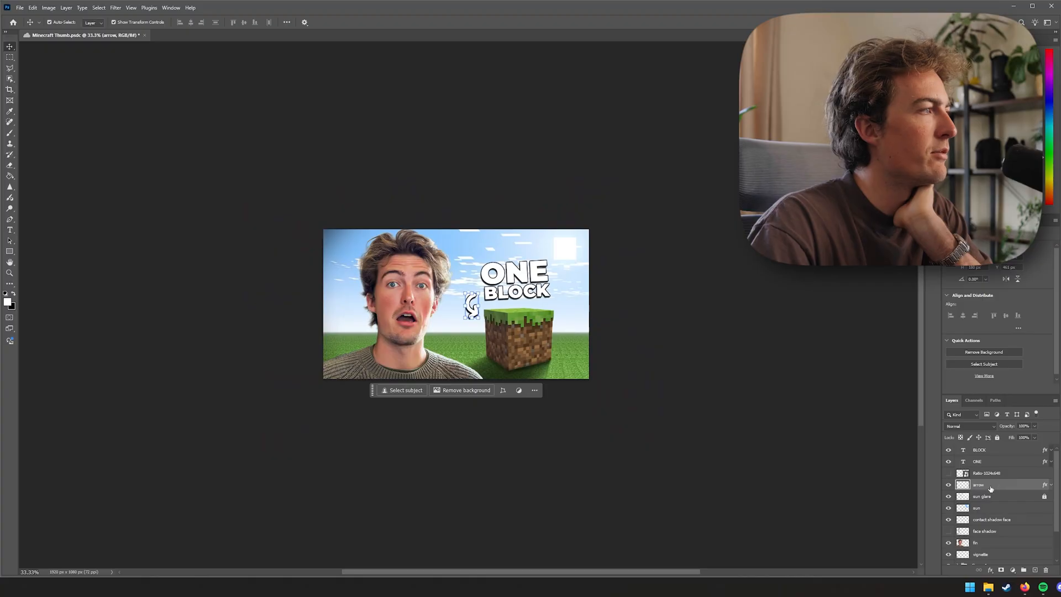
pyautogui.moveTo(651, 87); pyautogui.dragTo(826, 84)
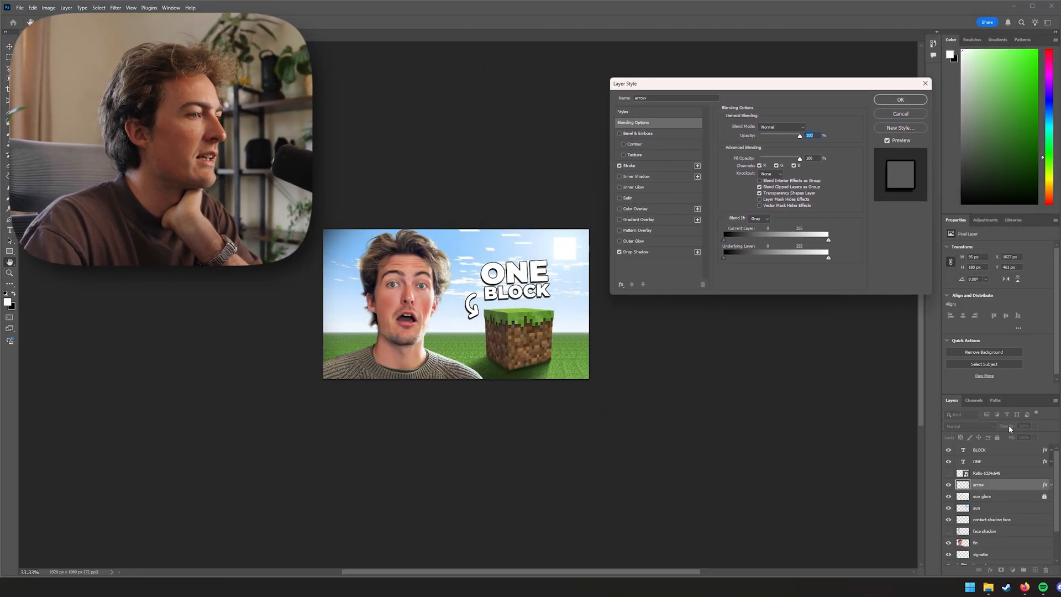
pyautogui.click(658, 209)
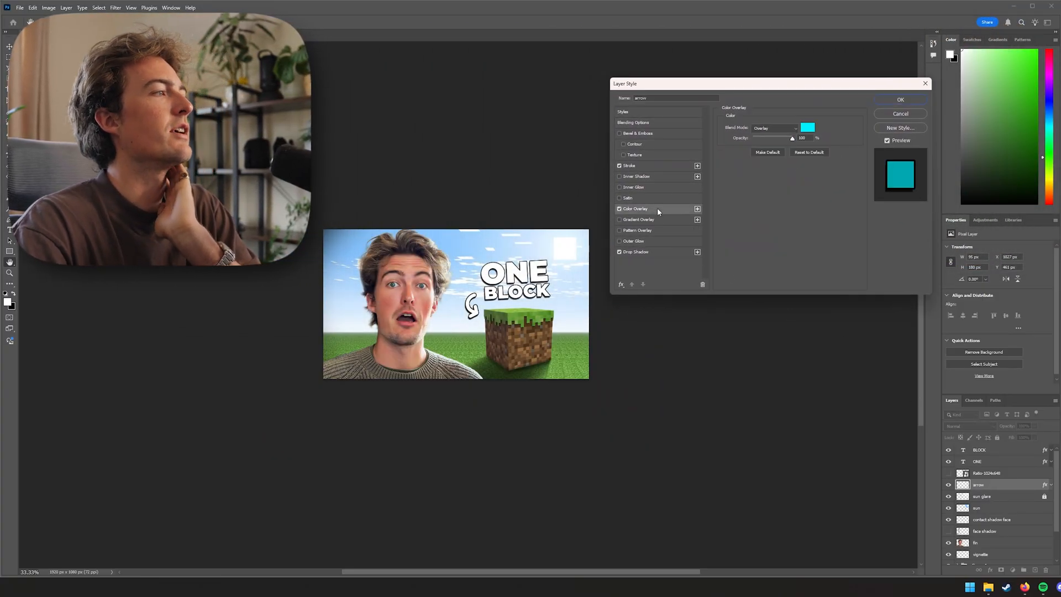
pyautogui.click(784, 127)
pyautogui.click(785, 134)
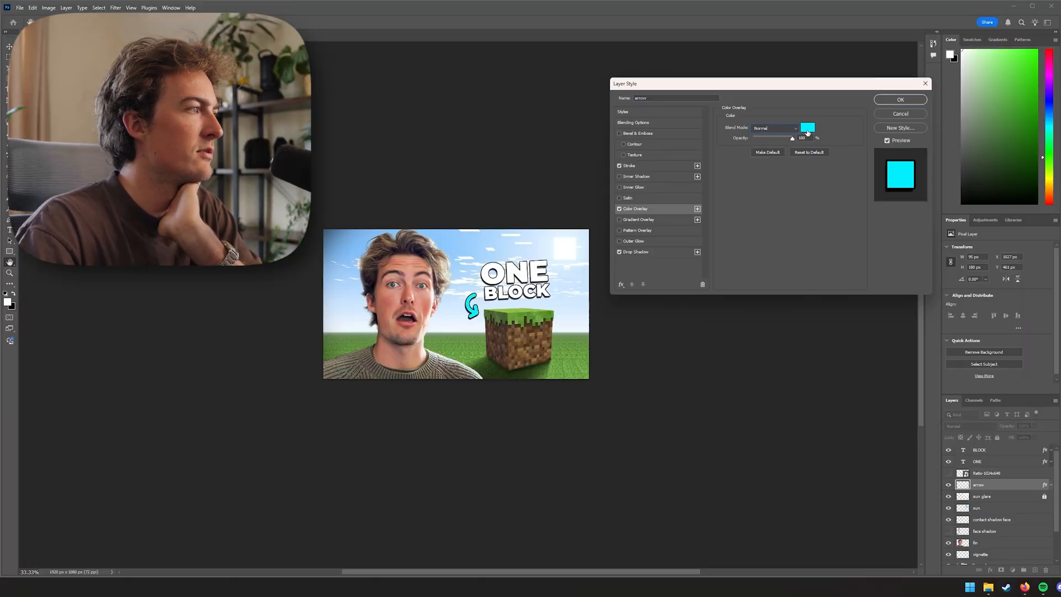
# Set the arrow's overlay colour to yellow ffe400 and apply the layer style
pyautogui.click(808, 128)
pyautogui.moveTo(775, 112); pyautogui.dragTo(779, 48)
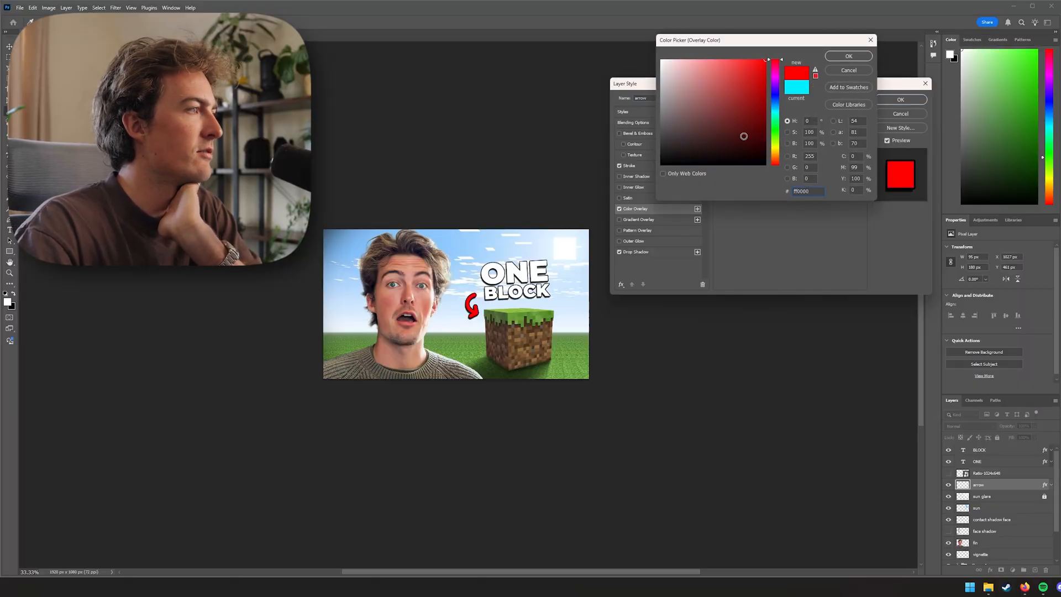
pyautogui.click(778, 135)
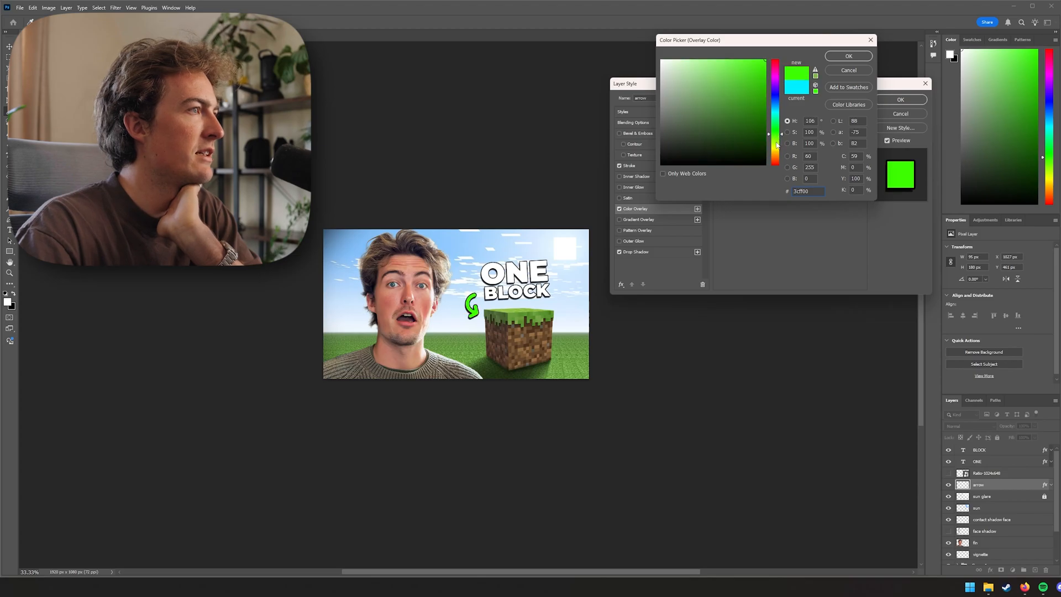
pyautogui.click(778, 150)
pyautogui.moveTo(777, 150); pyautogui.dragTo(777, 150)
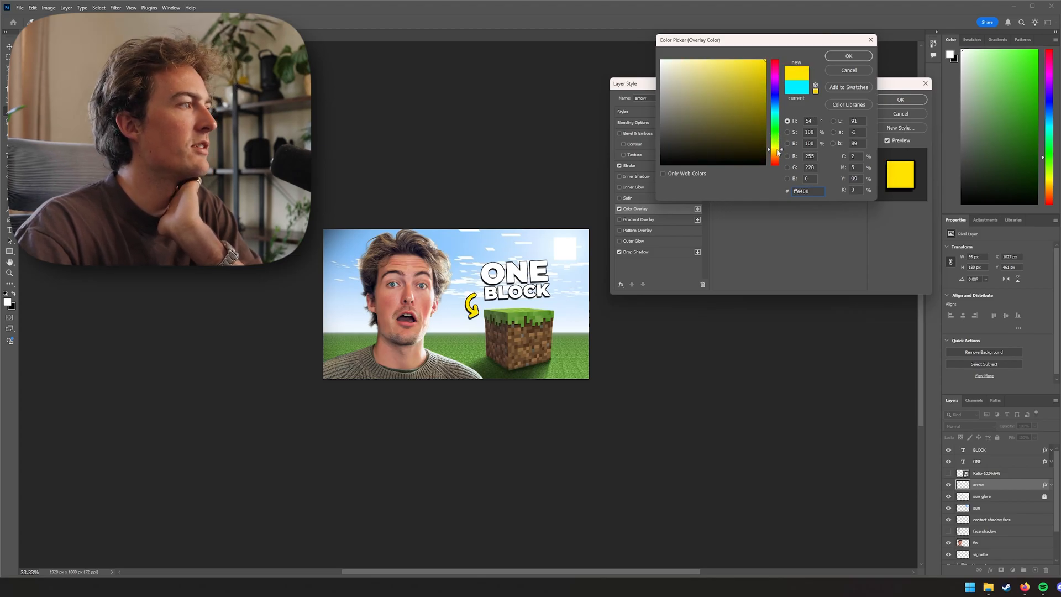
pyautogui.click(849, 56)
pyautogui.click(891, 101)
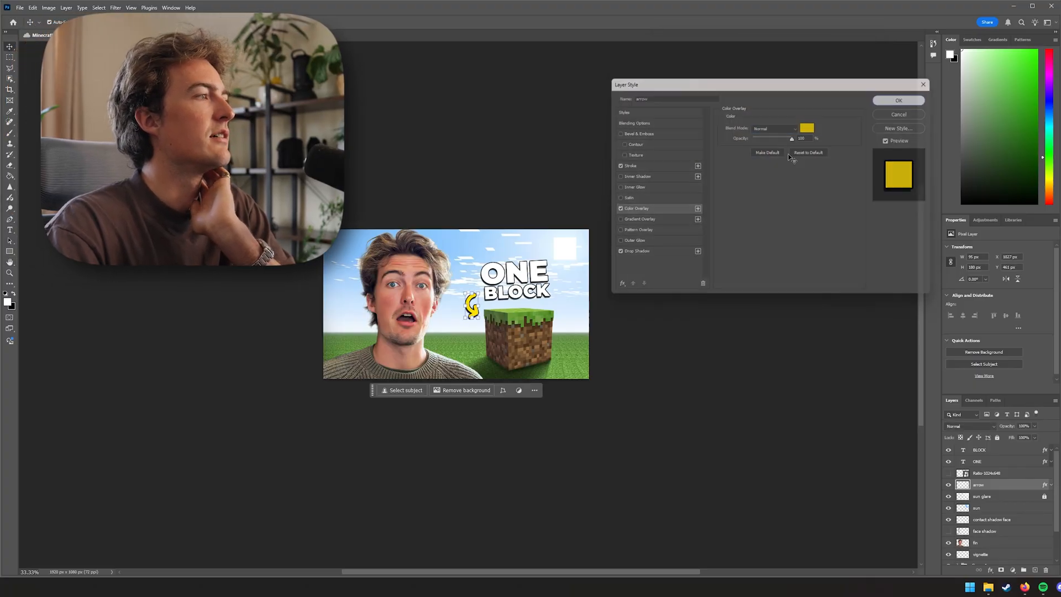
# Nudge the ONE and BLOCK title layers into a better position beside the grass block, hiding guides and extras
pyautogui.click(529, 291)
pyautogui.moveTo(537, 273); pyautogui.dragTo(546, 274)
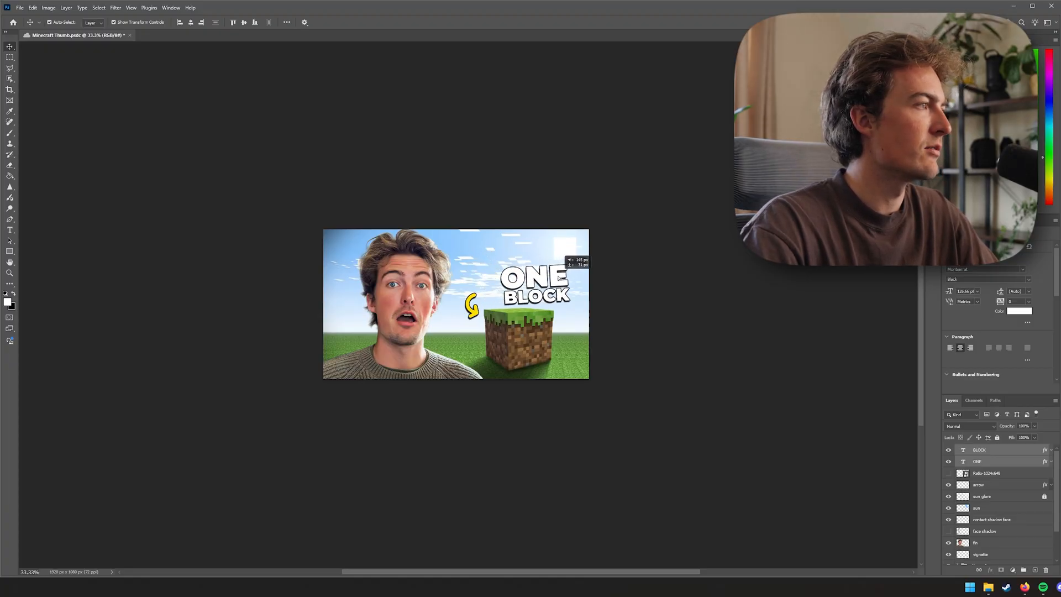
pyautogui.moveTo(532, 276); pyautogui.dragTo(540, 278)
pyautogui.hotkey('ctrl', '+')
pyautogui.hotkey('ctrl', '+')
pyautogui.moveTo(606, 266)
pyautogui.mouseDown()
pyautogui.moveTo(615, 246)
pyautogui.moveTo(568, 260)
pyautogui.moveTo(613, 231)
pyautogui.moveTo(589, 254)
pyautogui.moveTo(613, 253)
pyautogui.moveTo(599, 232)
pyautogui.moveTo(609, 273)
pyautogui.moveTo(593, 260)
pyautogui.moveTo(618, 266)
pyautogui.mouseUp()
pyautogui.hotkey('ctrl', ';')
pyautogui.hotkey('ctrl', 'h')
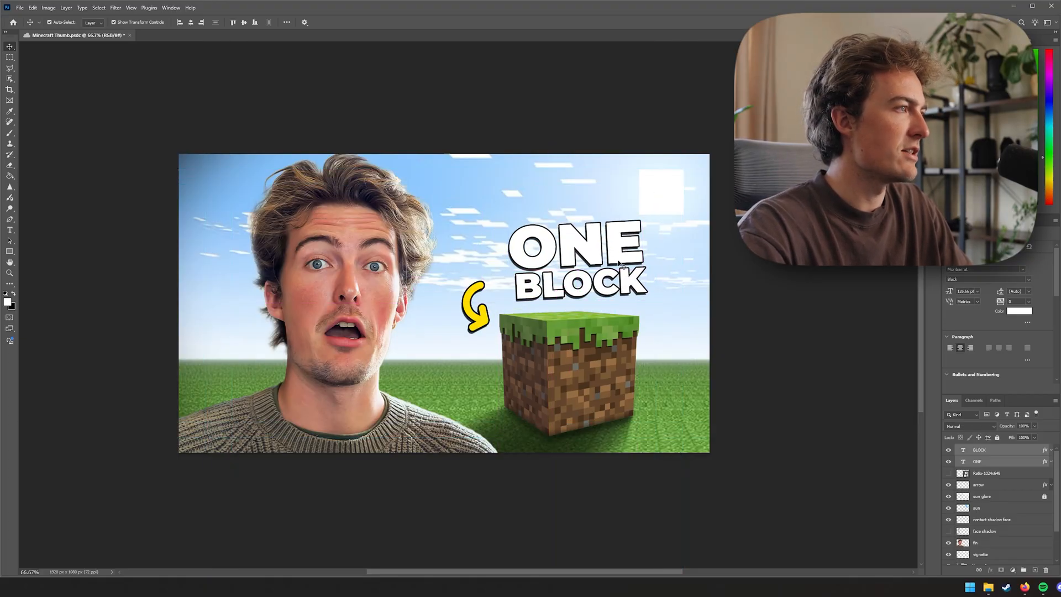
pyautogui.moveTo(636, 262); pyautogui.dragTo(609, 249)
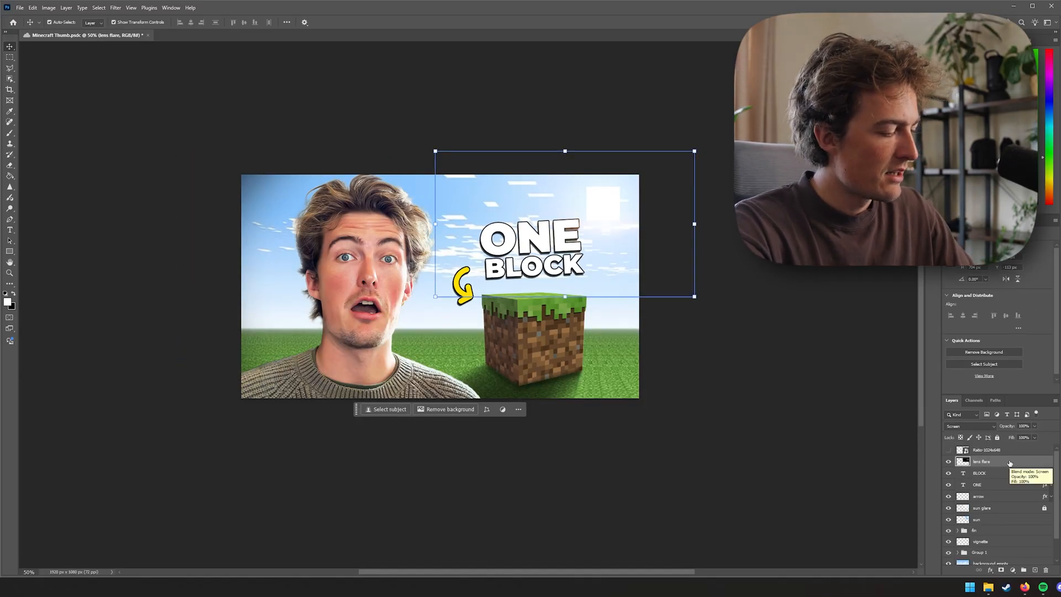
# Stamp all visible layers into a new merged layer and convert it to a smart object
pyautogui.press('ctrl')
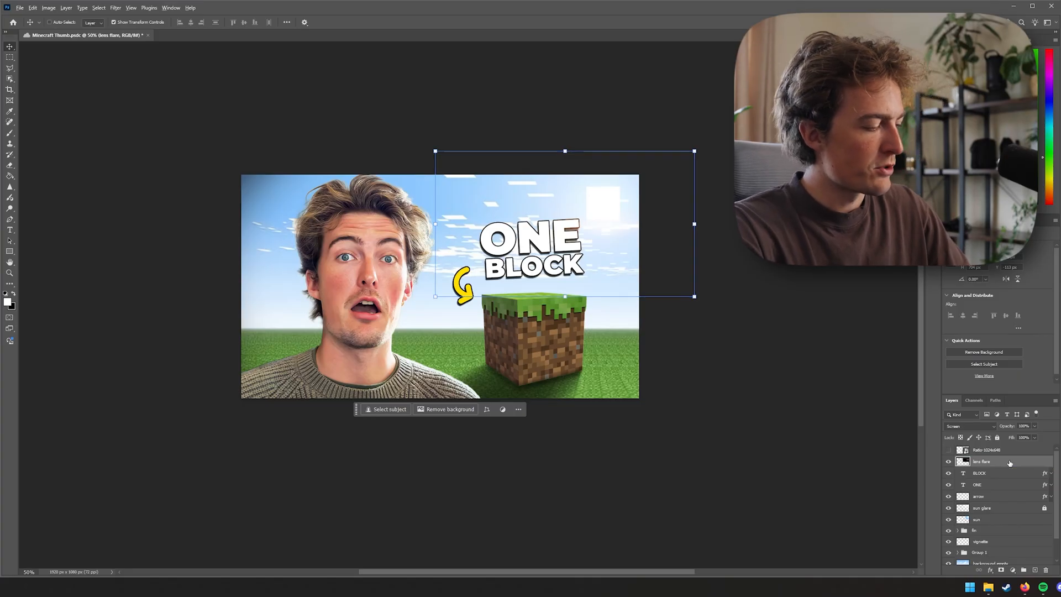
pyautogui.hotkey('ctrl', 'shift', 'alt', 'e')
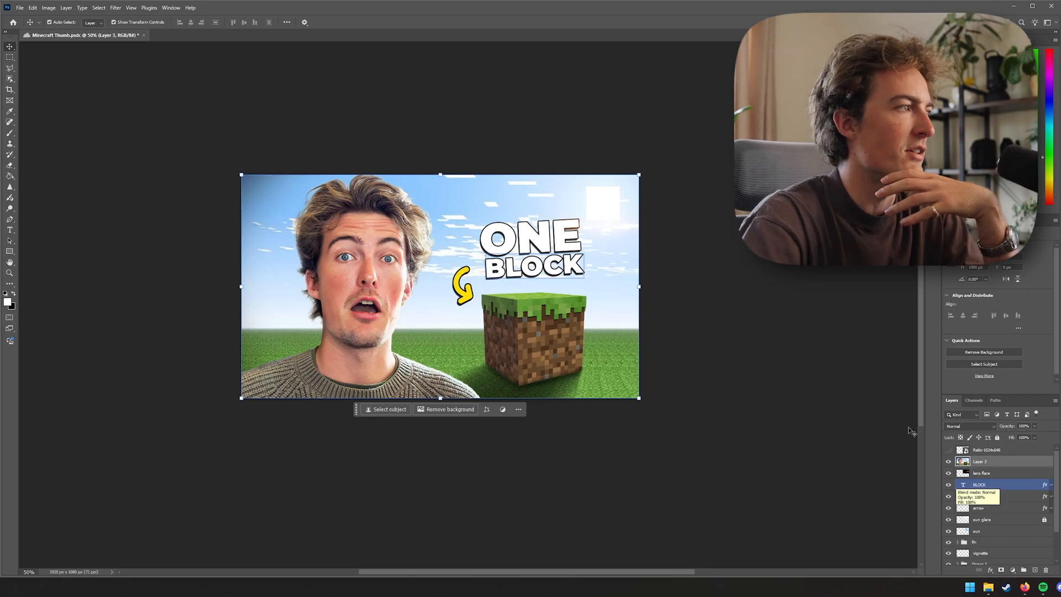
pyautogui.rightClick(993, 465)
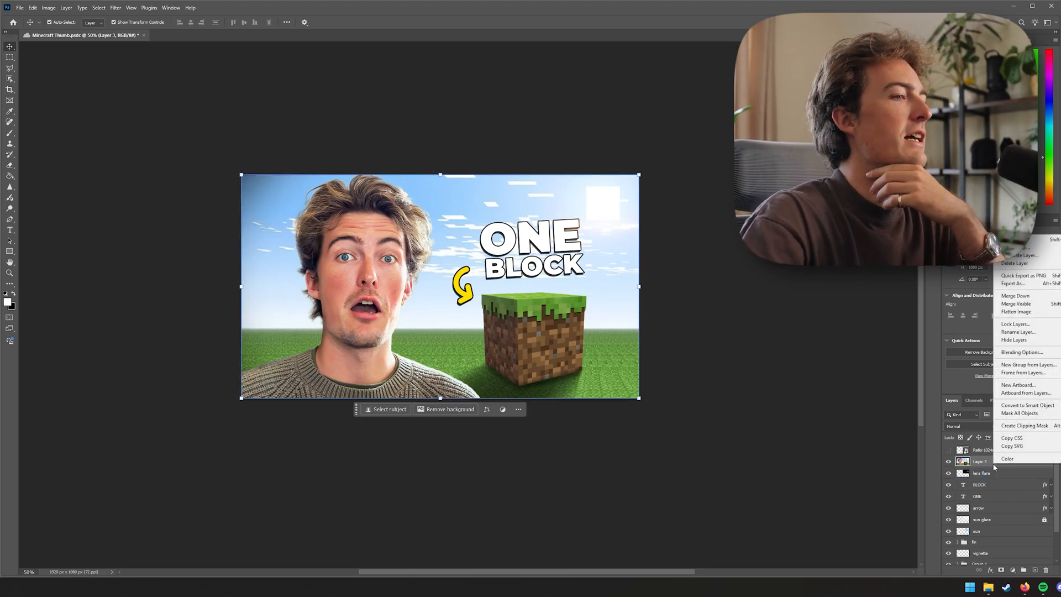
pyautogui.click(1027, 405)
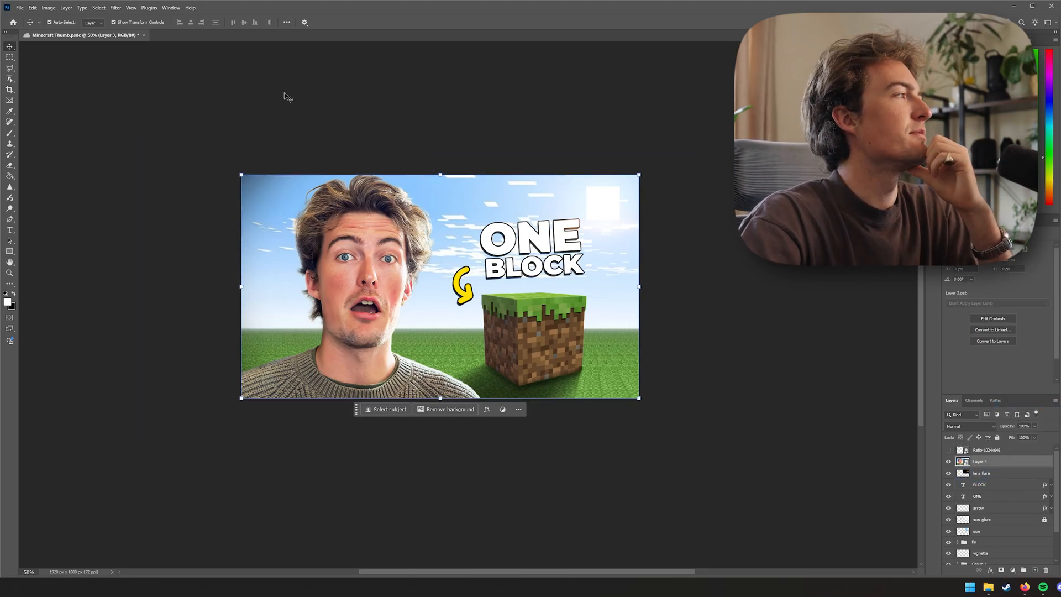
# Open the Camera Raw Filter on the merged layer and toggle the Auto adjustment on and off
pyautogui.click(116, 7)
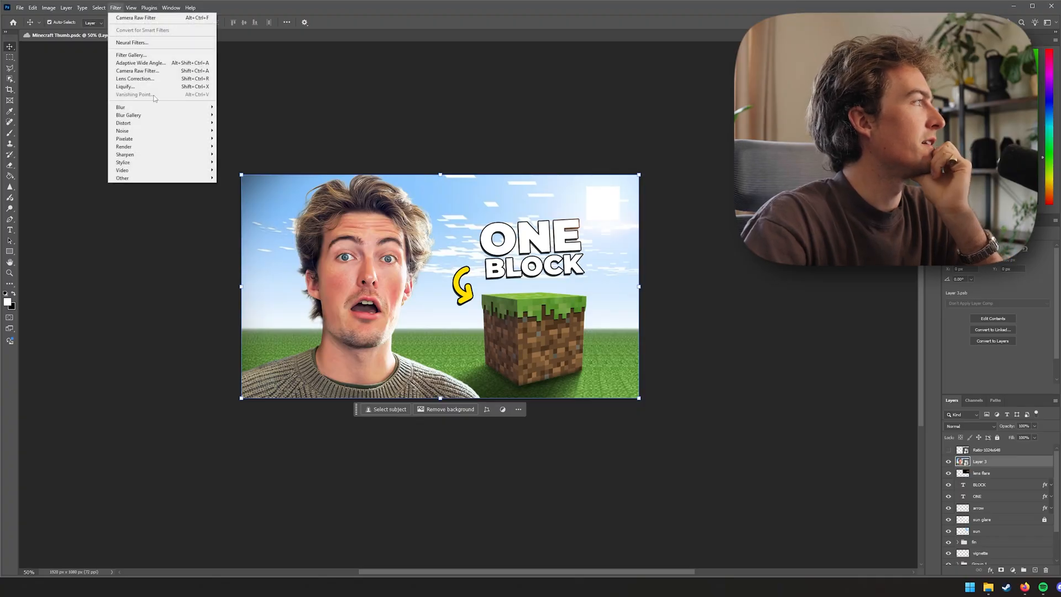
pyautogui.click(157, 70)
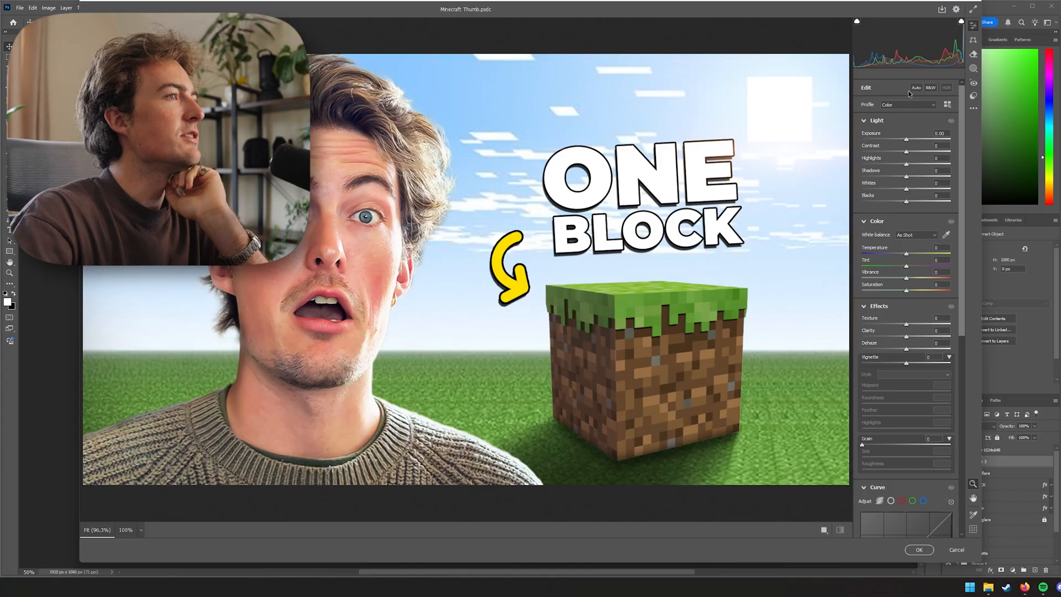
pyautogui.click(916, 89)
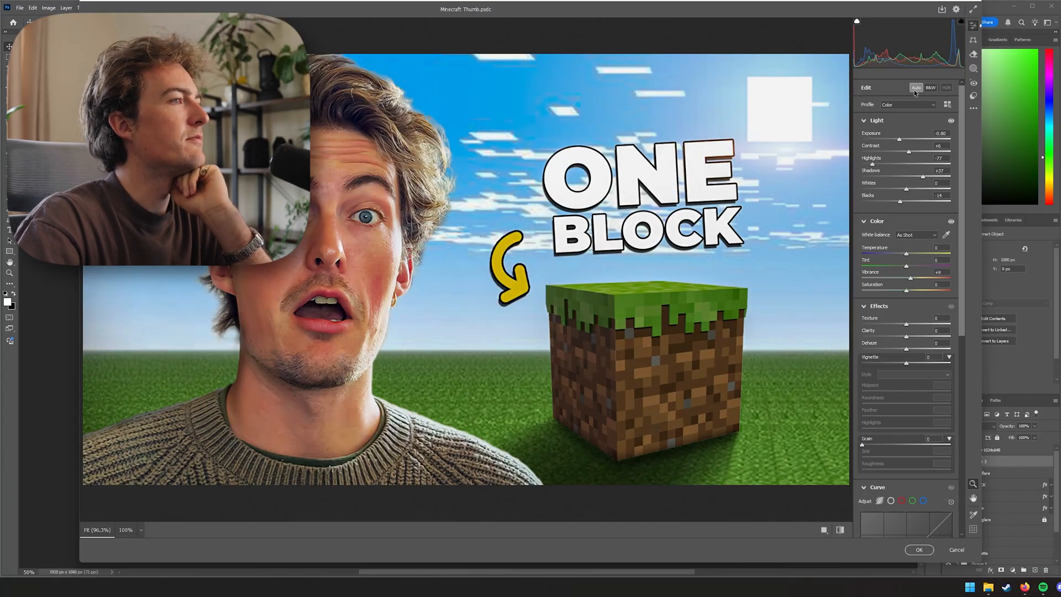
pyautogui.click(915, 89)
# Set the Light adjustments to contrast +15, highlights -10 and shadows +10
pyautogui.moveTo(908, 153); pyautogui.dragTo(915, 153)
pyautogui.hotkey('ctrl', '-')
pyautogui.hotkey('ctrl', '-')
pyautogui.hotkey('ctrl', '-')
pyautogui.hotkey('ctrl', '-')
pyautogui.hotkey('ctrl', '-')
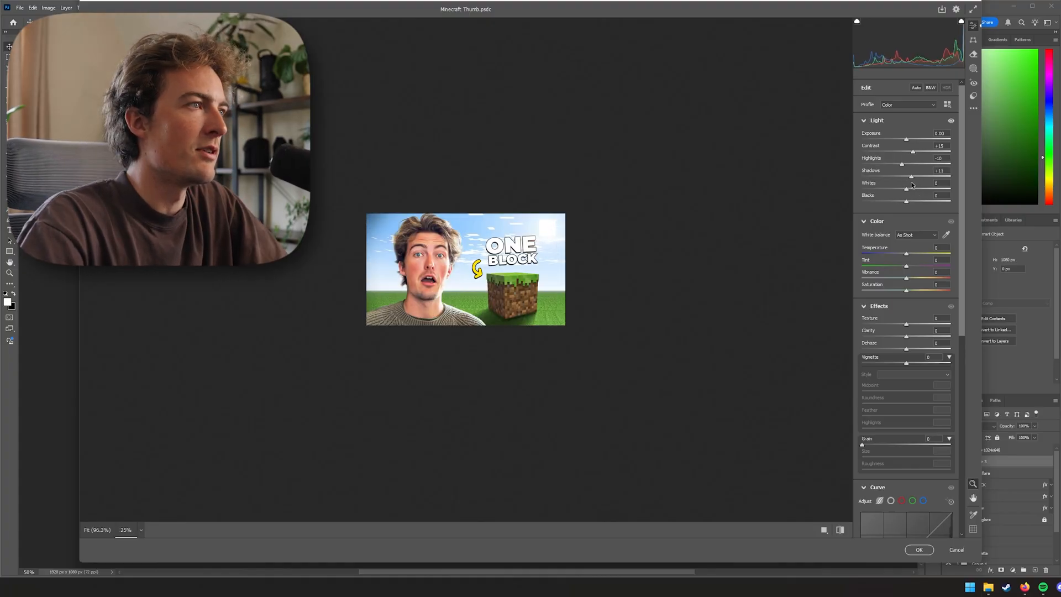
pyautogui.moveTo(907, 189); pyautogui.dragTo(907, 195)
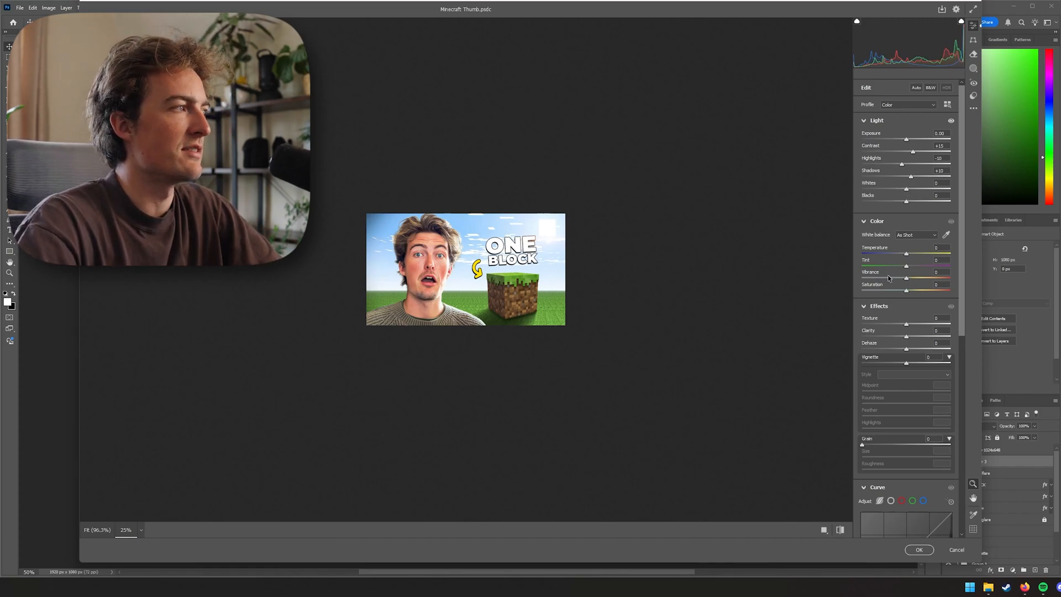
# Add texture +10 and grain with amount 20, size 75 and roughness 50
pyautogui.moveTo(907, 324); pyautogui.dragTo(889, 304)
pyautogui.scroll(-3, 896, 320)
pyautogui.hotkey('ctrl', '+')
pyautogui.hotkey('ctrl', '+')
pyautogui.hotkey('ctrl', '+')
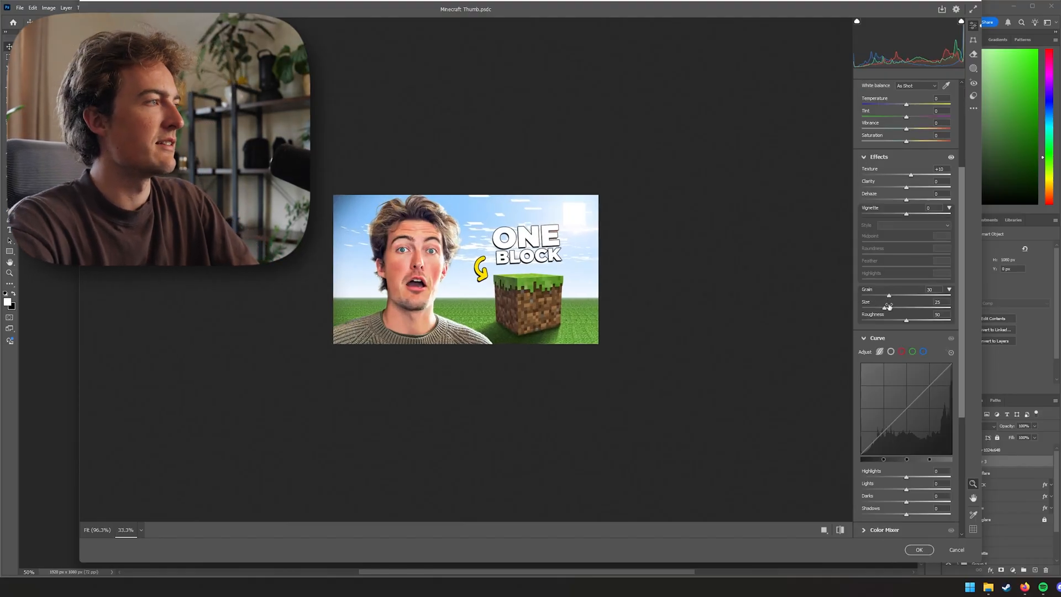
pyautogui.hotkey('ctrl', '+')
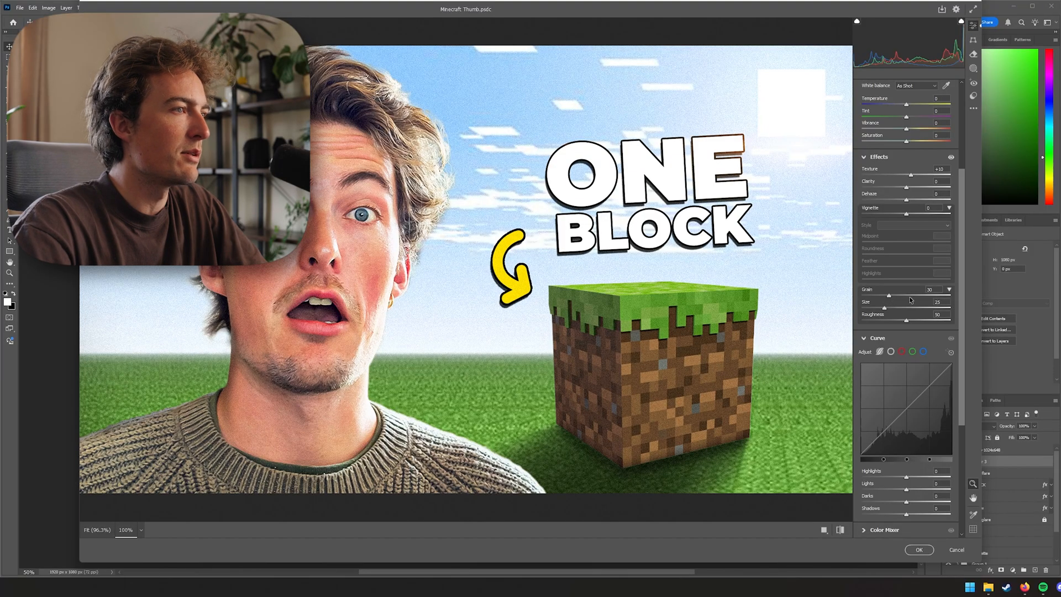
pyautogui.moveTo(887, 306); pyautogui.dragTo(930, 315)
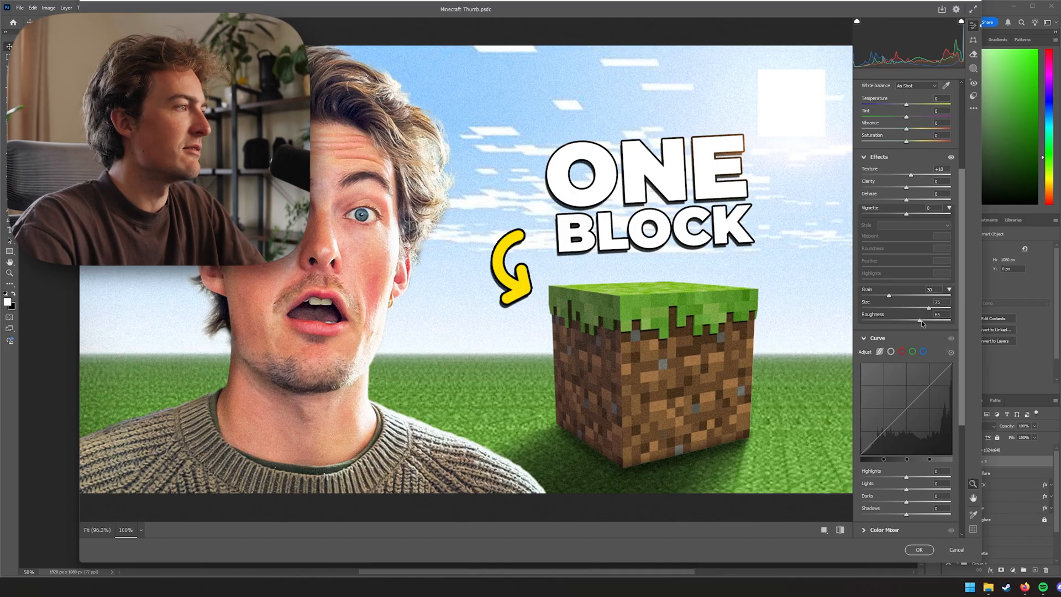
pyautogui.hotkey('ctrl', '-')
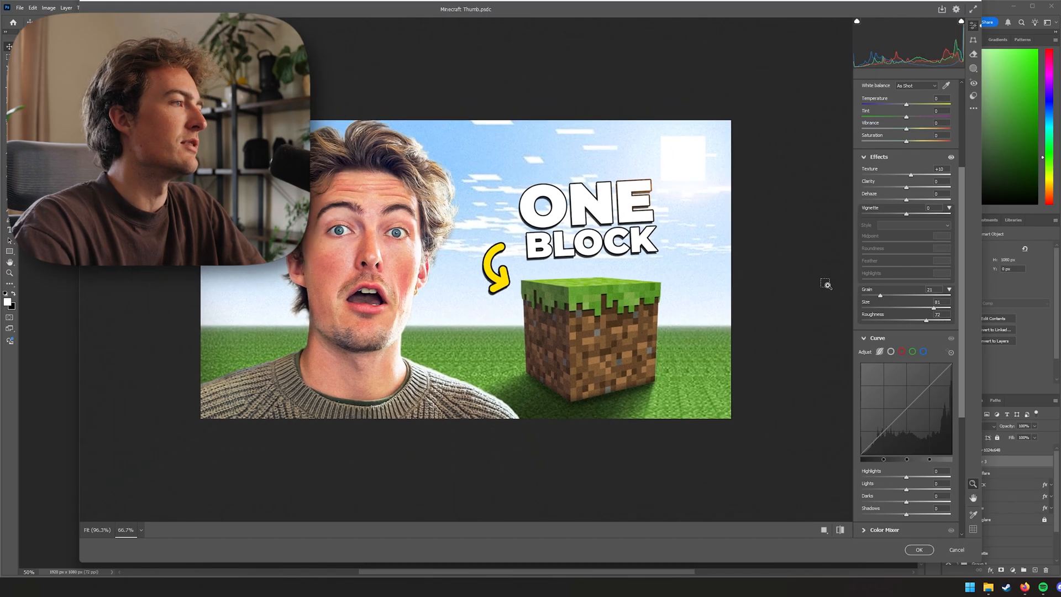
pyautogui.hotkey('ctrl', '+')
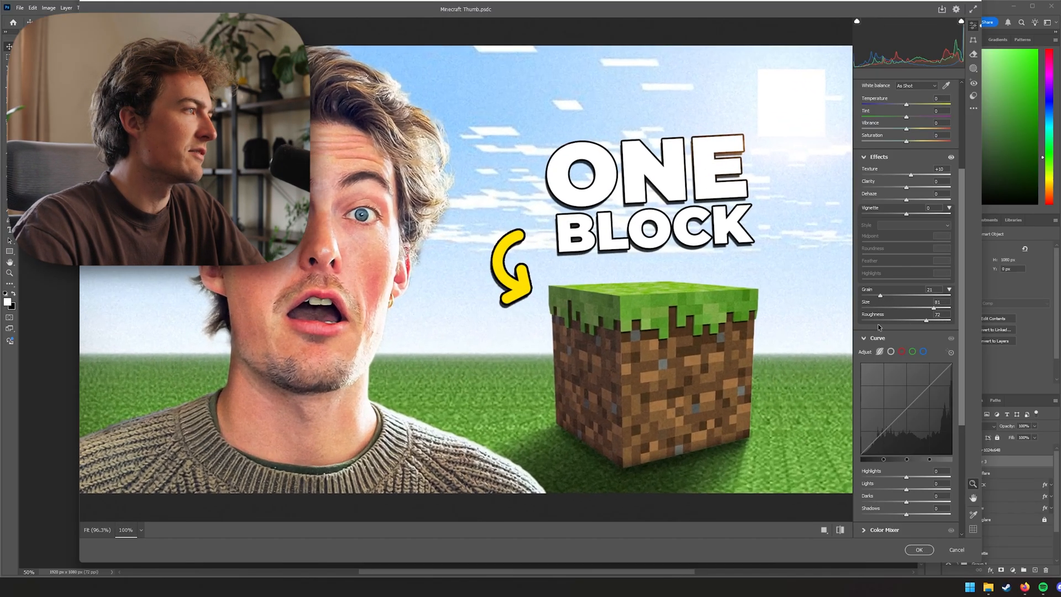
pyautogui.moveTo(880, 297); pyautogui.dragTo(876, 303)
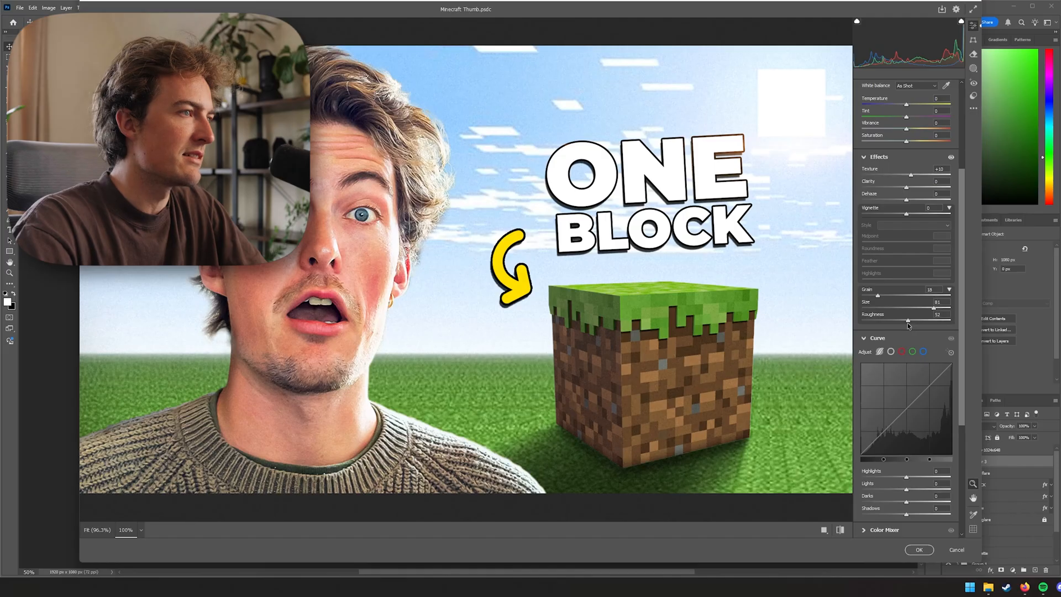
pyautogui.moveTo(908, 323); pyautogui.dragTo(906, 323)
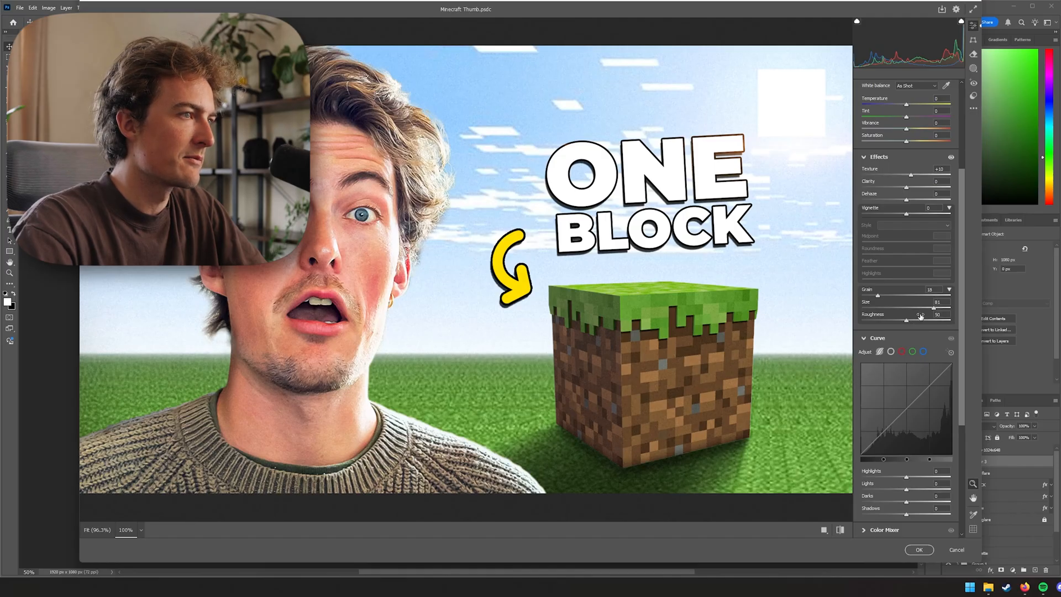
pyautogui.moveTo(936, 313); pyautogui.dragTo(896, 313)
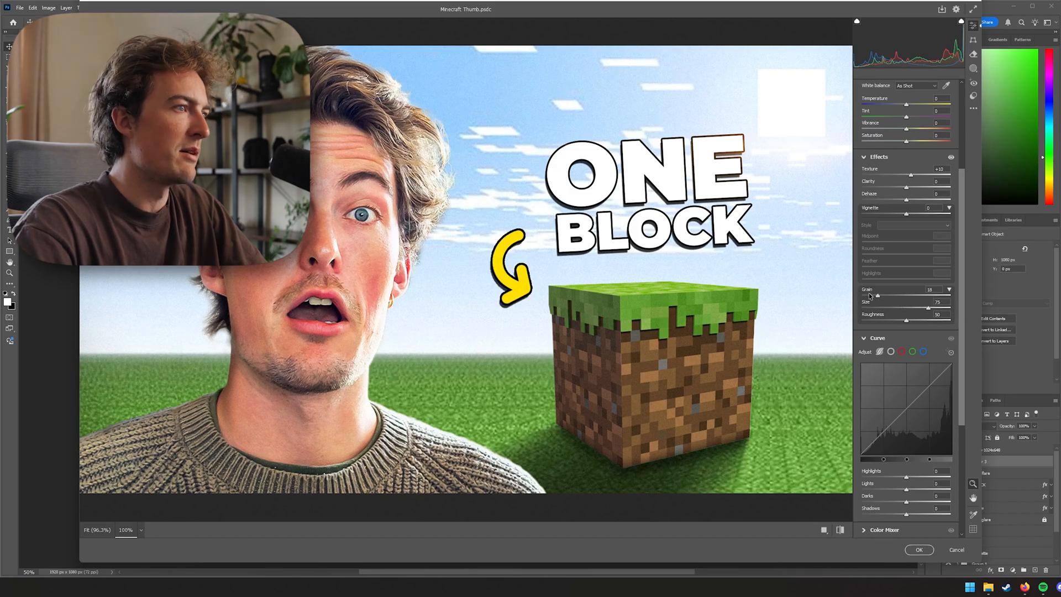
pyautogui.moveTo(878, 297); pyautogui.dragTo(885, 298)
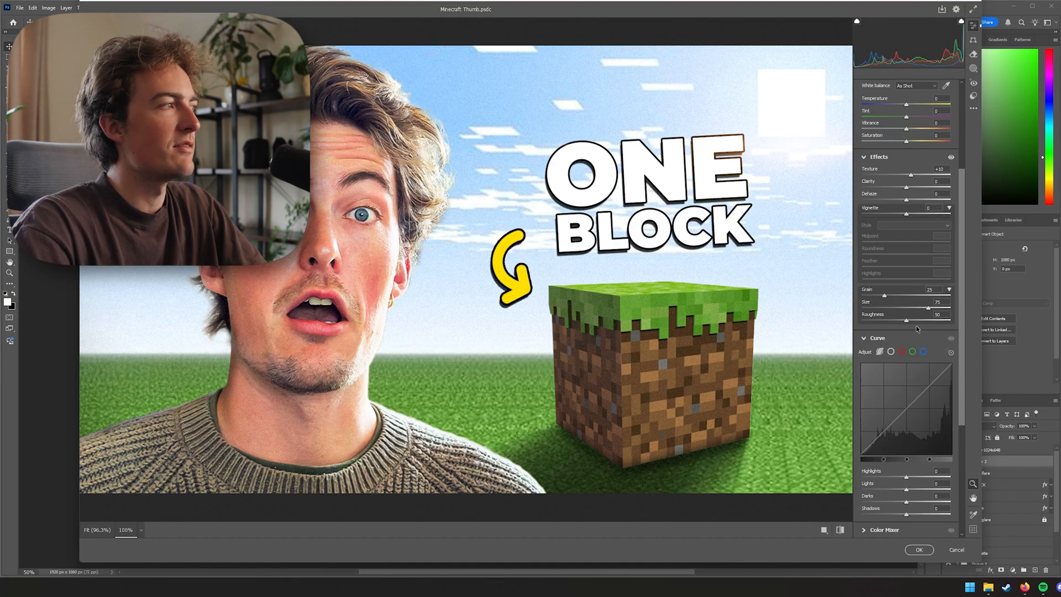
# Set sharpening to 20 and noise reduction to 15 in the Detail section
pyautogui.scroll(-1, 608, 327)
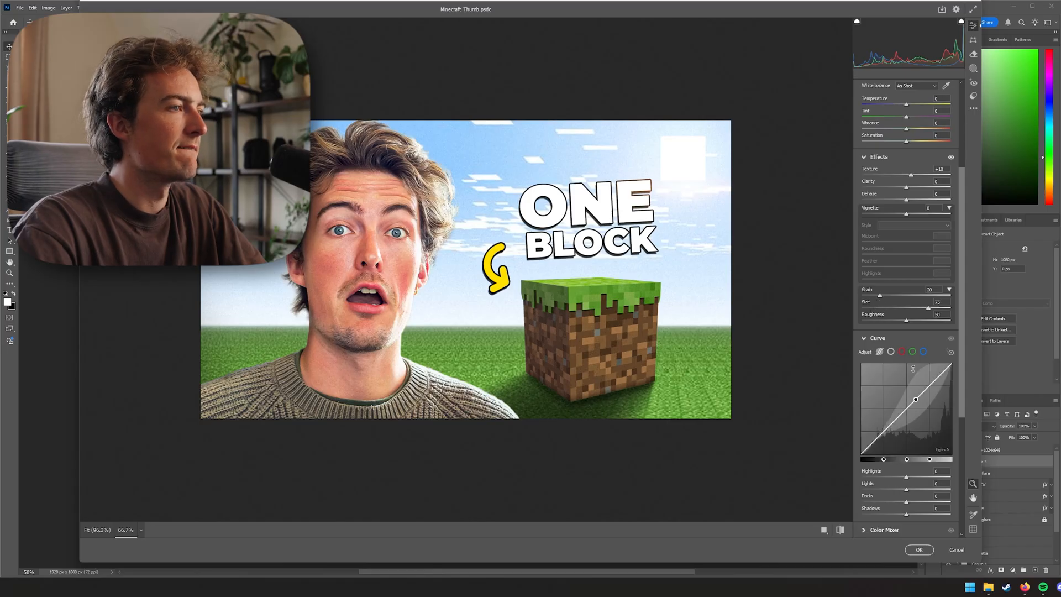
pyautogui.scroll(-4, 898, 344)
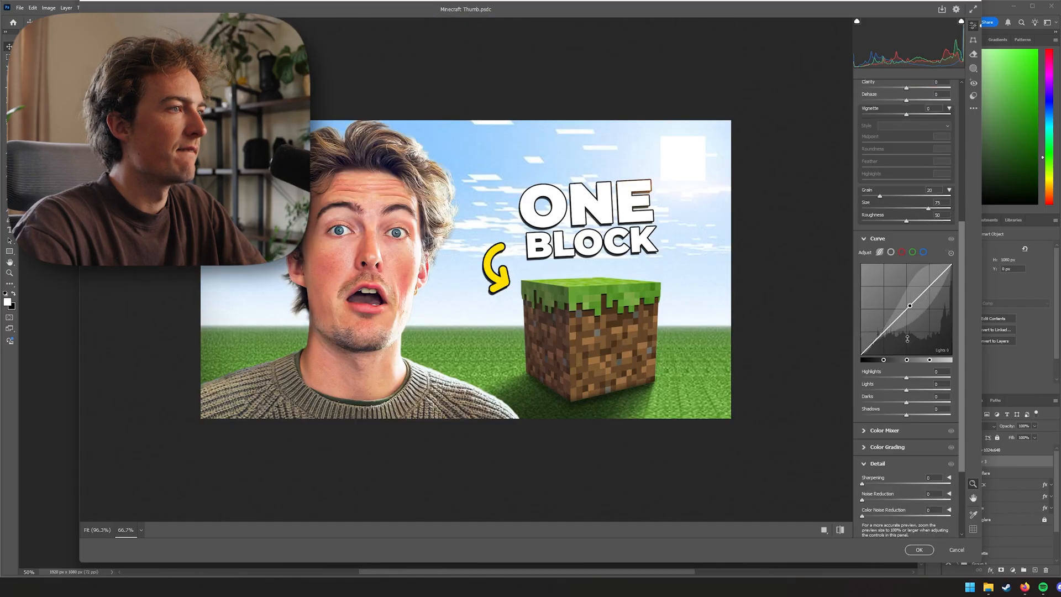
pyautogui.moveTo(872, 387); pyautogui.dragTo(874, 390)
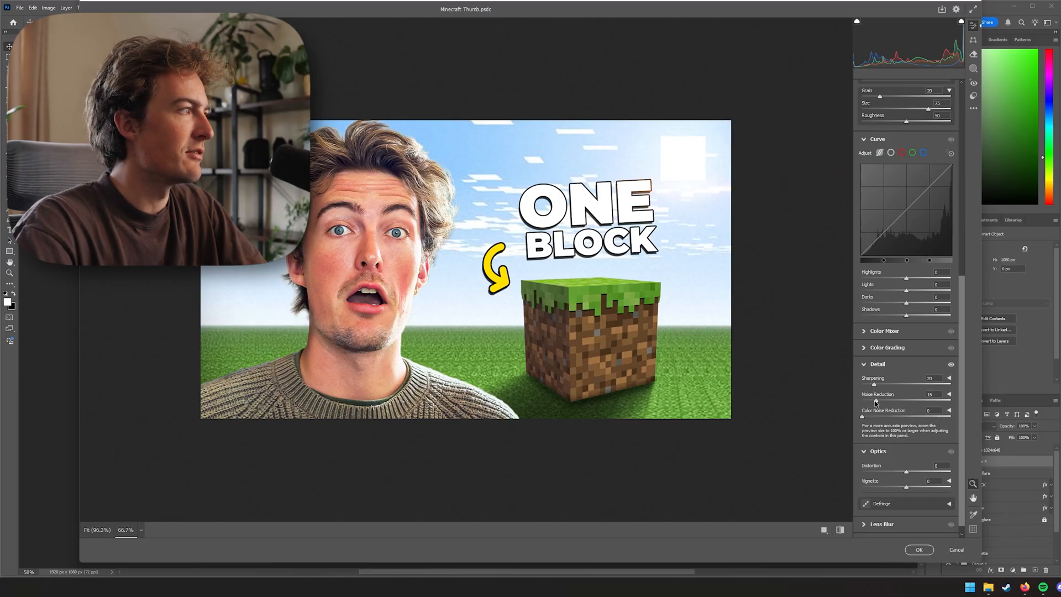
pyautogui.moveTo(908, 407); pyautogui.dragTo(929, 408)
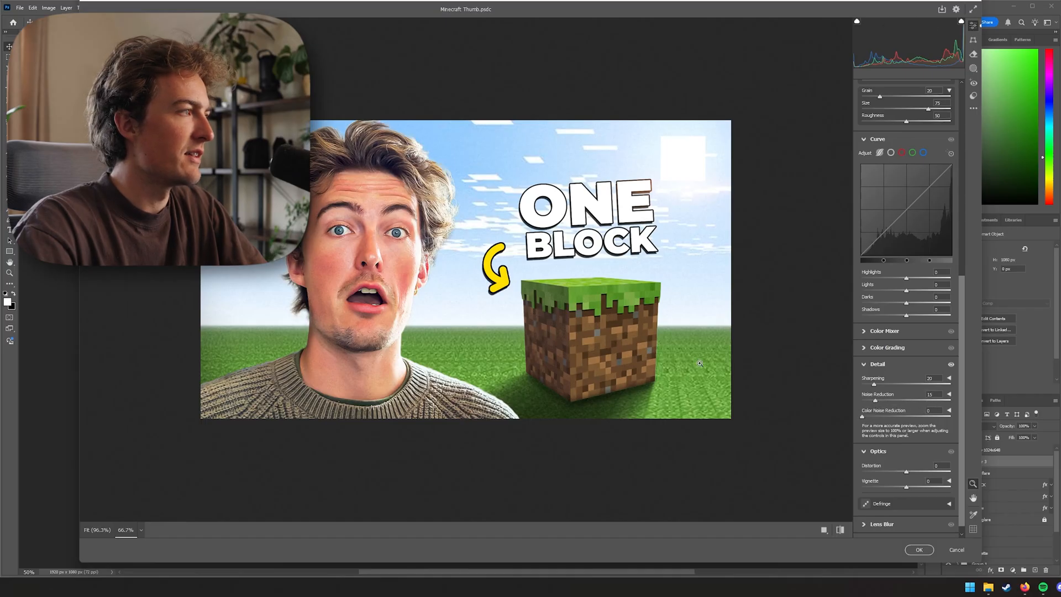
# Inspect the graded image close up at 200% and apply the Camera Raw filter to the merged layer
pyautogui.click(555, 325)
pyautogui.click(555, 323)
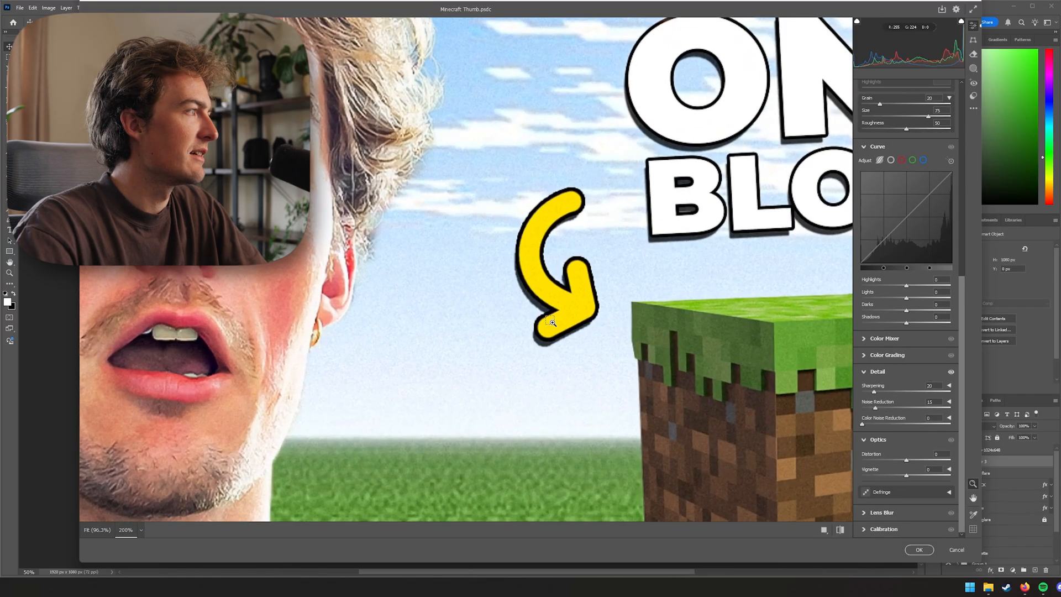
pyautogui.keyDown('alt'); pyautogui.click(554, 322); pyautogui.keyUp('alt')
pyautogui.keyDown('alt'); pyautogui.click(553, 322); pyautogui.keyUp('alt')
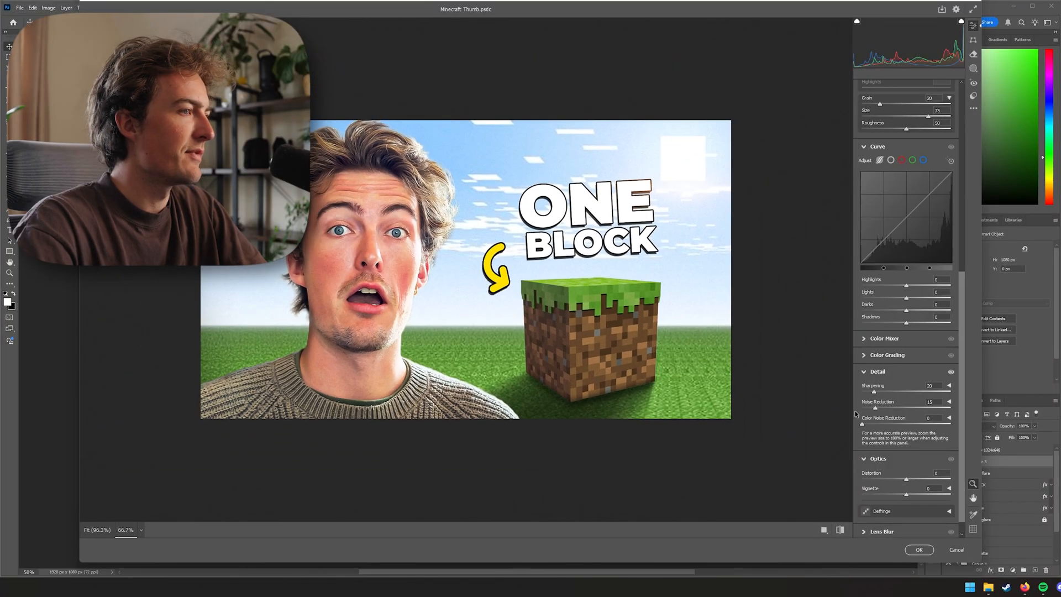
pyautogui.scroll(-1, 929, 465)
pyautogui.moveTo(899, 461)
pyautogui.mouseDown()
pyautogui.moveTo(828, 475)
pyautogui.moveTo(904, 463)
pyautogui.mouseUp()
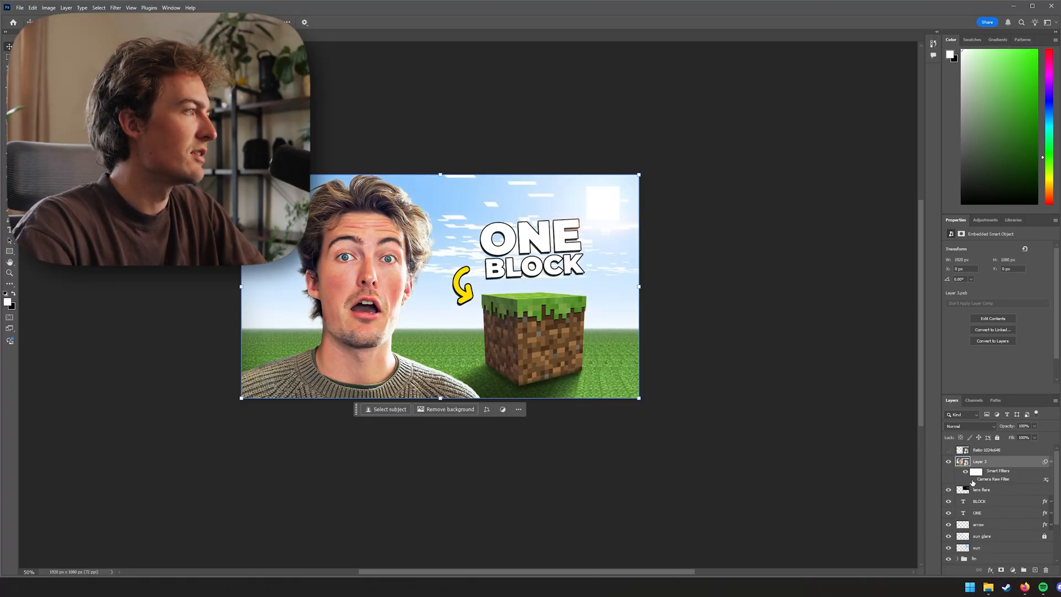
pyautogui.click(692, 388)
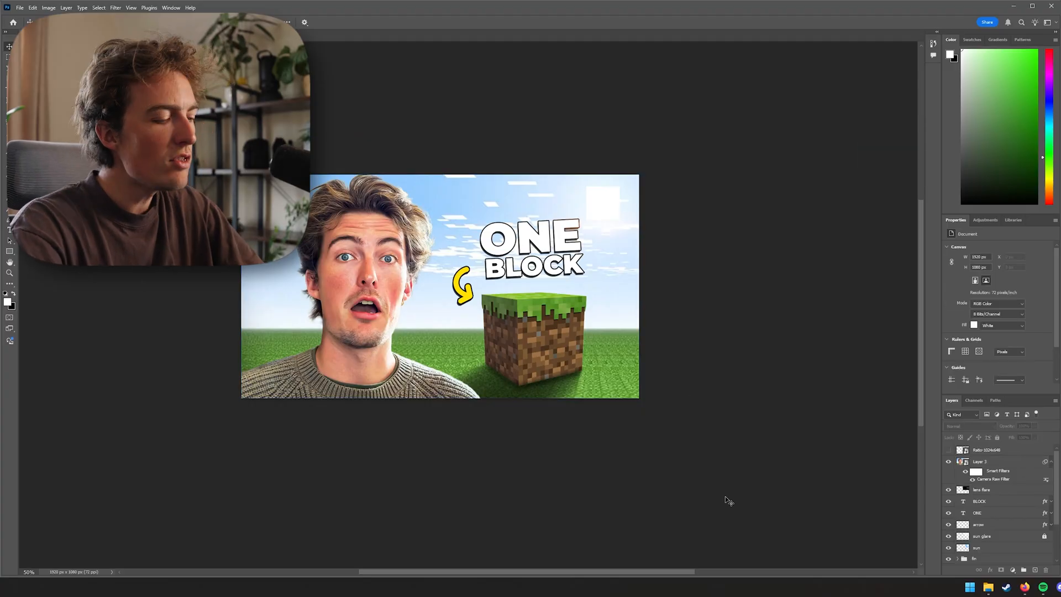
# Collapse the merged layer's smart filters and hide the merged graded layer to work on the layers beneath
pyautogui.hotkey('ctrl', '-')
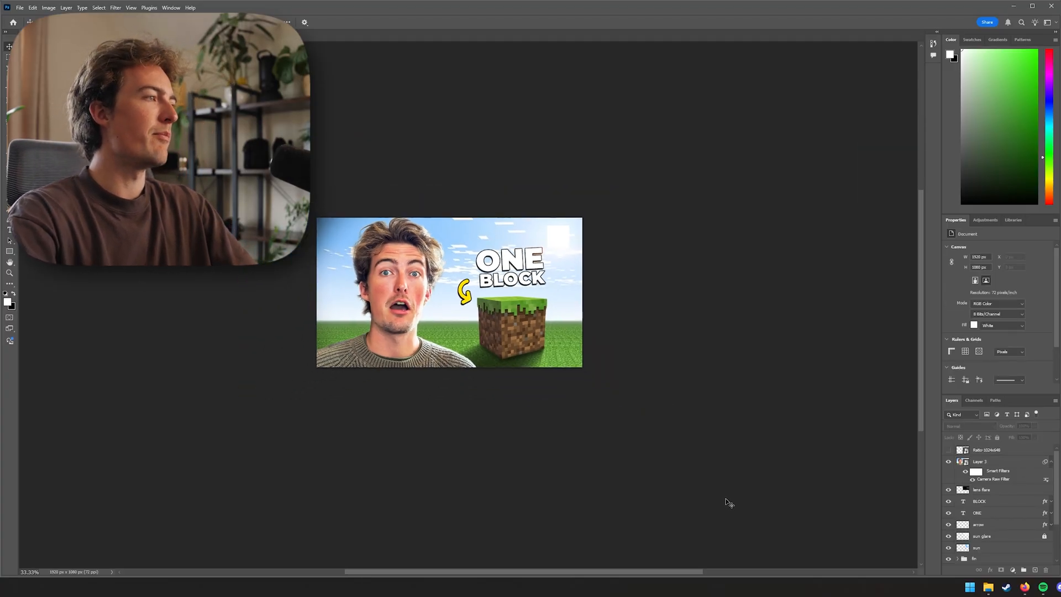
pyautogui.hotkey('ctrl', '+')
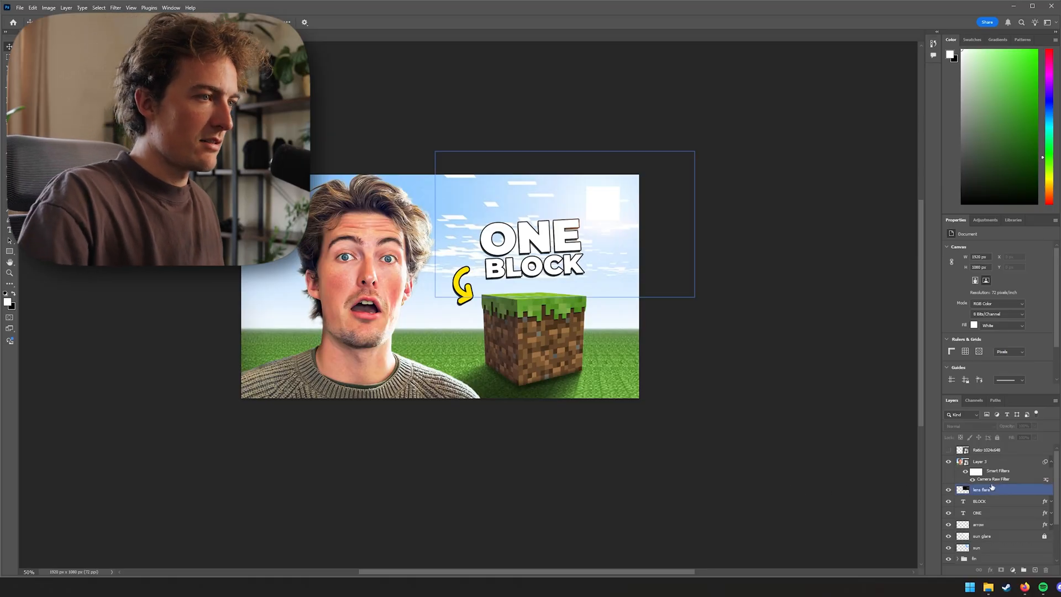
pyautogui.click(1052, 462)
pyautogui.click(974, 485)
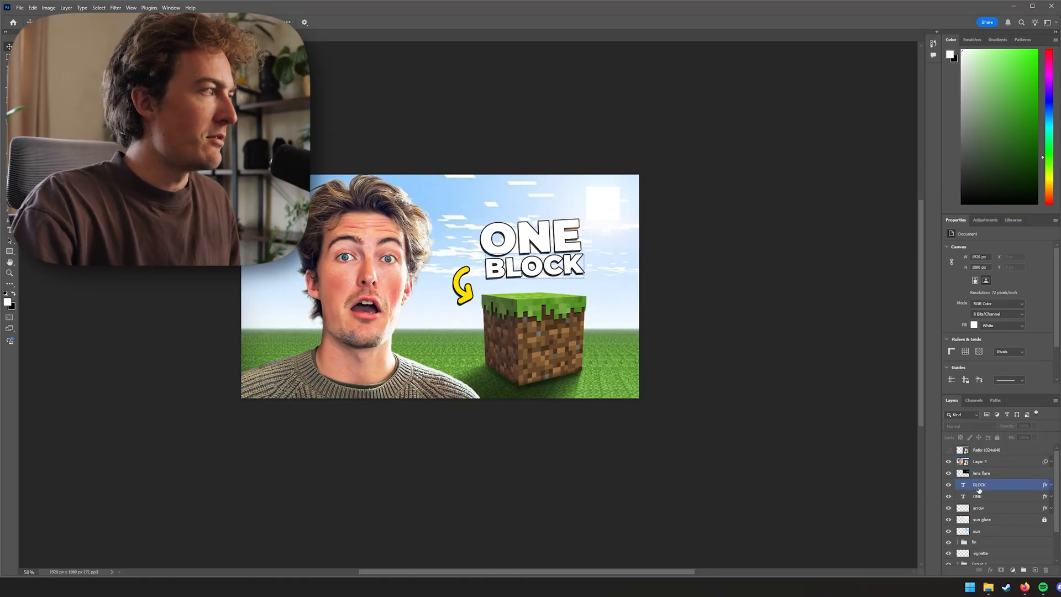
pyautogui.click(951, 462)
pyautogui.click(950, 463)
# Draw a freehand selection from the person's shoulder to the grass block's lower front, with the lens flare layer selected
pyautogui.scroll(-1, 984, 497)
pyautogui.click(996, 518)
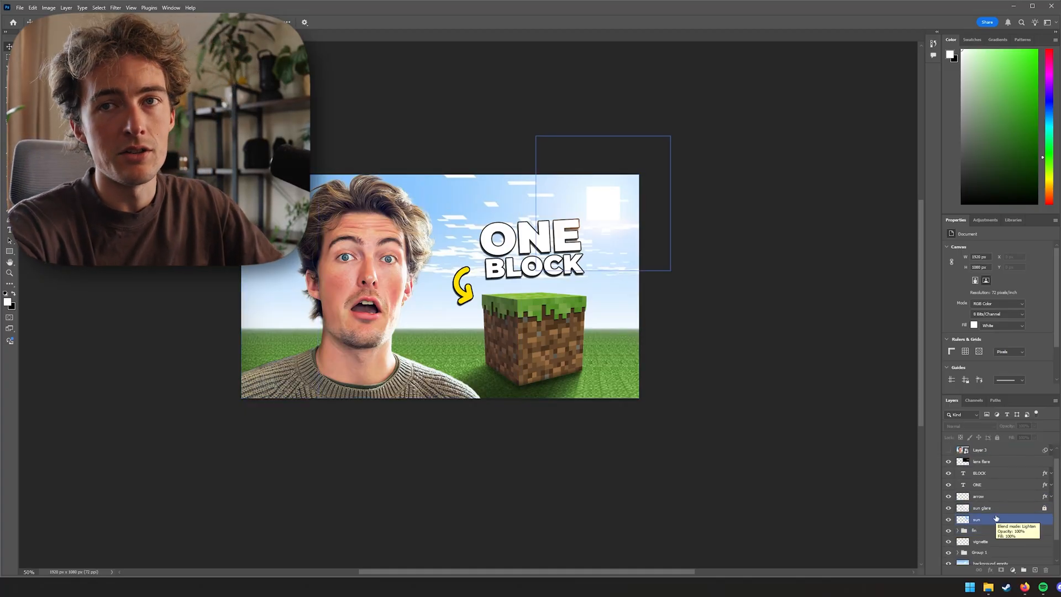
pyautogui.click(975, 508)
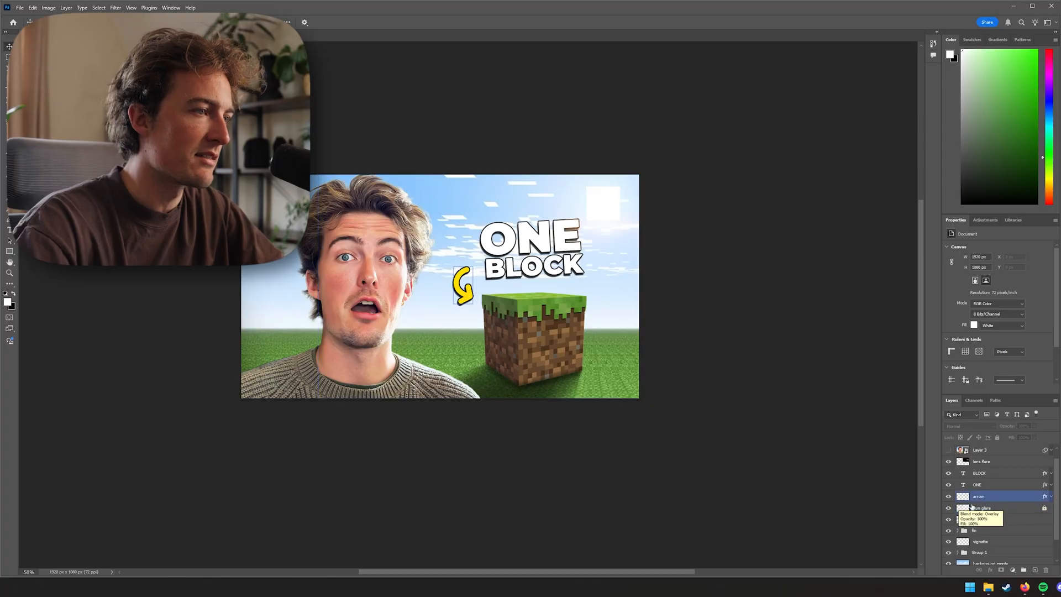
pyautogui.click(1002, 470)
pyautogui.click(1002, 465)
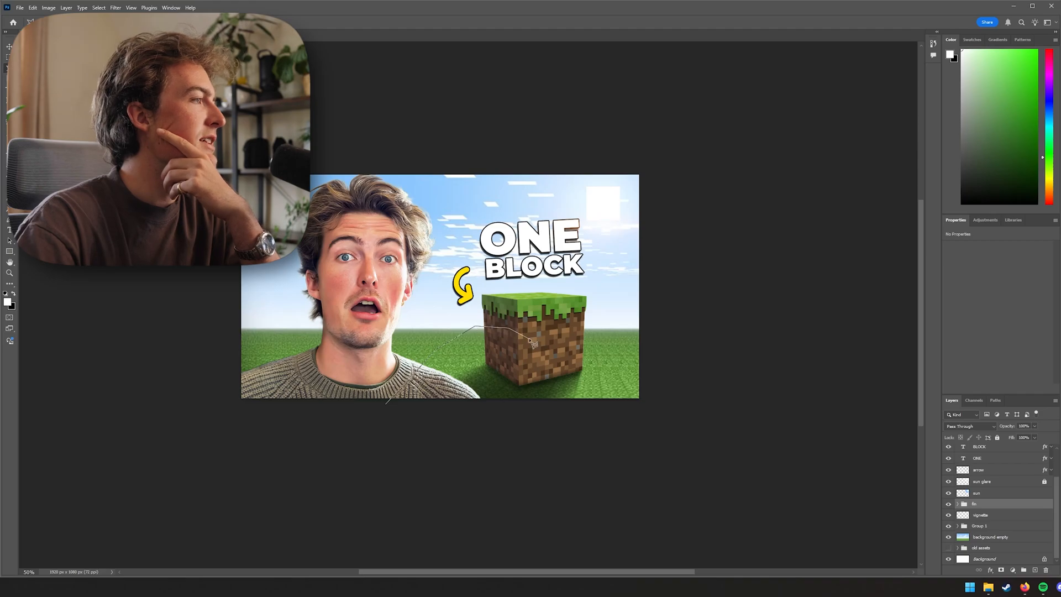
pyautogui.click(386, 407)
pyautogui.scroll(3, 1004, 508)
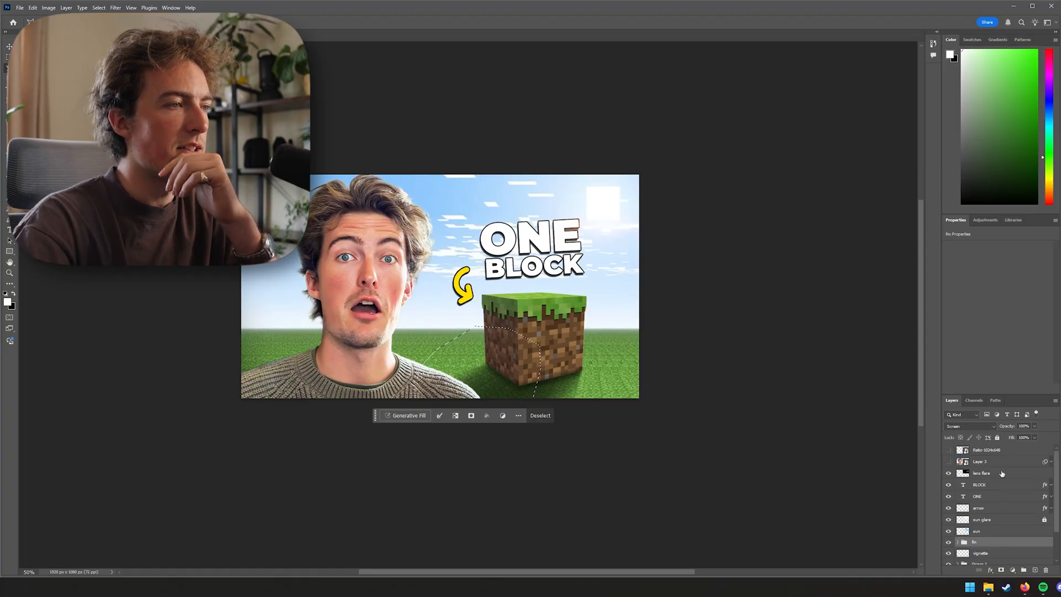
pyautogui.click(1002, 474)
# Run Generative Fill on the selection with the prompt "hand pointing backwards"
pyautogui.click(423, 417)
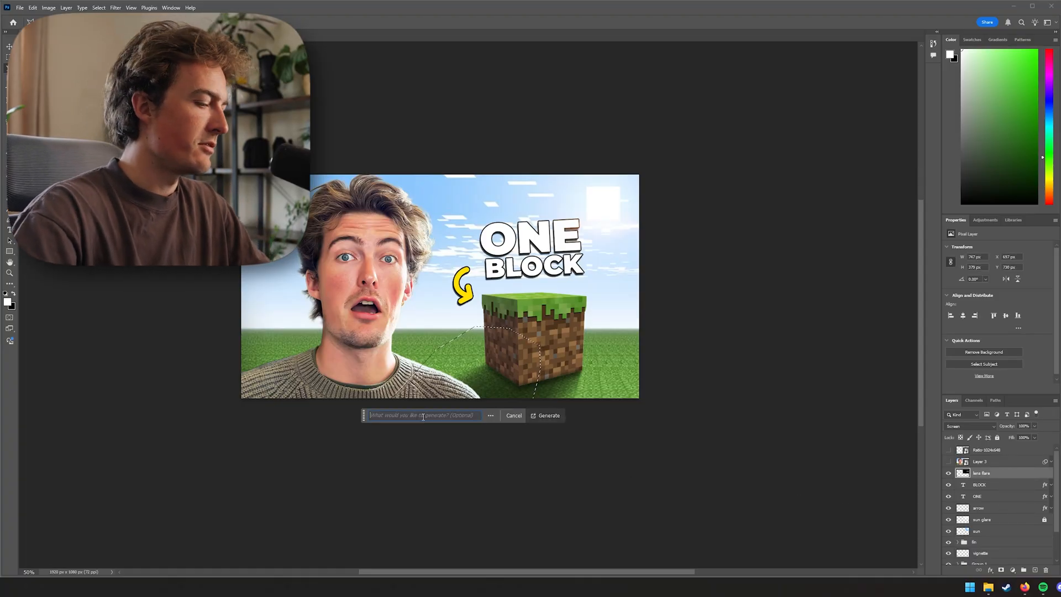
pyautogui.write('hand poi')
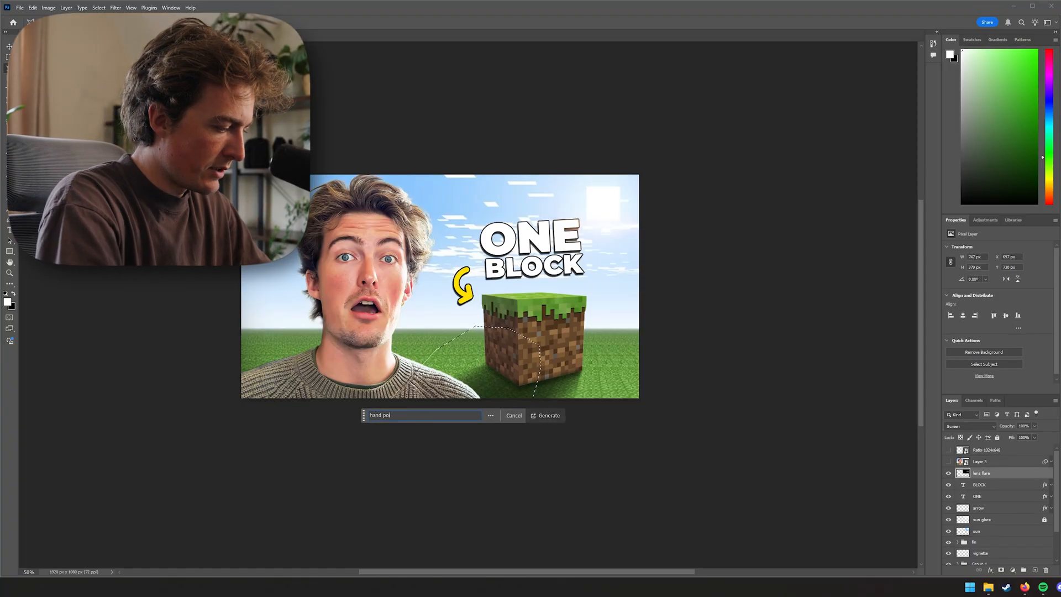
pyautogui.write('nting backwards')
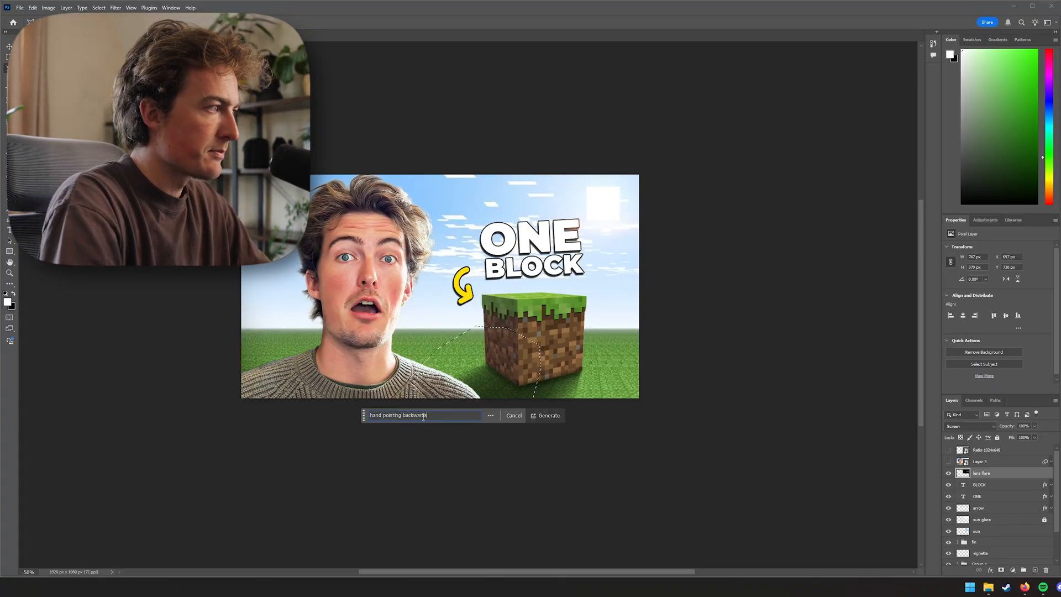
pyautogui.press('Return')
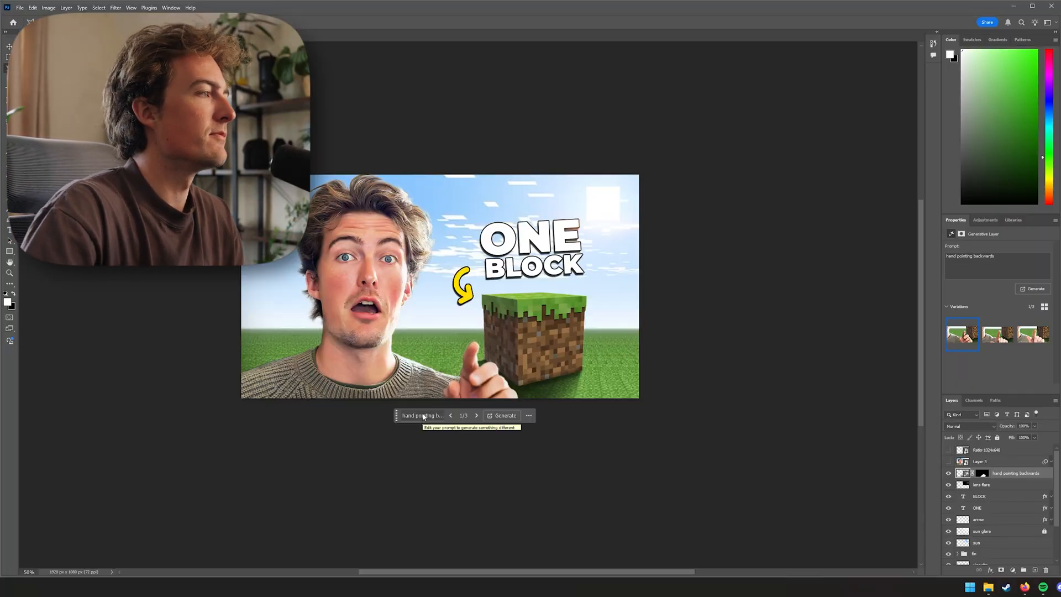
# Change the Generative Fill prompt to "hand pointing behind" and regenerate
pyautogui.click(476, 416)
pyautogui.click(476, 416)
pyautogui.click(434, 416)
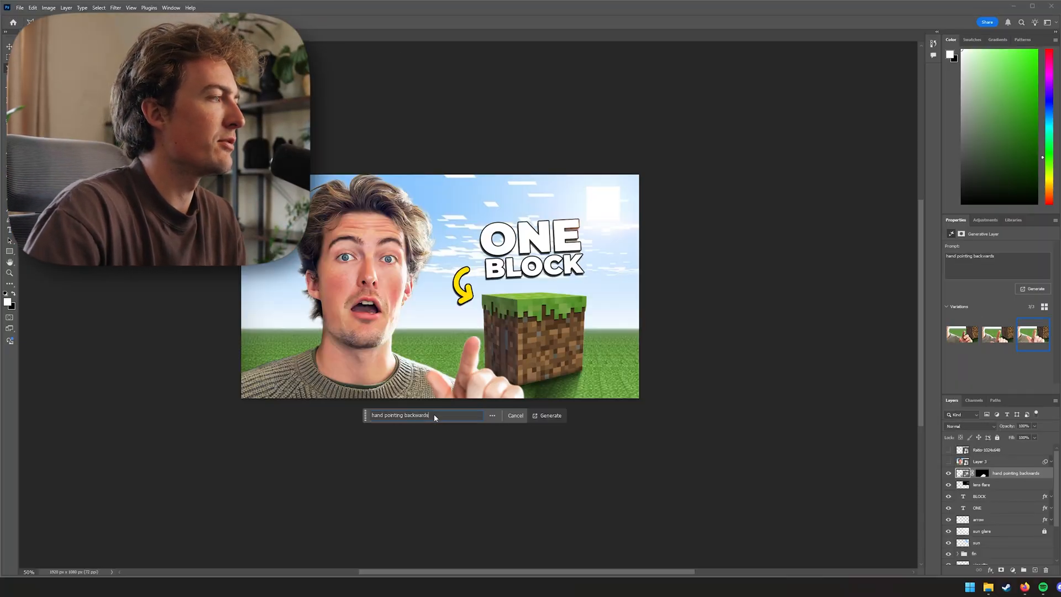
pyautogui.moveTo(418, 417); pyautogui.dragTo(405, 418)
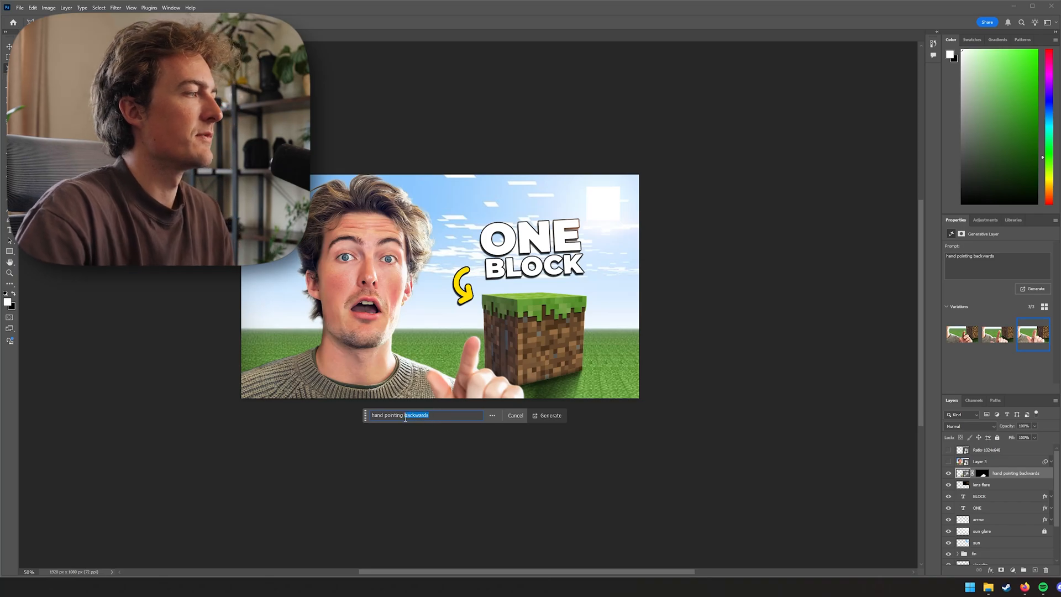
pyautogui.write('behind')
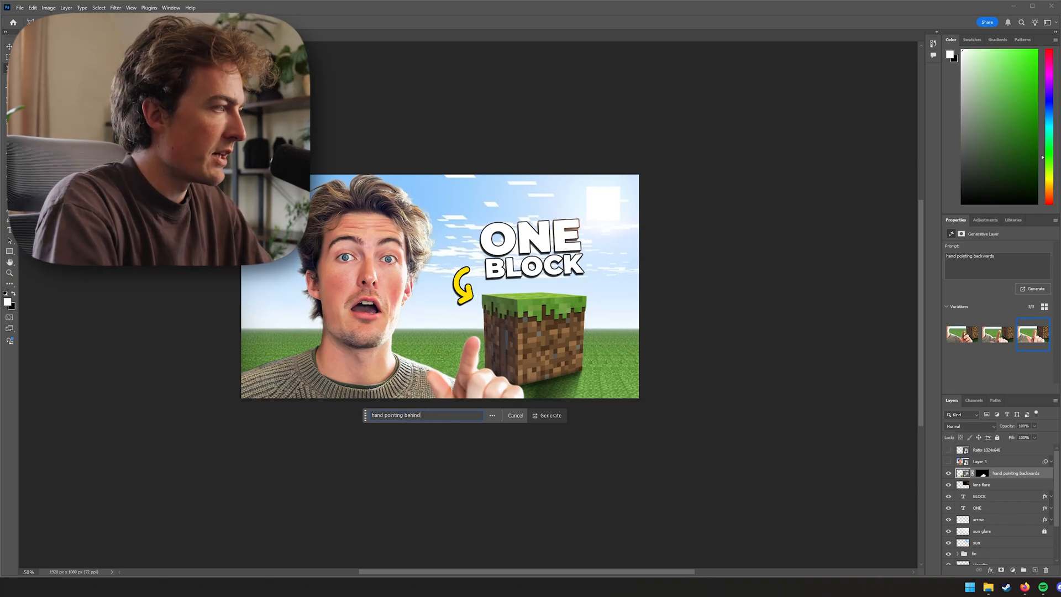
pyautogui.press('Return')
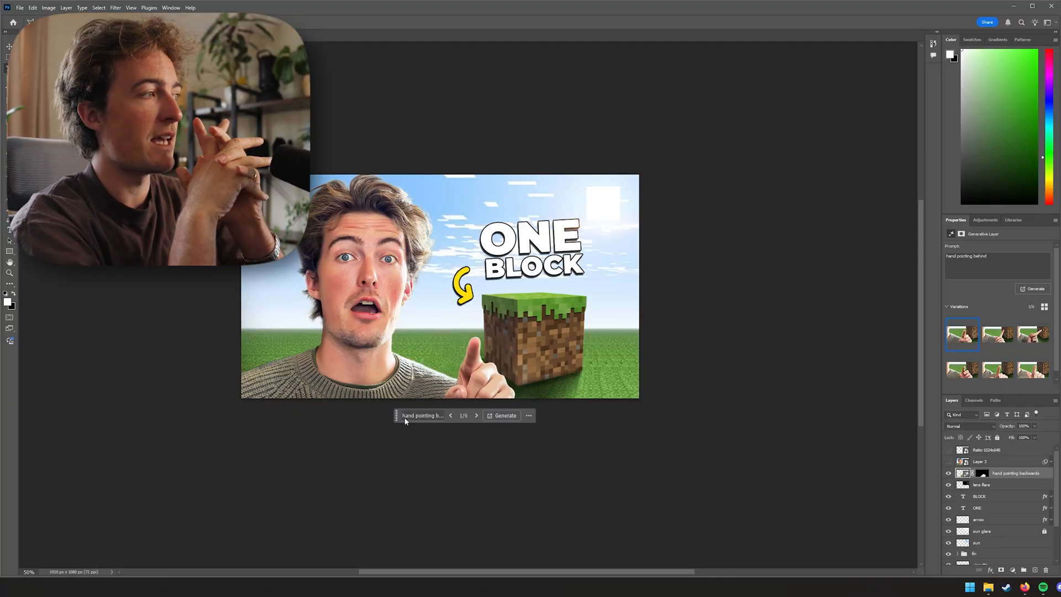
# Generate more hand variations and choose variation 5 of 12
pyautogui.click(476, 416)
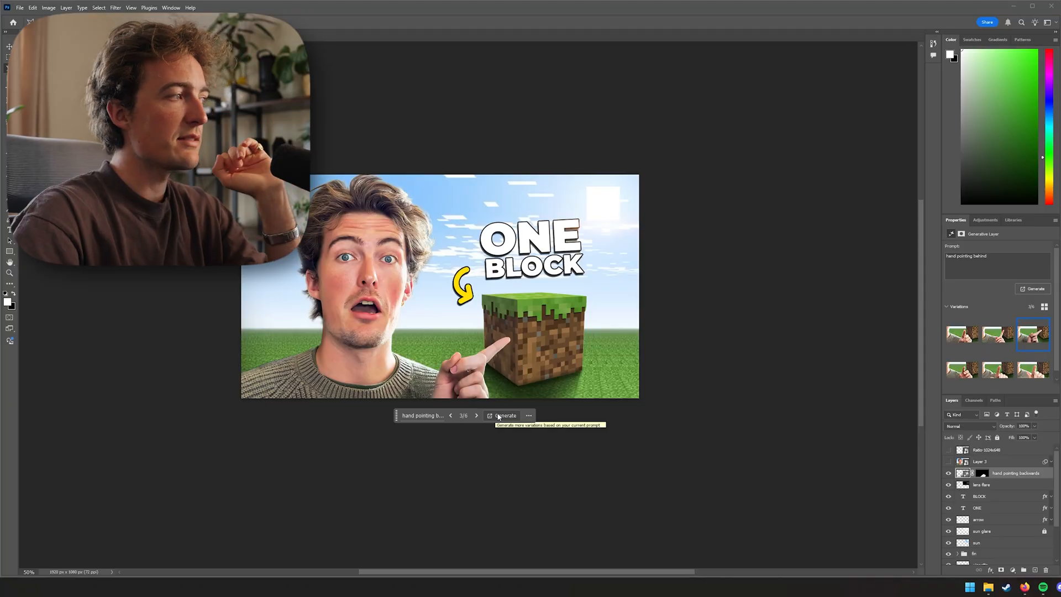
pyautogui.click(502, 416)
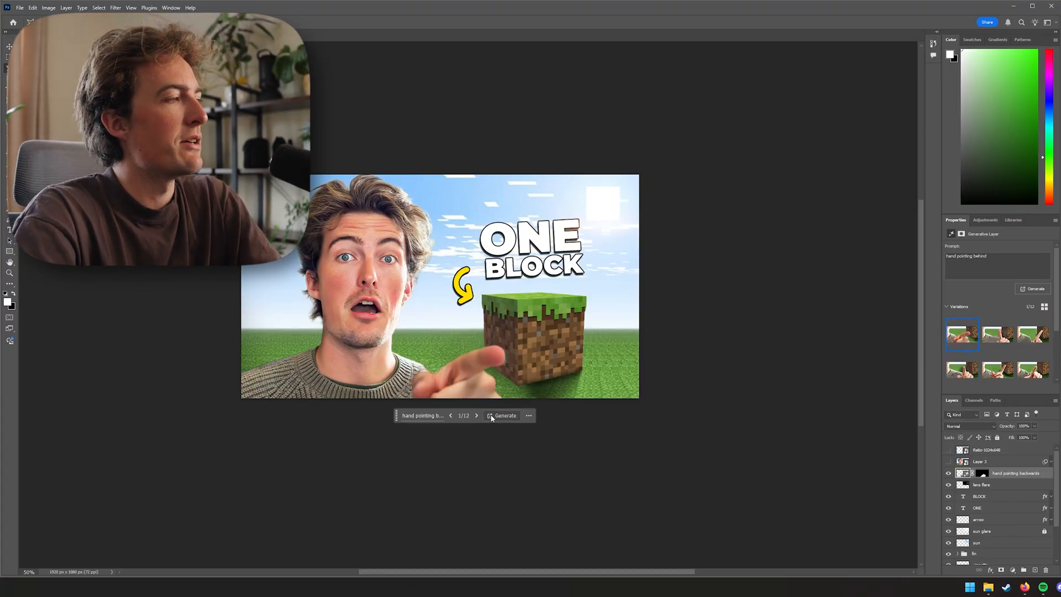
pyautogui.click(477, 418)
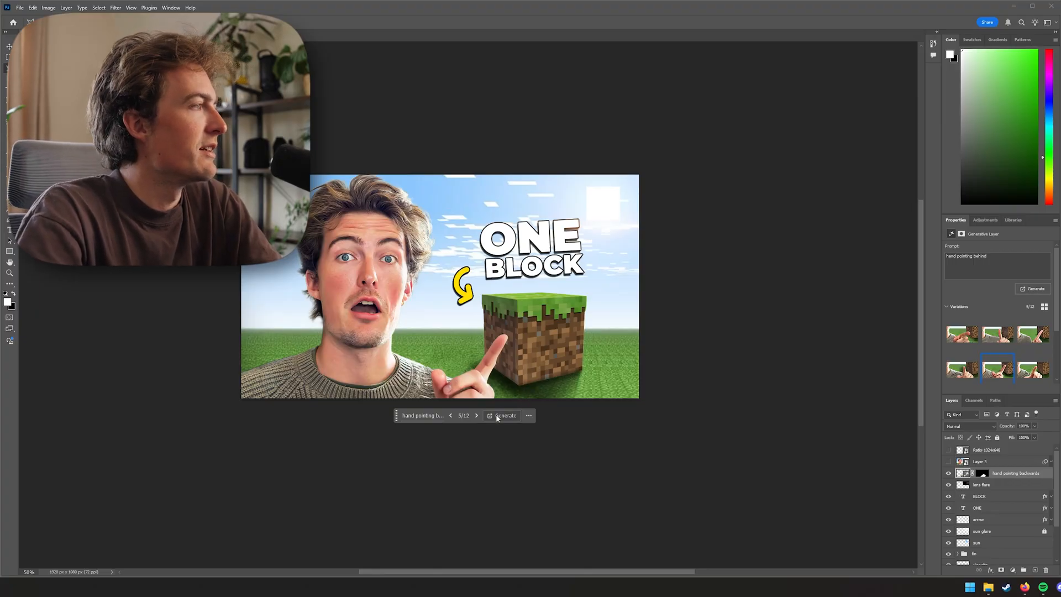
# Rasterize the generated hand layer
pyautogui.hotkey('ctrl', '1')
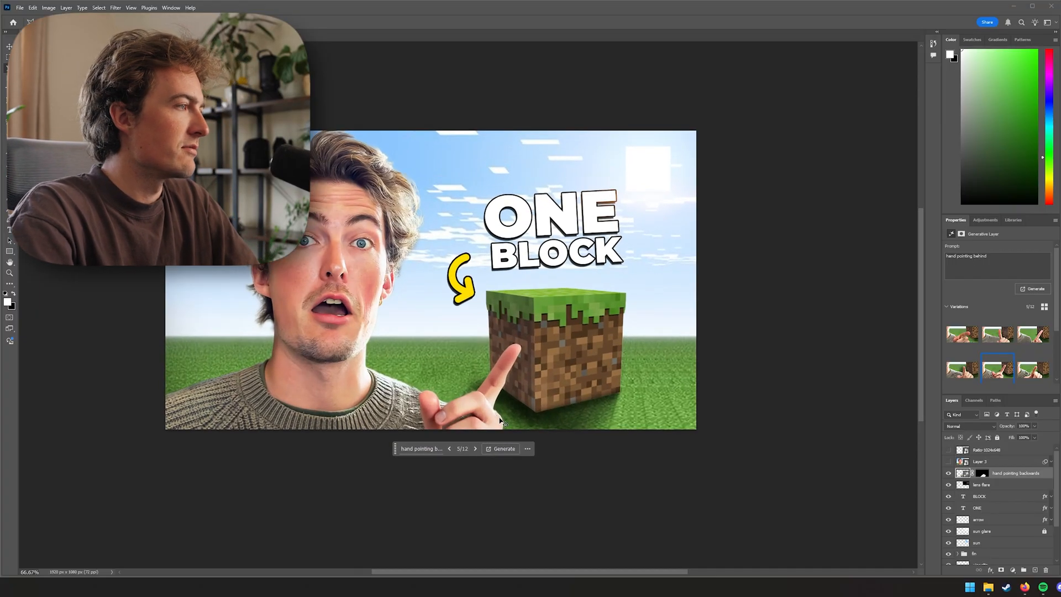
pyautogui.rightClick(1008, 475)
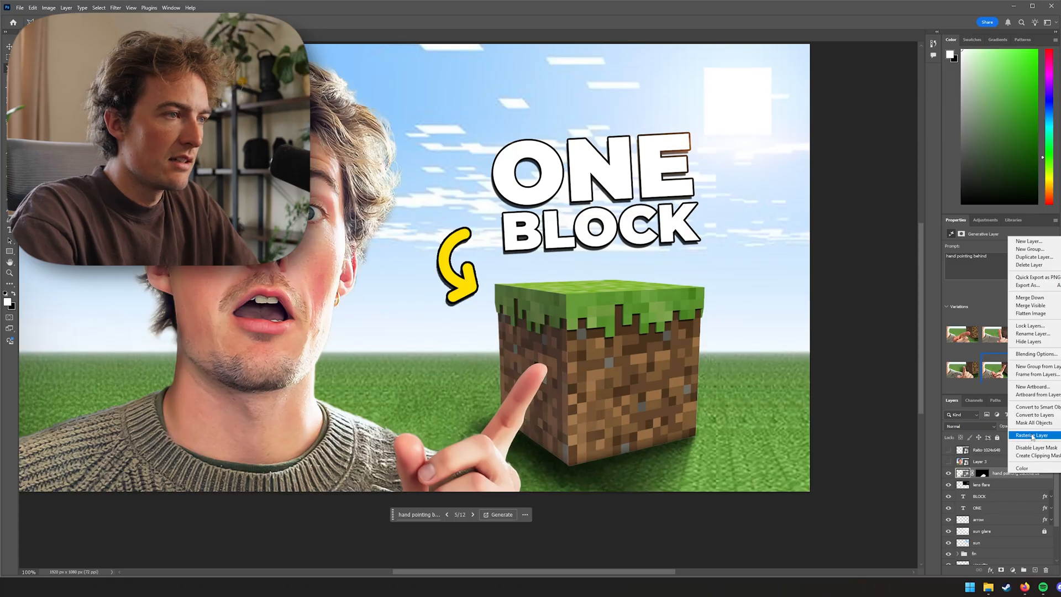
pyautogui.click(1032, 434)
pyautogui.rightClick(1017, 463)
pyautogui.click(1033, 405)
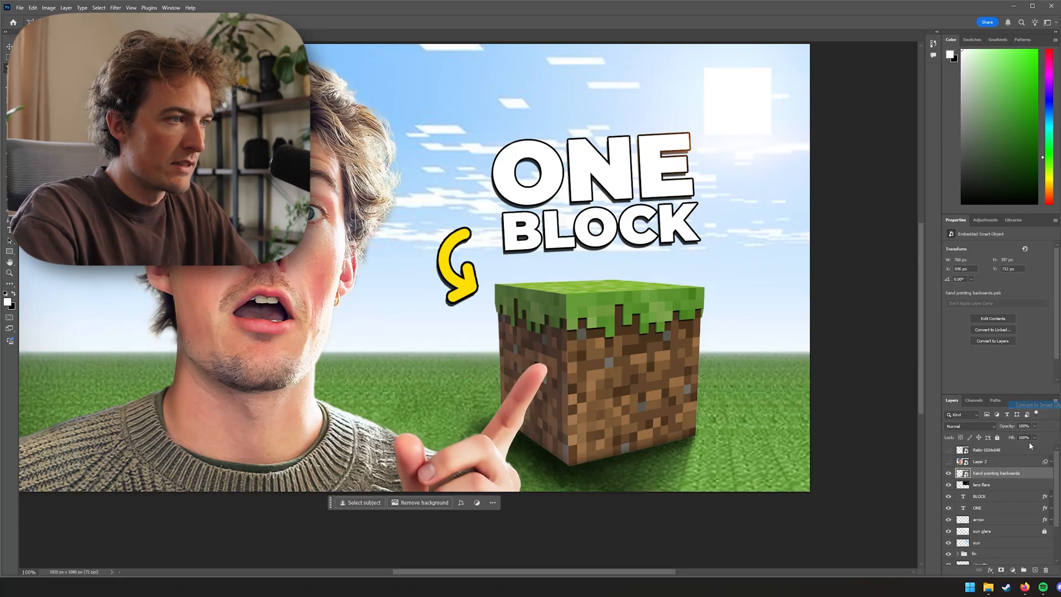
pyautogui.rightClick(1009, 476)
pyautogui.click(1034, 444)
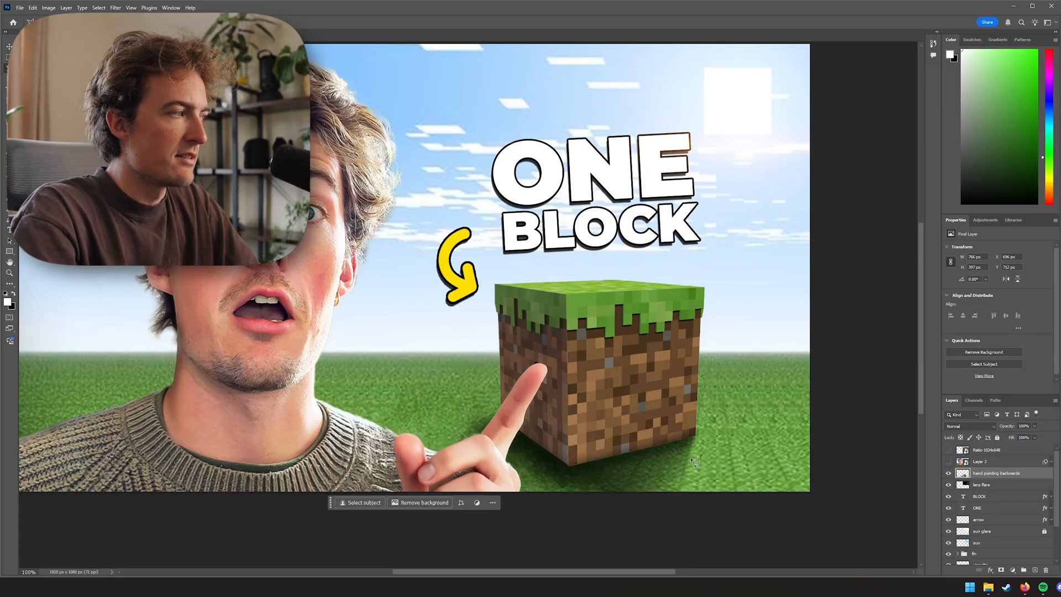
# Select the generated hand with the Object Selection tool
pyautogui.hotkey('ctrl', '+')
pyautogui.moveTo(535, 447); pyautogui.dragTo(544, 364)
pyautogui.hotkey('ctrl', '-')
pyautogui.press('w')
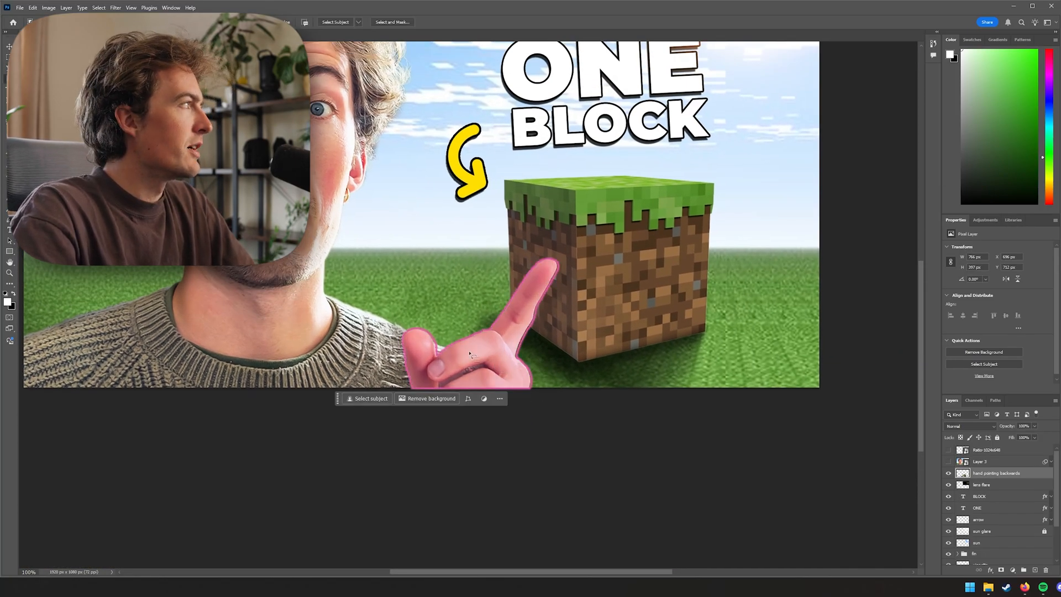
pyautogui.click(425, 355)
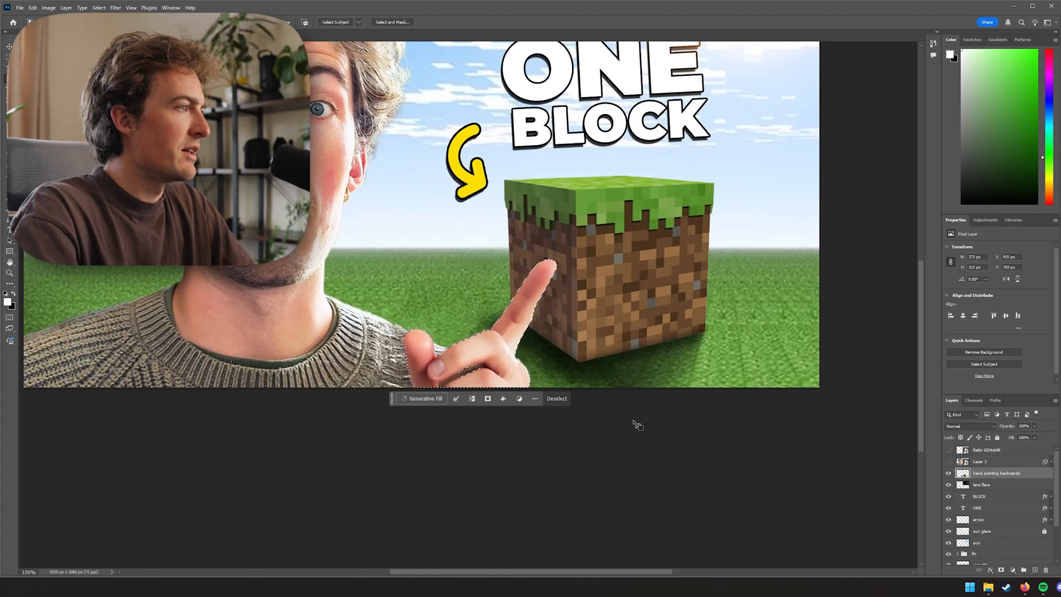
pyautogui.press('v')
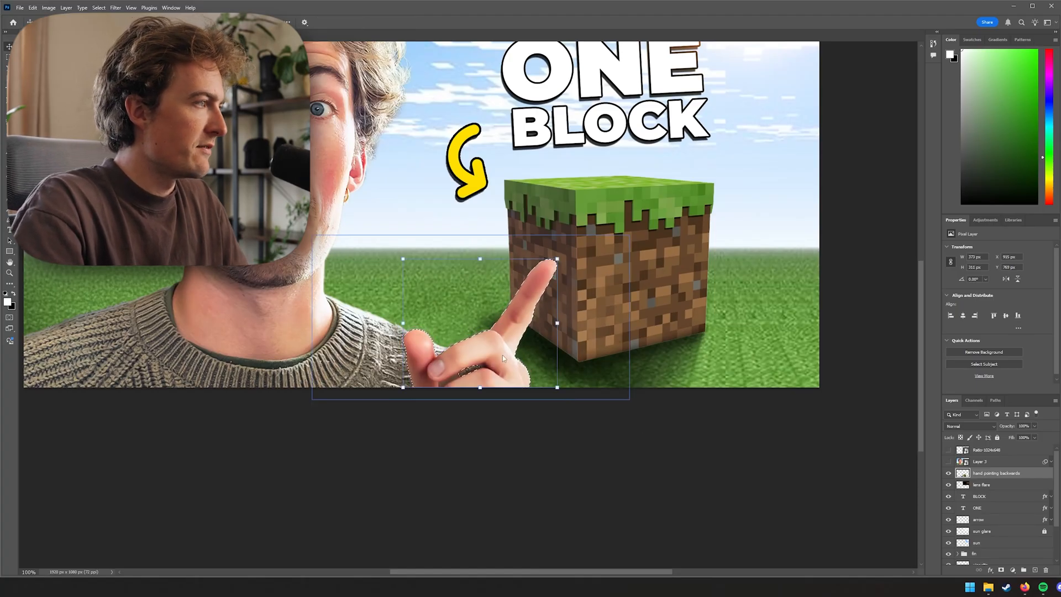
# Copy the selected hand onto a new layer and hide the original generated hand layer
pyautogui.hotkey('ctrl', 'j')
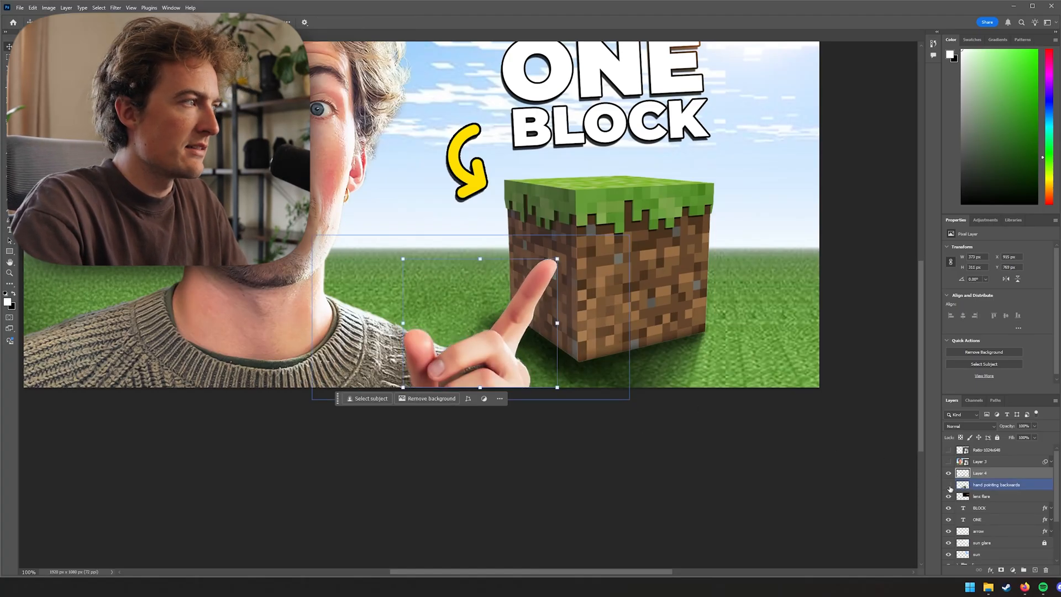
pyautogui.click(948, 484)
pyautogui.hotkey('ctrl', '-')
pyautogui.hotkey('ctrl', '-')
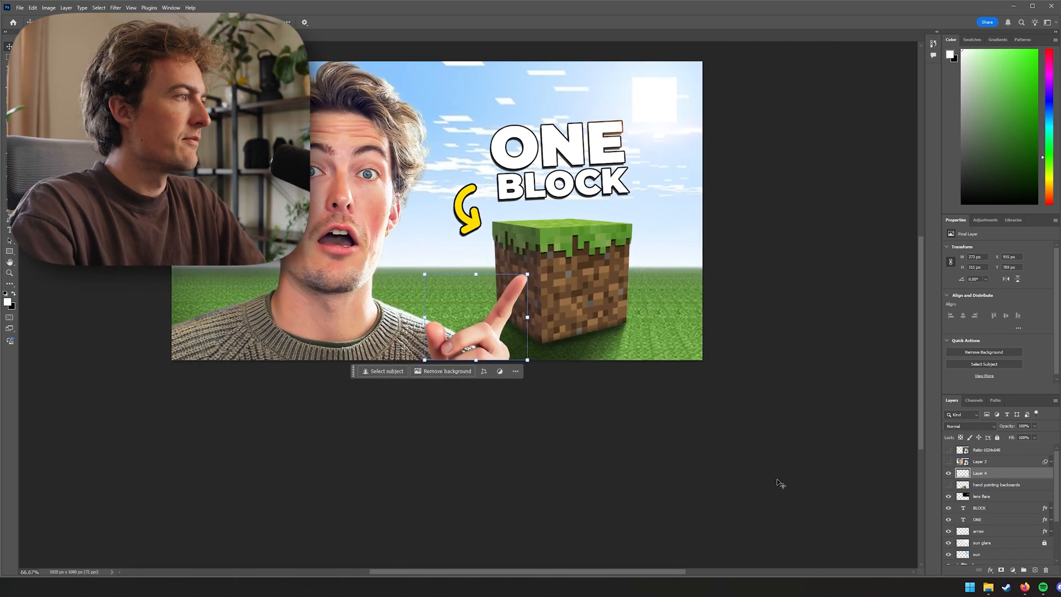
# Compare the composition with the original generated hand layer shown and hidden
pyautogui.moveTo(621, 363); pyautogui.dragTo(628, 396)
pyautogui.click(650, 456)
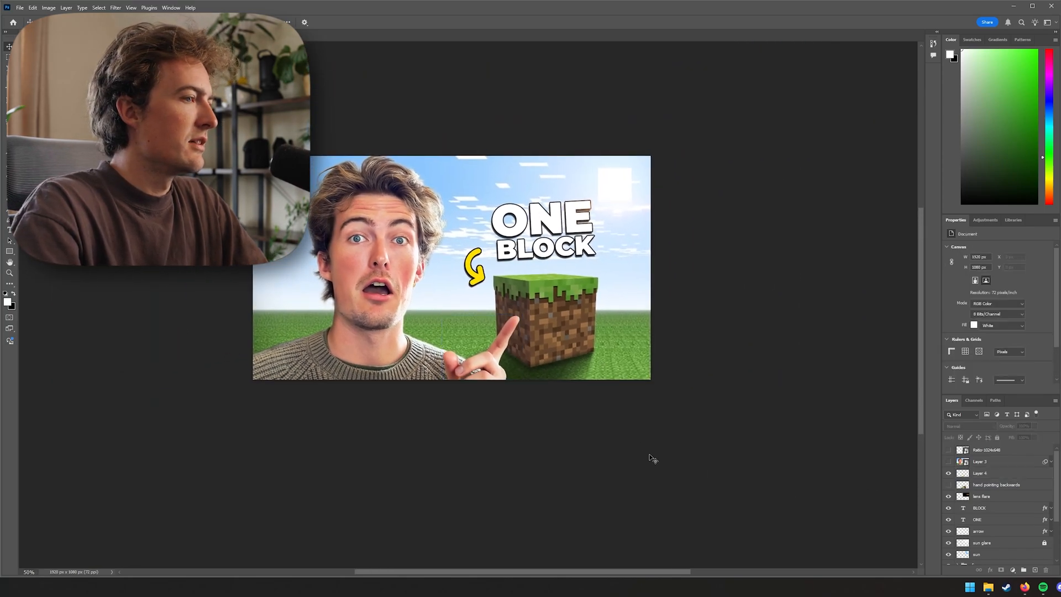
pyautogui.click(946, 486)
pyautogui.click(947, 486)
pyautogui.click(947, 486)
pyautogui.click(947, 487)
pyautogui.click(947, 486)
pyautogui.click(947, 487)
pyautogui.click(946, 486)
pyautogui.click(946, 487)
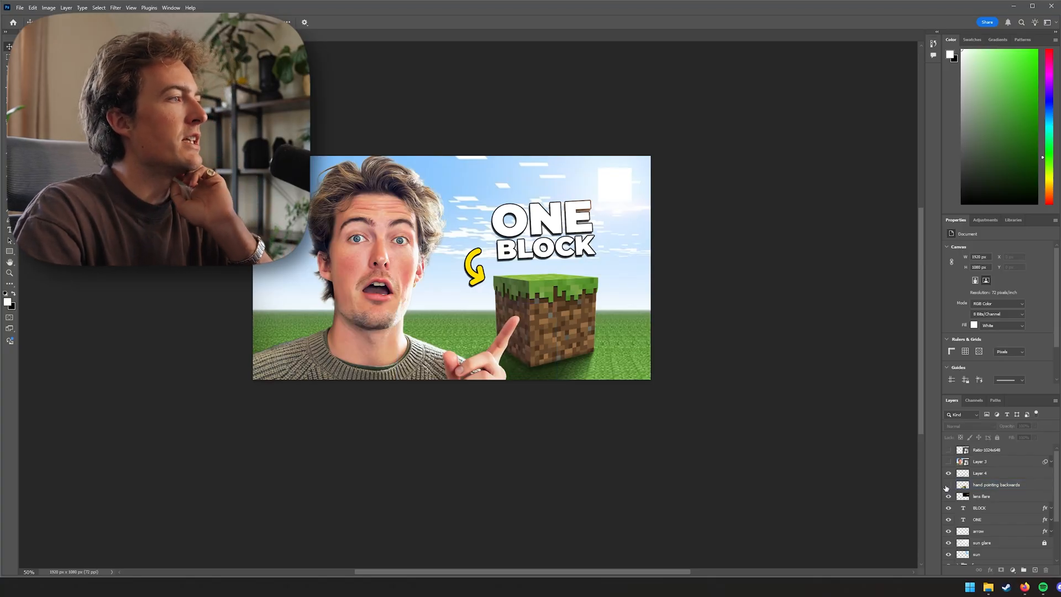
pyautogui.click(946, 486)
pyautogui.click(947, 487)
pyautogui.click(946, 486)
pyautogui.click(947, 486)
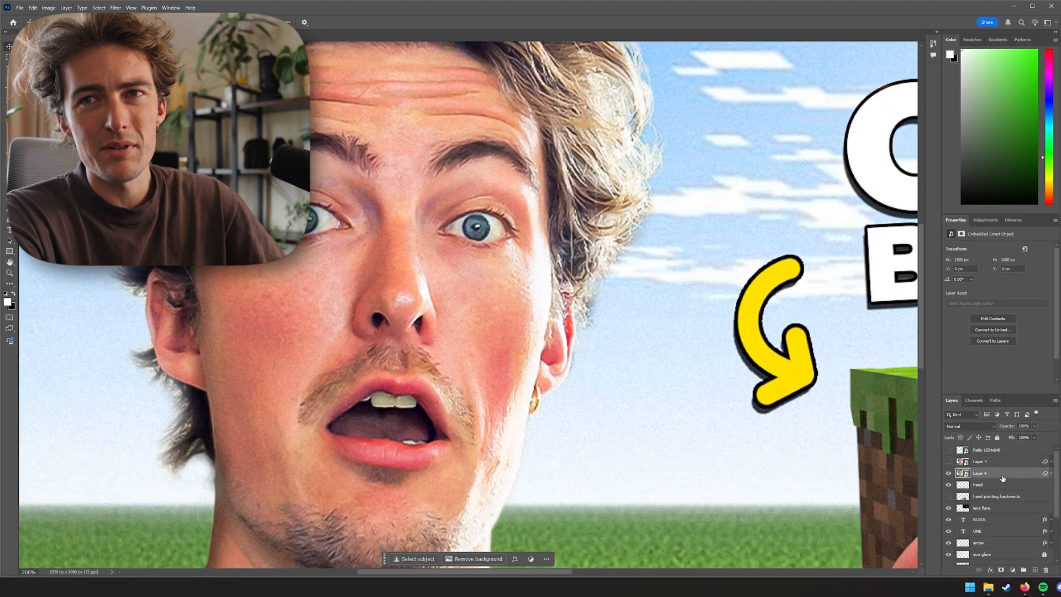
# Rasterize the person layer, Layer 4
pyautogui.rightClick(1003, 478)
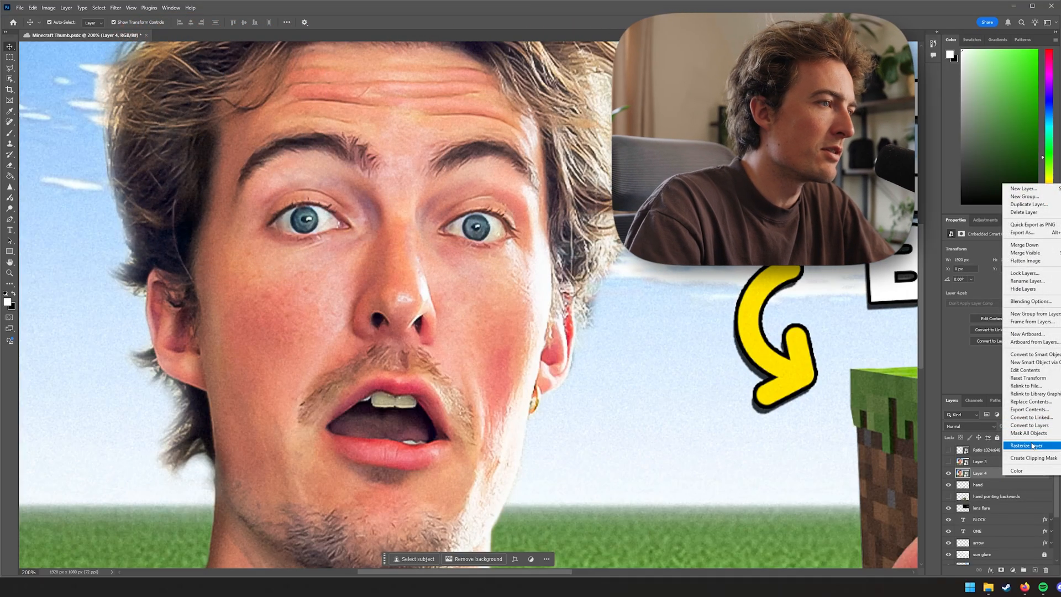
pyautogui.click(1028, 446)
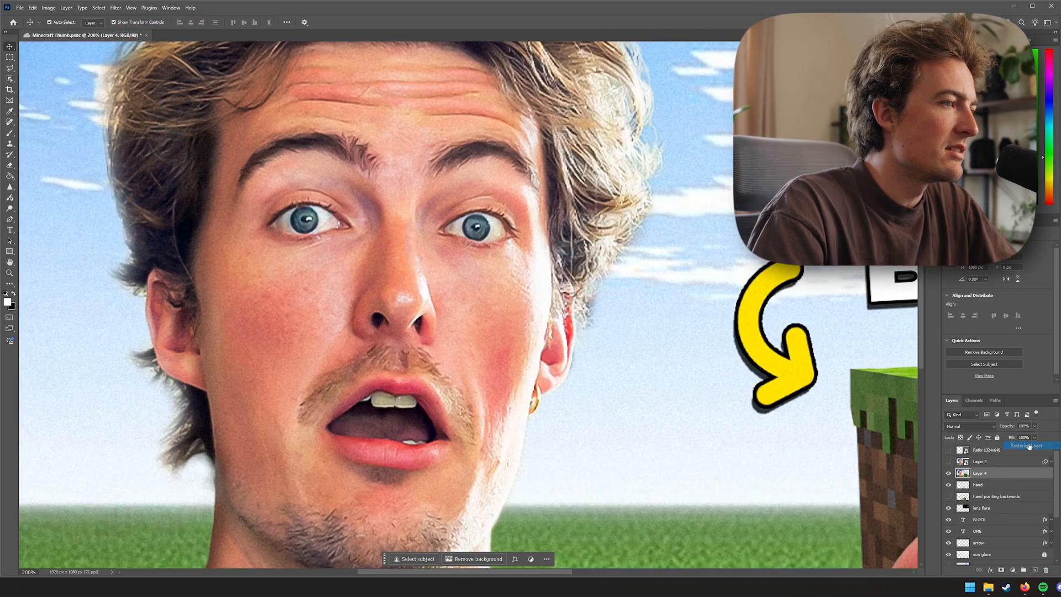
# Saturate the iris of the right eye with the Sponge tool at a smaller brush size and 20% flow
pyautogui.click(9, 187)
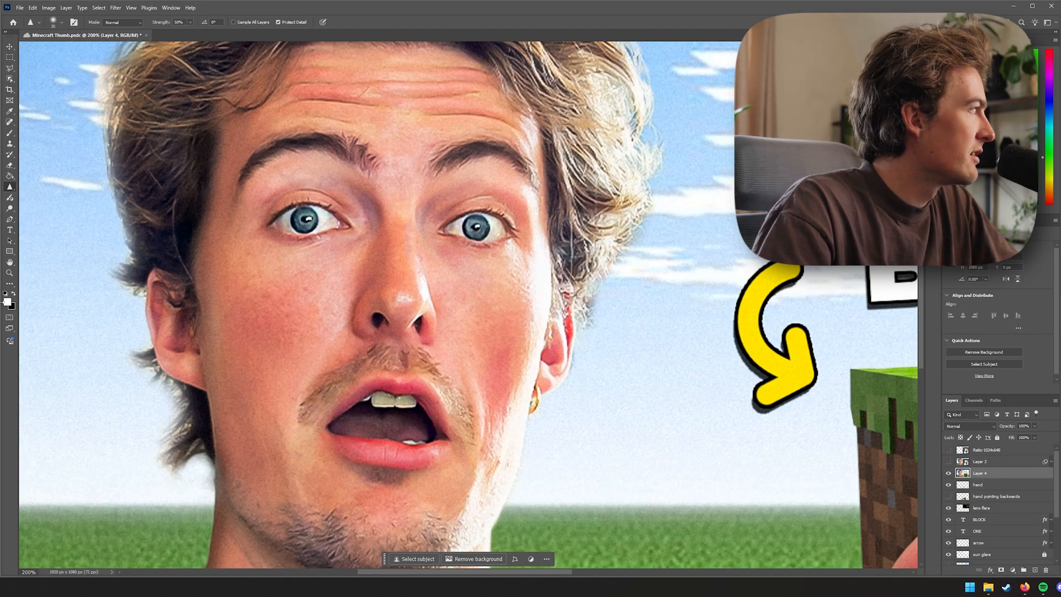
pyautogui.click(10, 208)
pyautogui.press('[')
pyautogui.press('[')
pyautogui.press('[')
pyautogui.press('[')
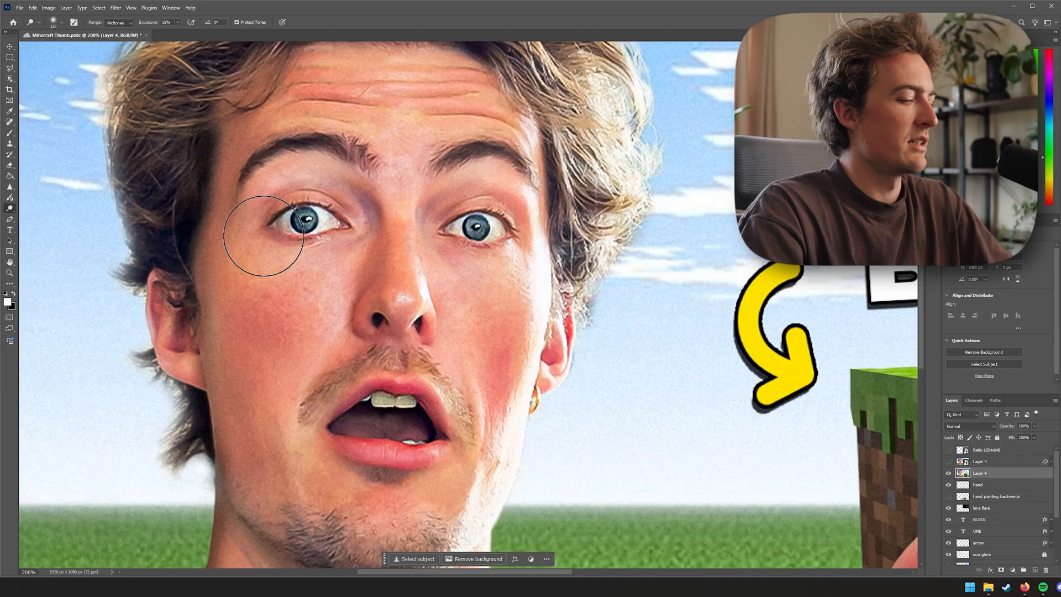
pyautogui.press('[')
pyautogui.press('[')
pyautogui.press('[')
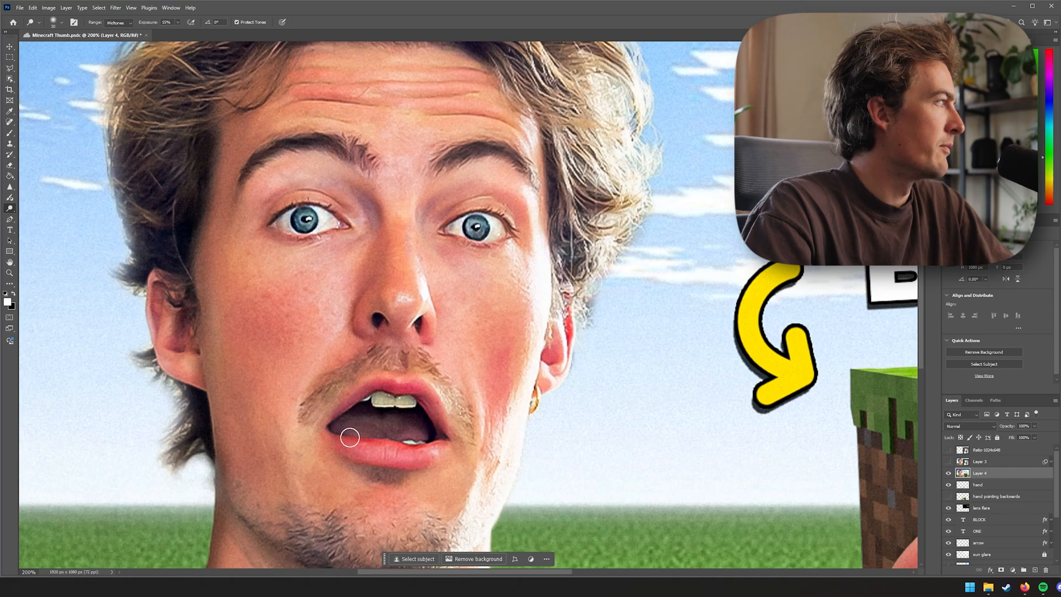
pyautogui.rightClick(9, 208)
pyautogui.click(45, 230)
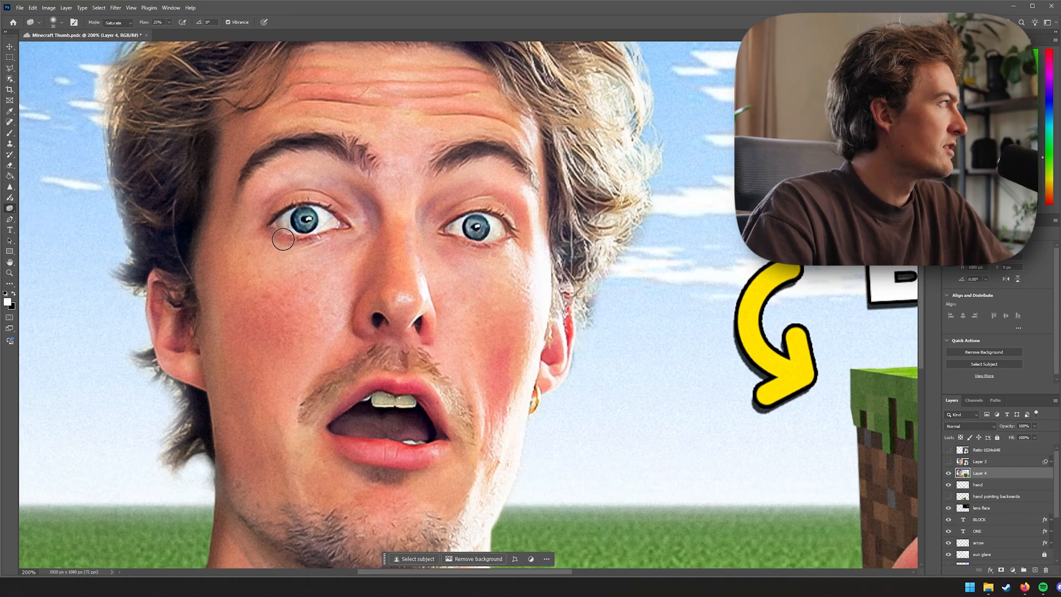
pyautogui.click(118, 24)
pyautogui.click(116, 38)
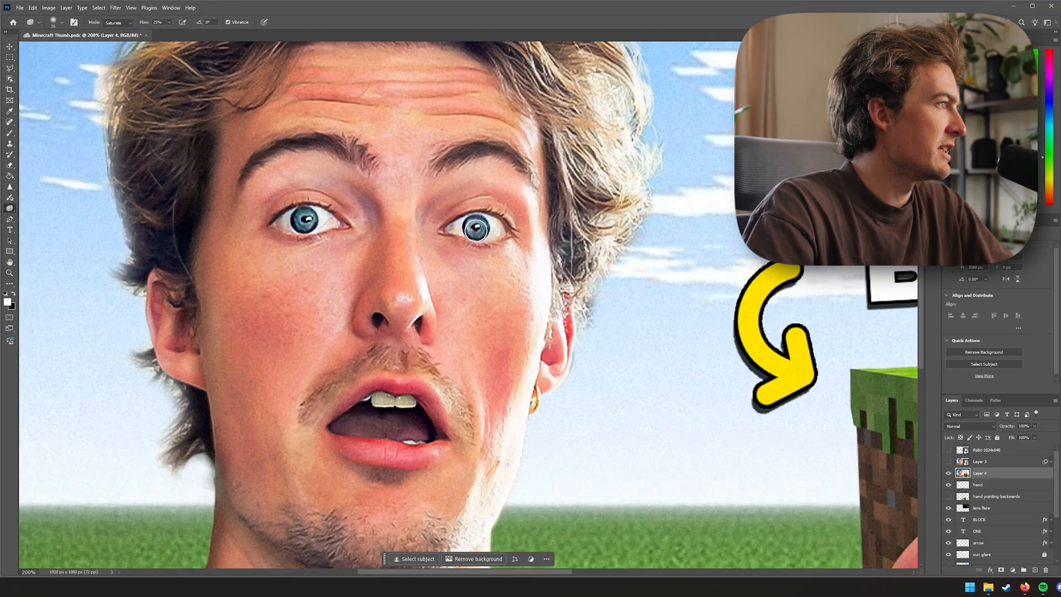
pyautogui.moveTo(478, 232); pyautogui.dragTo(476, 230)
# Switch the Sponge tool's mode to Desaturate
pyautogui.click(120, 23)
pyautogui.click(120, 30)
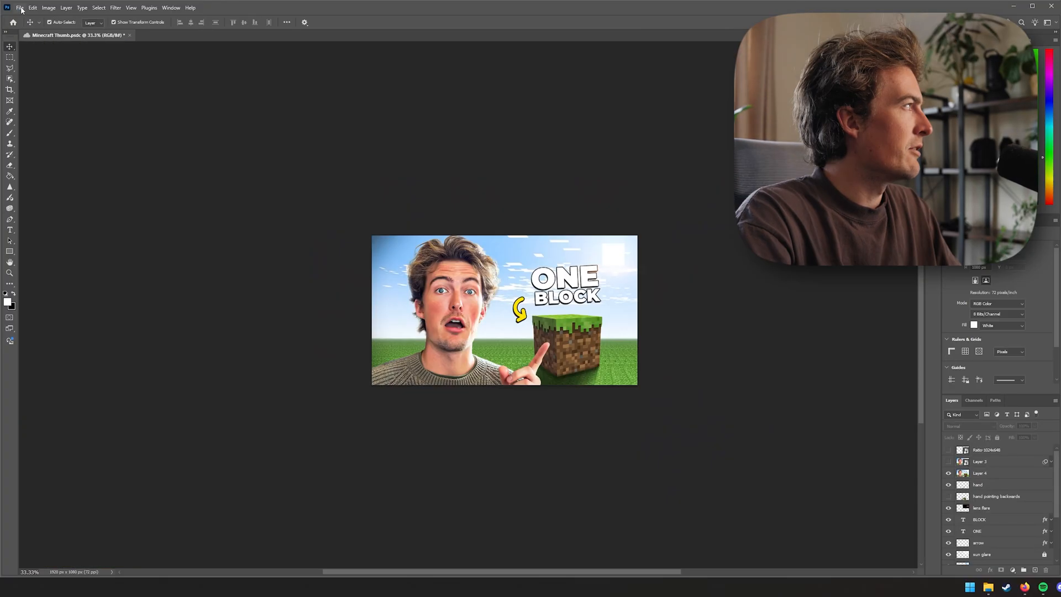
# Open Export As, set the format to JPG, and zoom the preview in and out to inspect the thumbnail
pyautogui.click(19, 8)
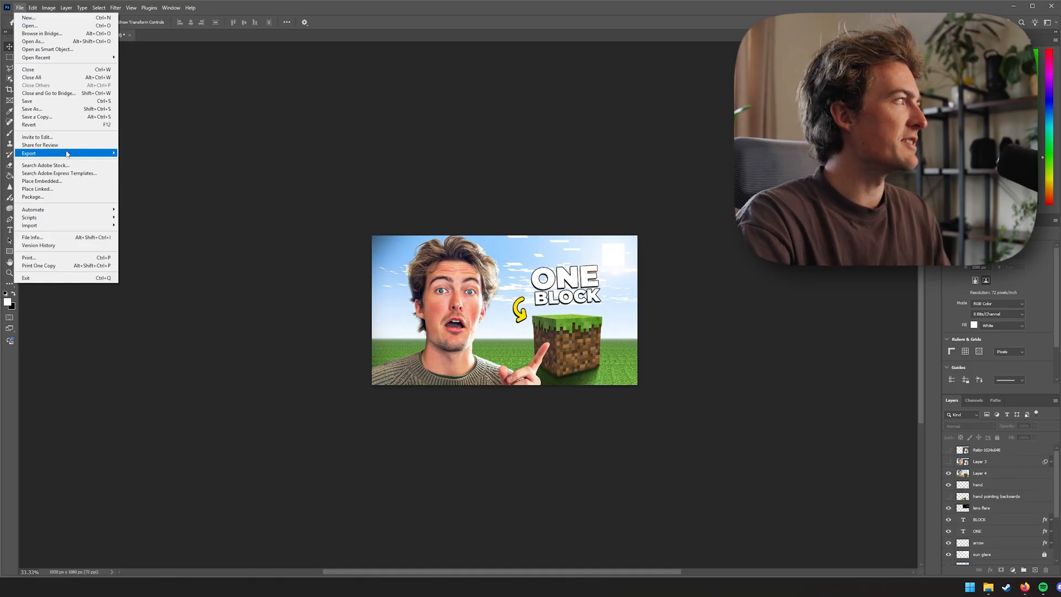
pyautogui.moveTo(67, 153)
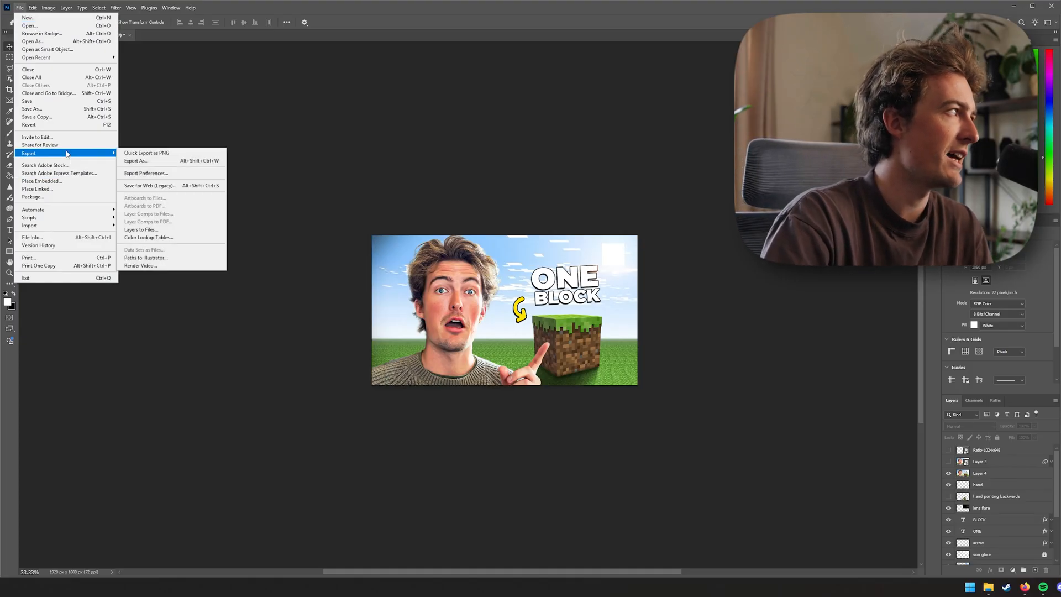
pyautogui.click(141, 161)
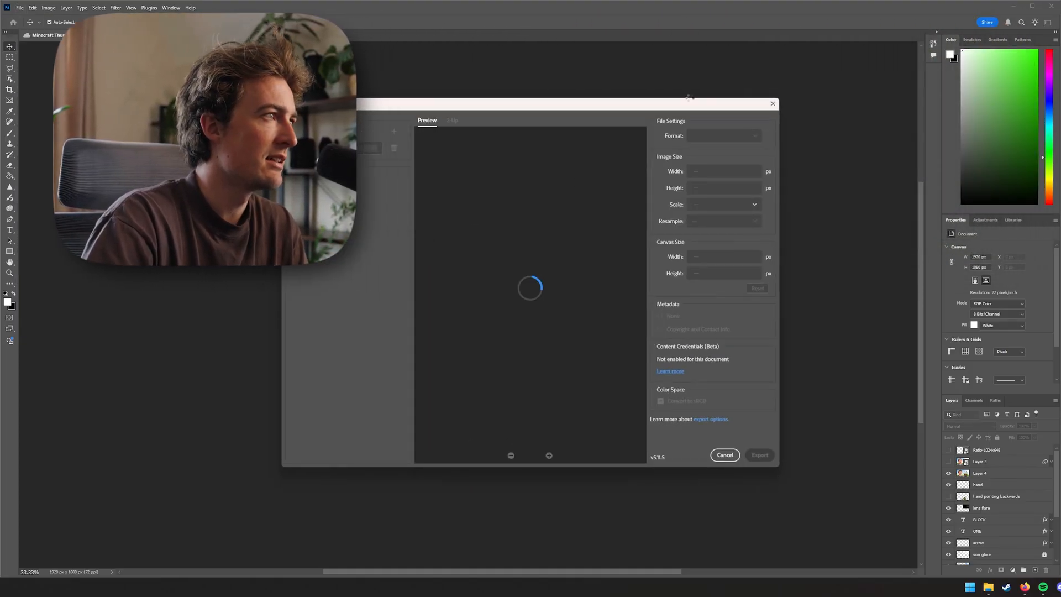
pyautogui.click(735, 136)
pyautogui.click(730, 157)
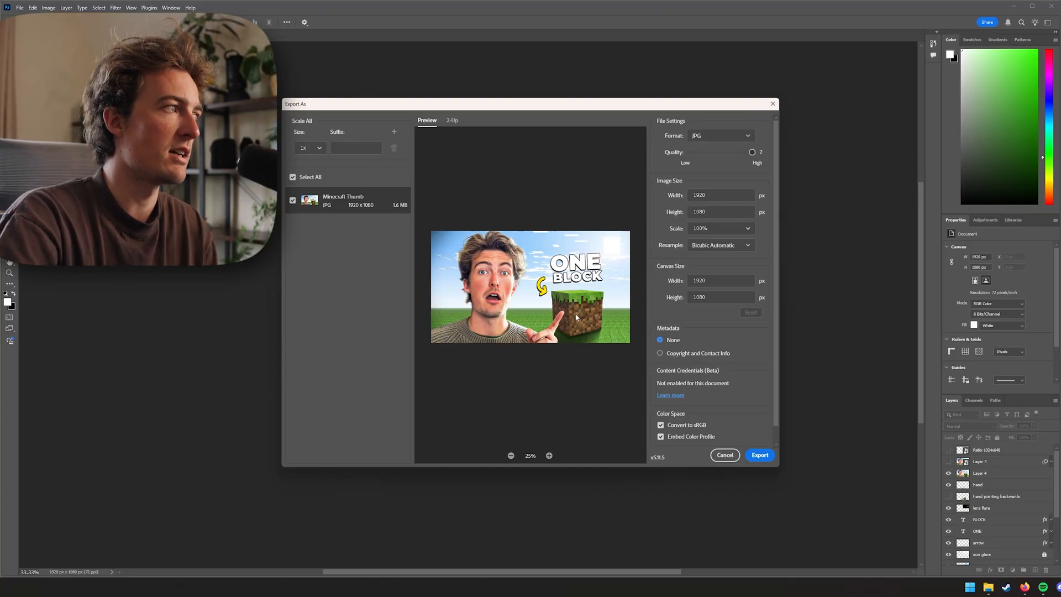
pyautogui.click(549, 456)
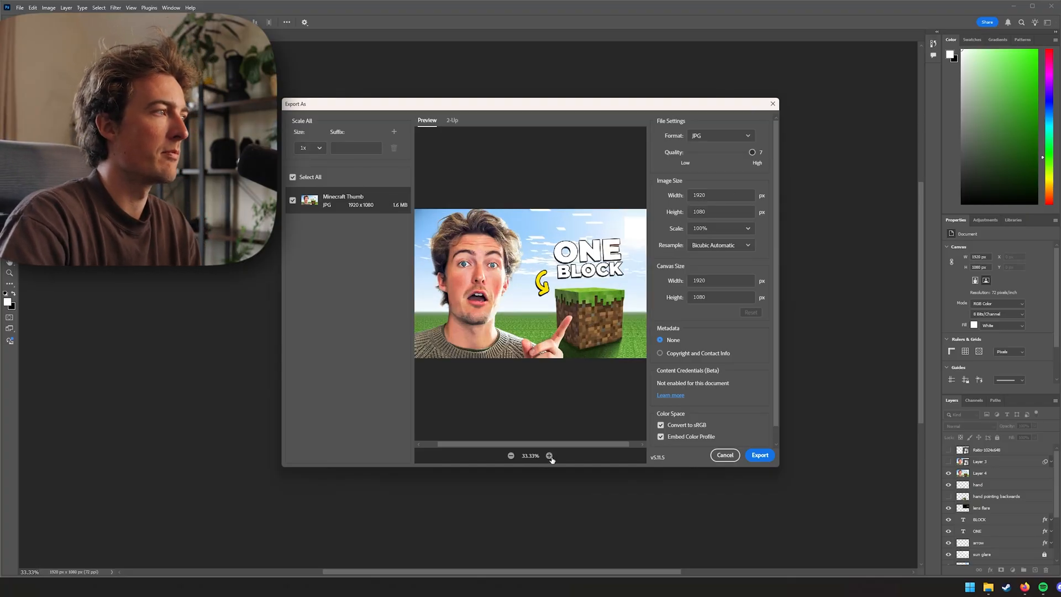
pyautogui.click(549, 456)
pyautogui.click(549, 456)
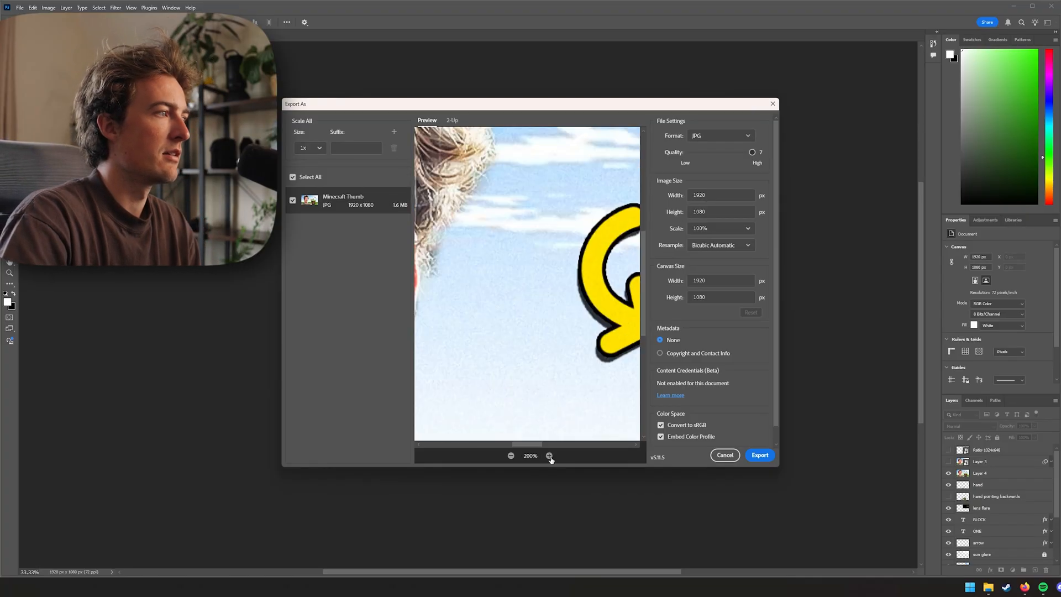
pyautogui.click(511, 456)
pyautogui.click(512, 455)
pyautogui.click(511, 457)
pyautogui.click(511, 456)
pyautogui.click(511, 455)
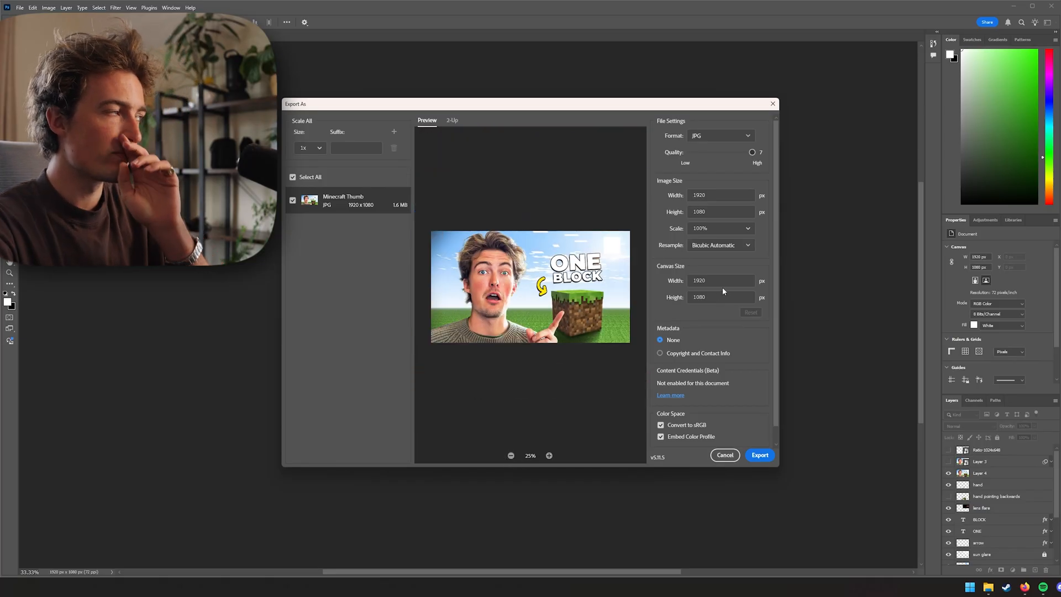
# Save the JPG export into the THUMBNAILS 2022 > 2025 folder, inserting TEST into the Minecraft Thumb file name
pyautogui.click(760, 455)
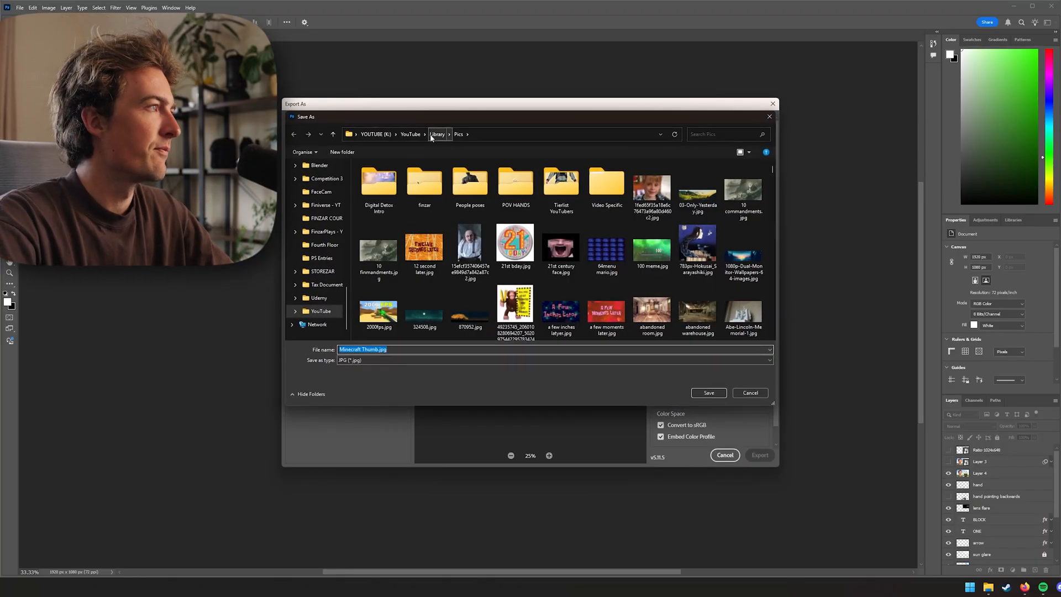
pyautogui.click(412, 135)
pyautogui.doubleClick(415, 283)
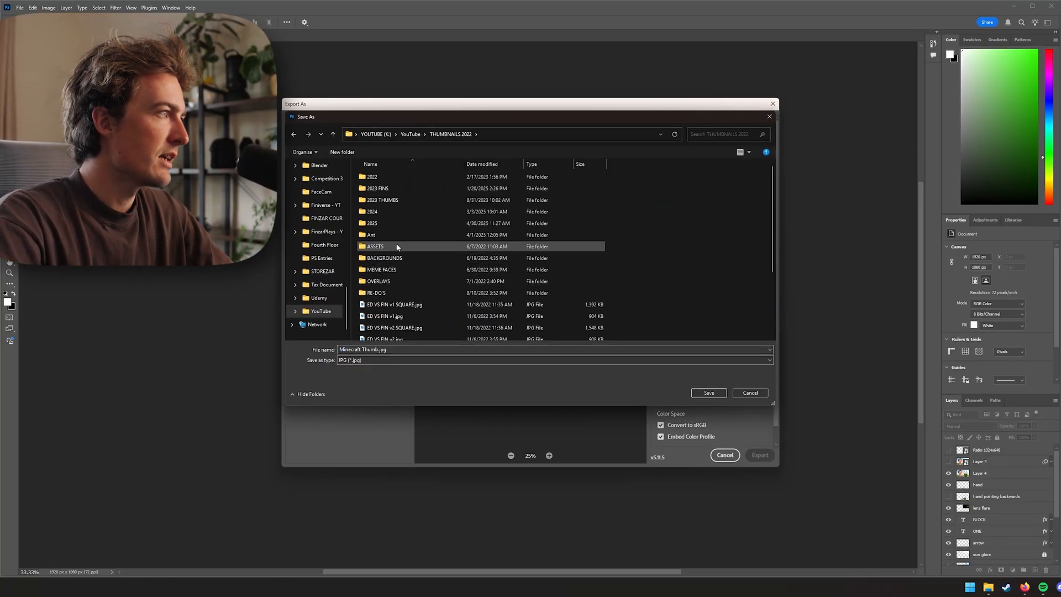
pyautogui.doubleClick(387, 223)
pyautogui.click(451, 351)
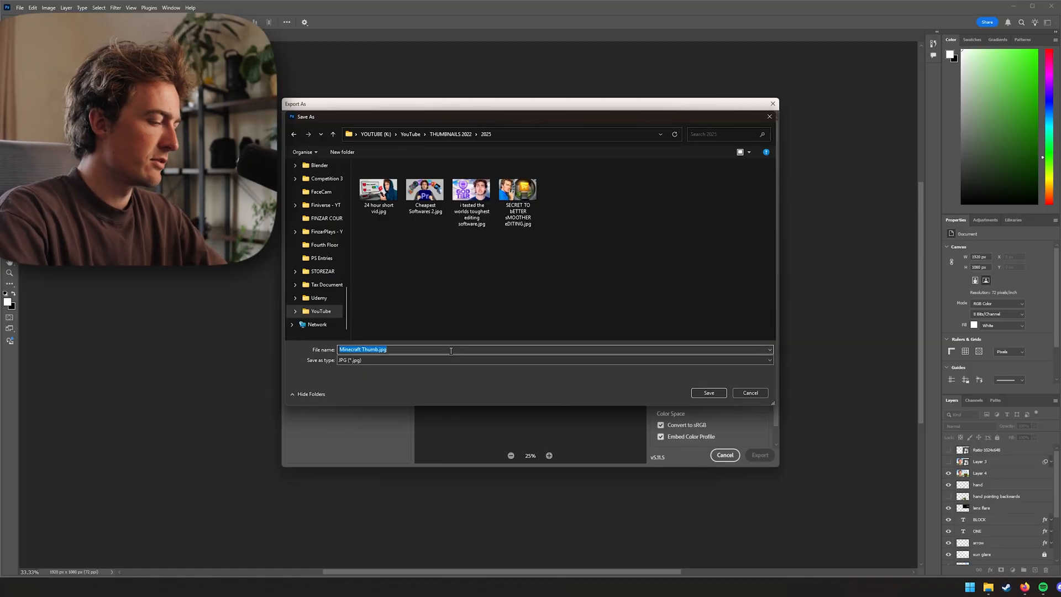
pyautogui.click(364, 350)
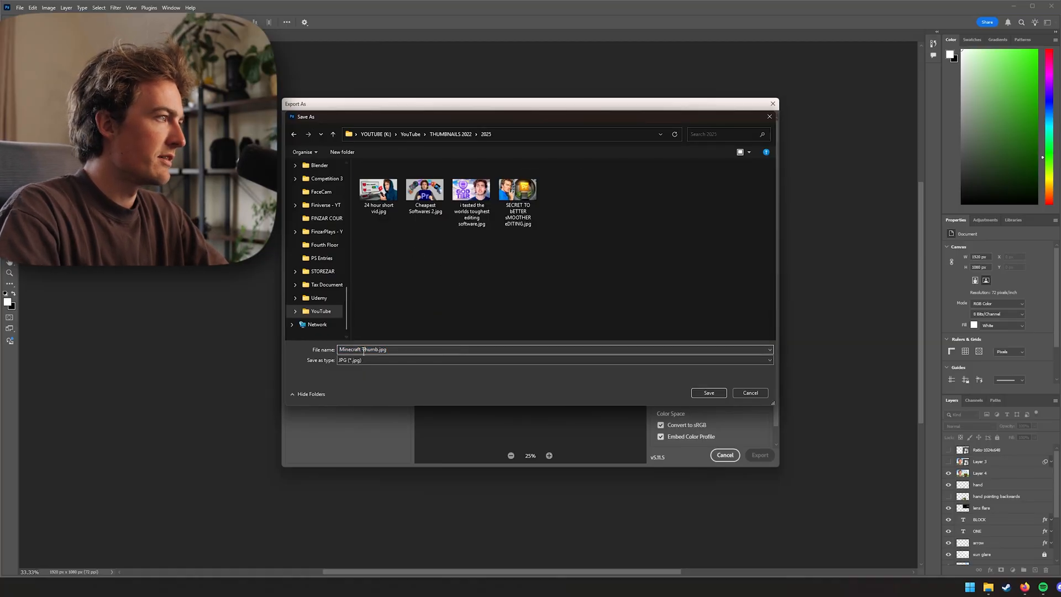
pyautogui.write('TEST')
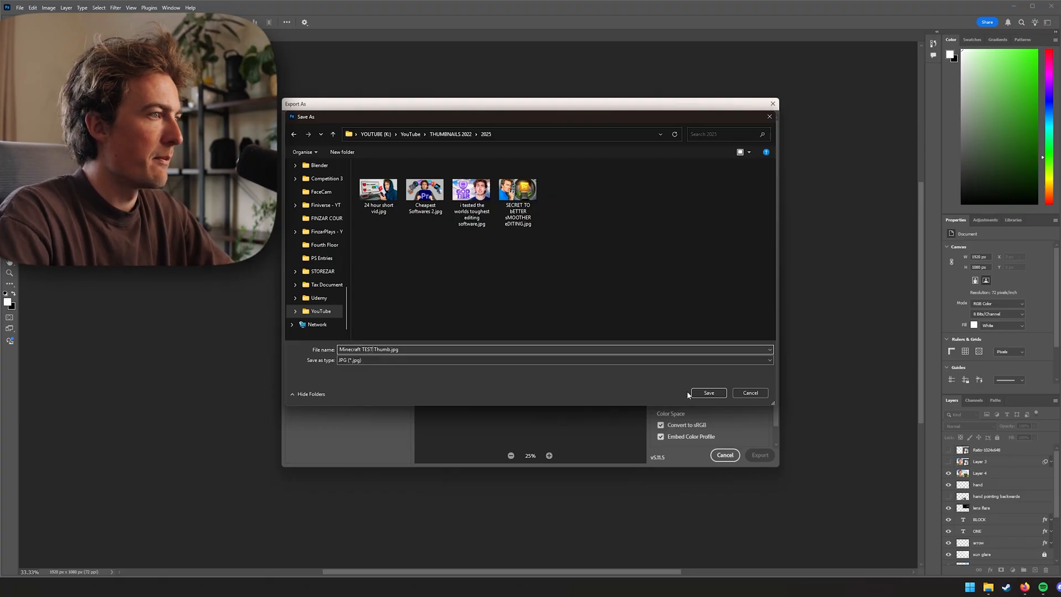
pyautogui.click(698, 393)
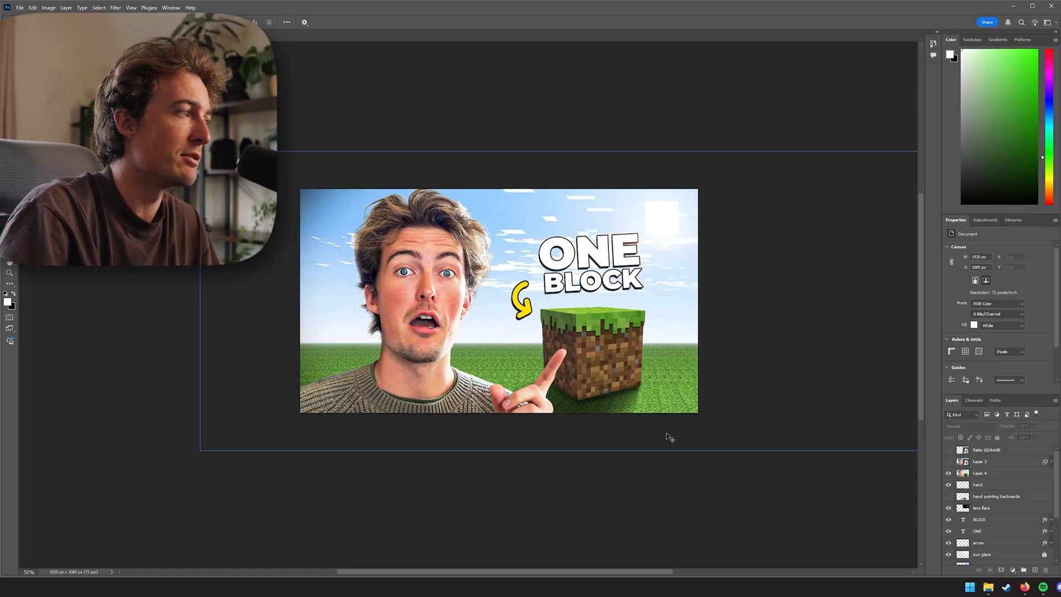
pyautogui.click(662, 403)
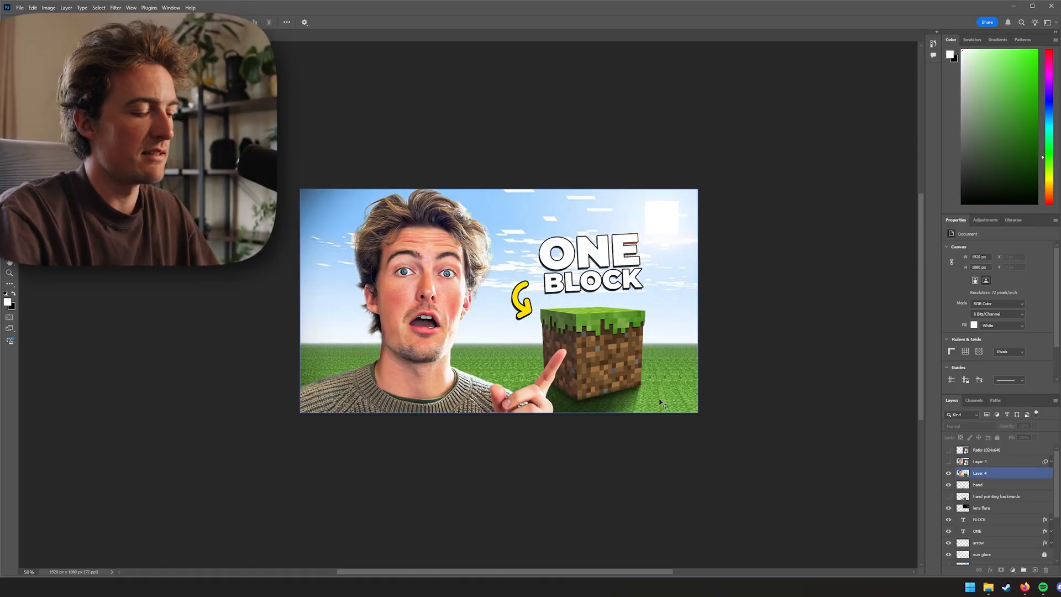
pyautogui.hotkey('ctrl', '-')
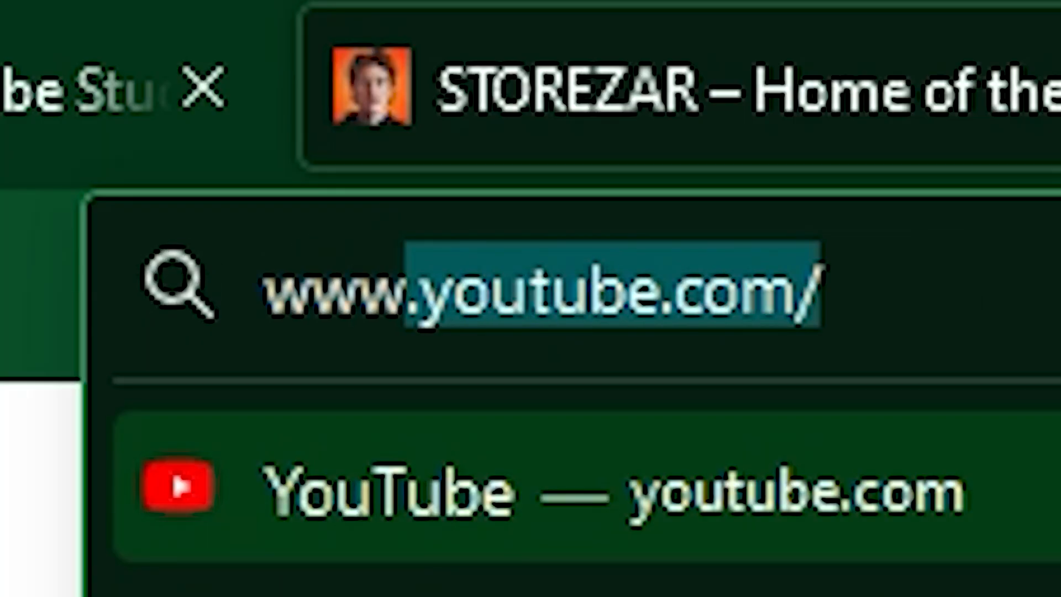
# Switch to the browser, open storezar.com and submit the newsletter sign-up field with Sign me up!!!!
pyautogui.write('storezar.com/')
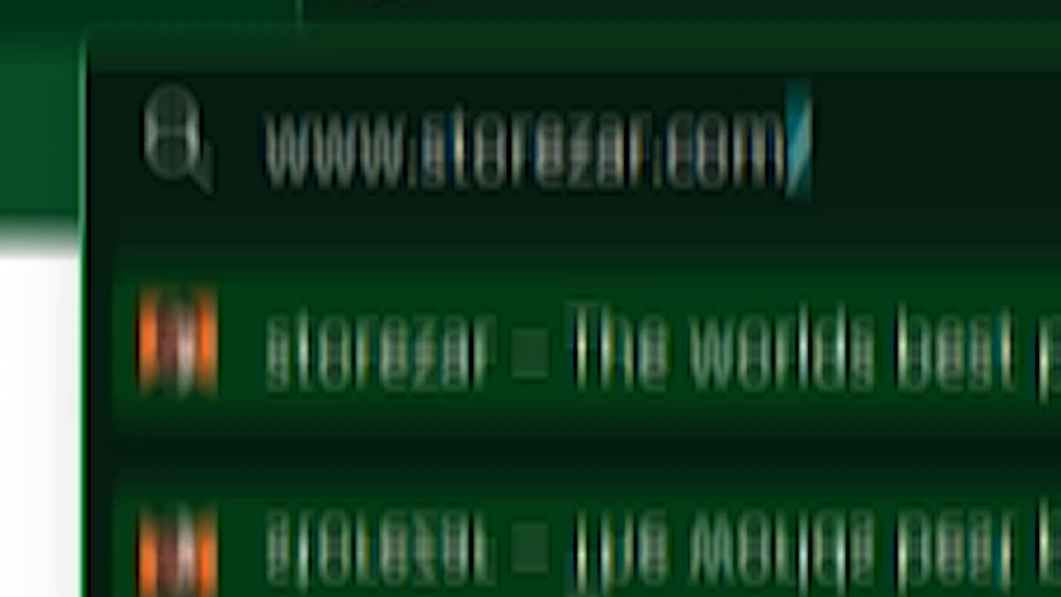
pyautogui.press('Return')
pyautogui.scroll(-8, 713, 277)
pyautogui.write('Sign me up!!!!')
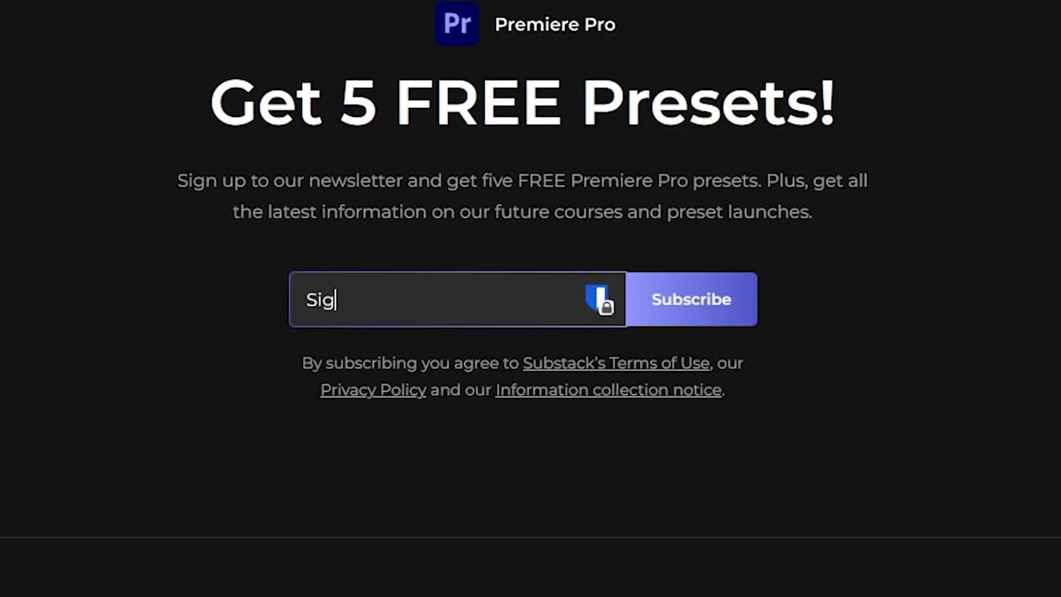
pyautogui.click(687, 319)
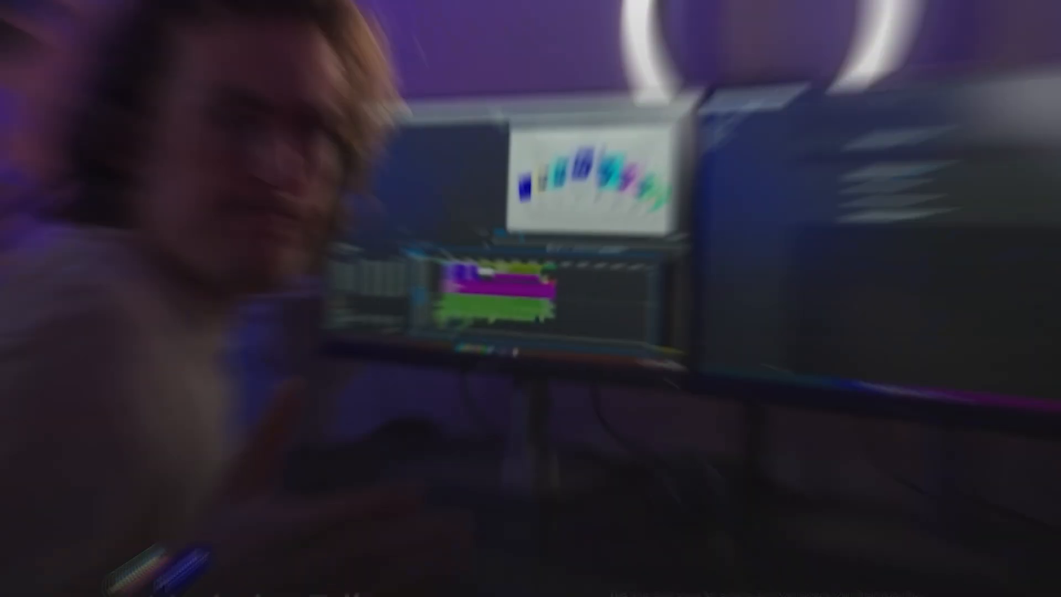